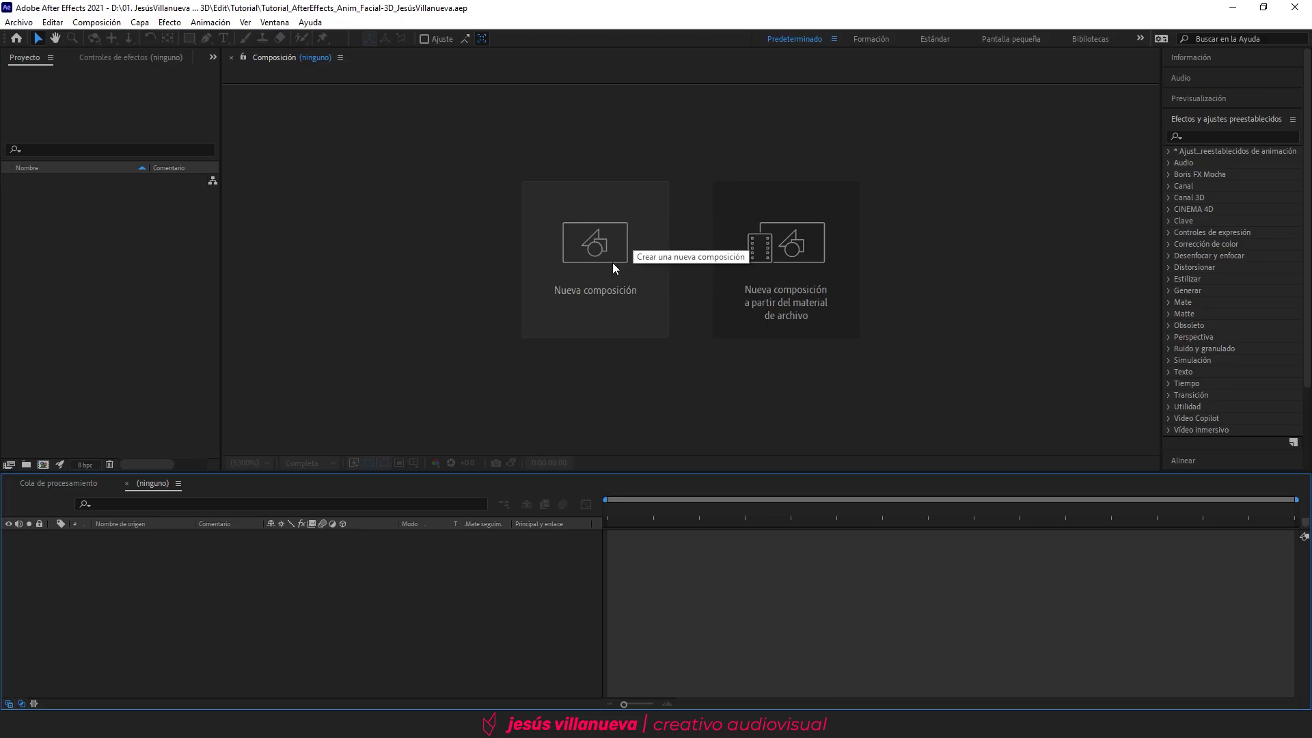
Step: Create the Anim_Facil composition at 1920×1080, 59.94 fps, lasting 10 seconds
{"action": "left_click", "coordinate": [587, 253]}
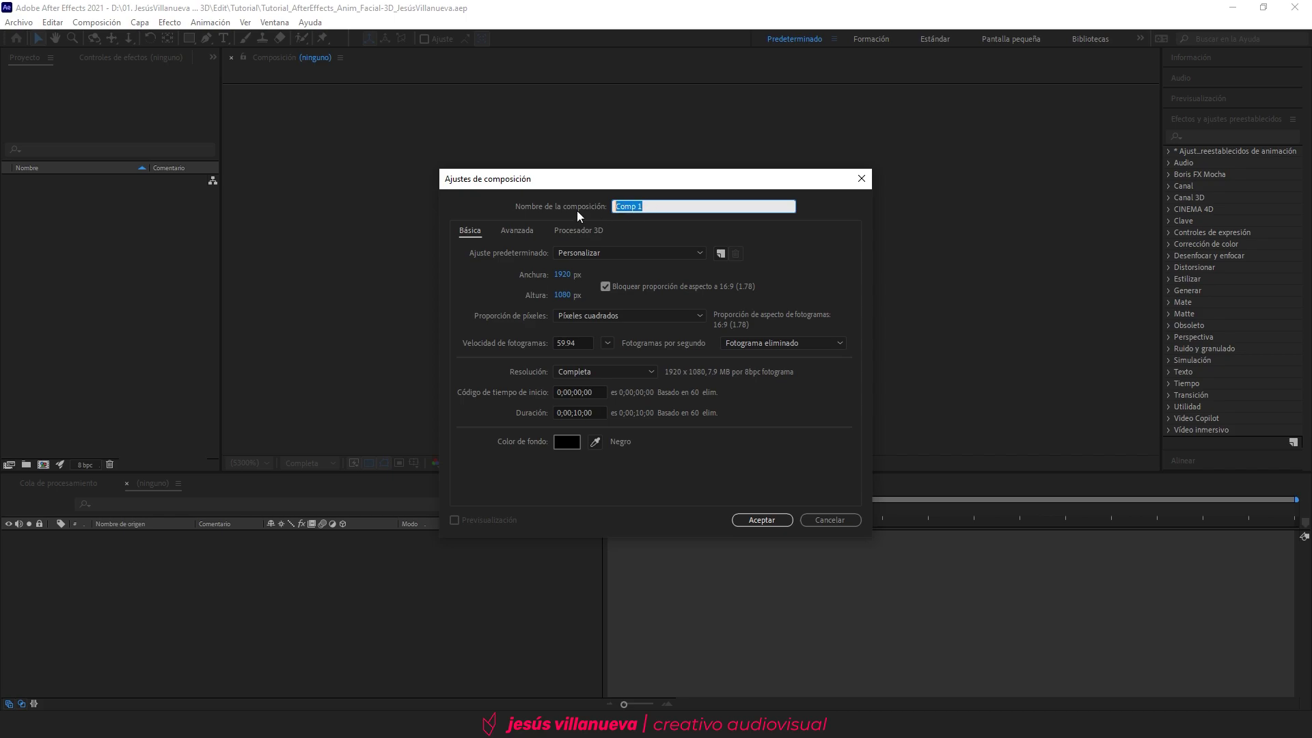
{"action": "type", "text": "Anim_Facil"}
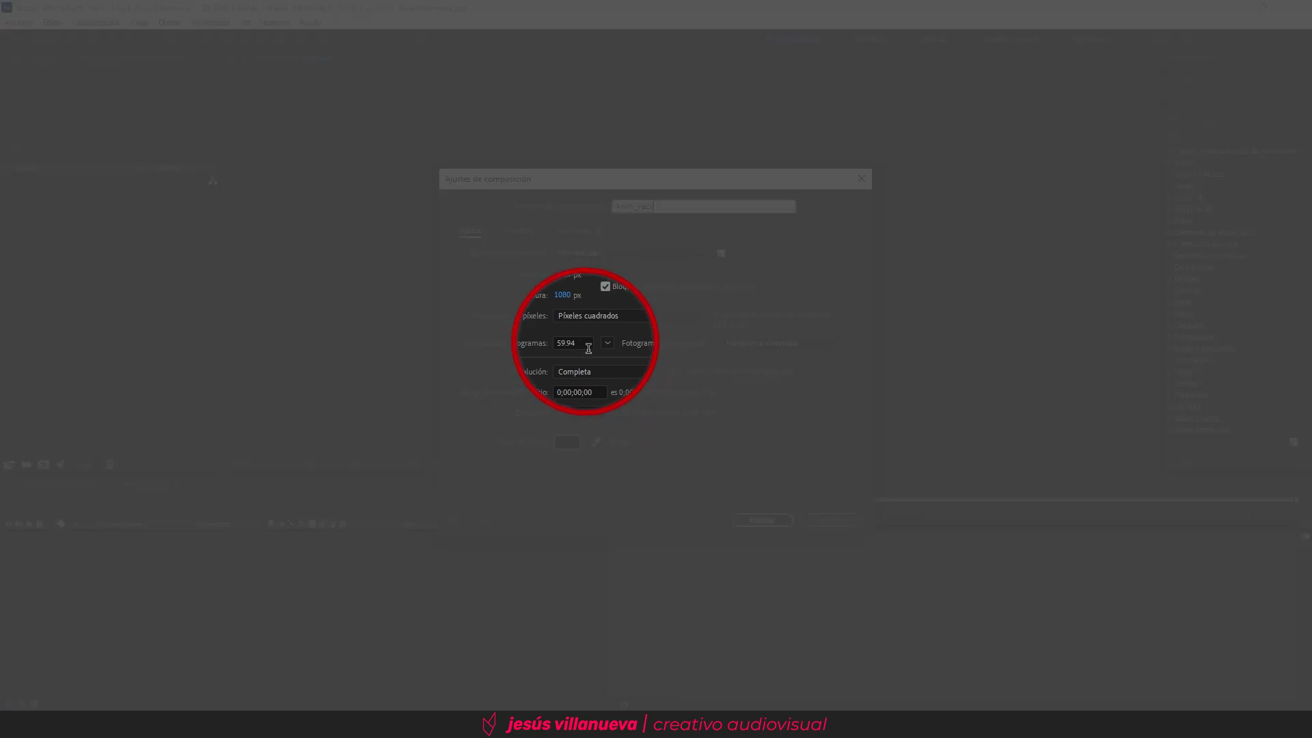
{"action": "left_click", "coordinate": [588, 349]}
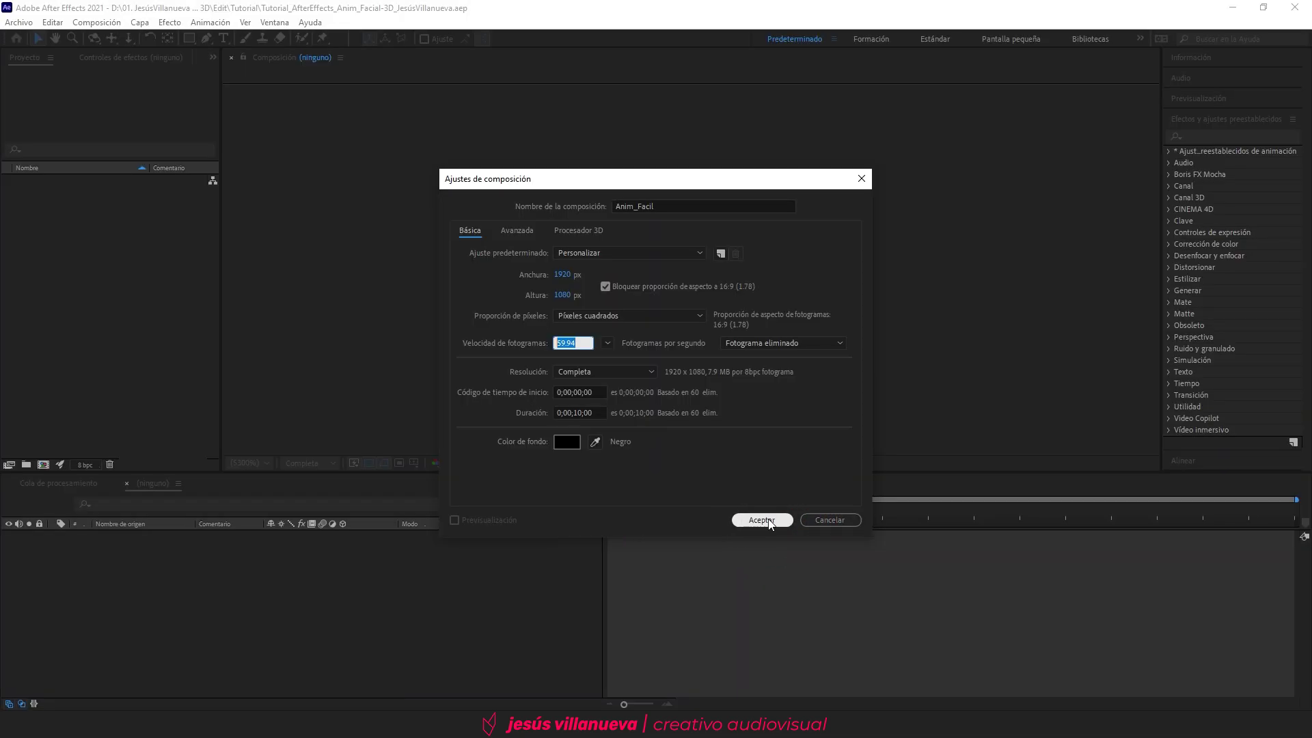
{"action": "left_click", "coordinate": [765, 519]}
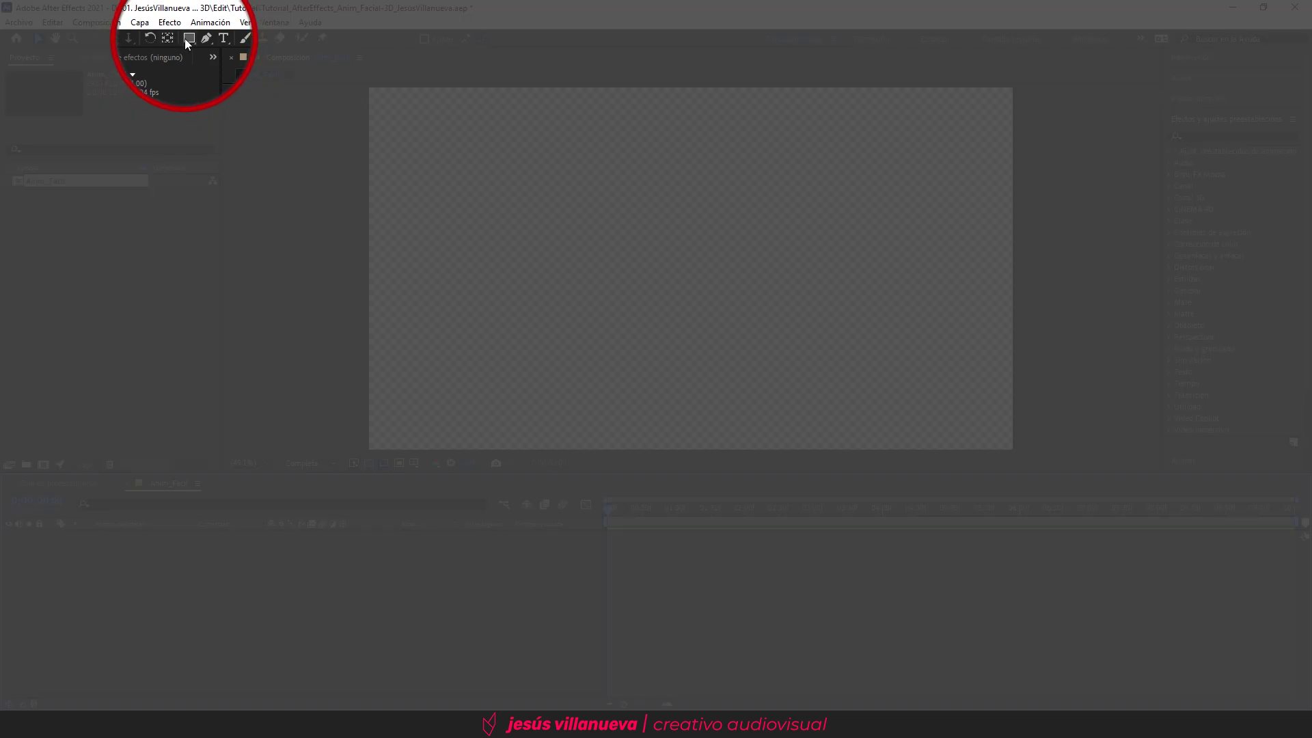
Step: Add a full-frame white rounded rectangle and reveal its Trazado de rectángulo 1 size and roundness
{"action": "left_click", "coordinate": [194, 39]}
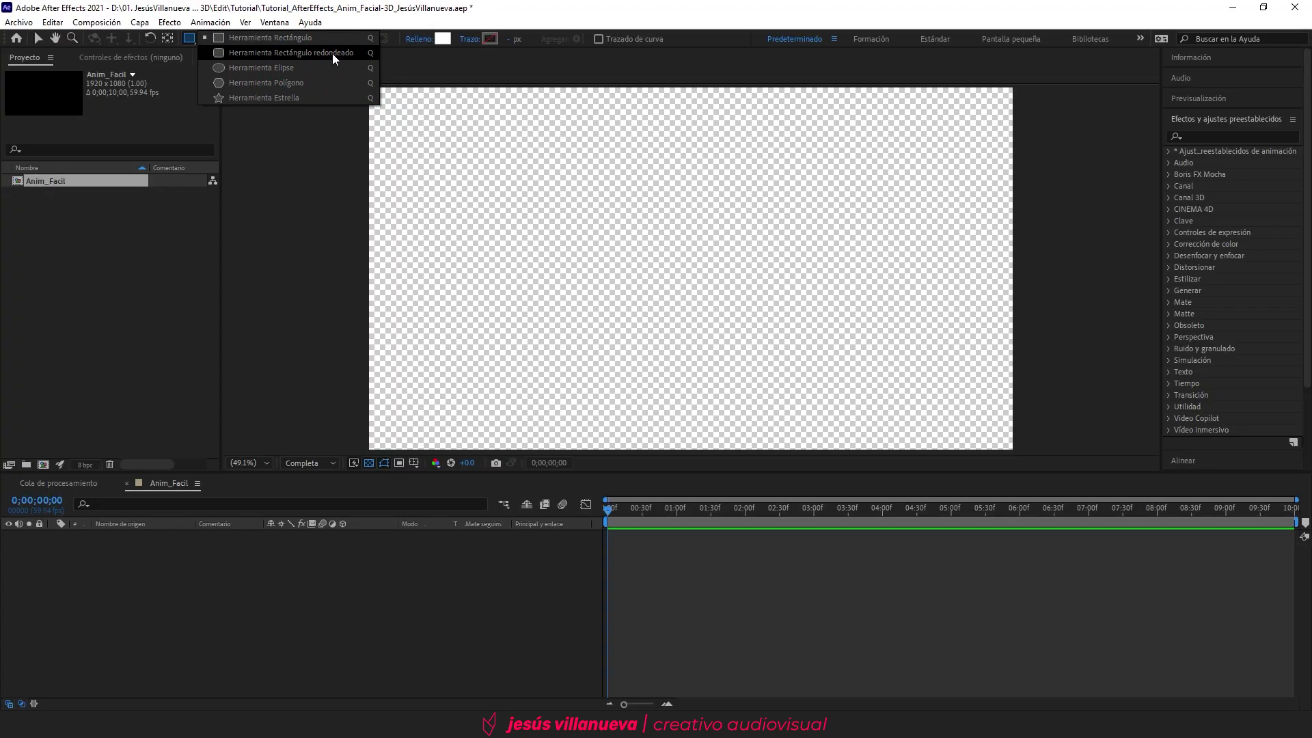
{"action": "left_click", "coordinate": [333, 54]}
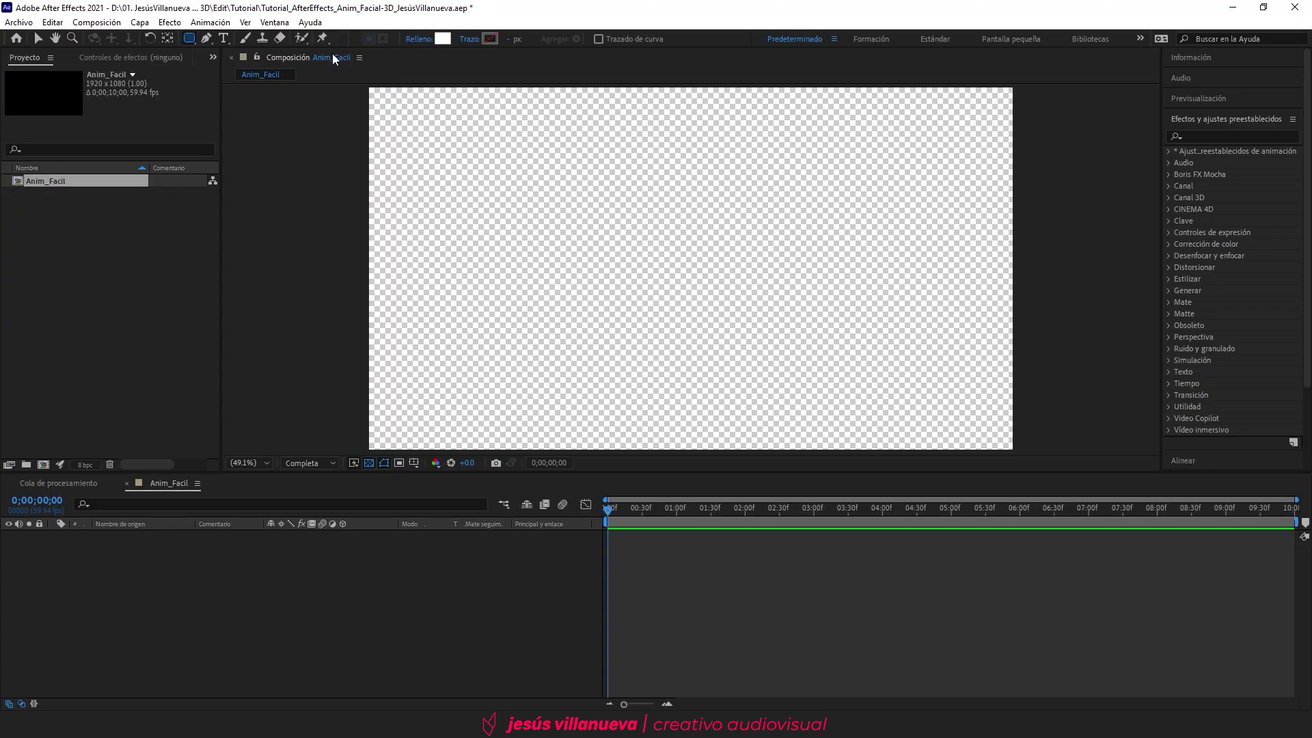
{"action": "double_click", "coordinate": [190, 39]}
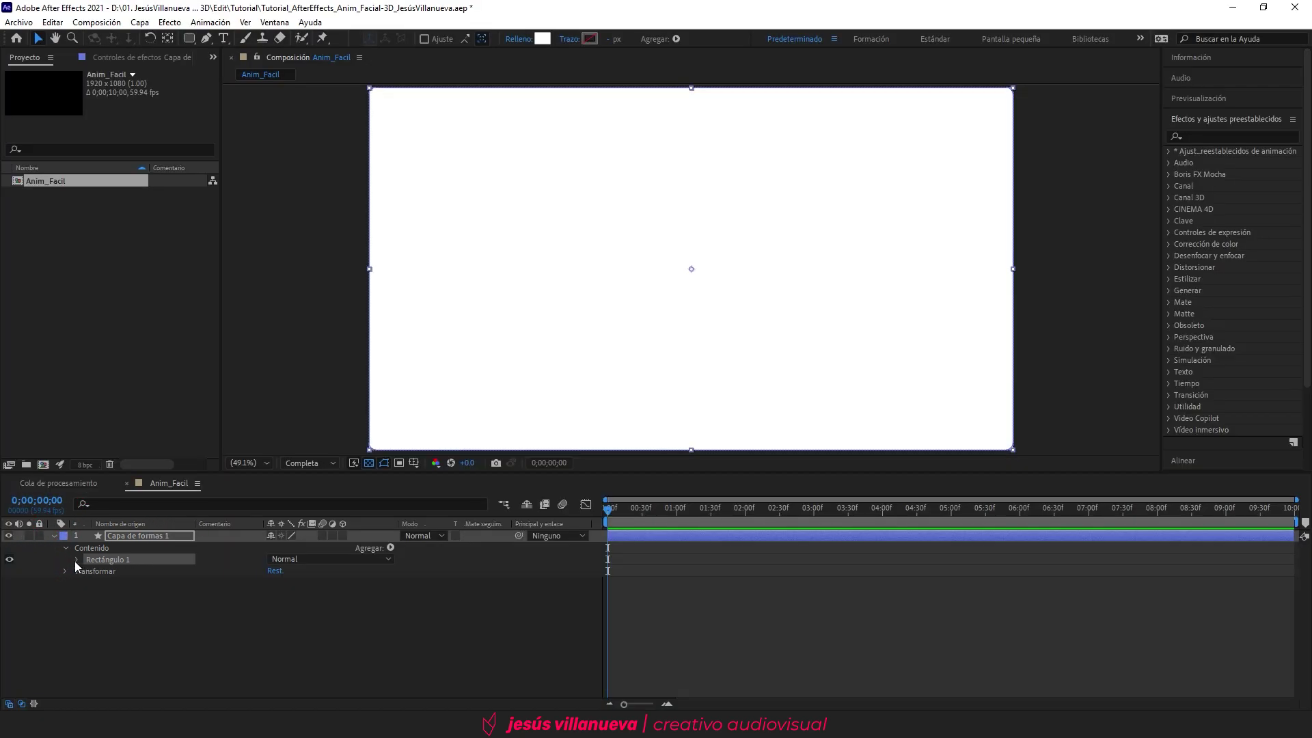
{"action": "left_click", "coordinate": [76, 559]}
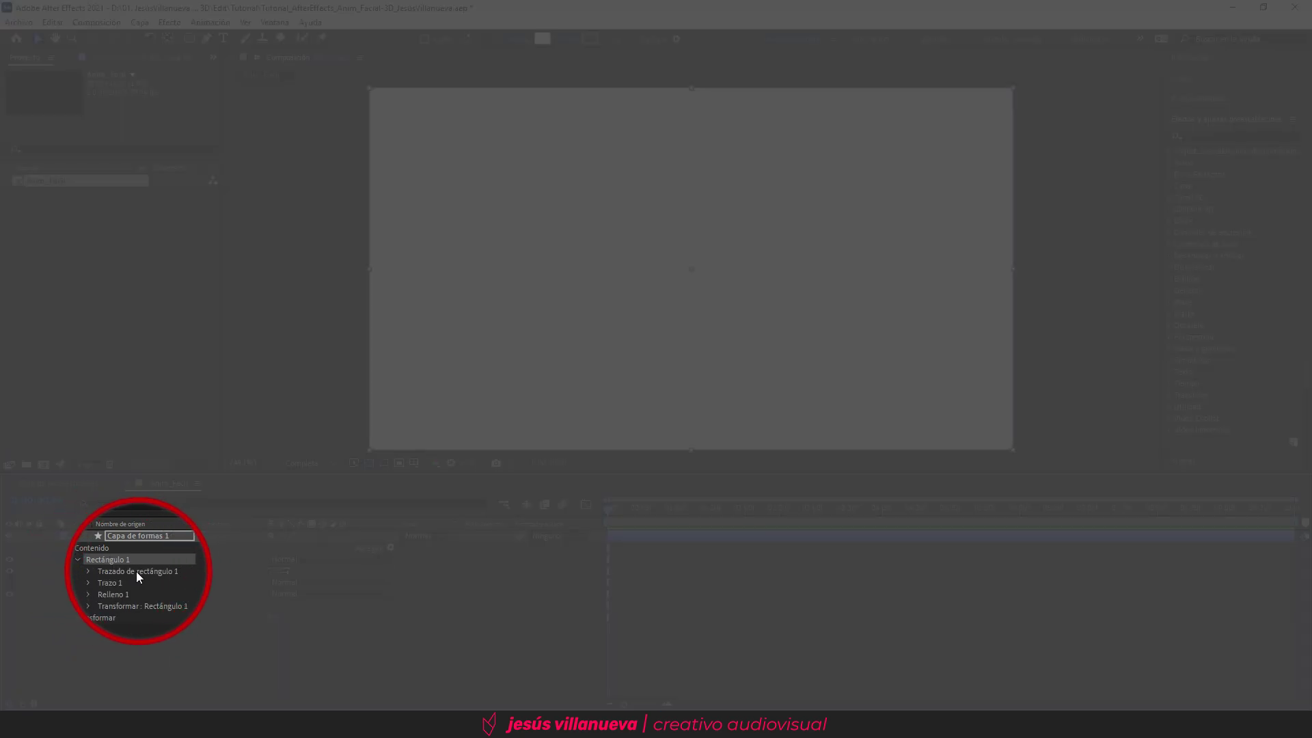
{"action": "left_click", "coordinate": [86, 572]}
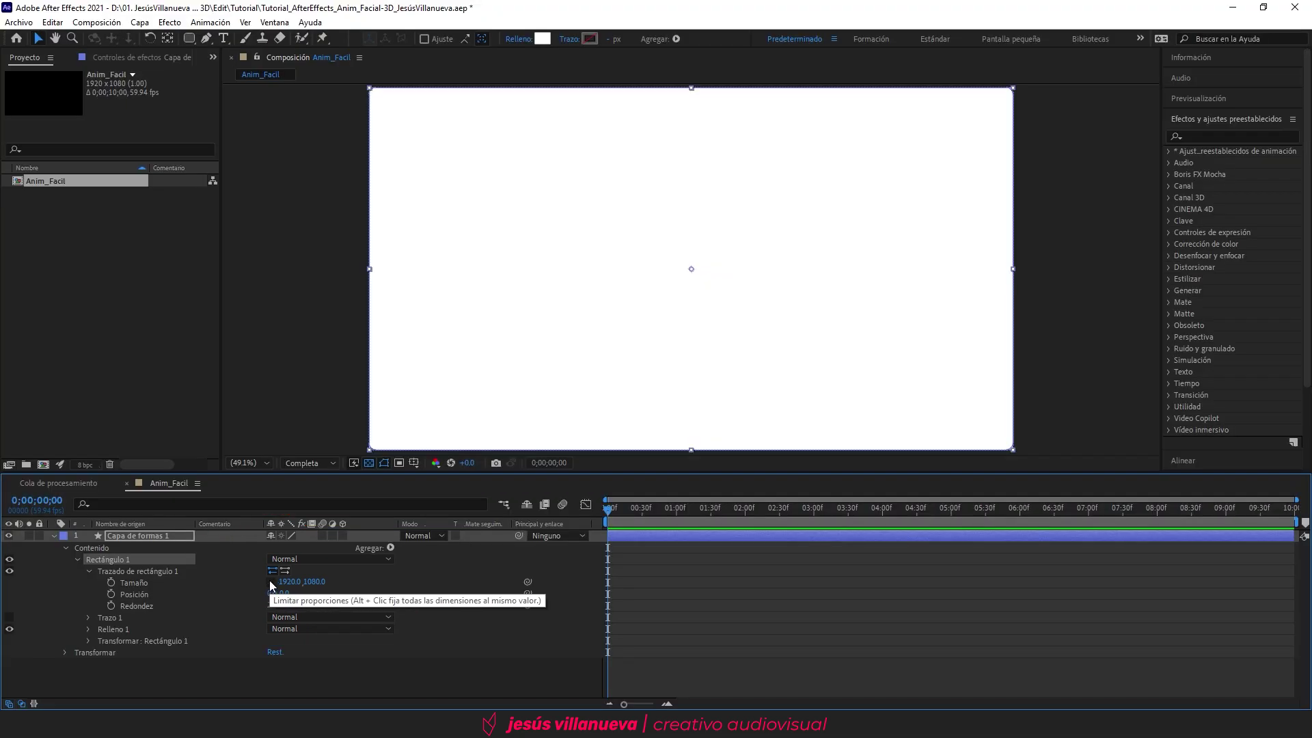
{"action": "left_click", "coordinate": [293, 583]}
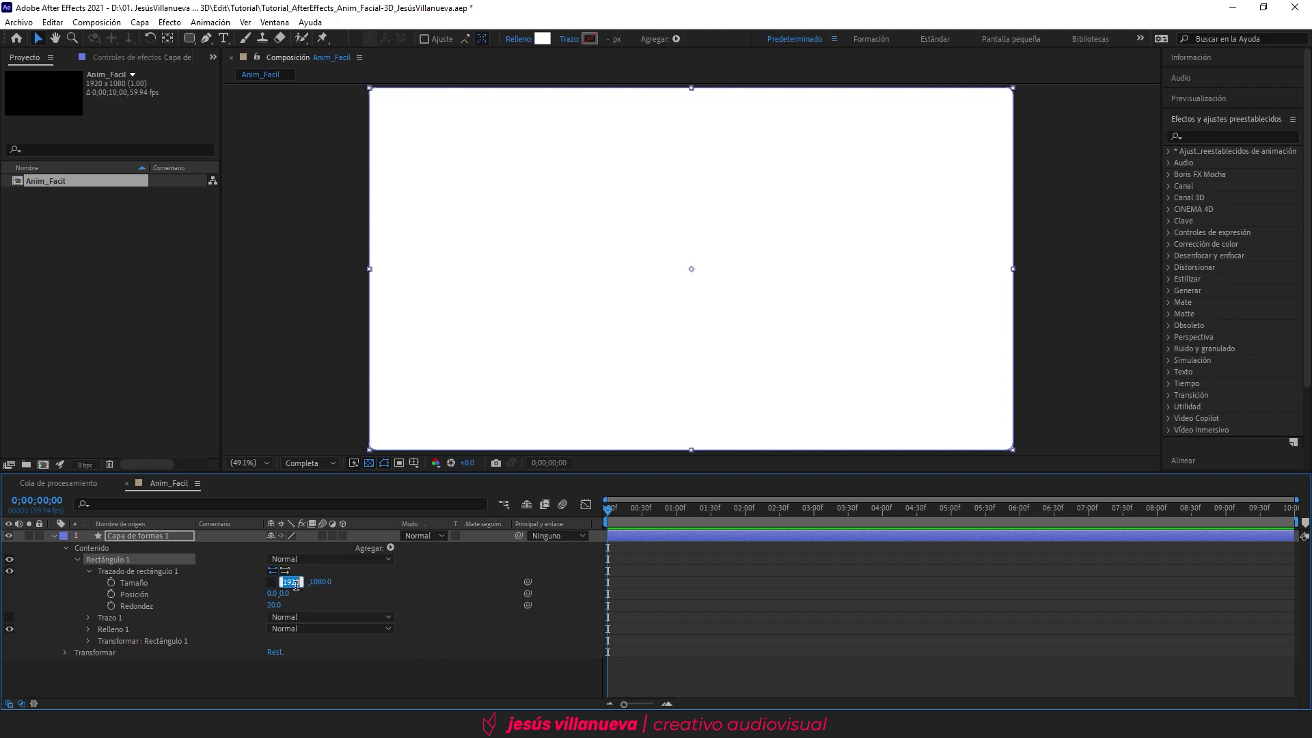
Step: Set the rectangle's size to 450×650 and roundness to 500 for a capsule
{"action": "type", "text": "450"}
{"action": "key", "text": "Return"}
{"action": "left_click", "coordinate": [312, 582]}
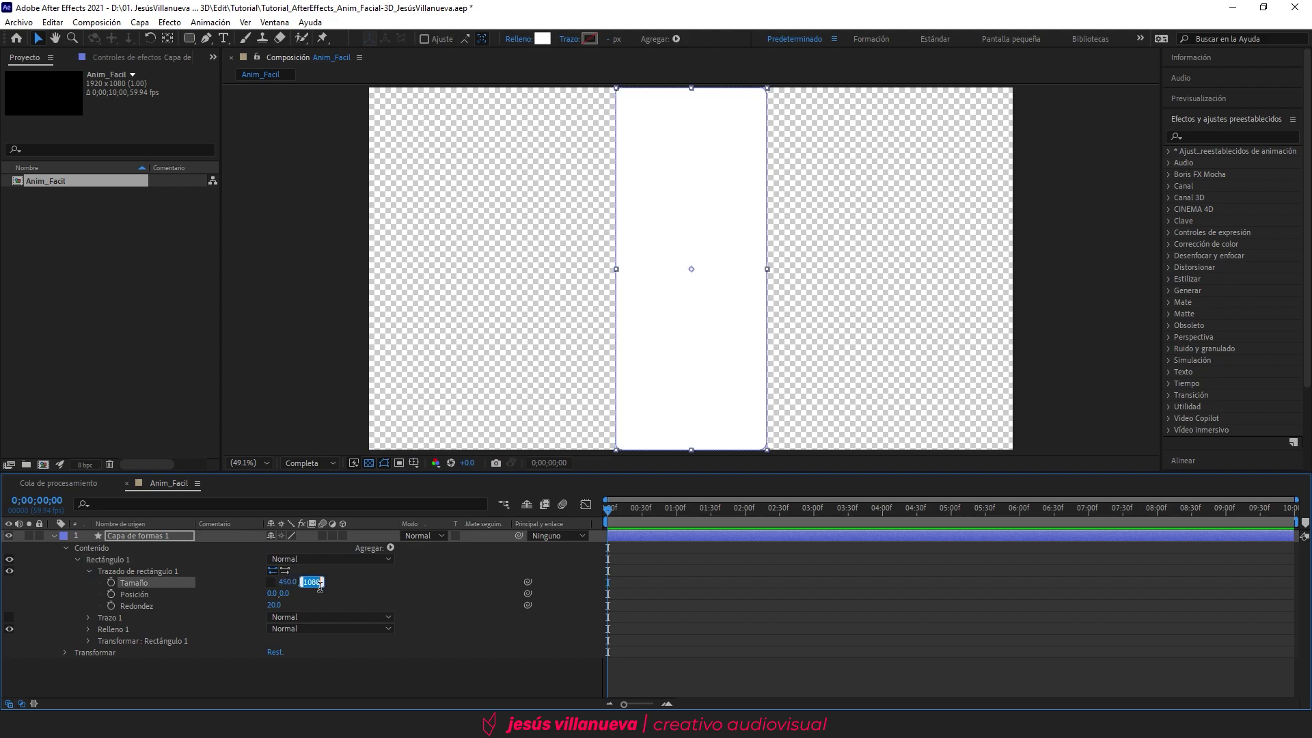
{"action": "type", "text": "650"}
{"action": "key", "text": "Return"}
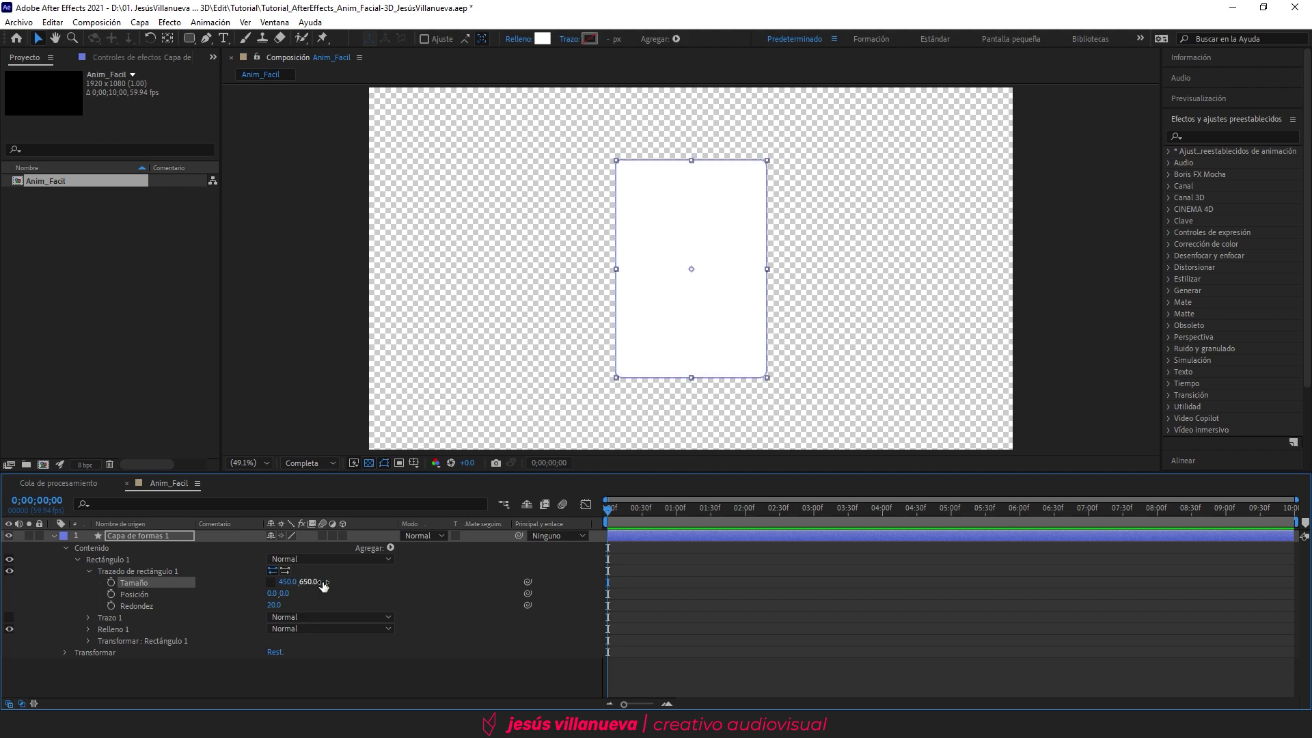
{"action": "left_click", "coordinate": [277, 605]}
{"action": "type", "text": "00"}
{"action": "key", "text": "Return"}
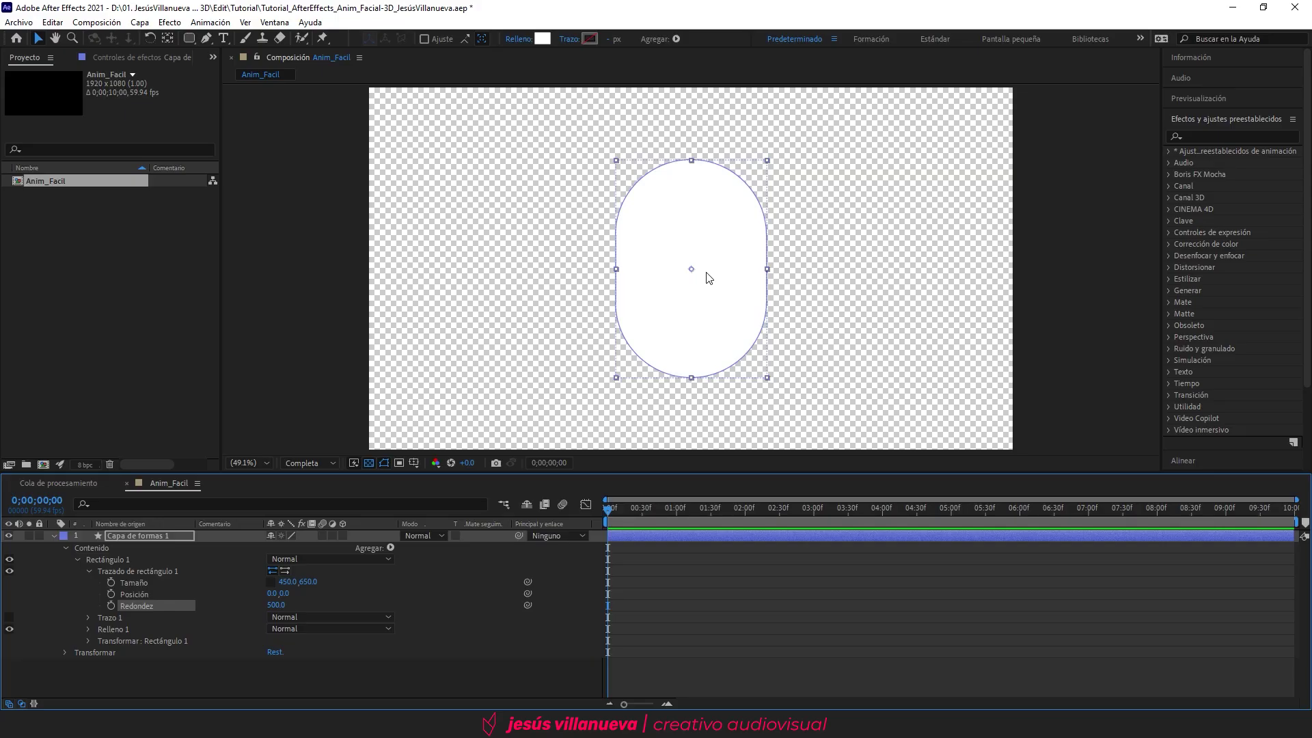
Step: Rename the shape layer to Cara
{"action": "left_click", "coordinate": [54, 537]}
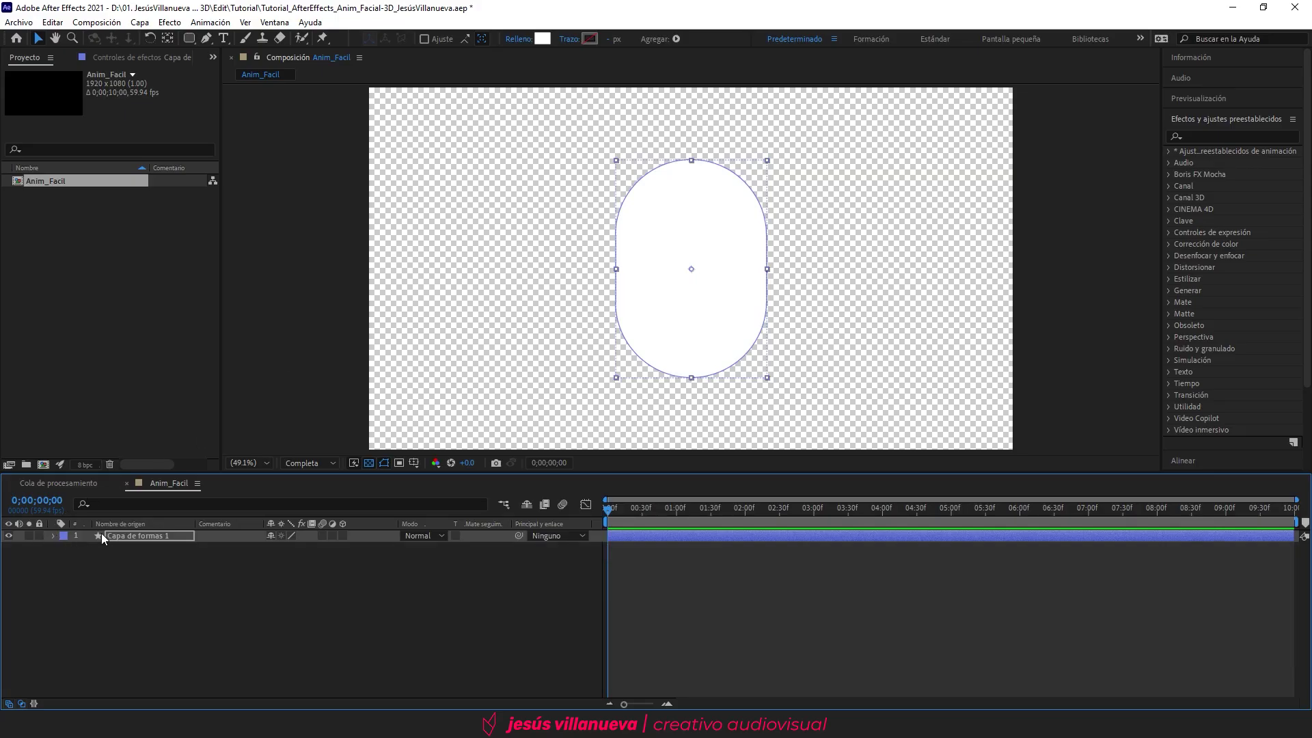
{"action": "left_click", "coordinate": [126, 536]}
{"action": "key", "text": "Return"}
{"action": "type", "text": "Cara"}
{"action": "key", "text": "Return"}
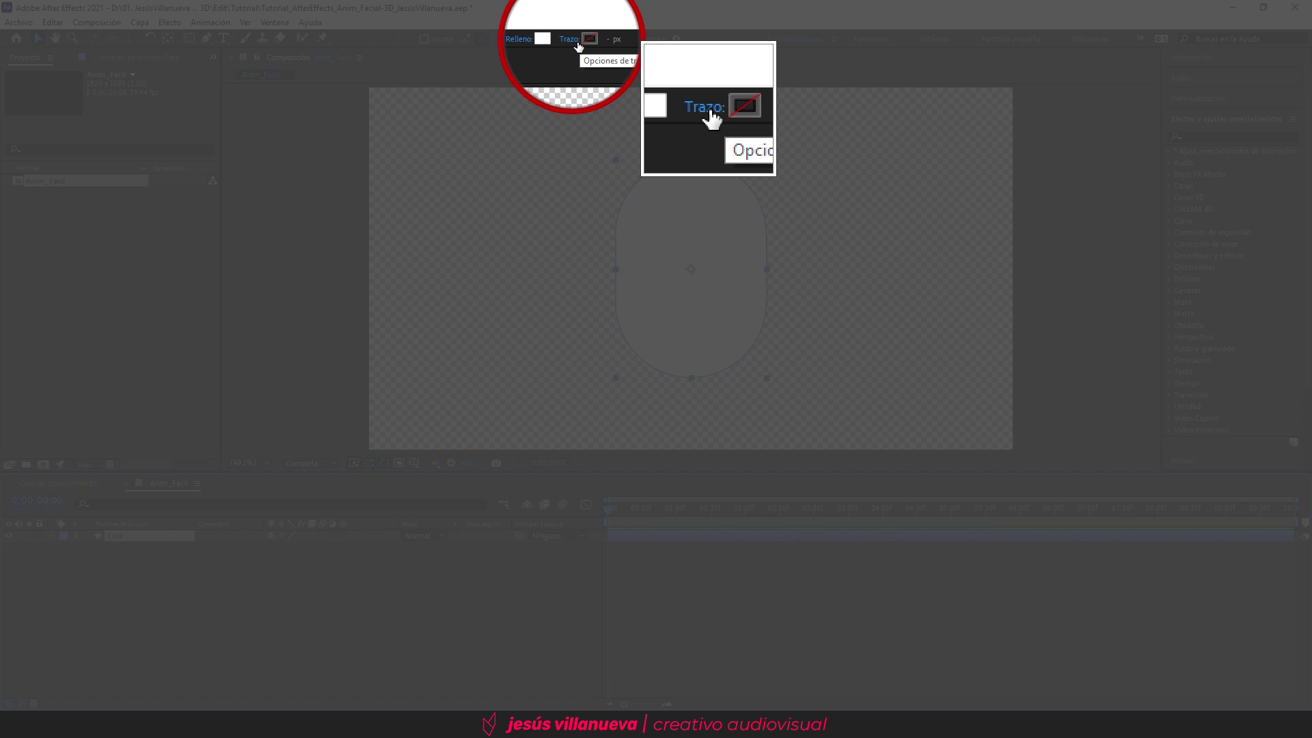
Step: Set the Cara shape's outline to none
{"action": "left_click", "coordinate": [572, 39]}
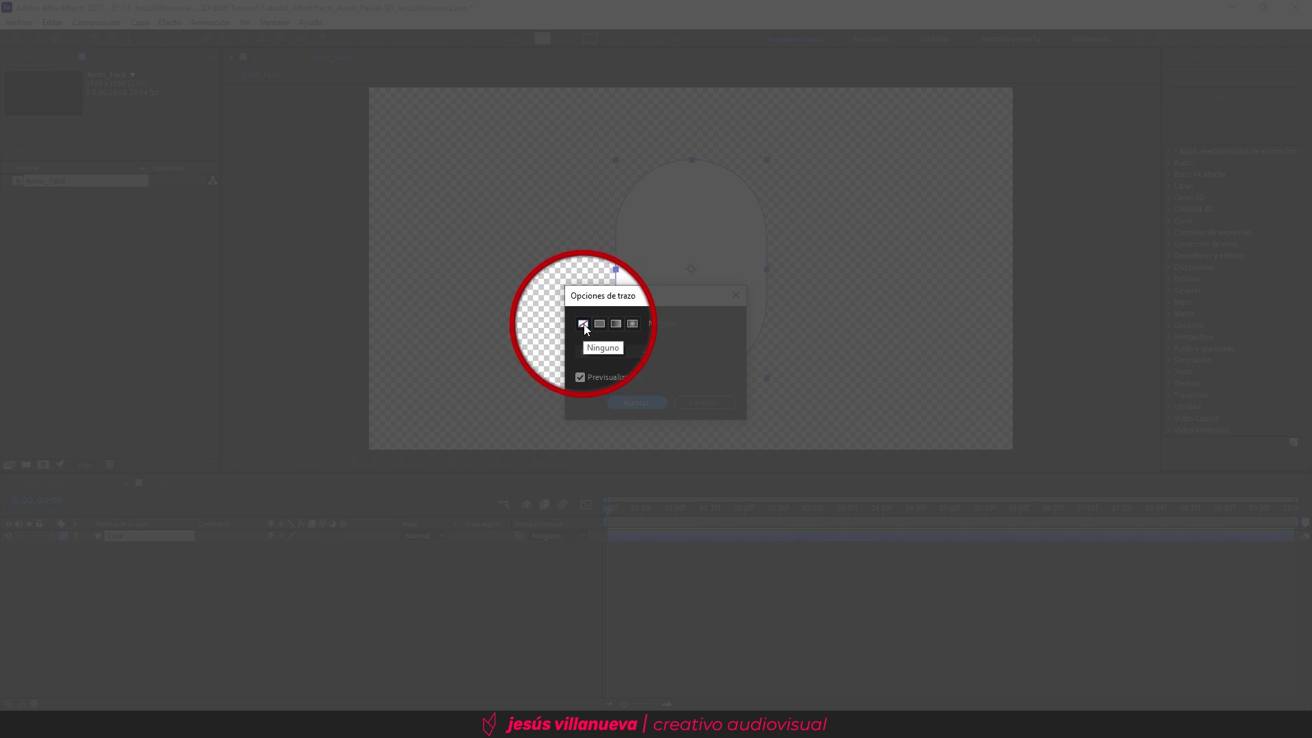
{"action": "left_click", "coordinate": [583, 324]}
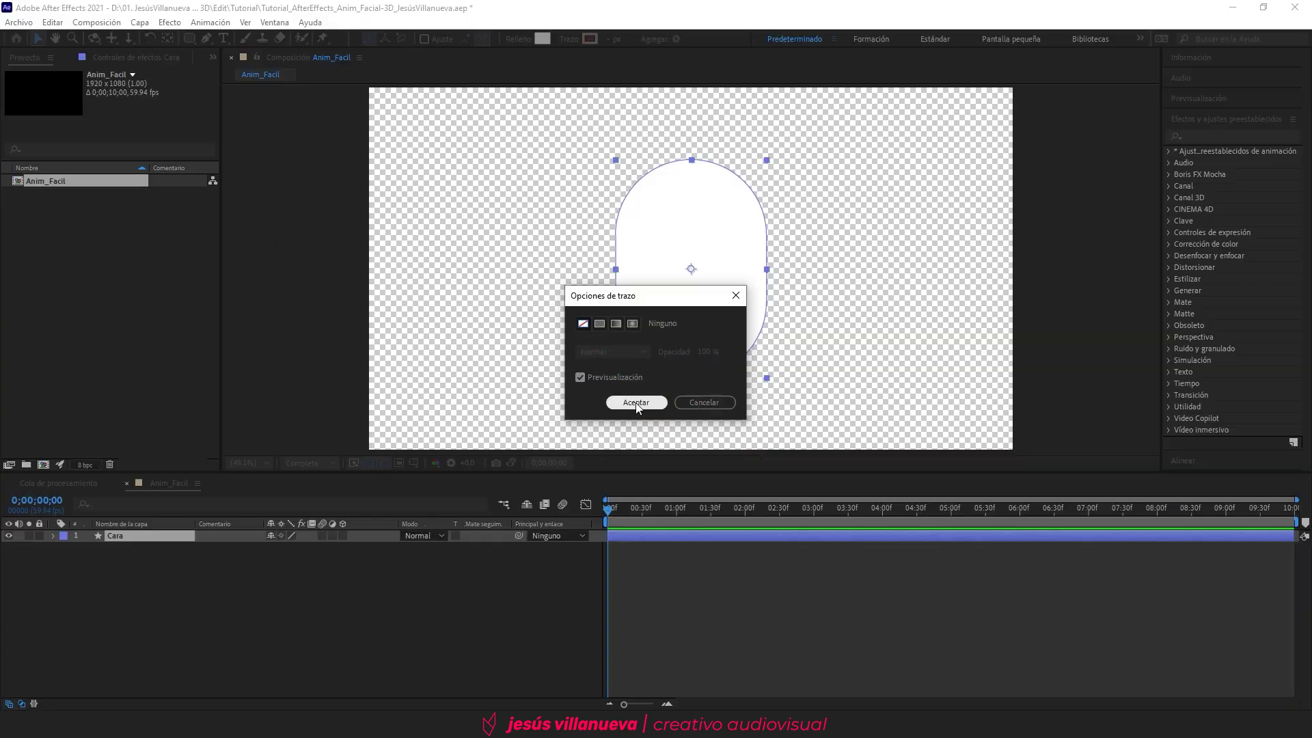
{"action": "left_click", "coordinate": [636, 403]}
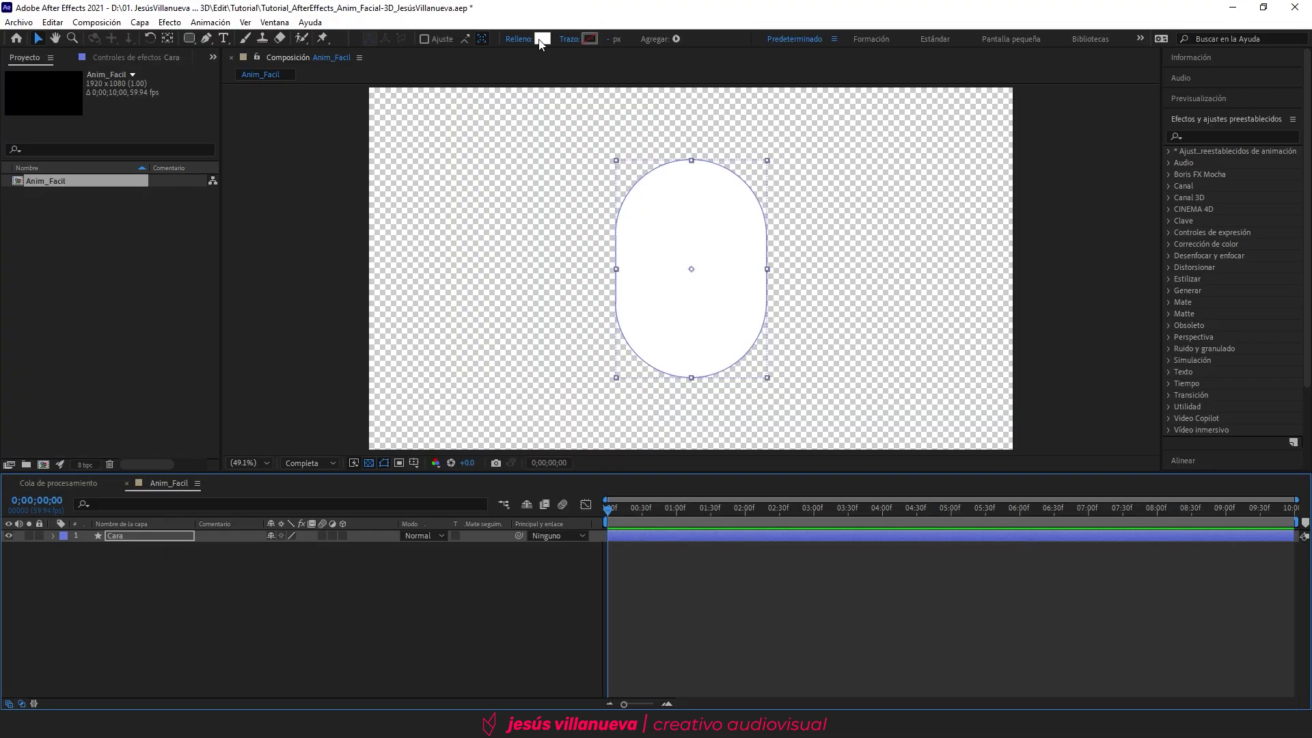
Step: Fill the Cara shape with the beige skin tone D2AE8B
{"action": "left_click", "coordinate": [539, 39]}
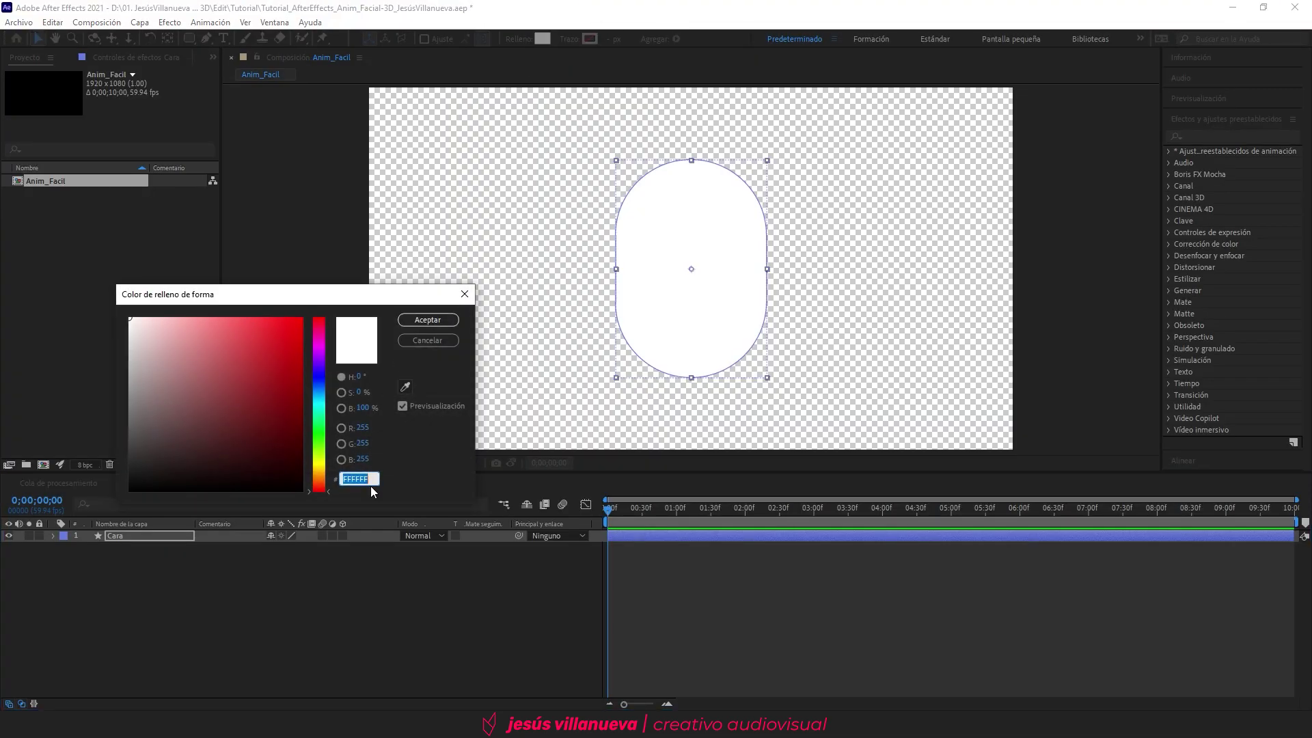
{"action": "type", "text": "D2AE8B"}
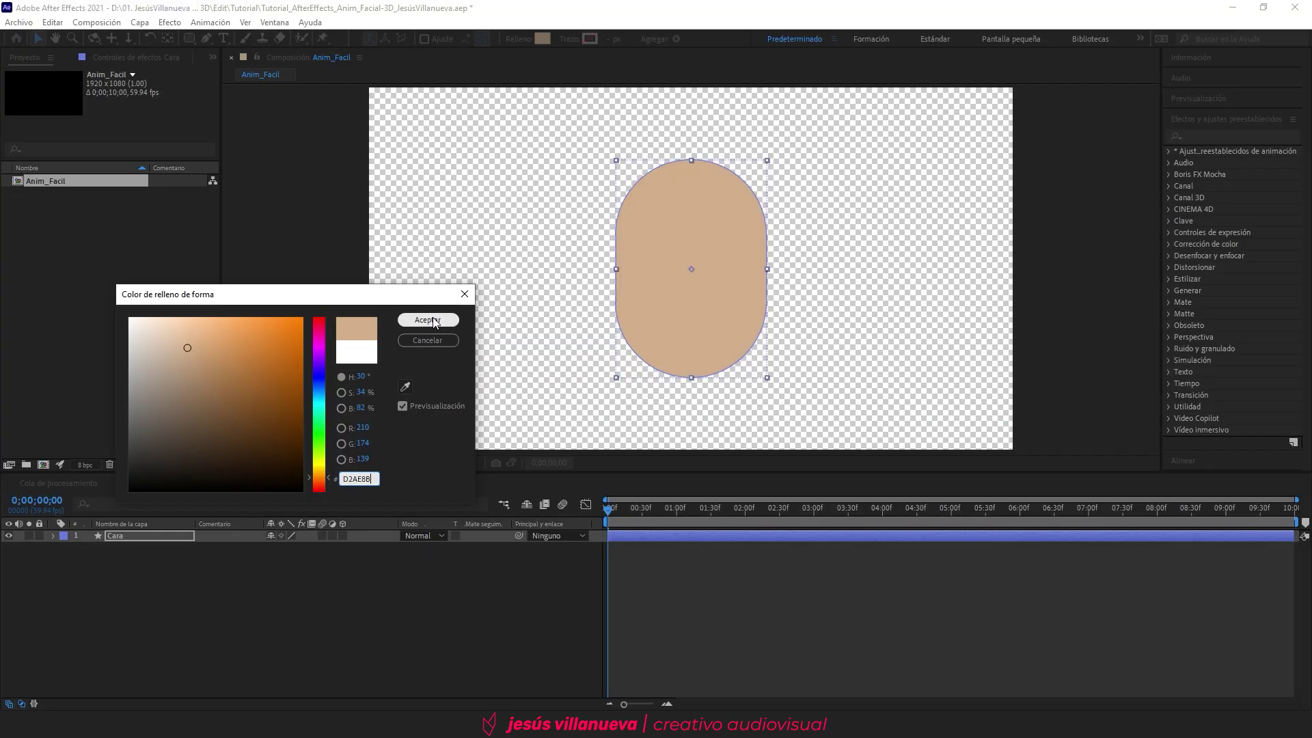
{"action": "left_click", "coordinate": [430, 319]}
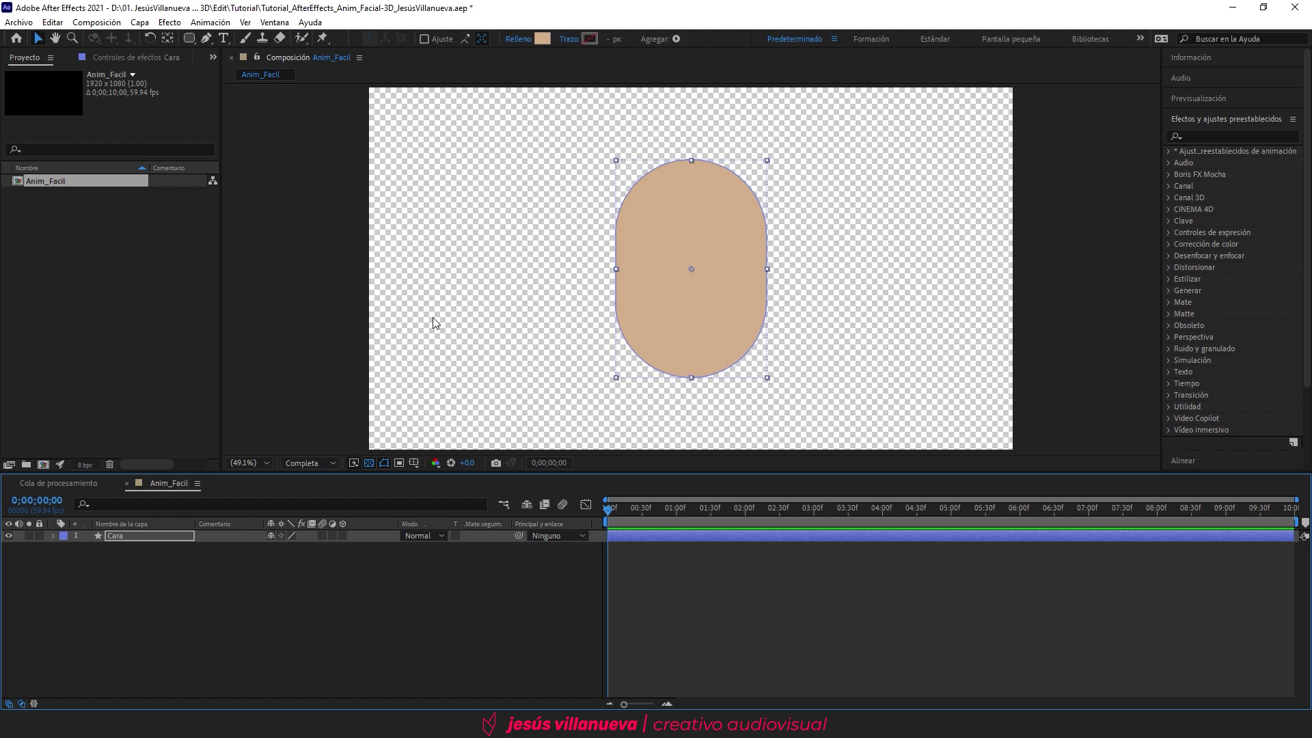
{"action": "left_click", "coordinate": [123, 534]}
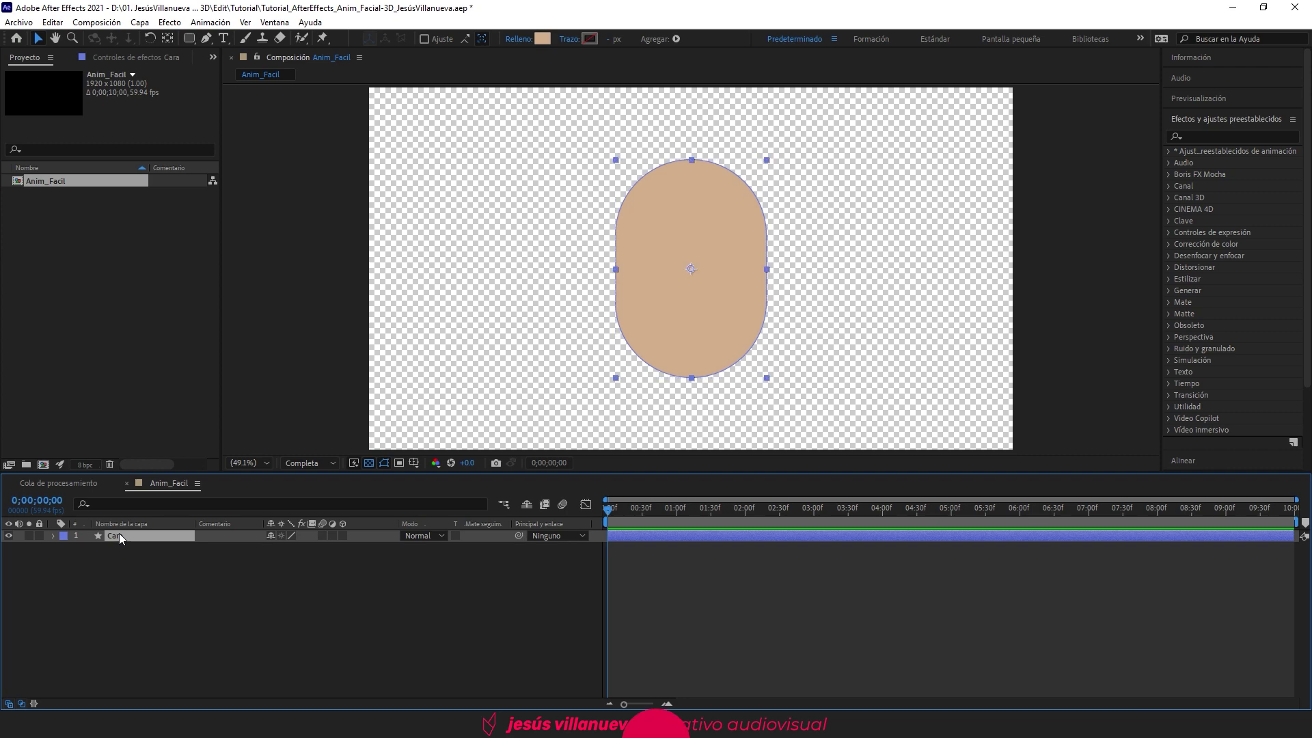
Step: Duplicate Cara into a layer named Ojos with a black fill
{"action": "key", "text": "ctrl+d"}
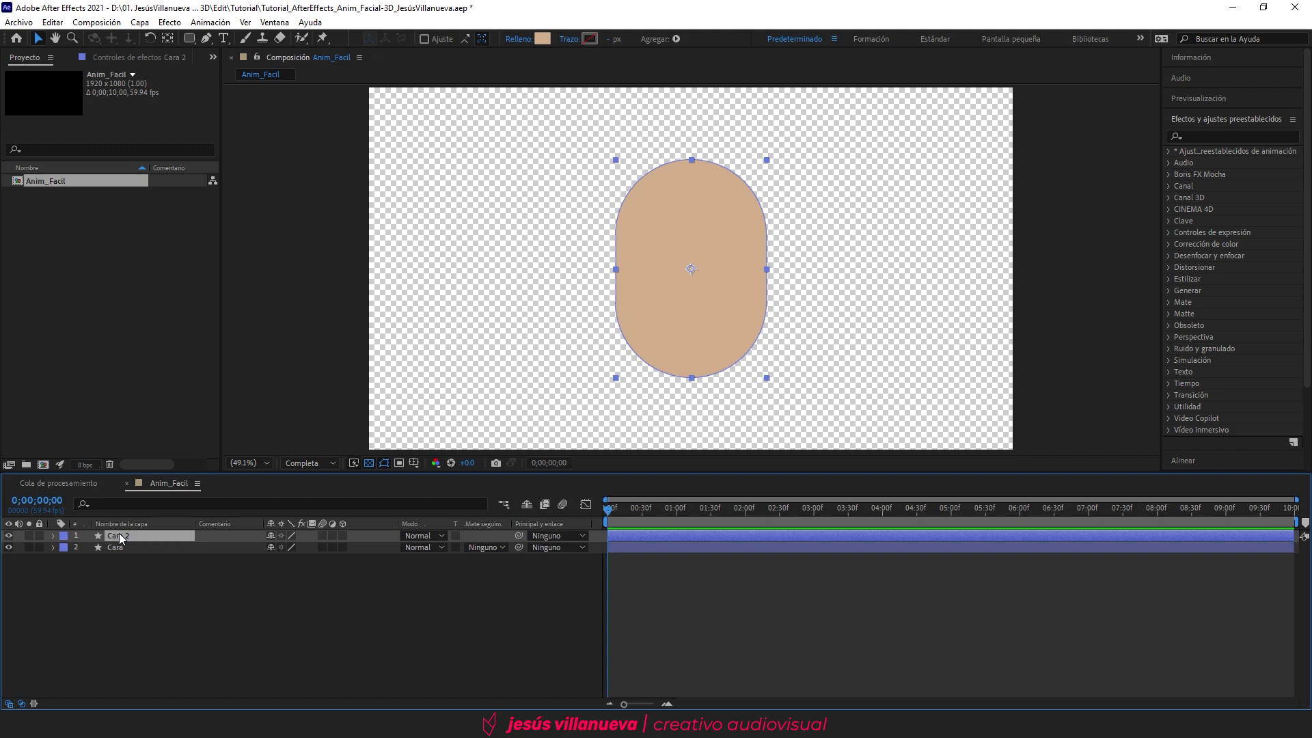
{"action": "key", "text": "Return"}
{"action": "type", "text": "Ojos"}
{"action": "key", "text": "Return"}
{"action": "left_click", "coordinate": [542, 39]}
{"action": "left_click_drag", "start_coordinate": [196, 470], "coordinate": [133, 504]}
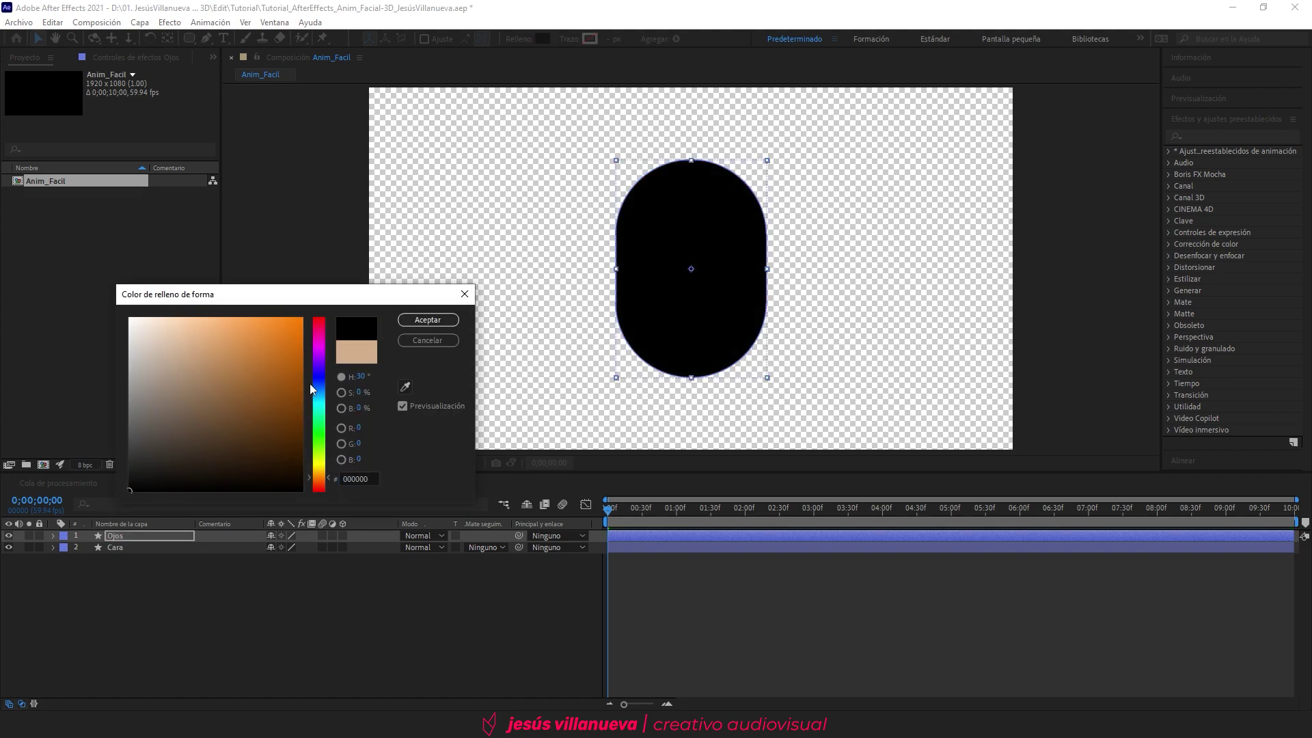
{"action": "left_click", "coordinate": [428, 319]}
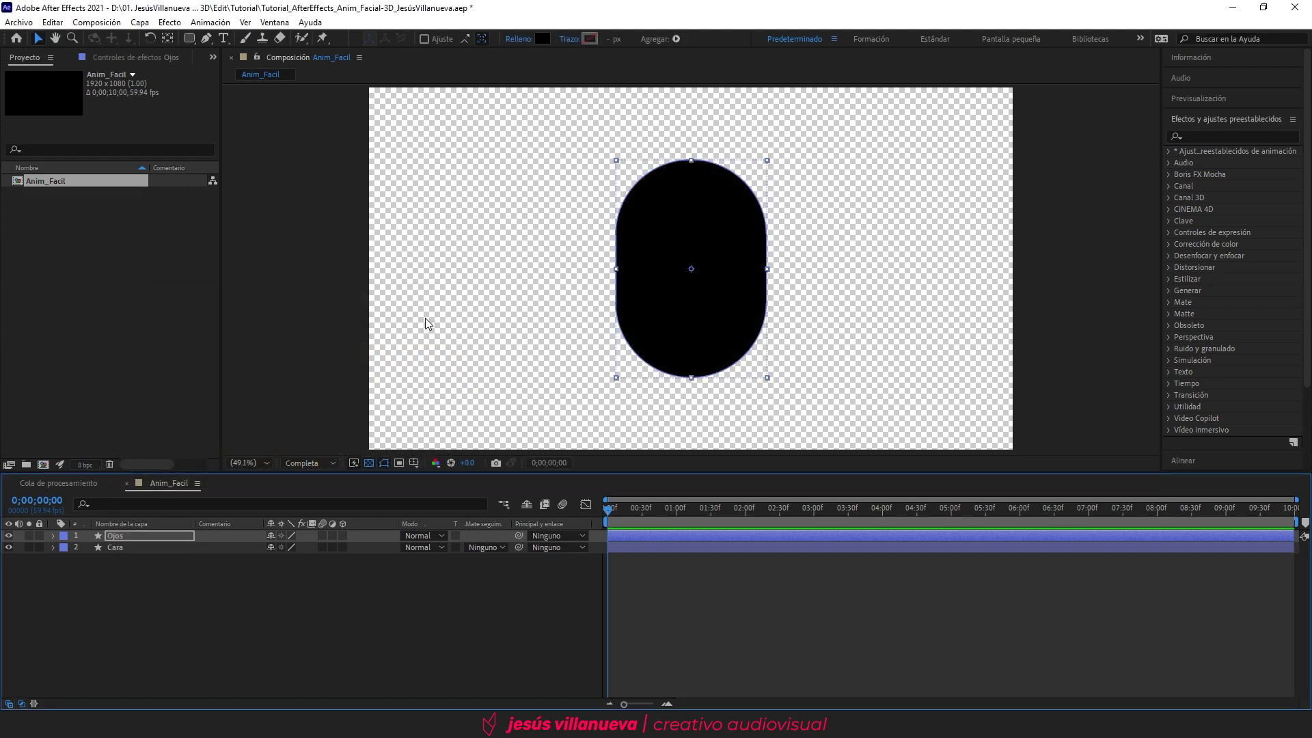
Step: Resize the Ojos rectangle to 50×100
{"action": "left_click", "coordinate": [52, 536]}
{"action": "left_click", "coordinate": [65, 548]}
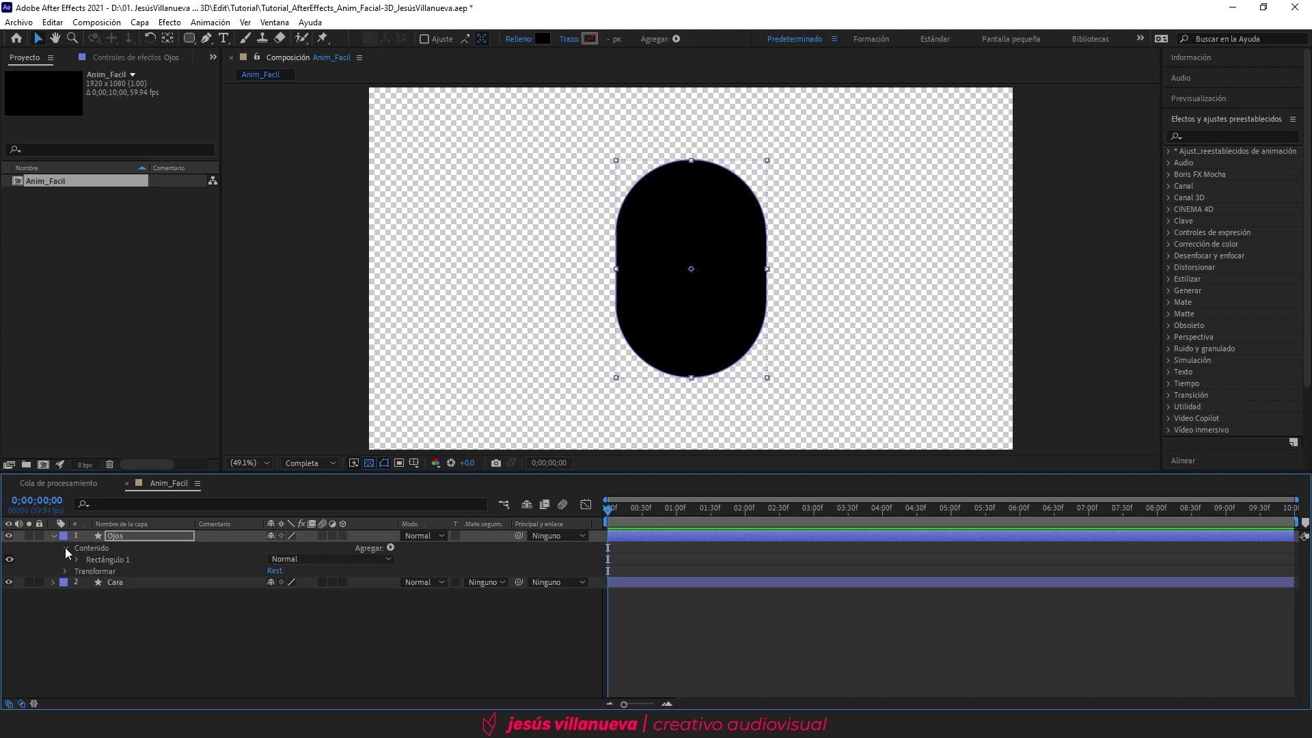
{"action": "left_click", "coordinate": [76, 559]}
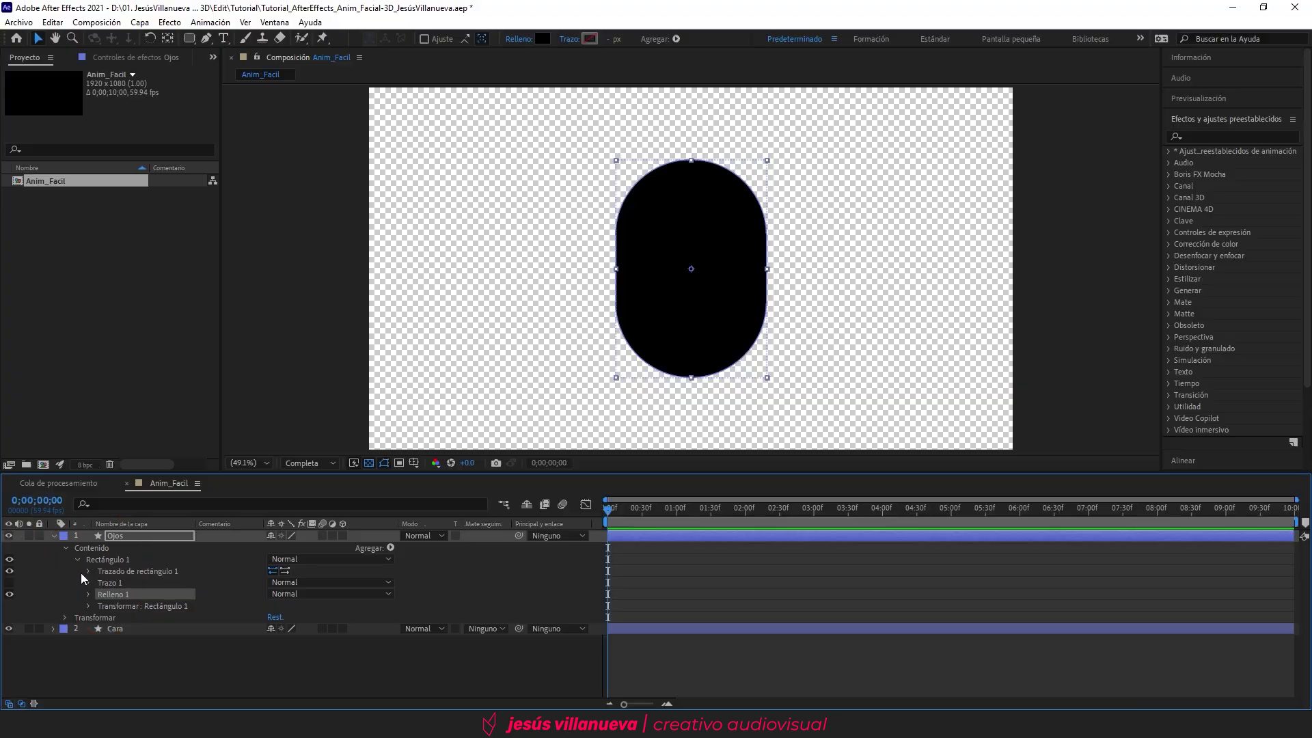
{"action": "left_click", "coordinate": [88, 571]}
{"action": "left_click", "coordinate": [288, 582]}
{"action": "type", "text": "50"}
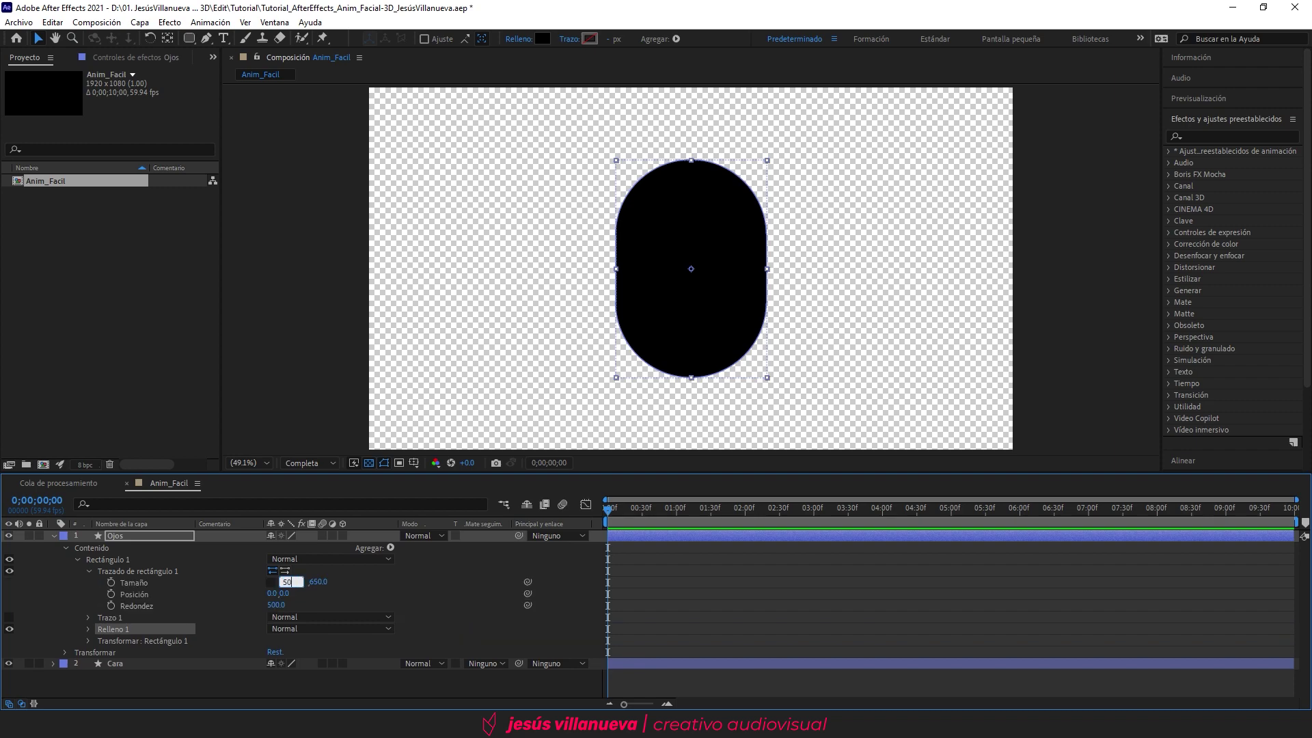
{"action": "key", "text": "Return"}
{"action": "left_click", "coordinate": [304, 581]}
{"action": "type", "text": "100"}
{"action": "key", "text": "Return"}
{"action": "left_click", "coordinate": [430, 582]}
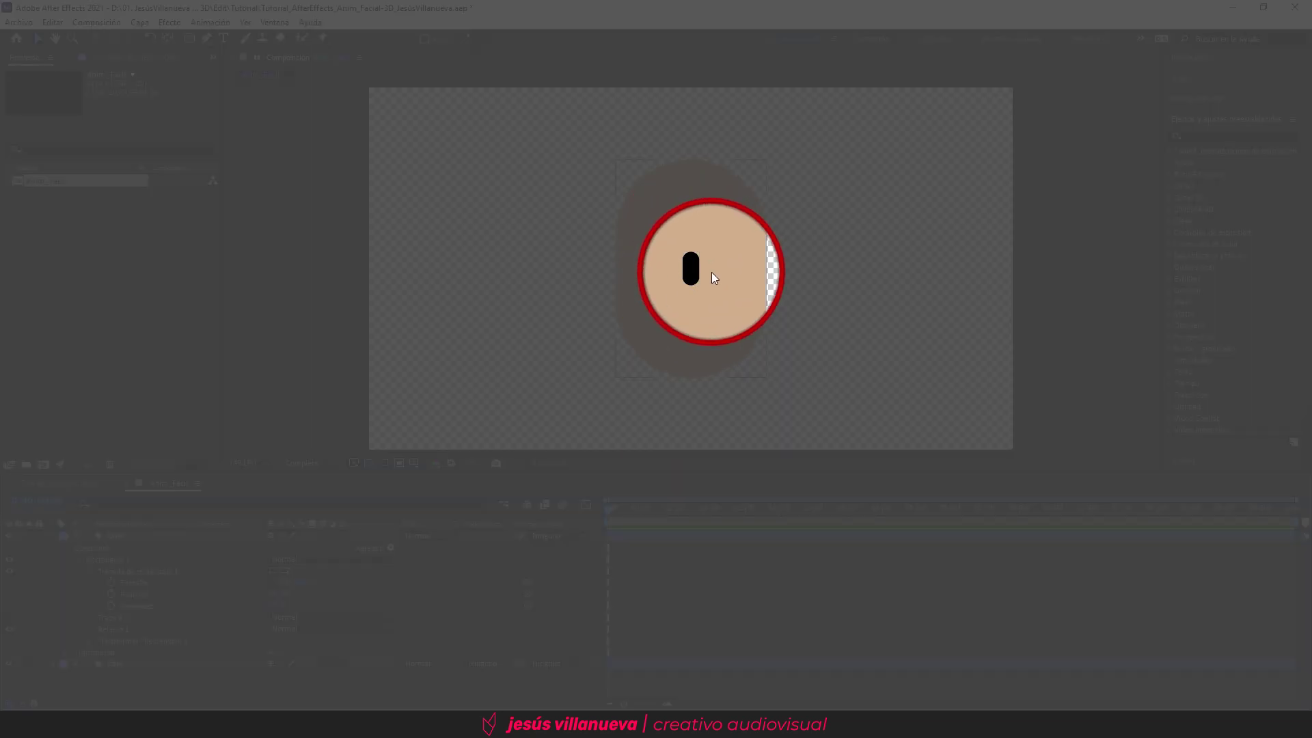
{"action": "left_click", "coordinate": [711, 277]}
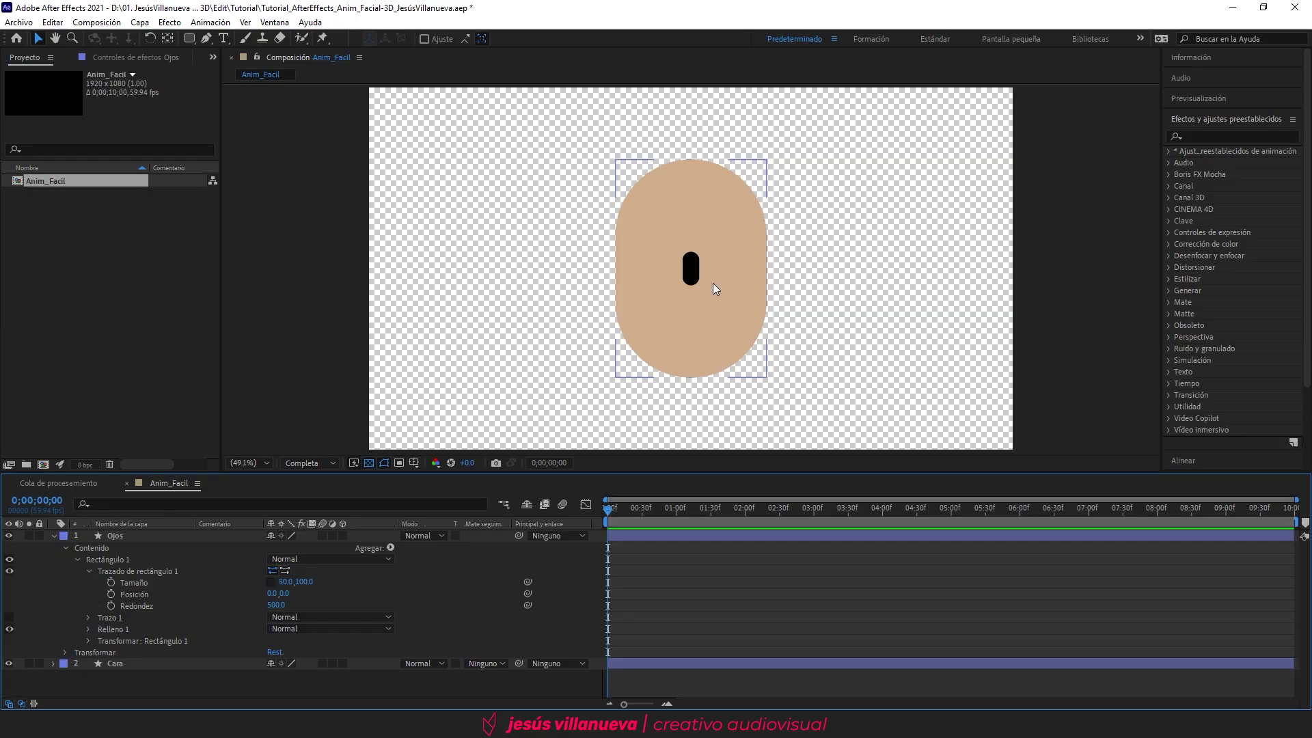
{"action": "key", "text": "F2"}
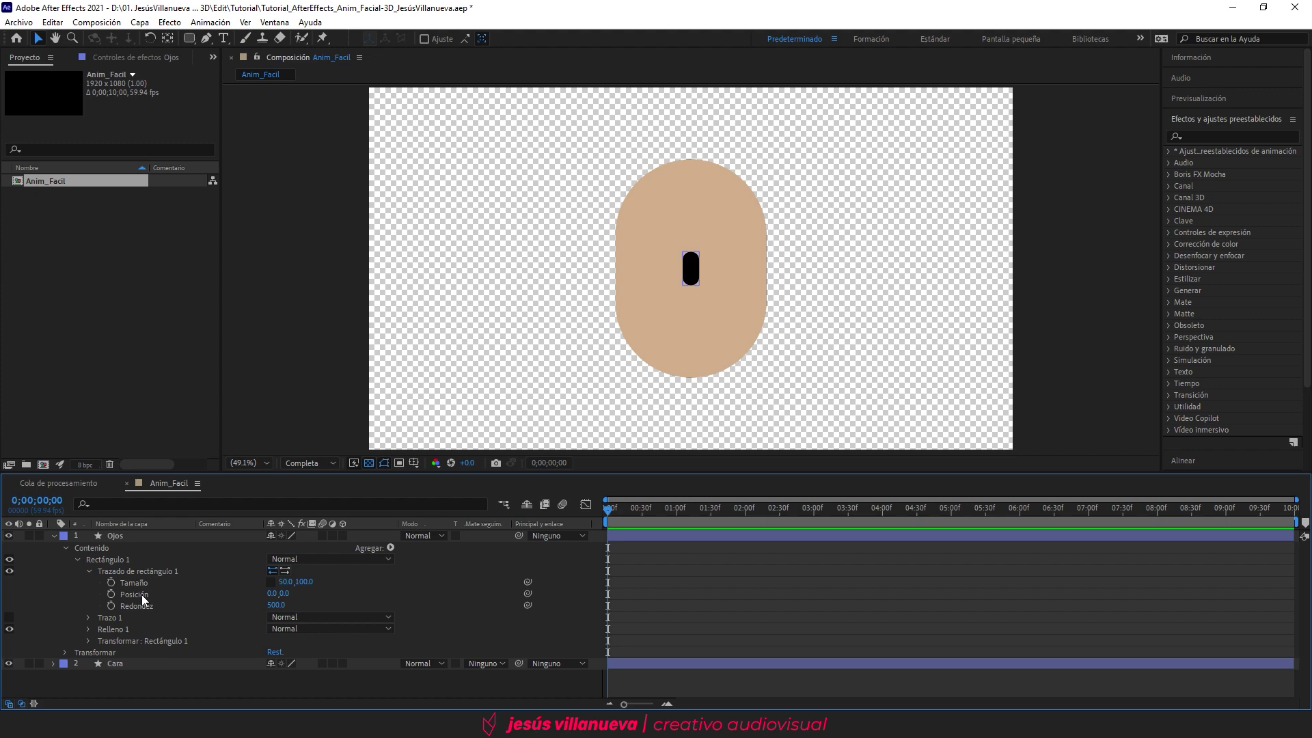
Step: Shift the first eye to the left of the face centre
{"action": "left_click_drag", "start_coordinate": [275, 593], "coordinate": [277, 597]}
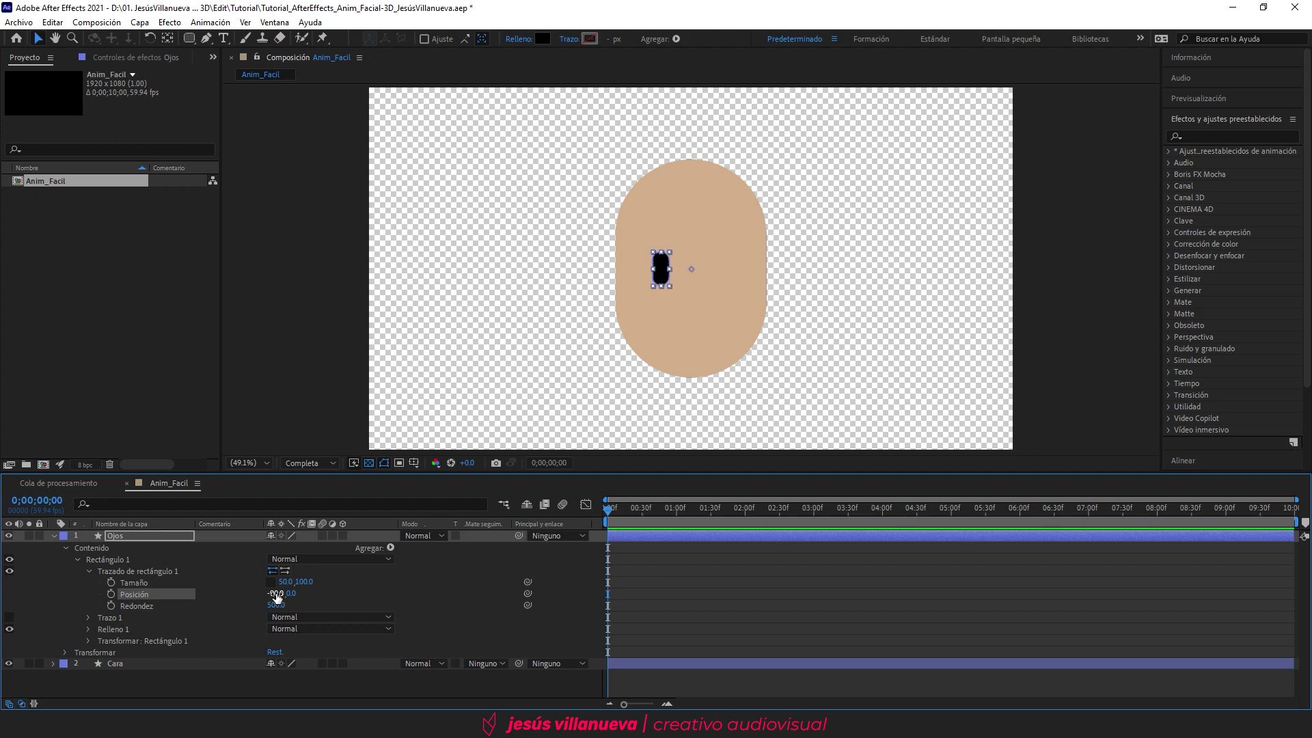
{"action": "left_click", "coordinate": [97, 559]}
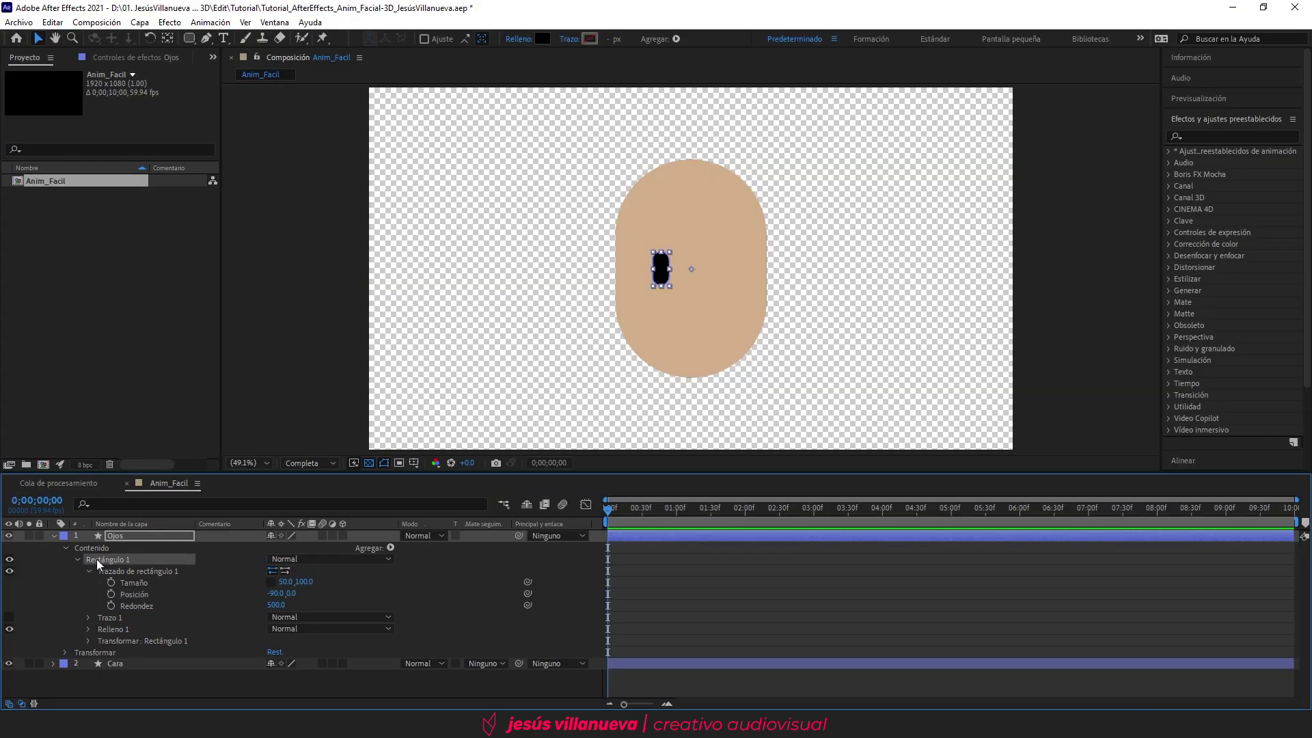
{"action": "left_click", "coordinate": [76, 559]}
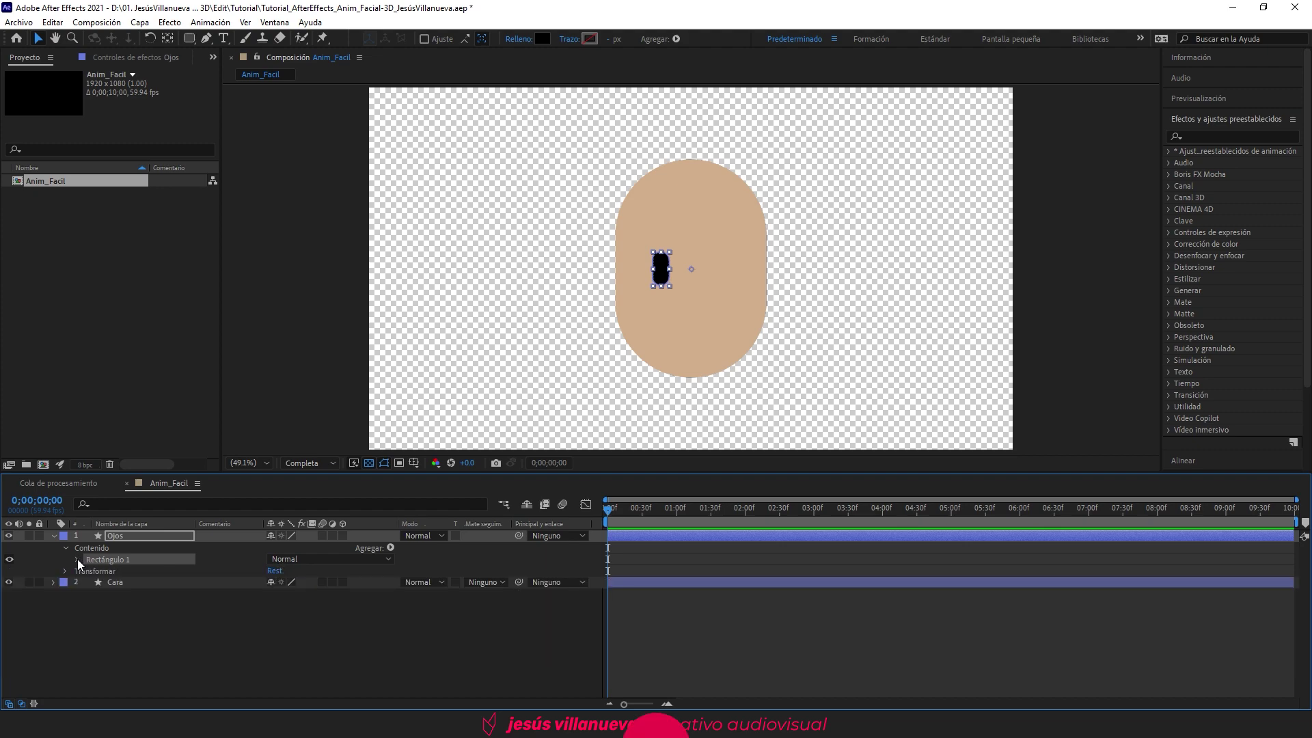
Step: Duplicate the eye as Rectángulo 2 and set its X position to 90
{"action": "key", "text": "ctrl+d"}
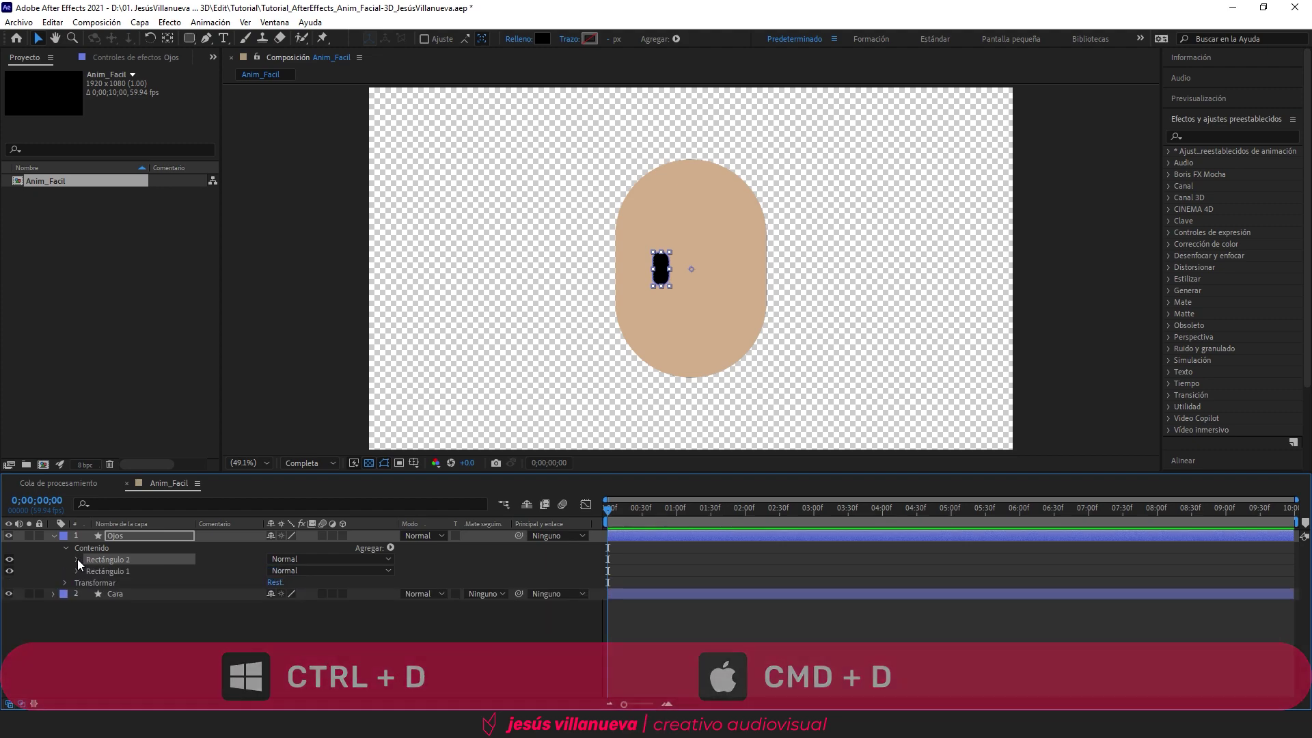
{"action": "left_click", "coordinate": [108, 560]}
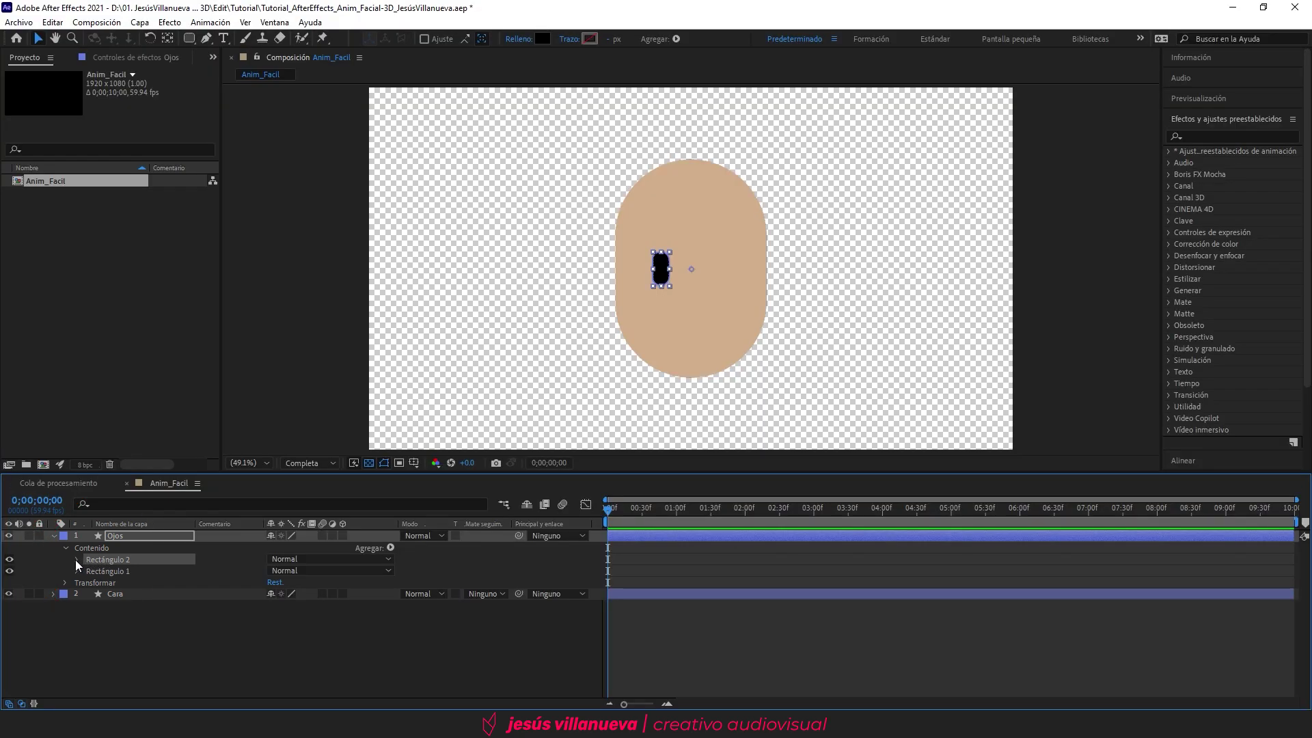
{"action": "left_click", "coordinate": [76, 559]}
{"action": "left_click", "coordinate": [87, 571]}
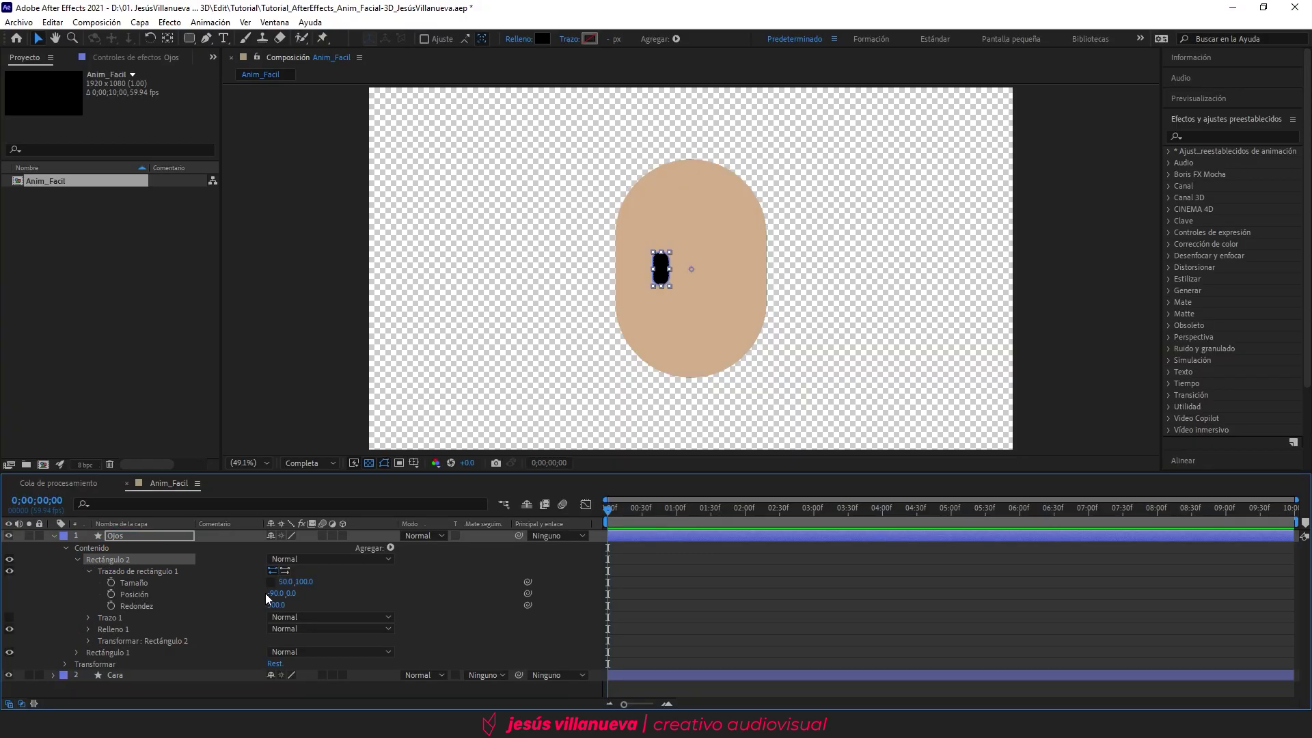
{"action": "left_click", "coordinate": [273, 594]}
{"action": "type", "text": "90"}
{"action": "key", "text": "Return"}
{"action": "left_click", "coordinate": [362, 585]}
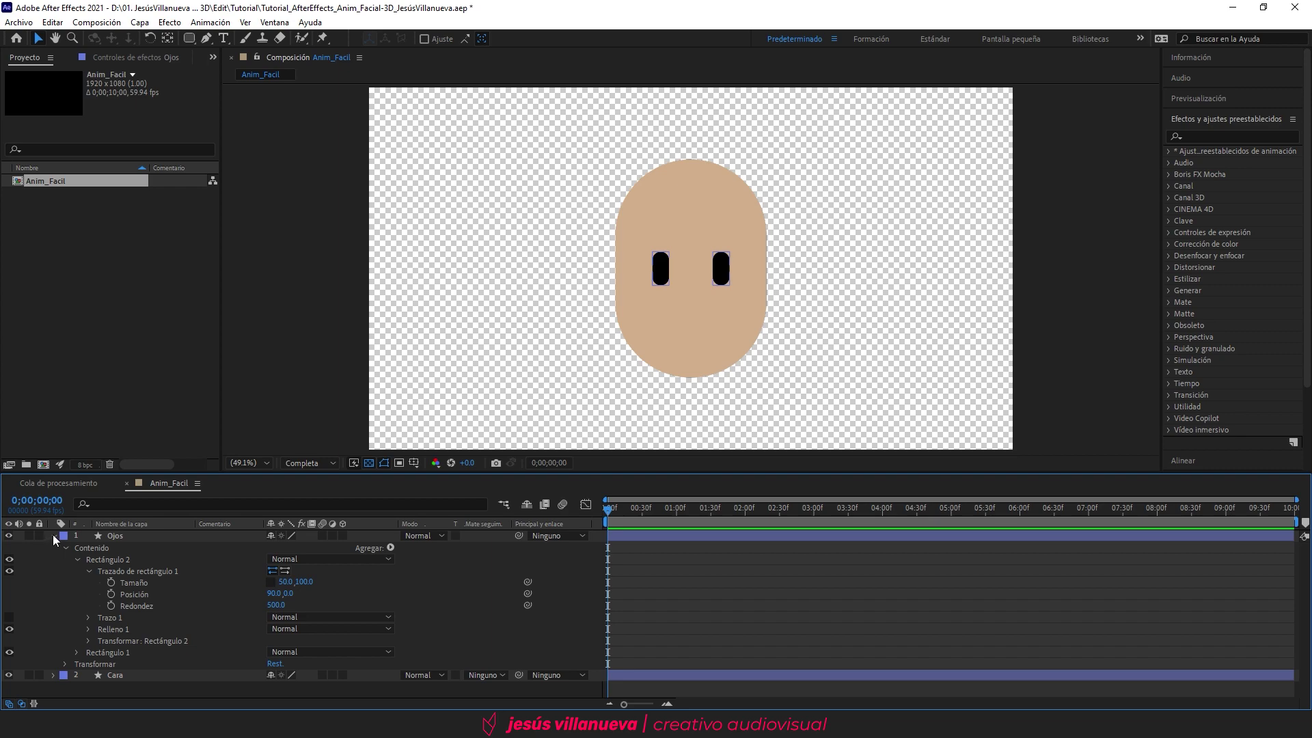
{"action": "left_click", "coordinate": [54, 536]}
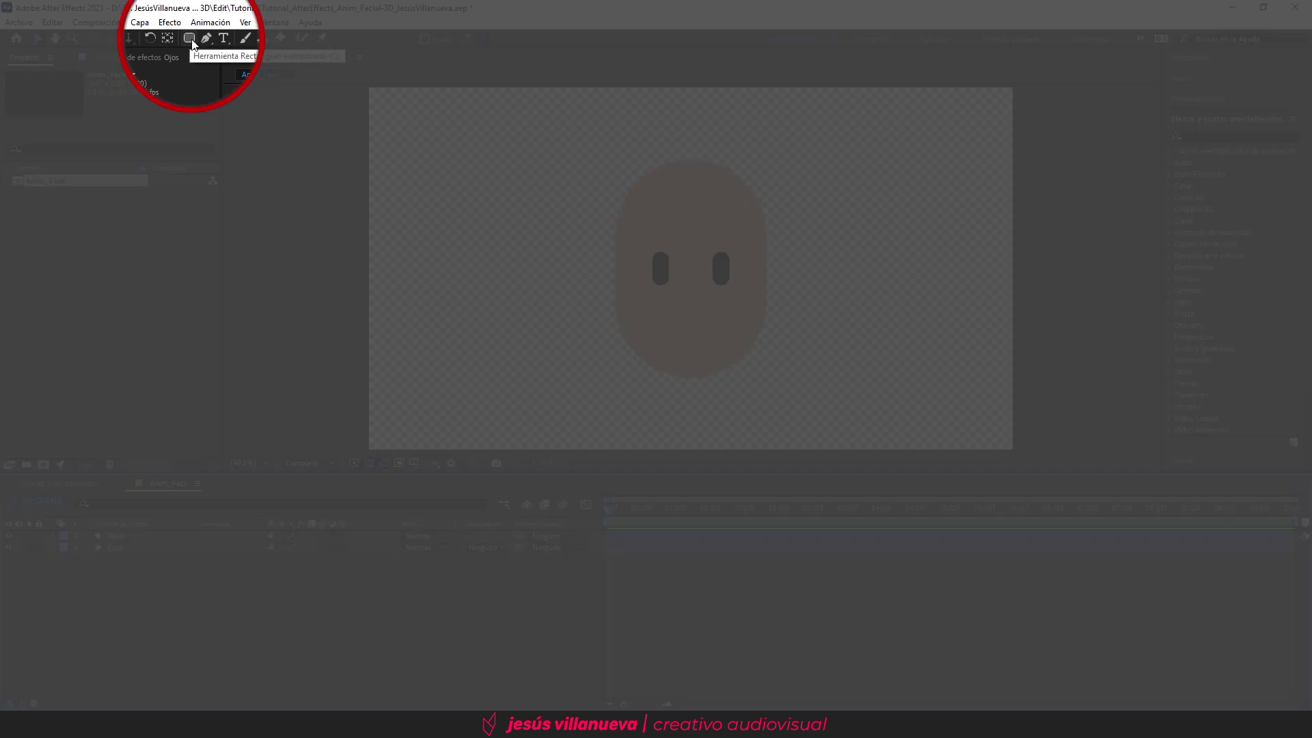
Step: Add a comp-sized ellipse with cyan fill 25CCF5
{"action": "left_click", "coordinate": [191, 39]}
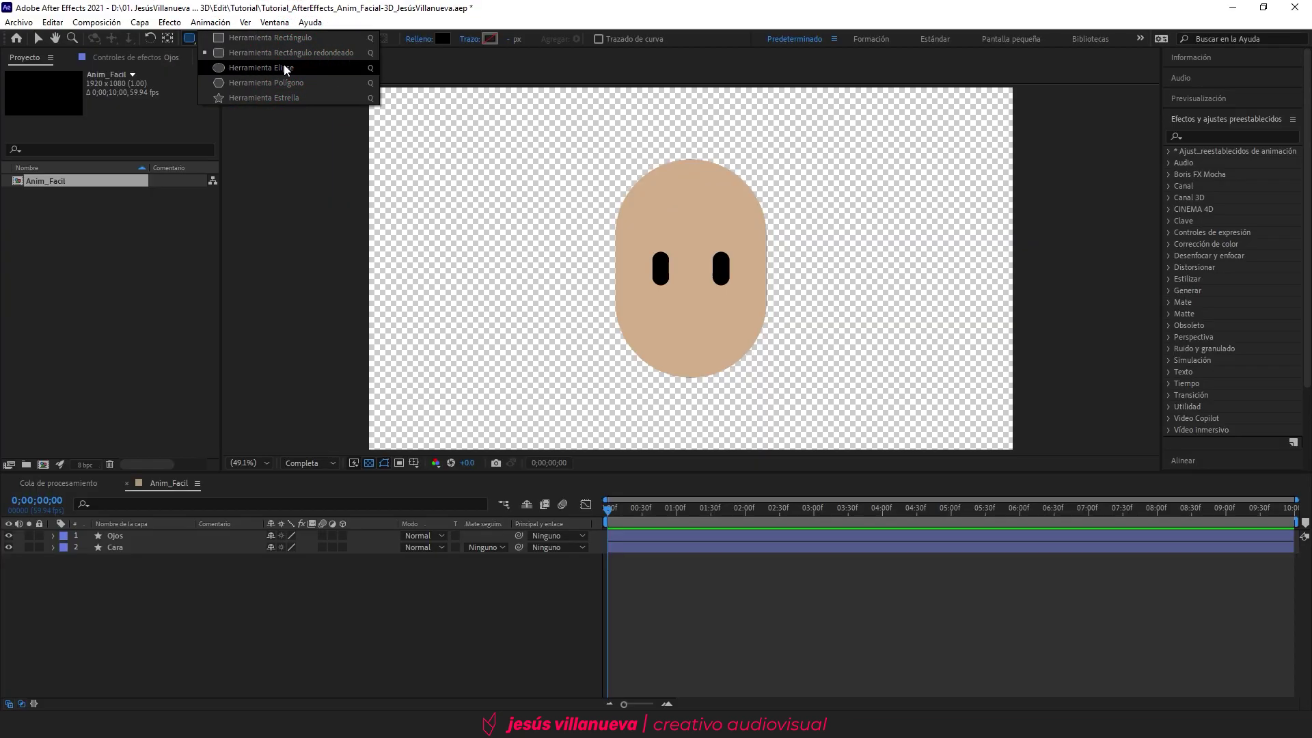
{"action": "left_click", "coordinate": [284, 66]}
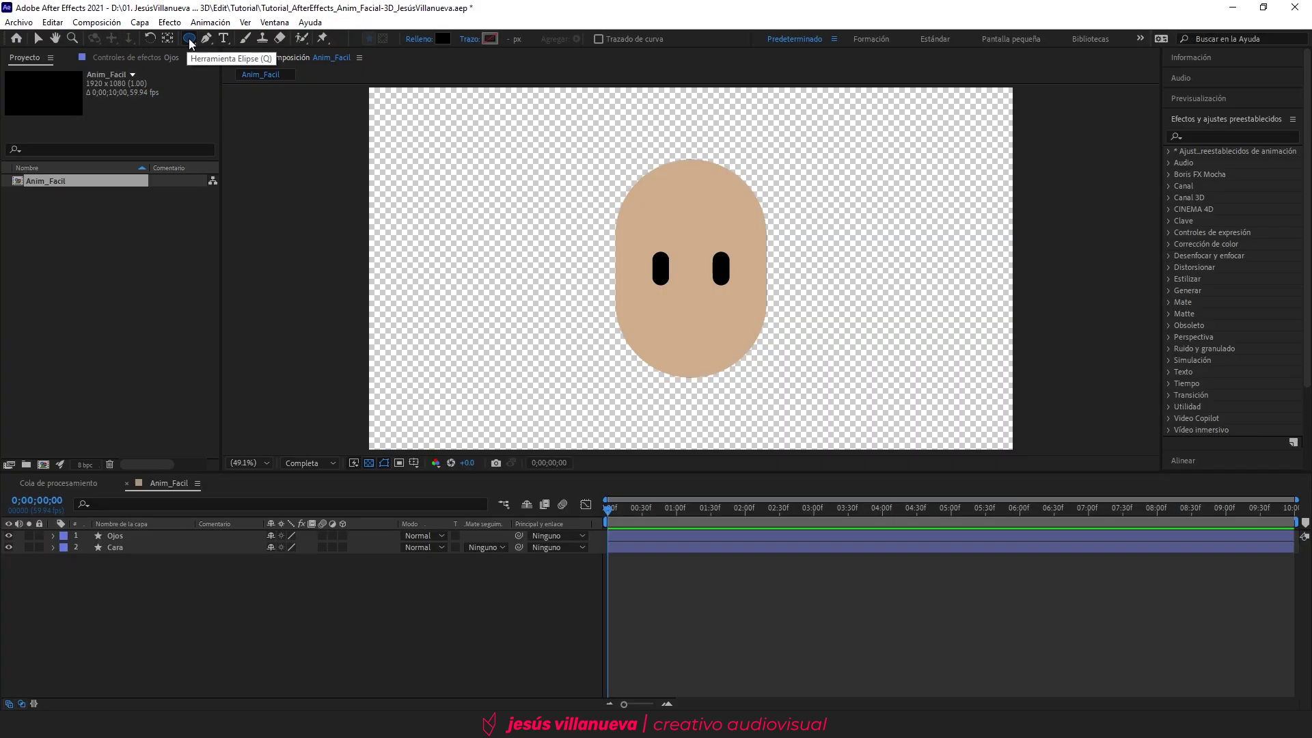
{"action": "double_click", "coordinate": [189, 39]}
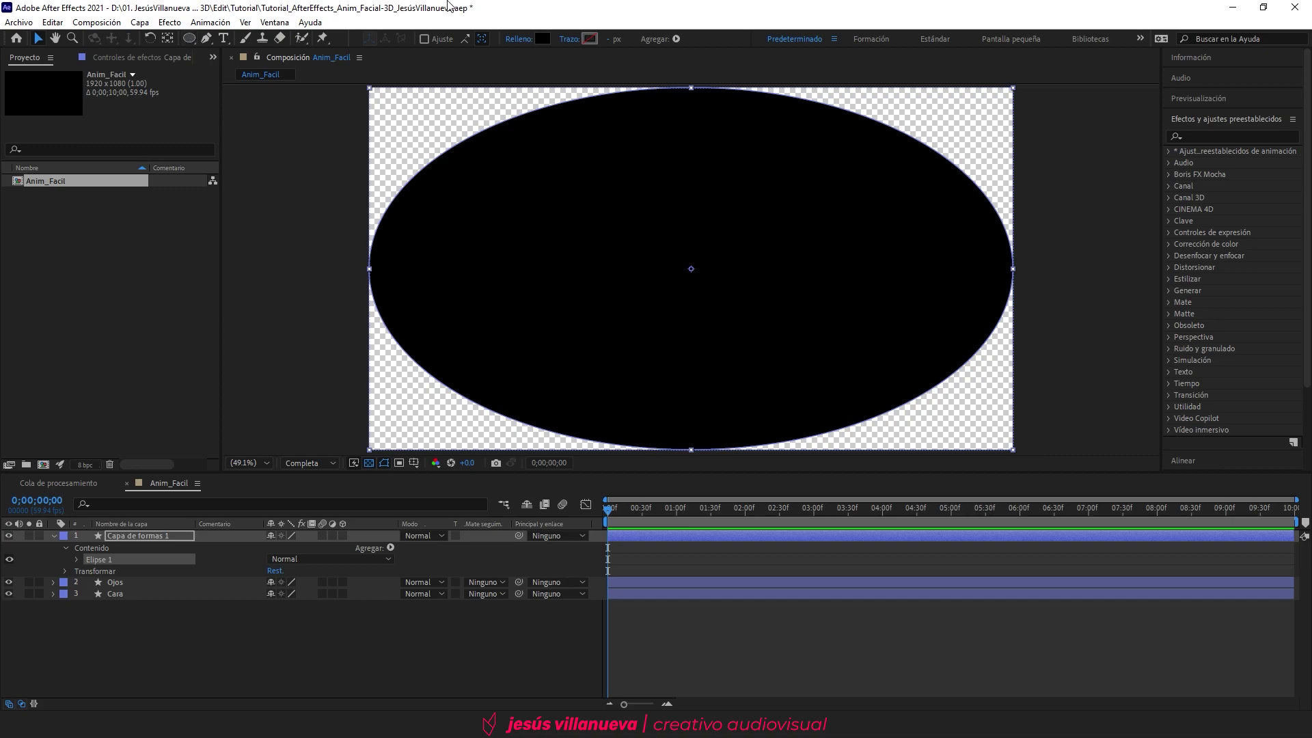
{"action": "left_click", "coordinate": [543, 40]}
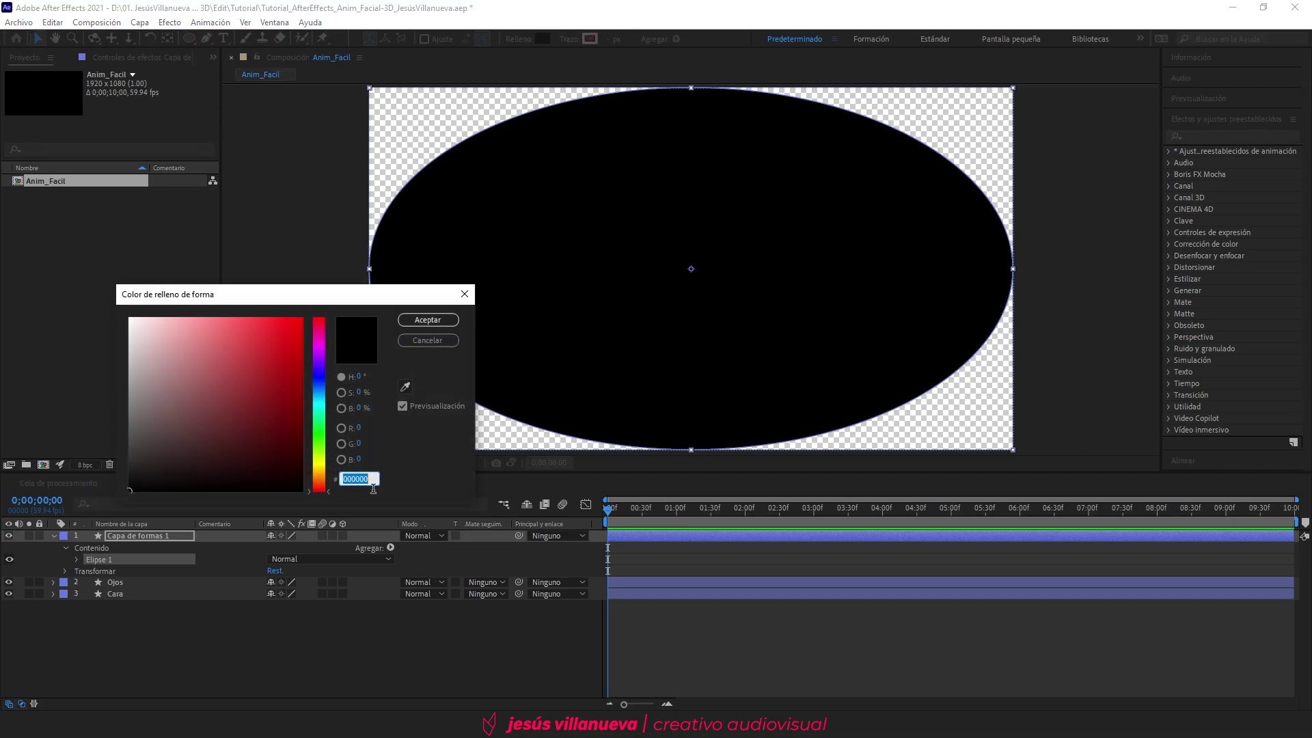
{"action": "type", "text": "25CCF5"}
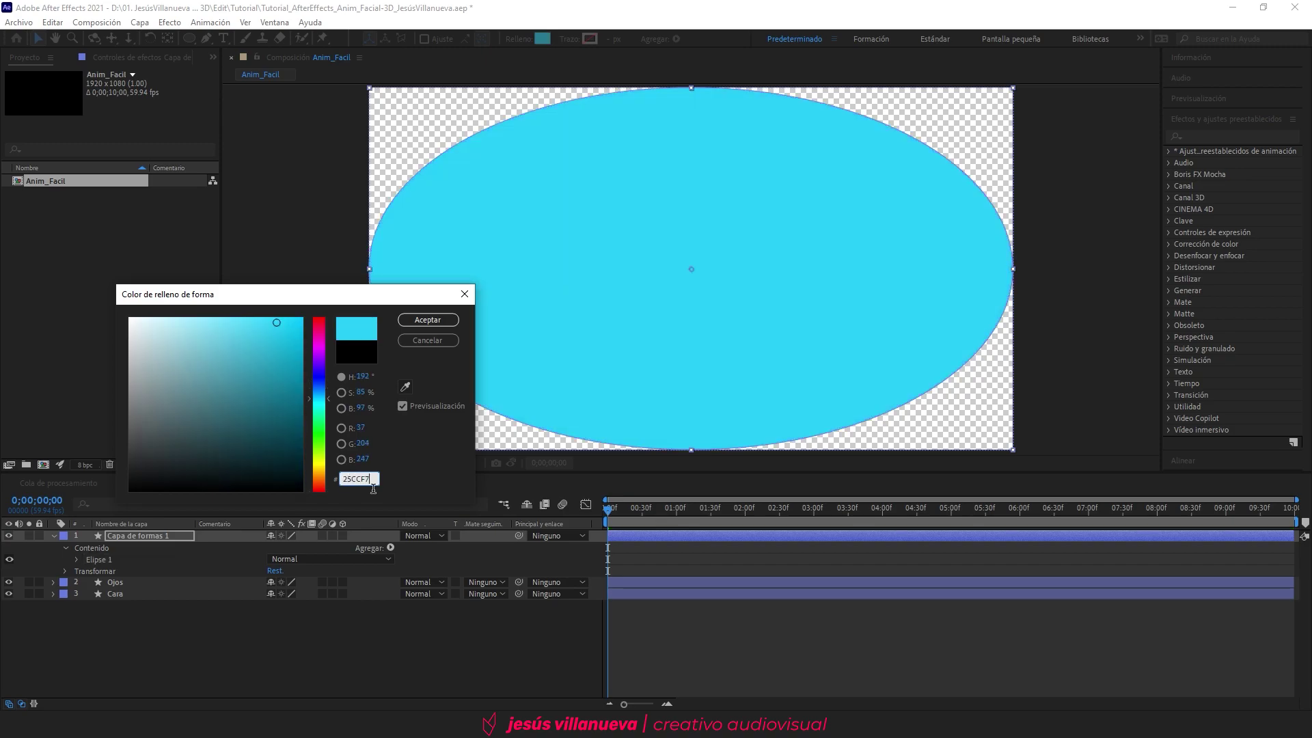
{"action": "left_click", "coordinate": [444, 320]}
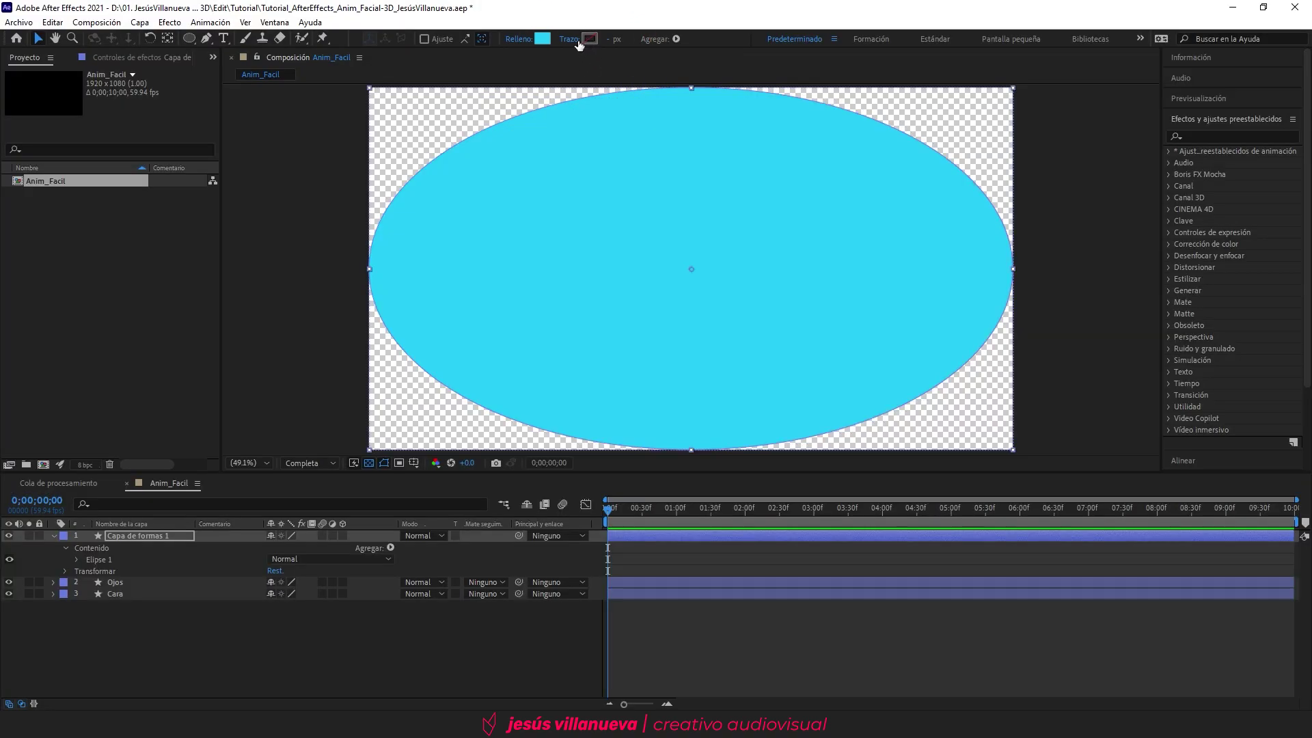
Step: Give the ellipse a black outline 20 px wide
{"action": "left_click", "coordinate": [583, 38]}
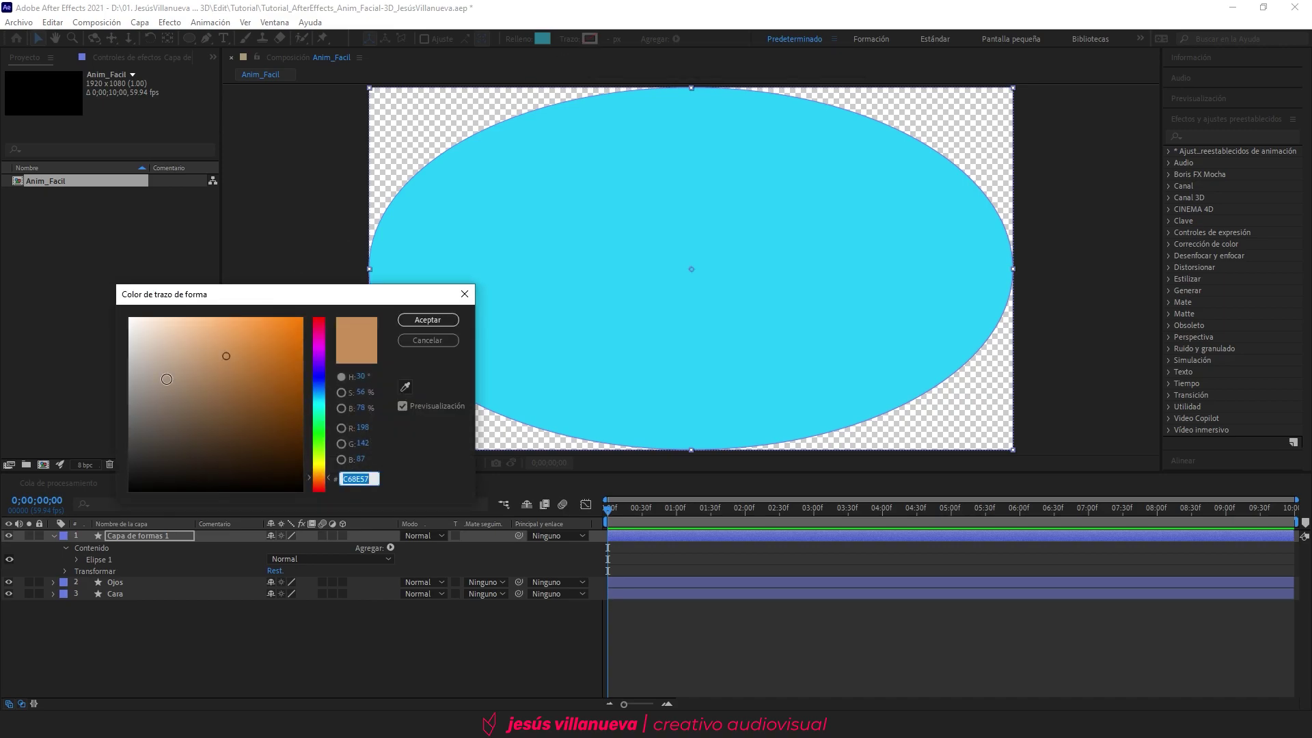
{"action": "left_click", "coordinate": [147, 477]}
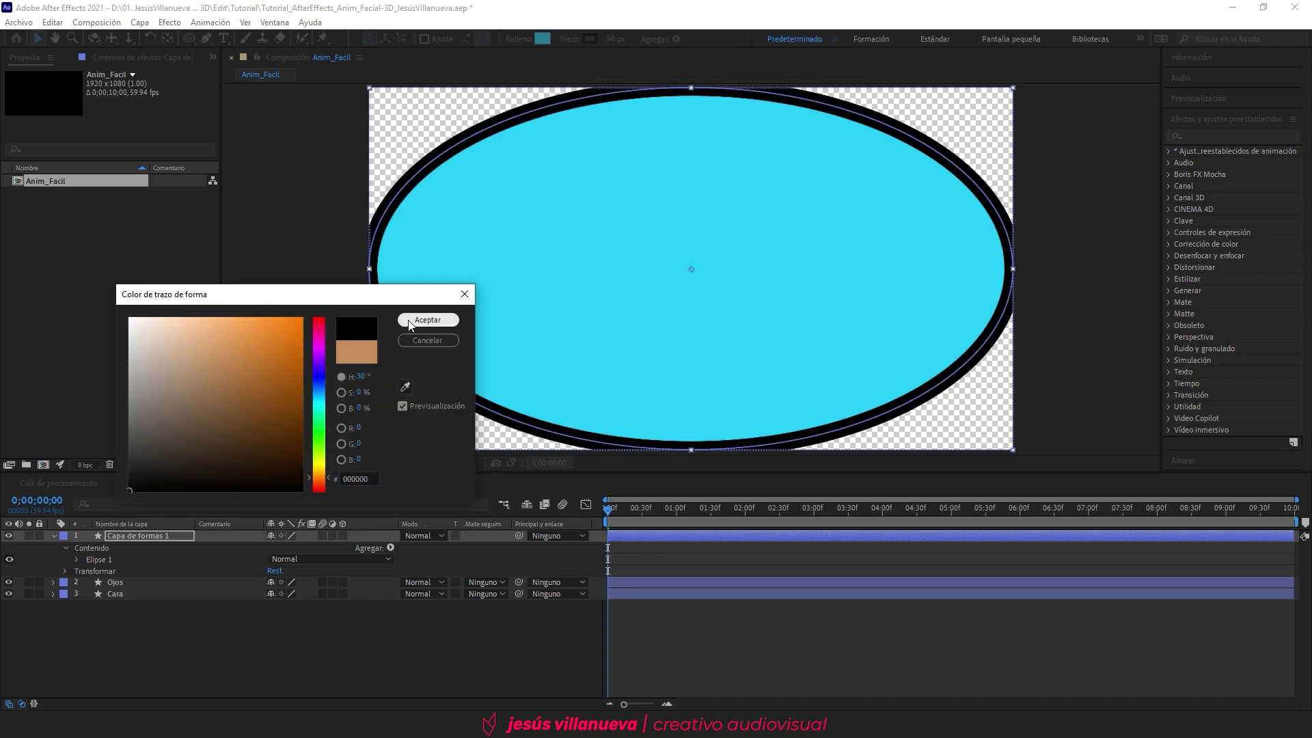
{"action": "left_click", "coordinate": [427, 320]}
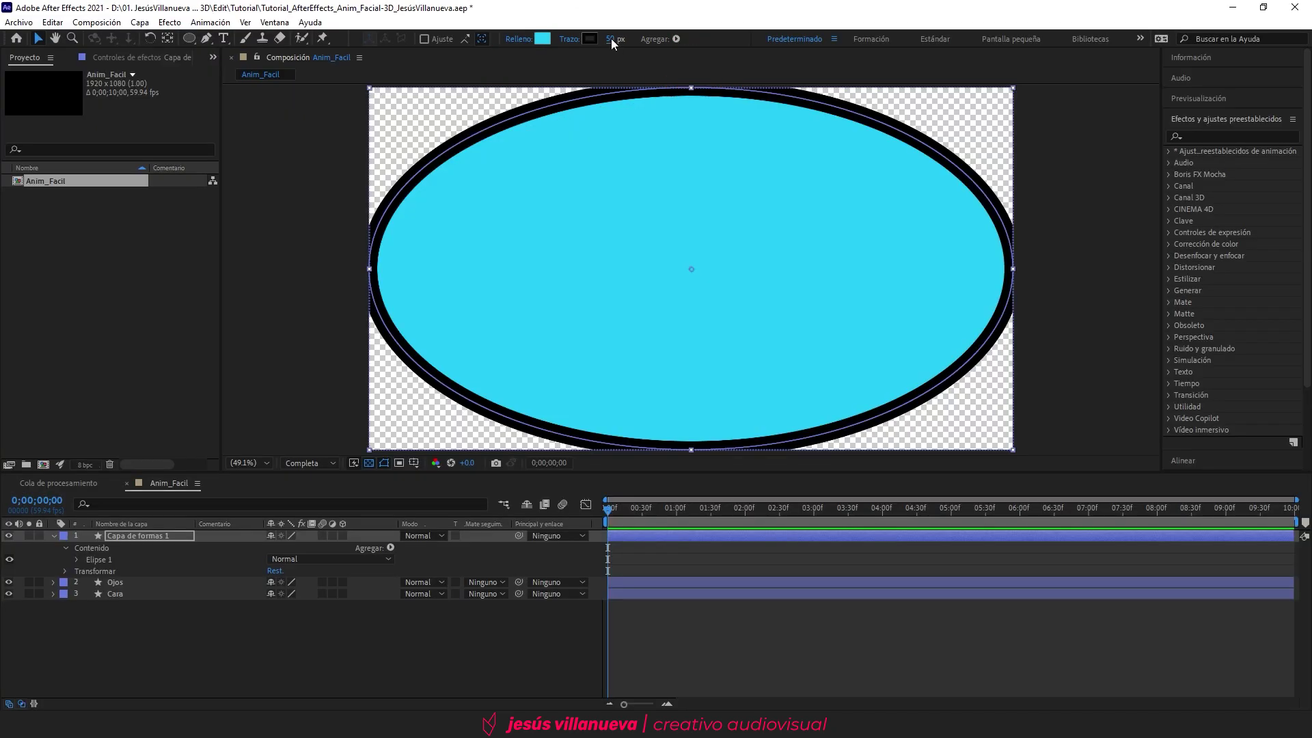
{"action": "left_click_drag", "start_coordinate": [612, 40], "coordinate": [629, 41]}
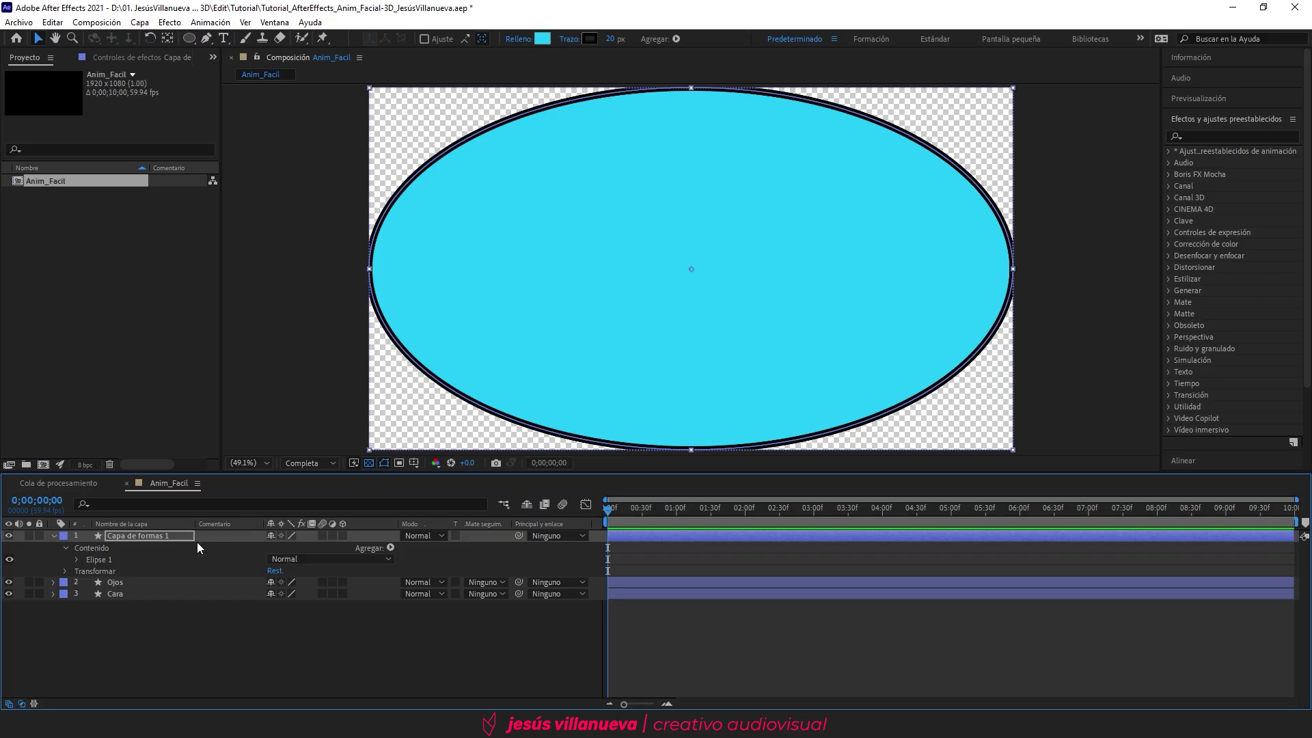
Step: Rename the ellipse layer to Lentes
{"action": "left_click", "coordinate": [162, 537]}
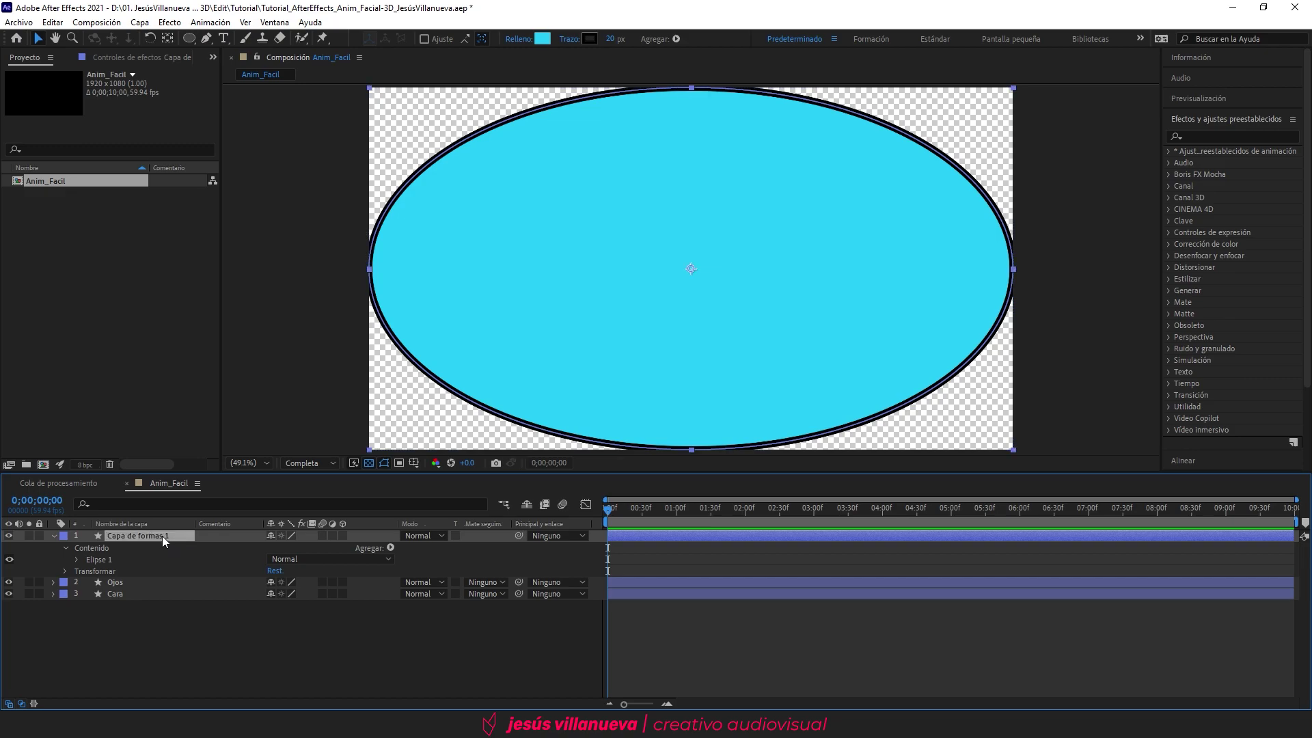
{"action": "key", "text": "Return"}
{"action": "type", "text": "Lentes"}
{"action": "key", "text": "Return"}
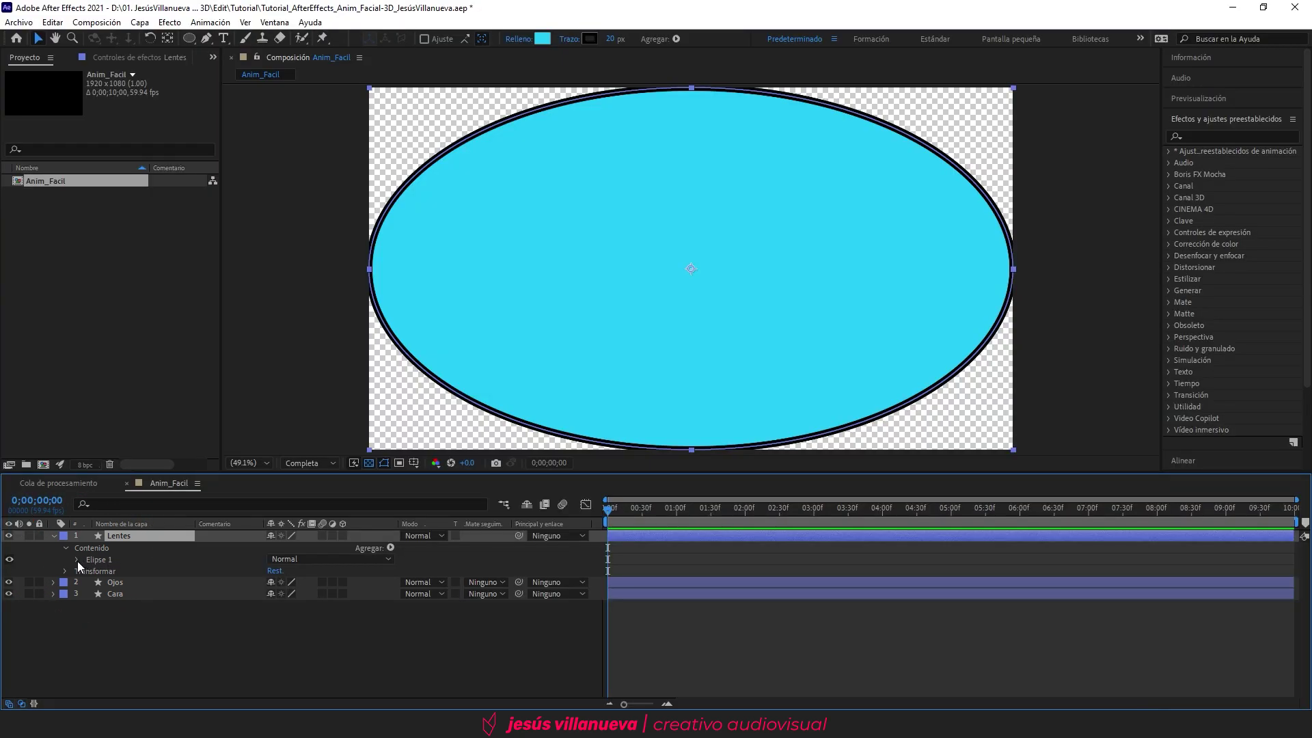
{"action": "left_click", "coordinate": [76, 560]}
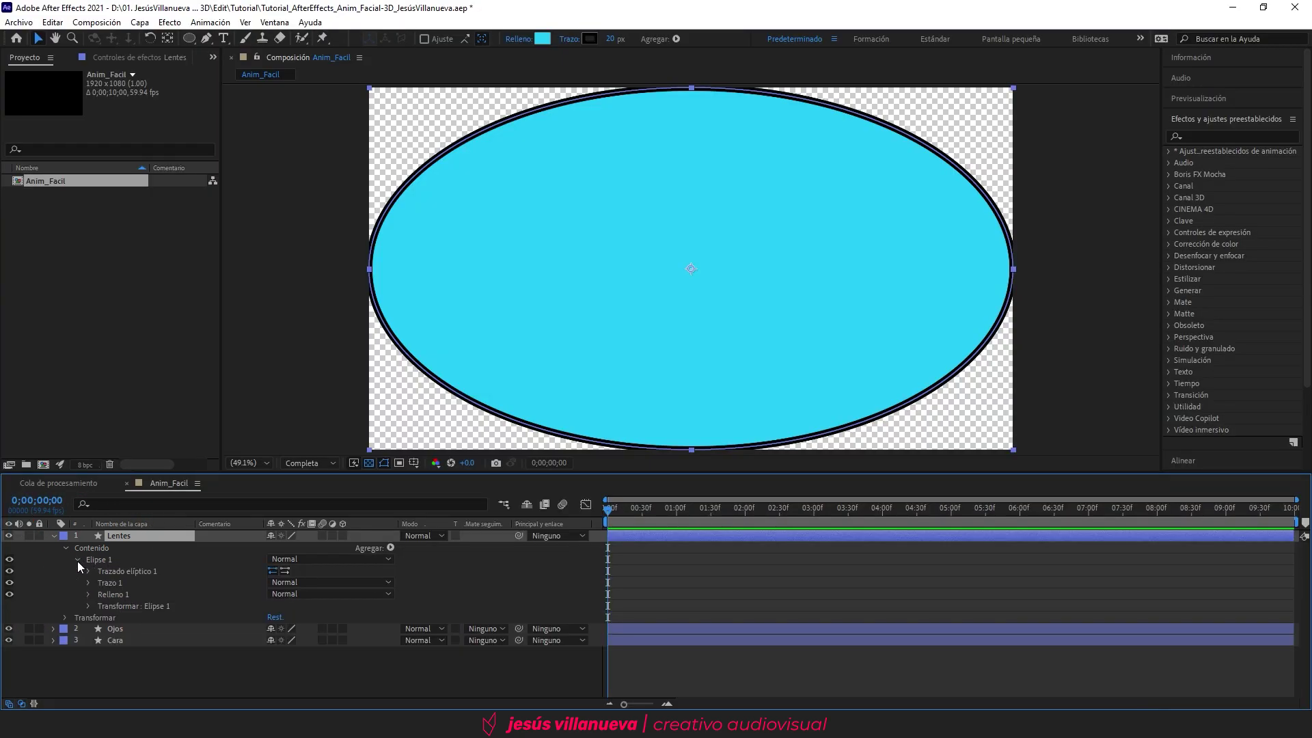
Step: Resize the Lentes ellipse to a 200×200 circle with proportions locked
{"action": "left_click", "coordinate": [88, 571]}
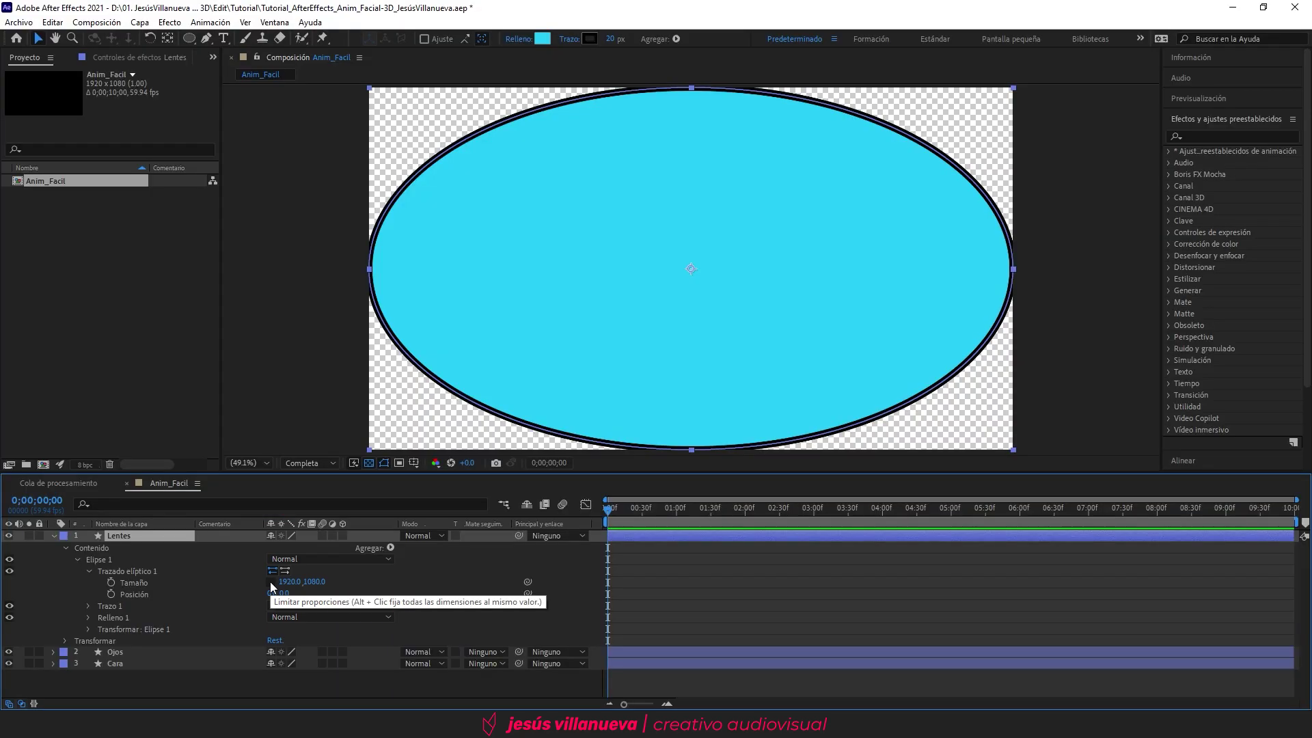
{"action": "left_click", "coordinate": [288, 582]}
{"action": "type", "text": "1080"}
{"action": "key", "text": "Return"}
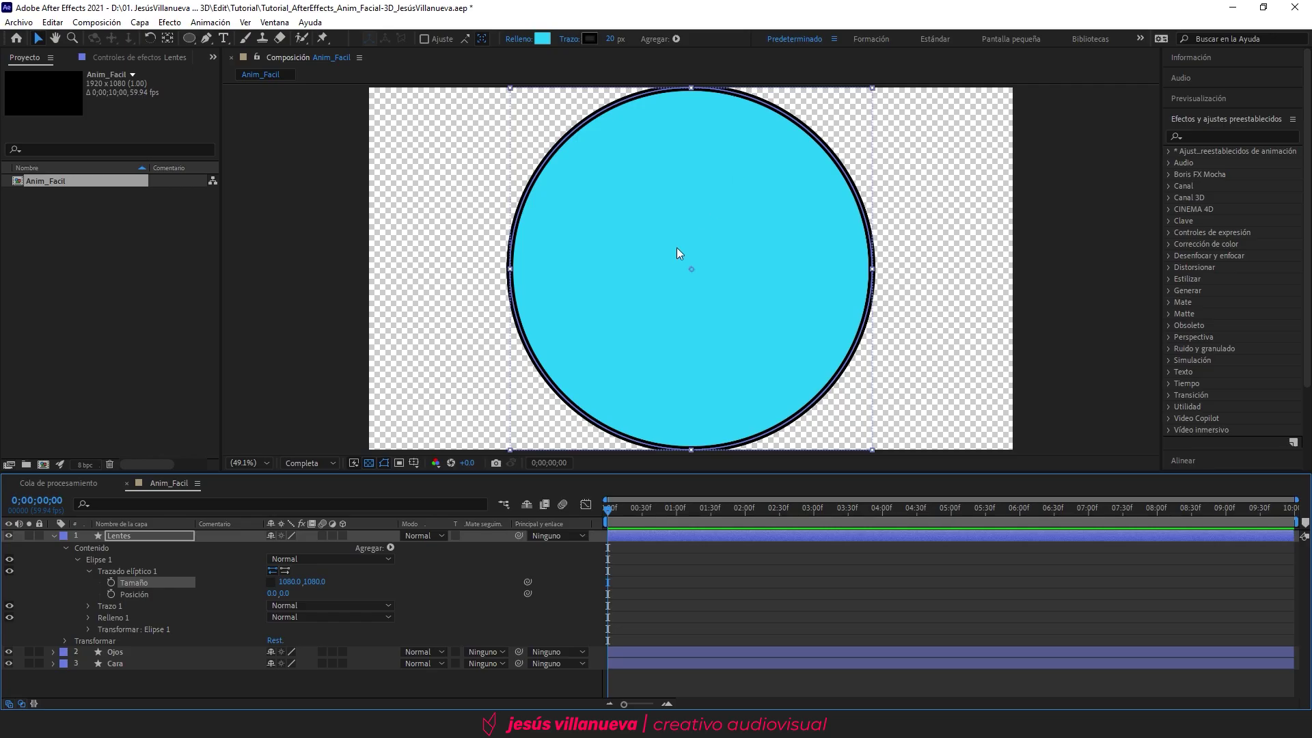
{"action": "left_click", "coordinate": [272, 582]}
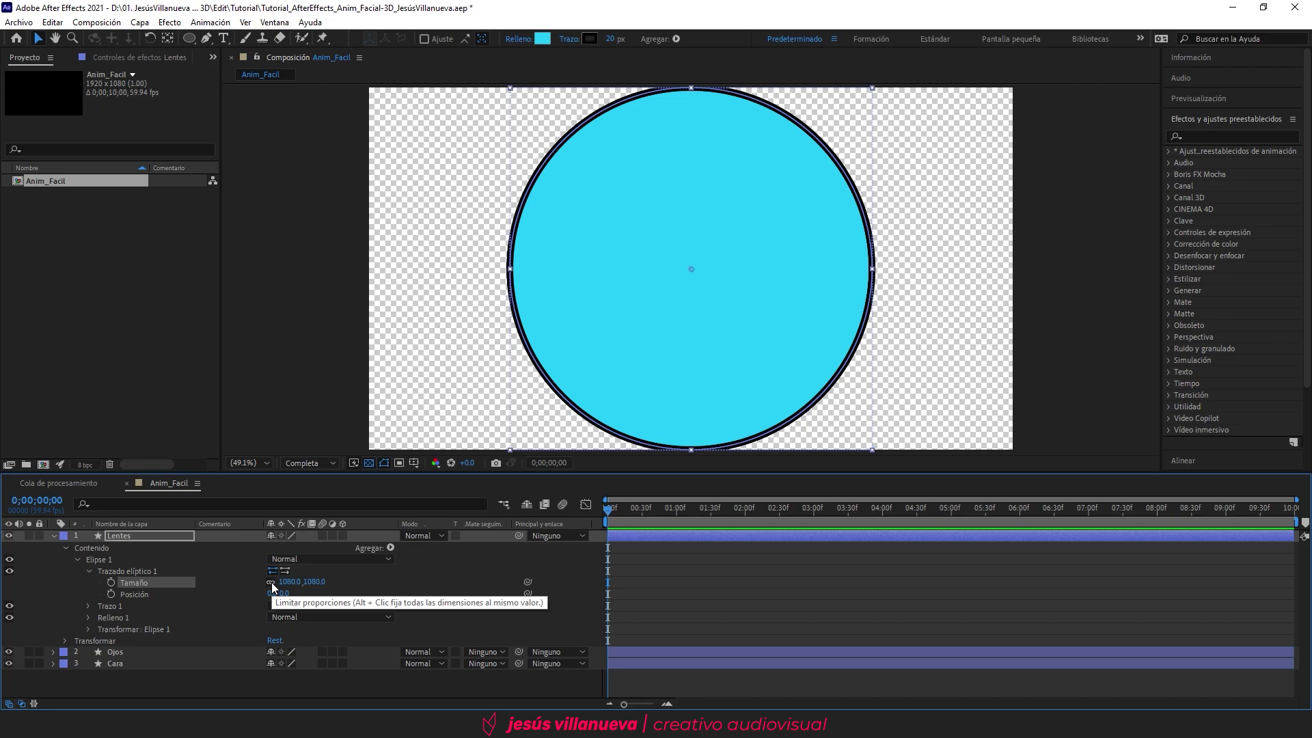
{"action": "left_click", "coordinate": [293, 582]}
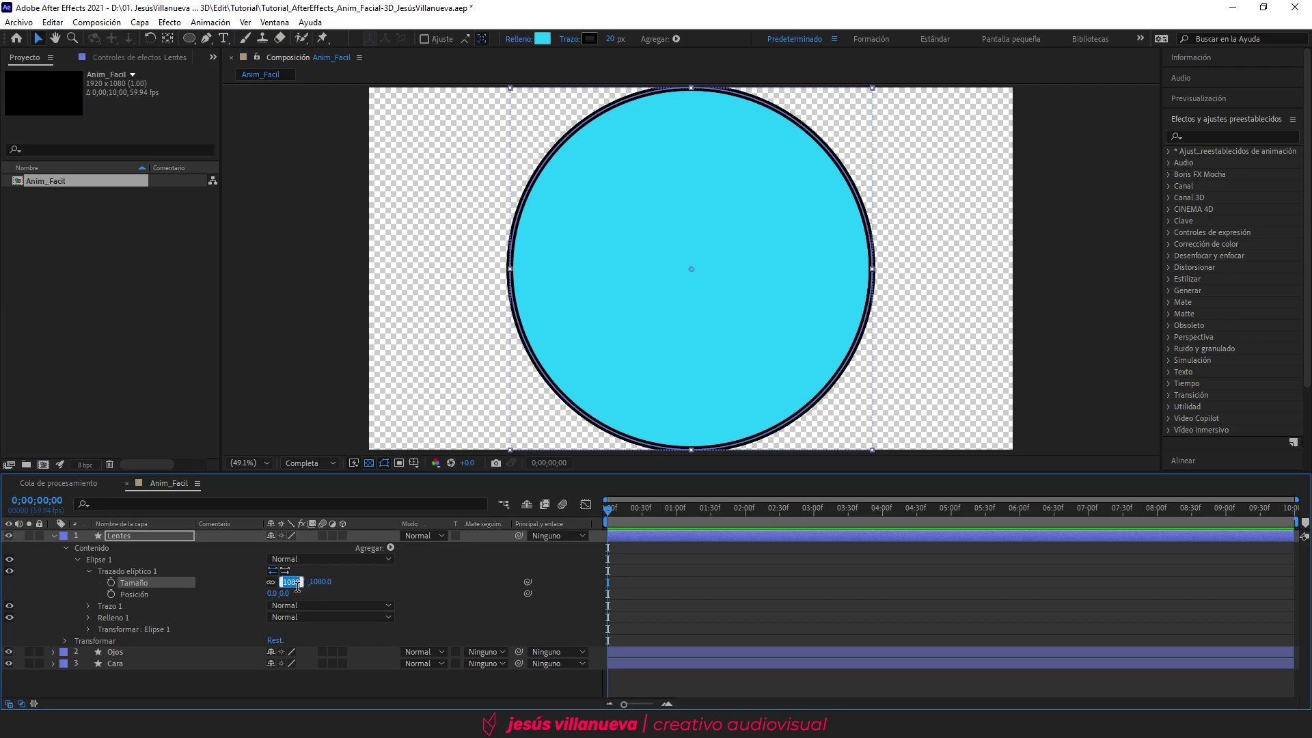
{"action": "type", "text": "200"}
{"action": "key", "text": "Return"}
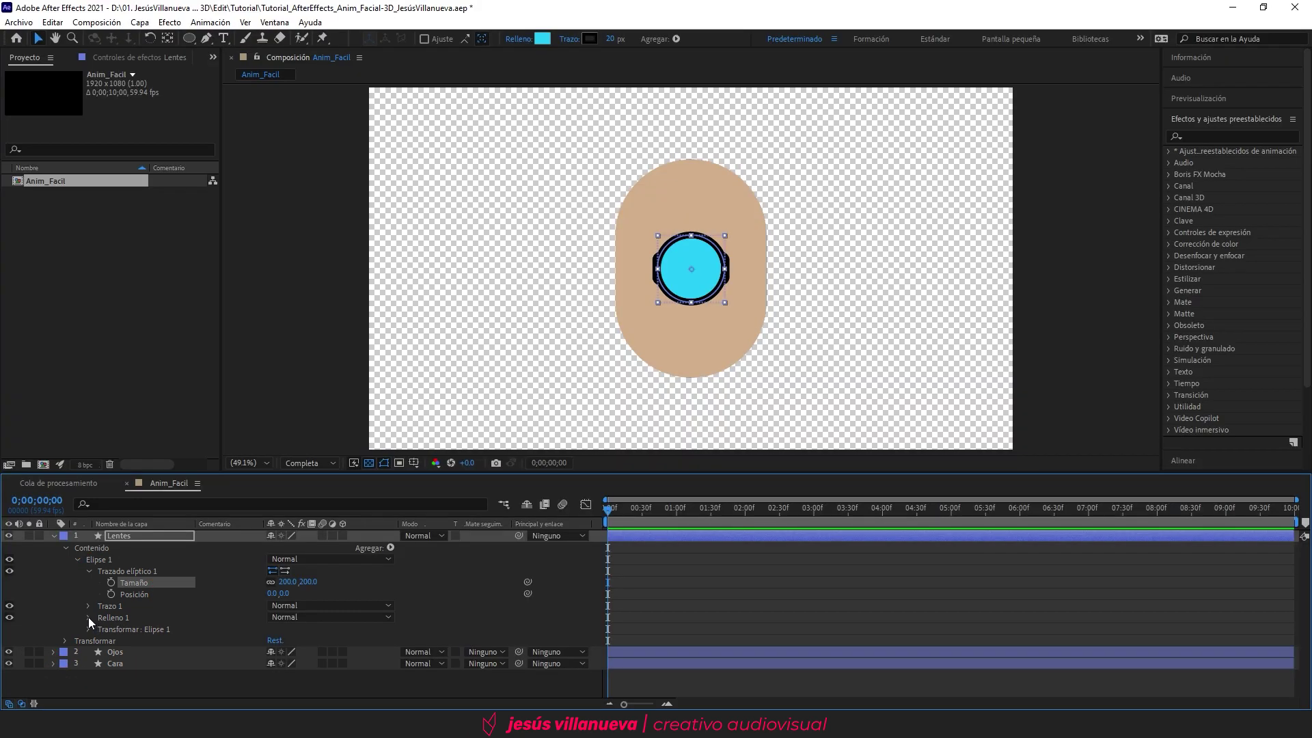
Step: Set the lens fill opacity to 10% and view the comp at 100%
{"action": "left_click", "coordinate": [89, 617]}
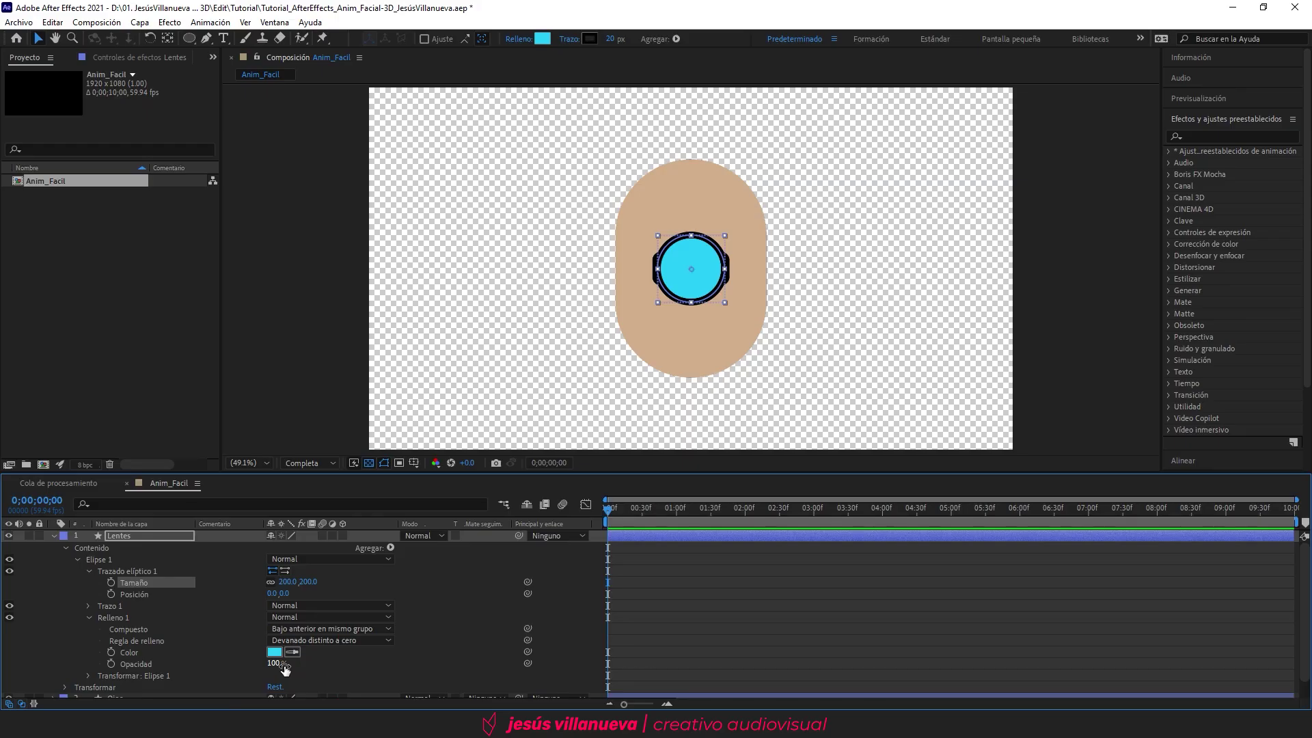
{"action": "left_click", "coordinate": [274, 663]}
{"action": "type", "text": "10"}
{"action": "key", "text": "Return"}
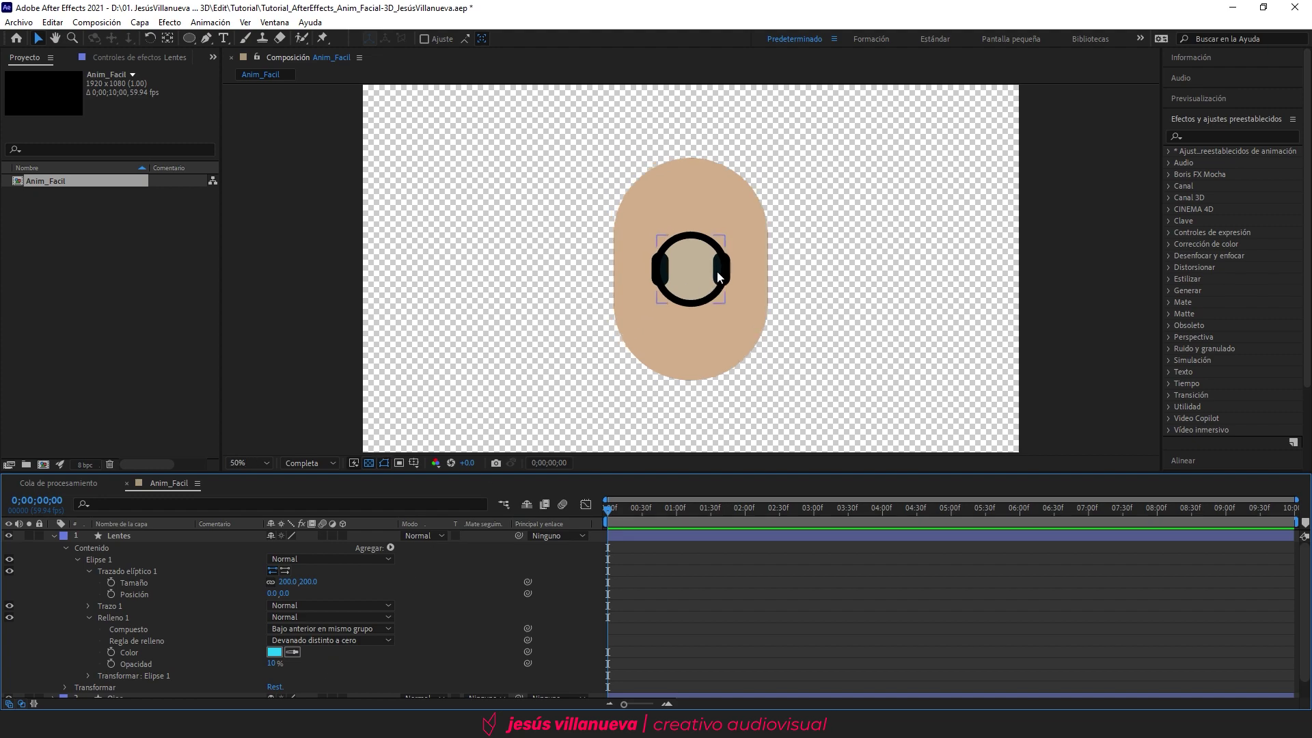
{"action": "key", "text": "slash"}
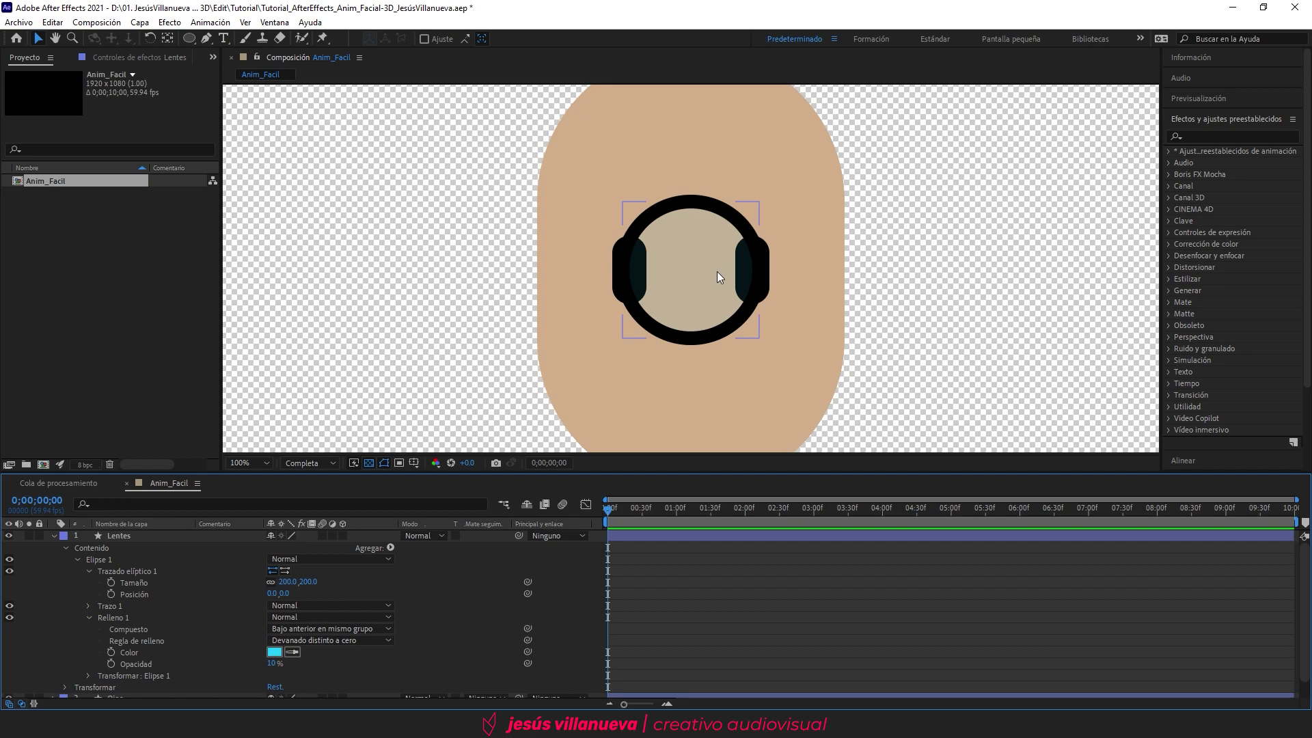
{"action": "left_click", "coordinate": [360, 389]}
{"action": "left_click", "coordinate": [116, 533]}
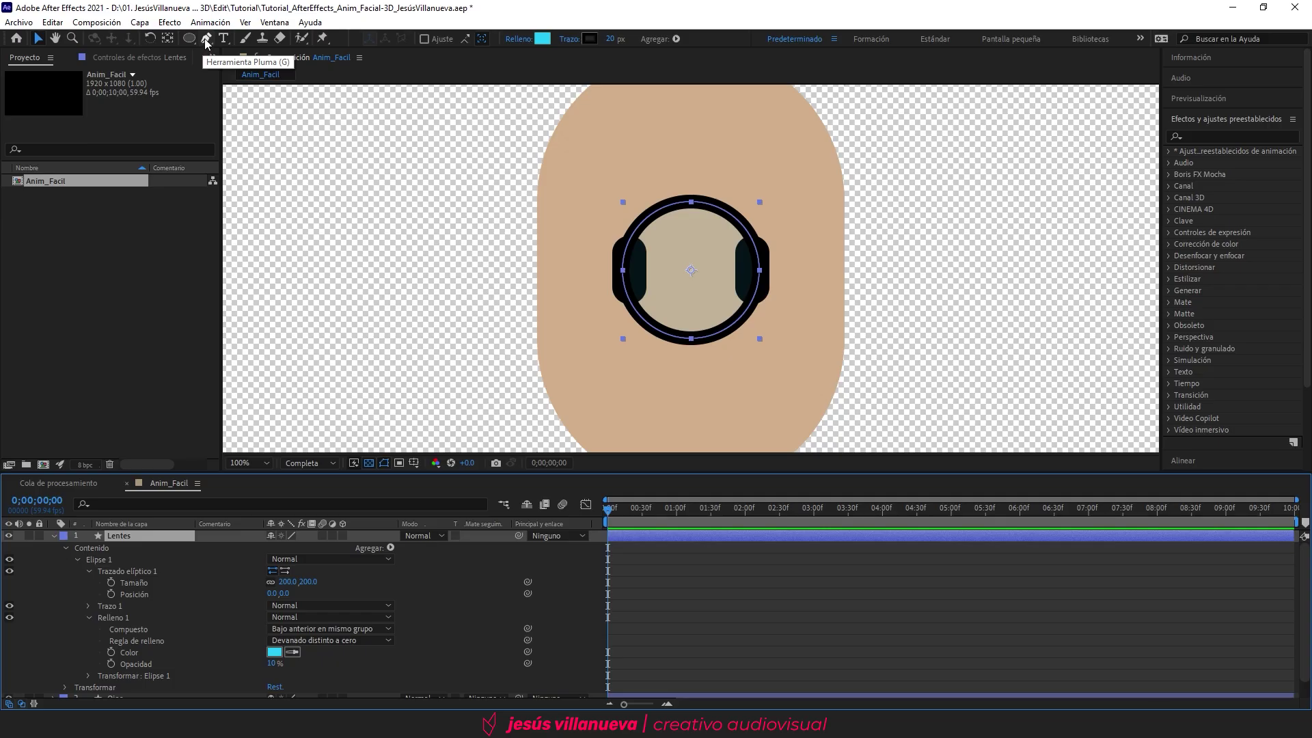
Step: Draw a closed pen path, Forma 1, diagonally across the lens within Lentes
{"action": "left_click", "coordinate": [204, 41]}
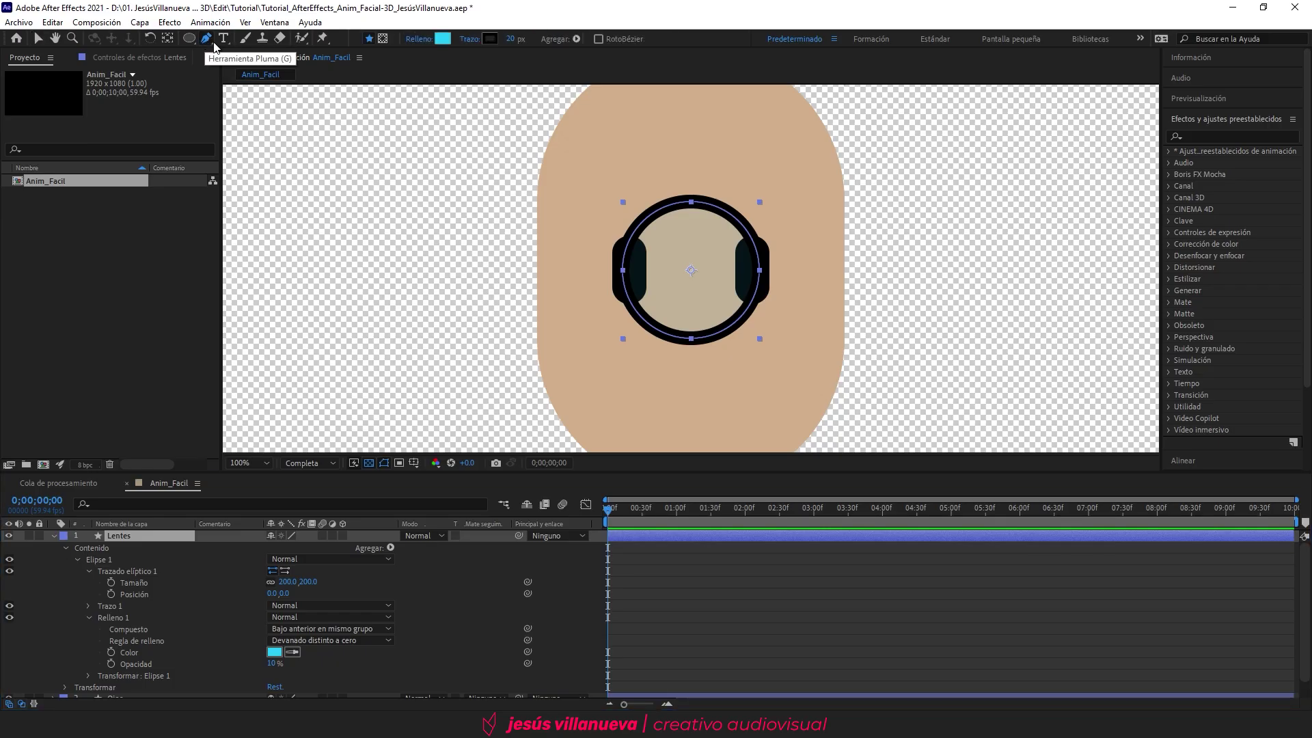
{"action": "left_click", "coordinate": [636, 228]}
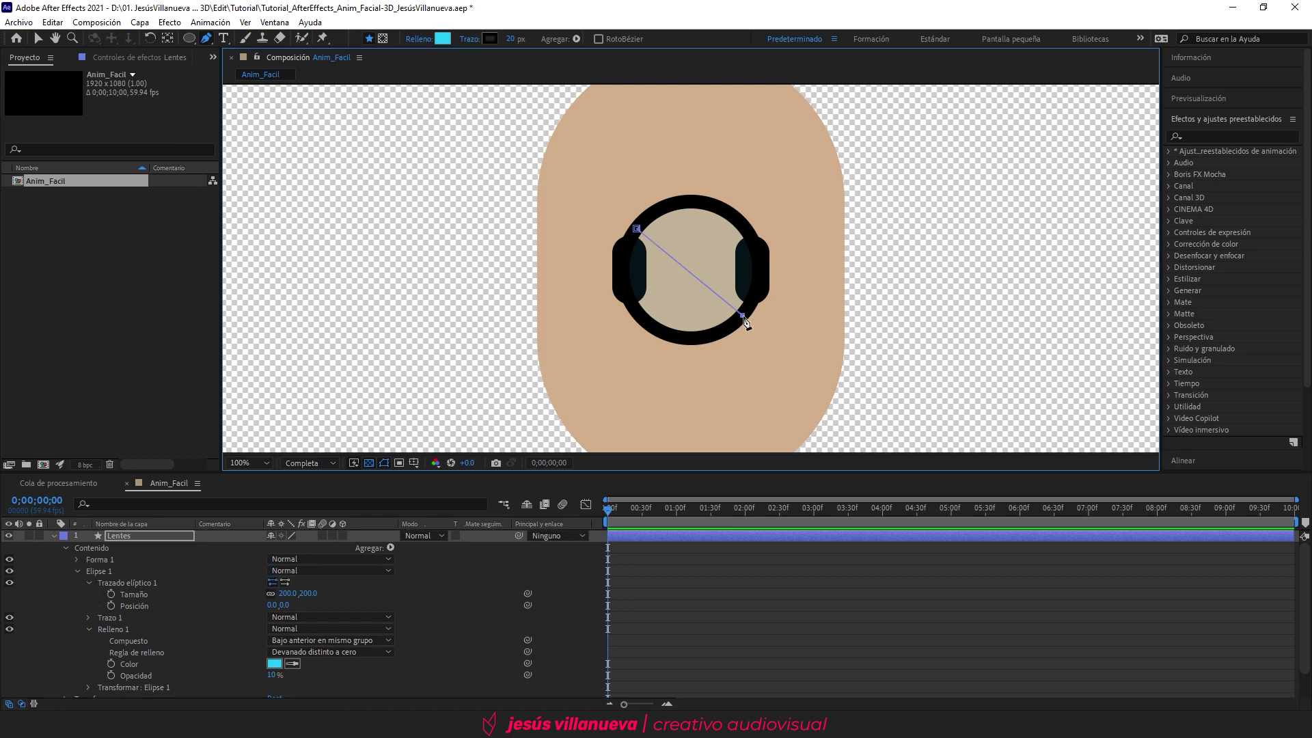
{"action": "left_click", "coordinate": [742, 315]}
{"action": "left_click_drag", "start_coordinate": [647, 322], "coordinate": [589, 298]}
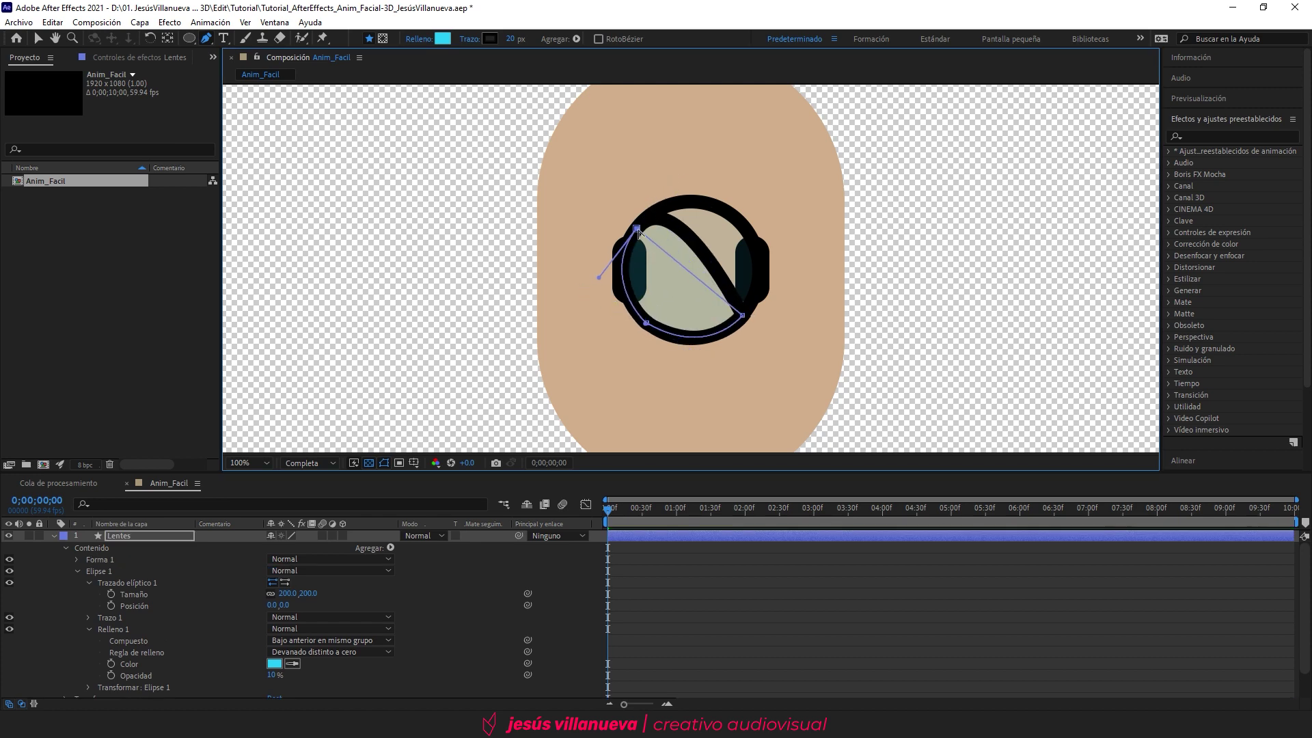
{"action": "left_click", "coordinate": [637, 229]}
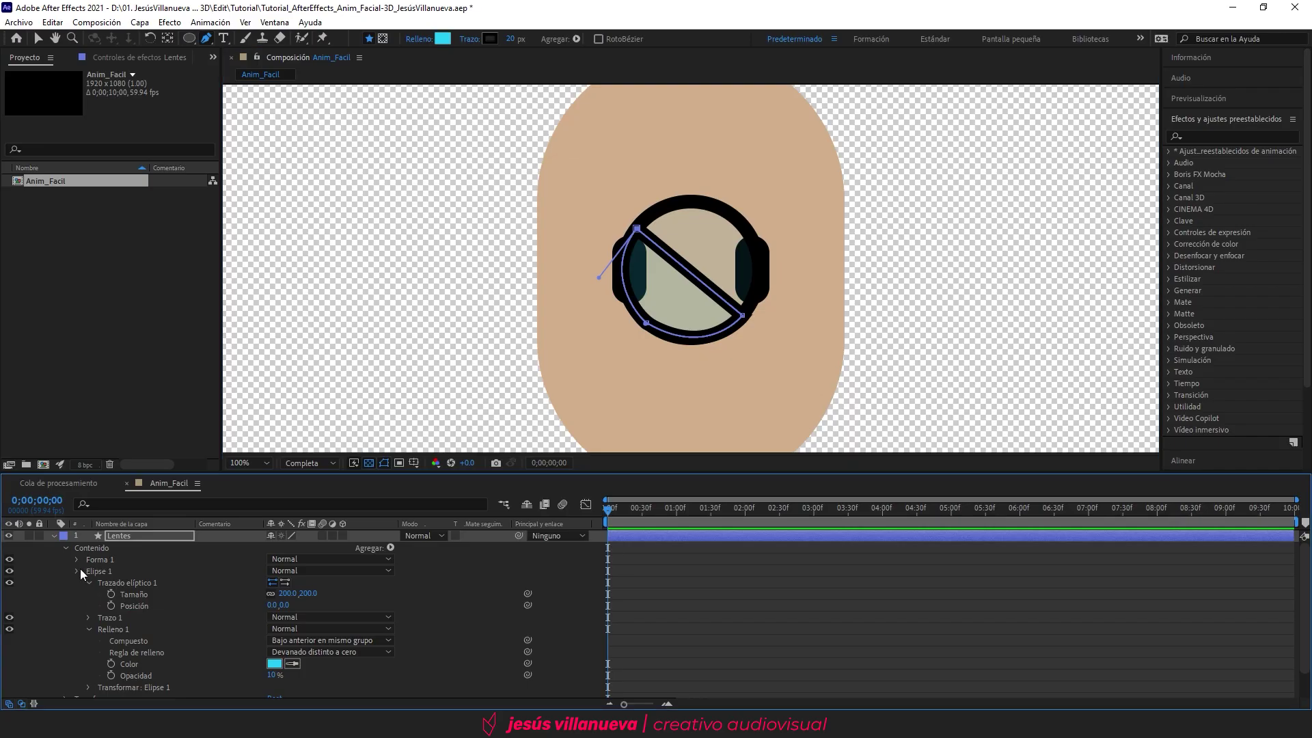
{"action": "left_click", "coordinate": [79, 570]}
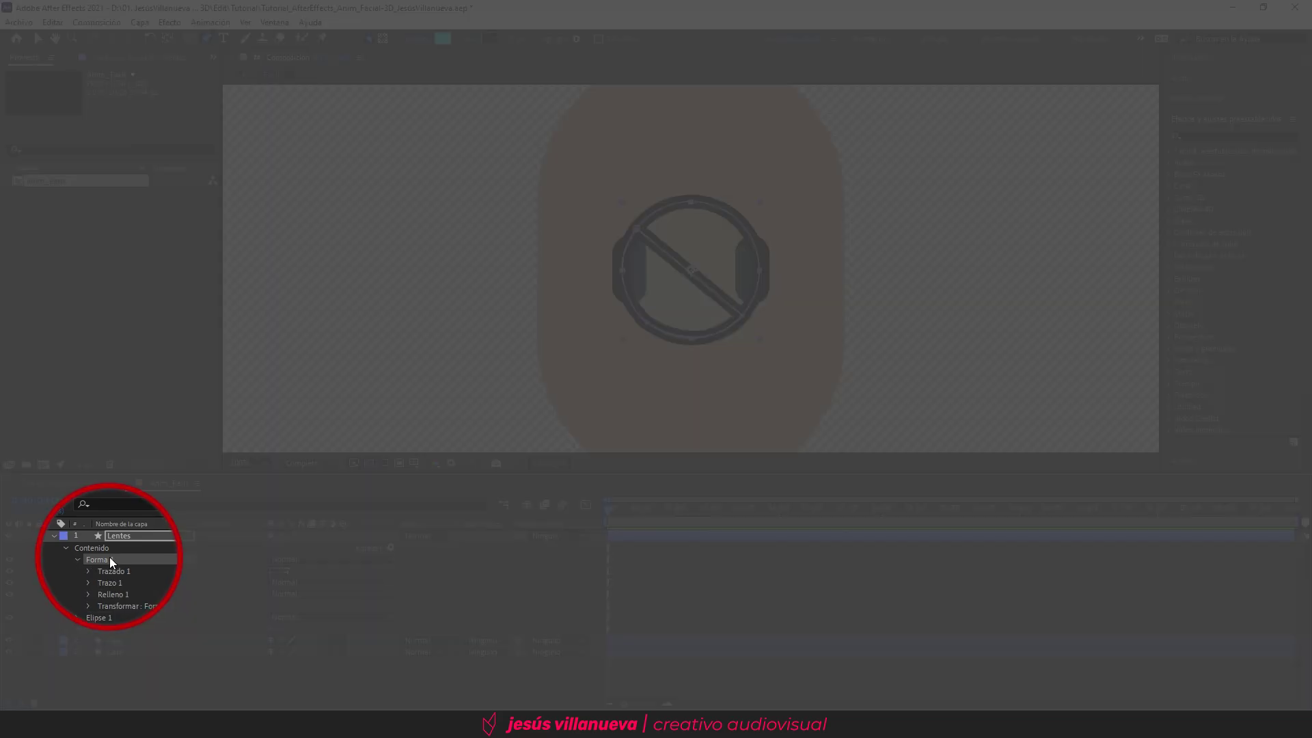
{"action": "left_click", "coordinate": [77, 559]}
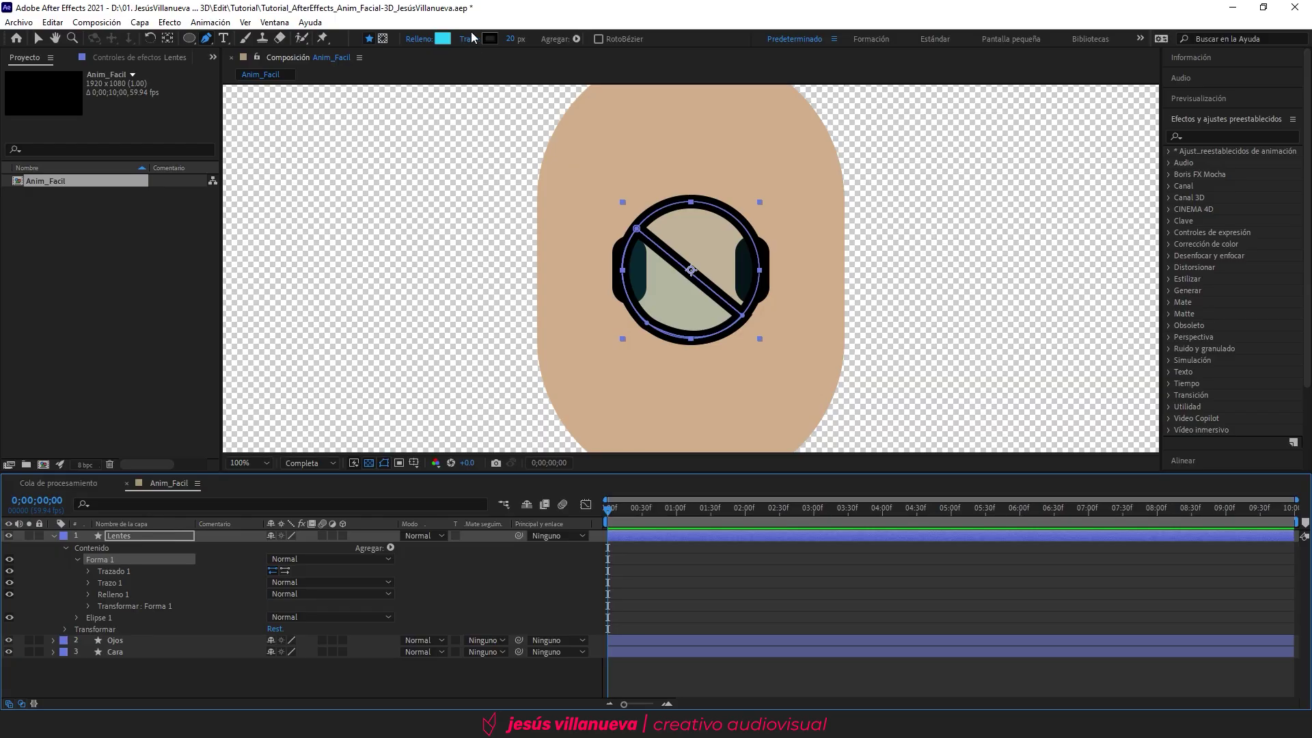
Step: Remove Forma 1's stroke and give it a white fill
{"action": "left_click", "coordinate": [470, 39]}
{"action": "left_click", "coordinate": [583, 324]}
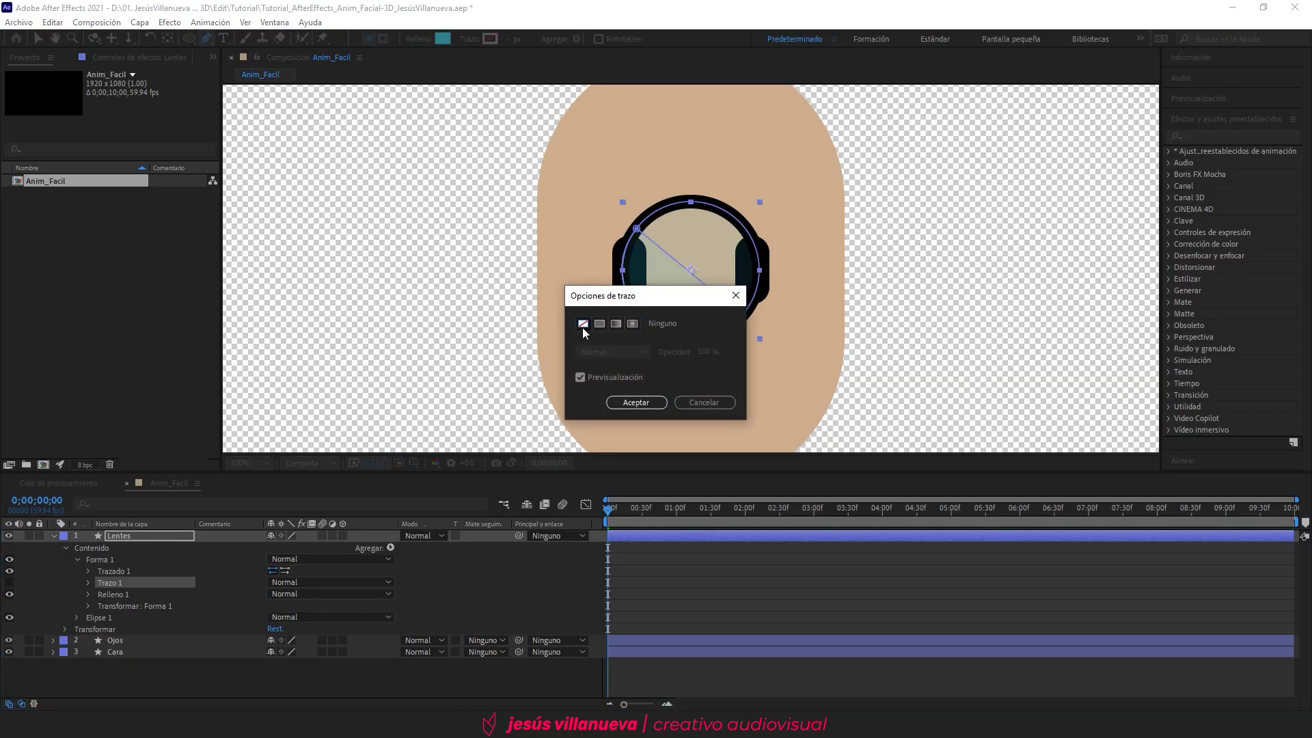
{"action": "left_click", "coordinate": [635, 402]}
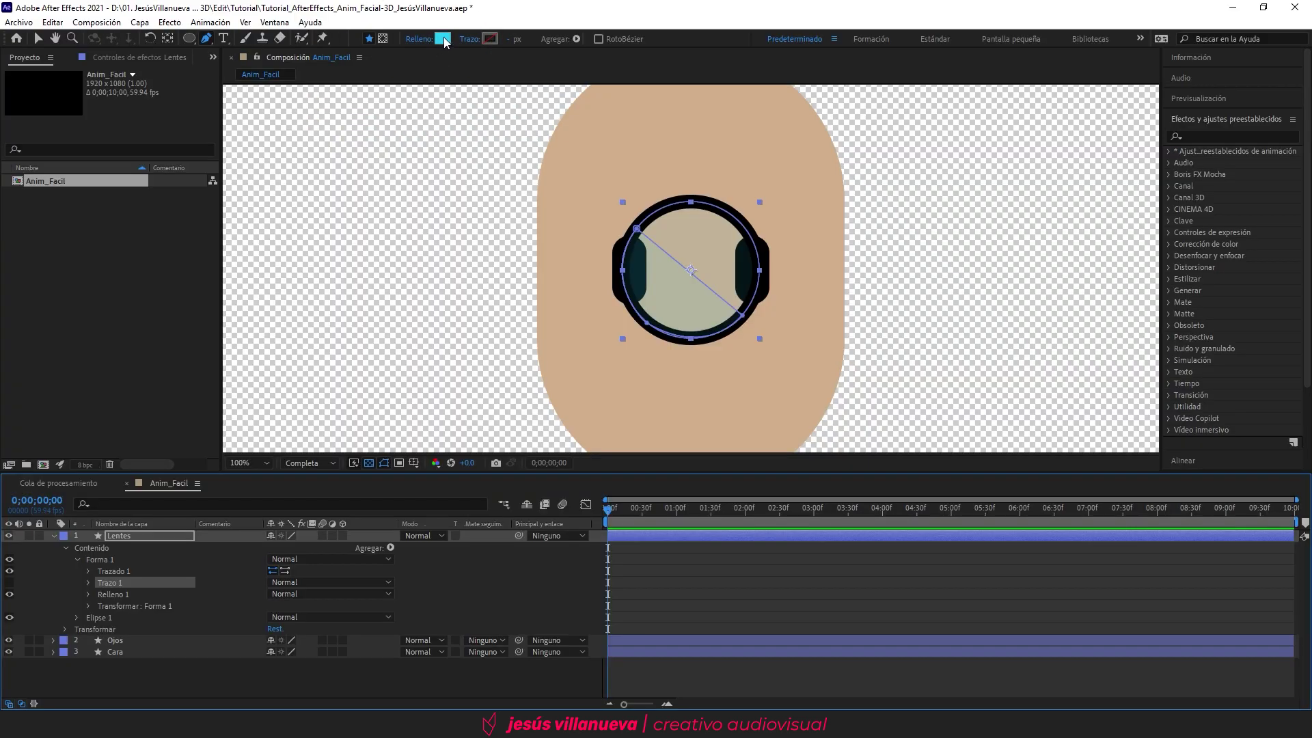
{"action": "left_click", "coordinate": [443, 39]}
{"action": "left_click", "coordinate": [130, 318]}
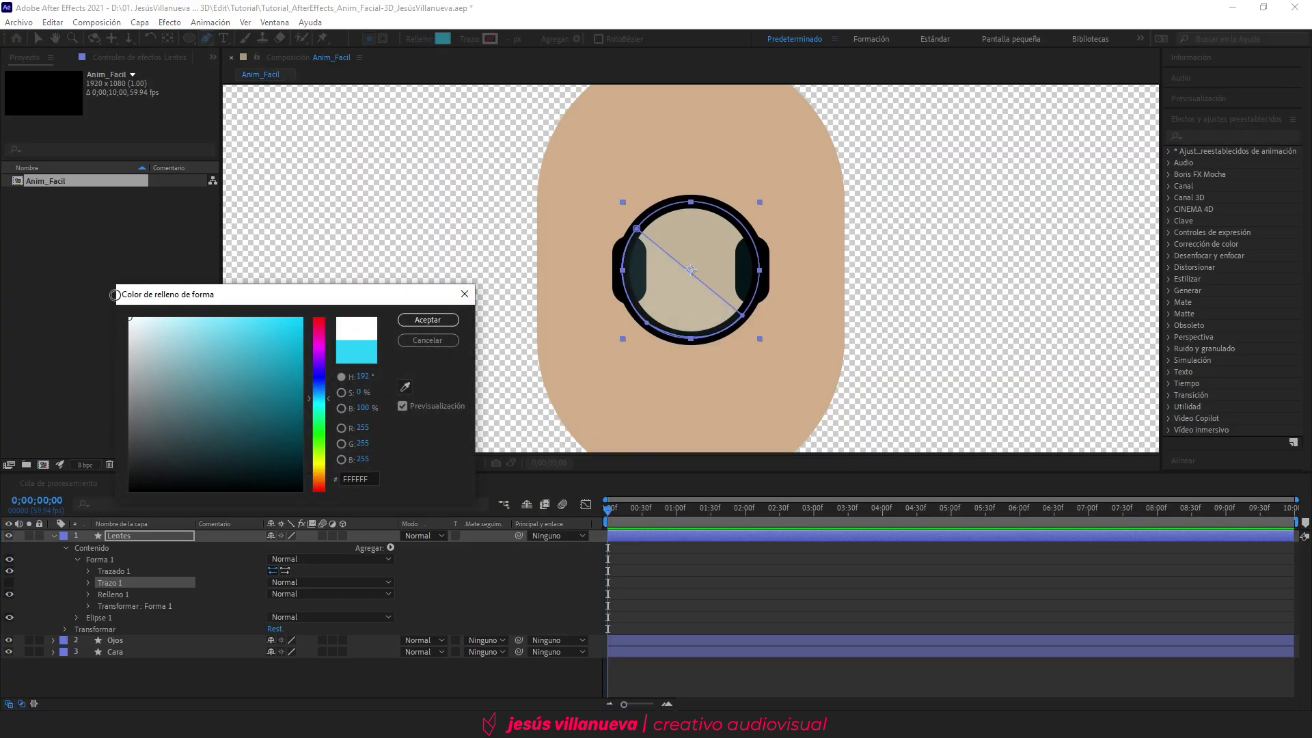
{"action": "left_click", "coordinate": [428, 320]}
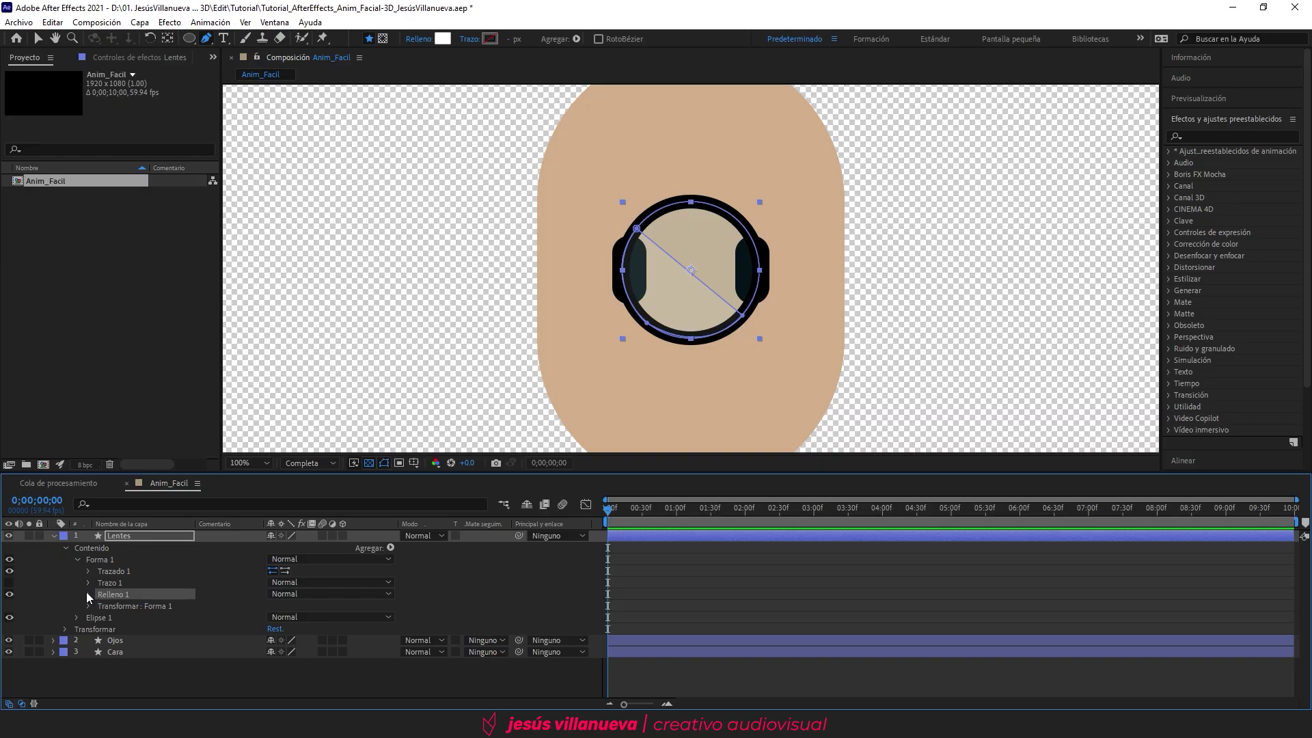
Step: Lower the Forma 1 fill opacity to 25%
{"action": "left_click", "coordinate": [87, 593]}
{"action": "left_click", "coordinate": [276, 643]}
{"action": "type", "text": "25"}
{"action": "key", "text": "Return"}
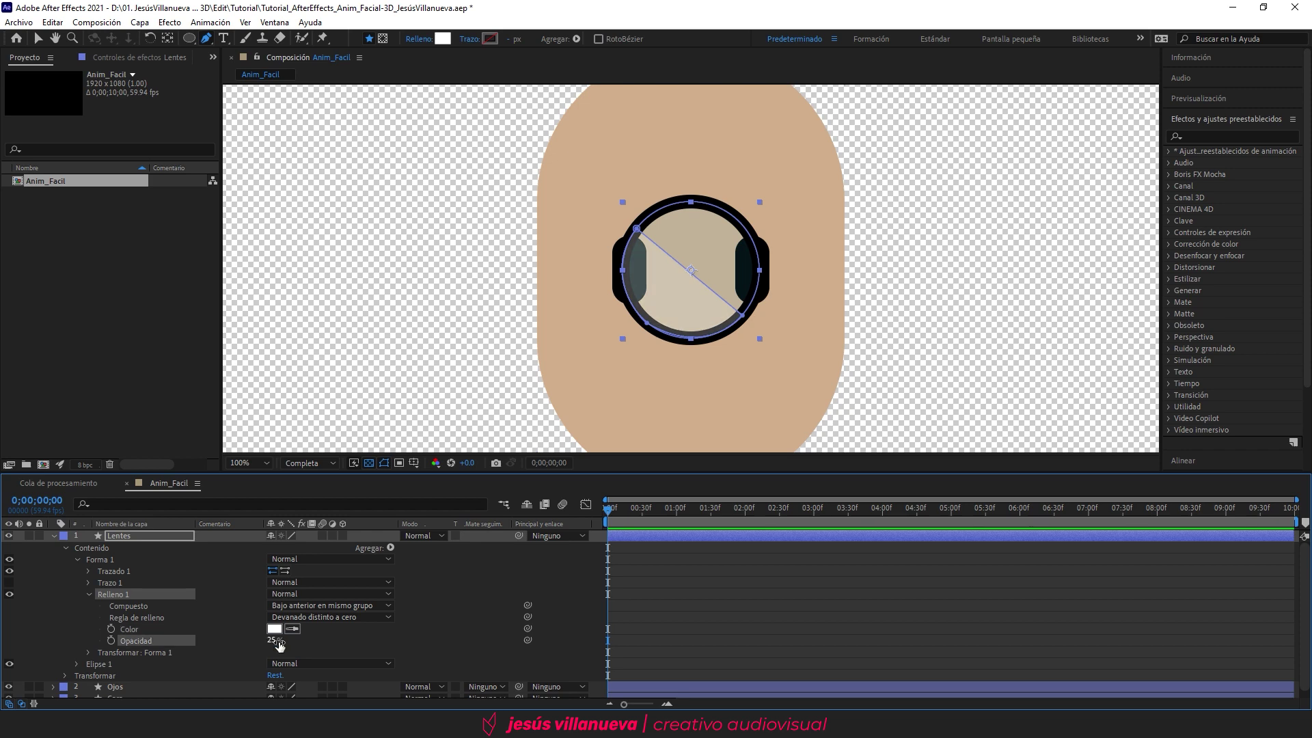
{"action": "left_click", "coordinate": [278, 645]}
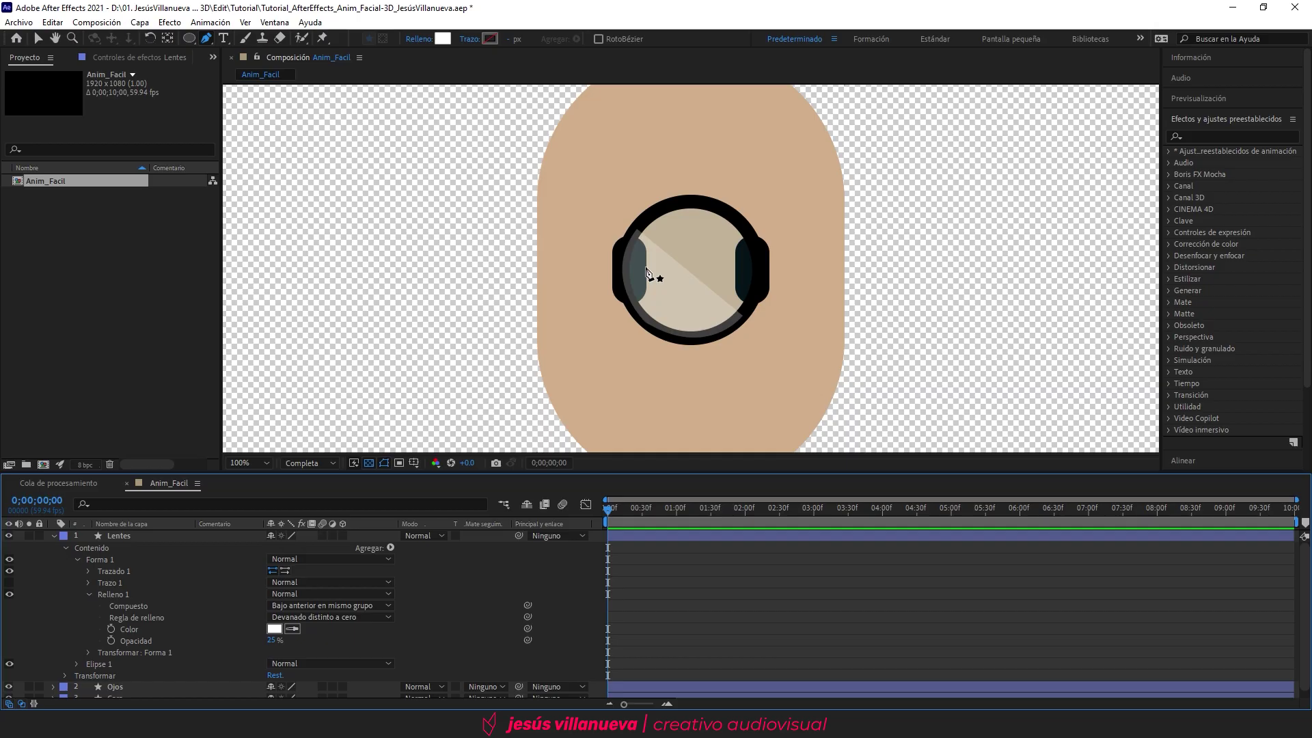
{"action": "left_click", "coordinate": [89, 594]}
{"action": "left_click", "coordinate": [78, 559]}
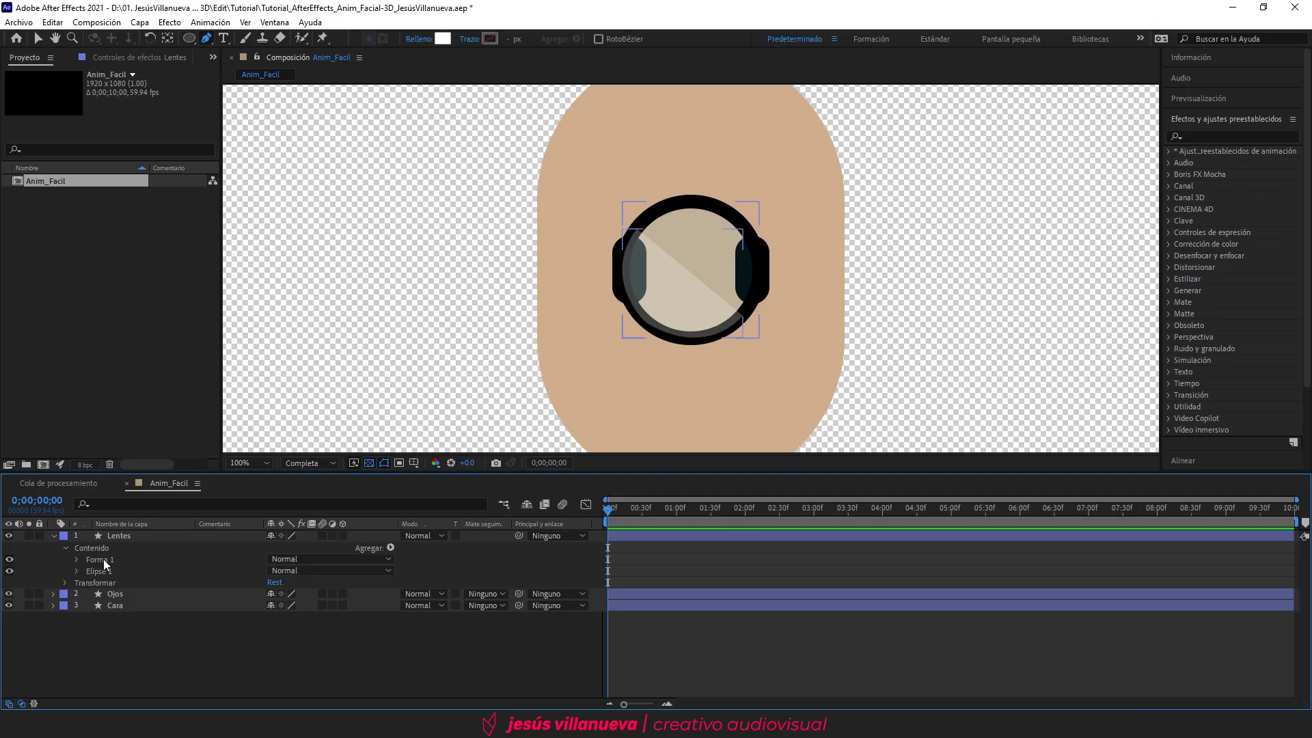
Step: Move Forma 1 beneath Elipse 1 so the first stripe sits behind the lens ring
{"action": "left_click_drag", "start_coordinate": [98, 559], "coordinate": [104, 576]}
{"action": "left_click", "coordinate": [165, 657]}
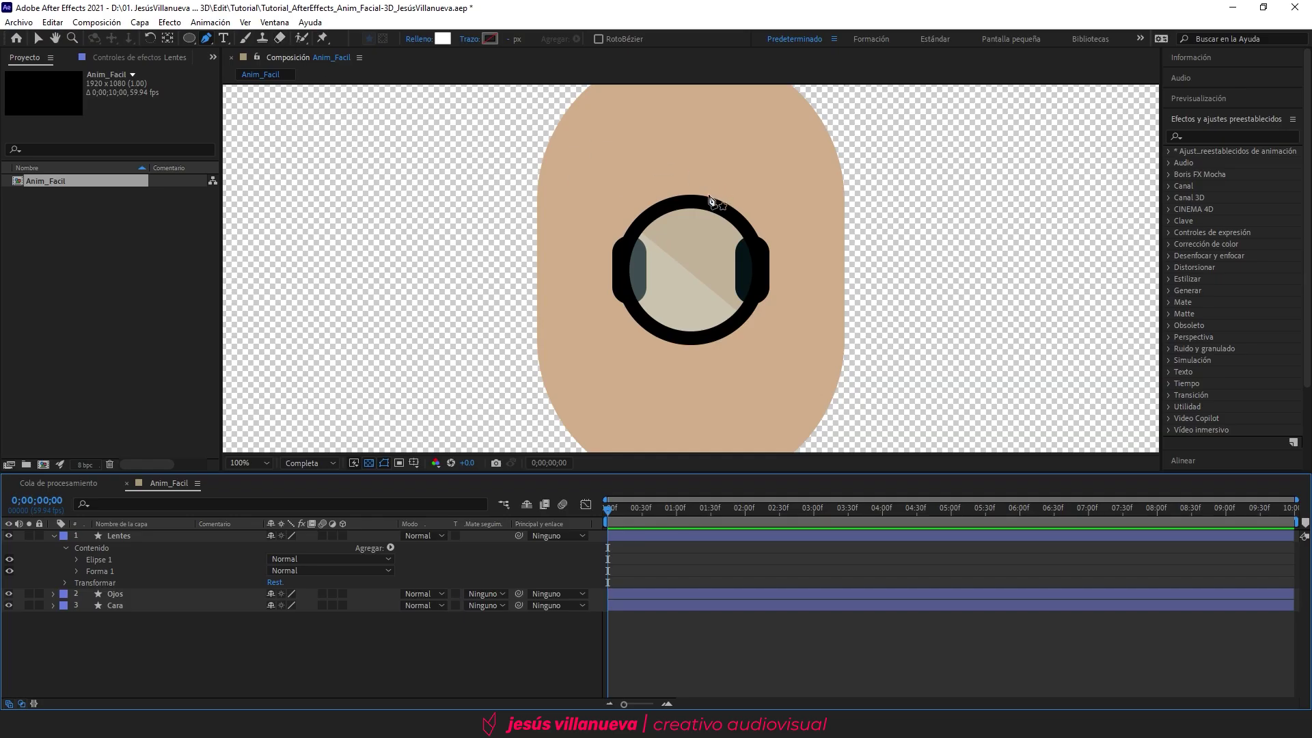
{"action": "left_click", "coordinate": [650, 220]}
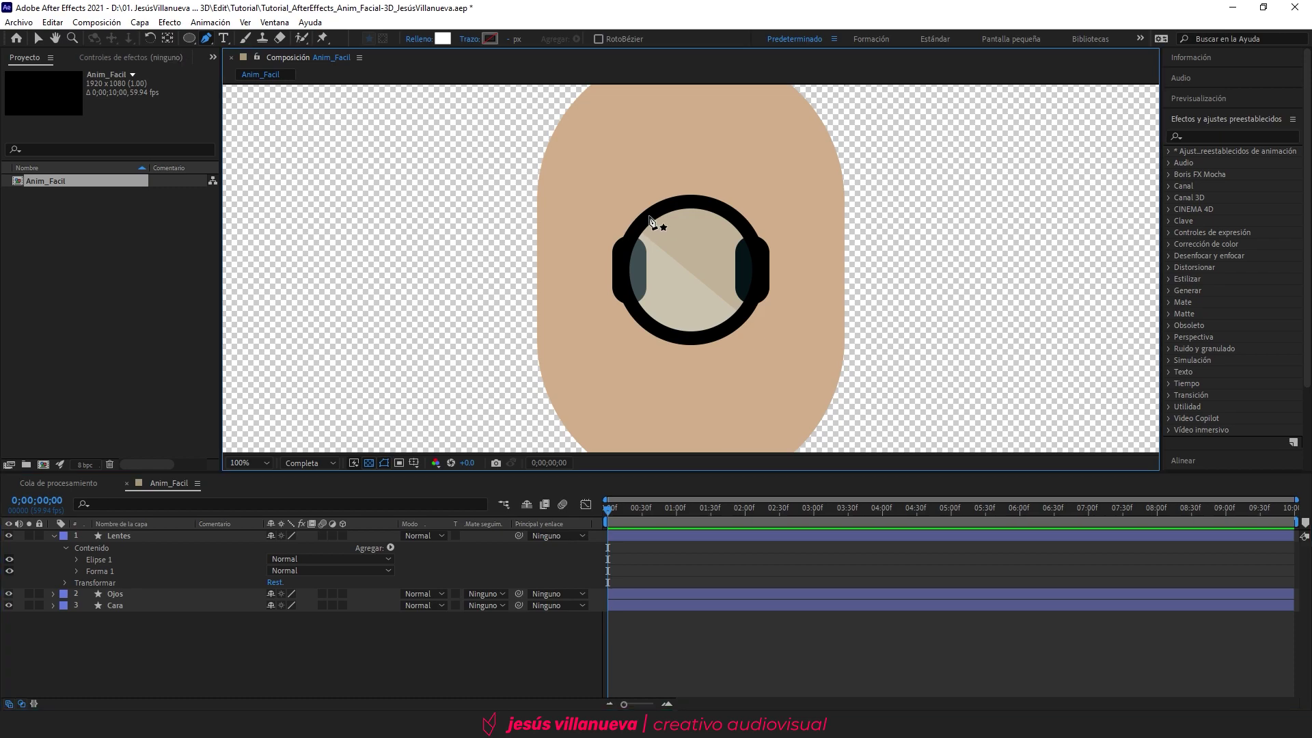
Step: Draw a second four-corner stripe, Forma 2, on the Lentes layer with 25% fill opacity
{"action": "left_click", "coordinate": [118, 535]}
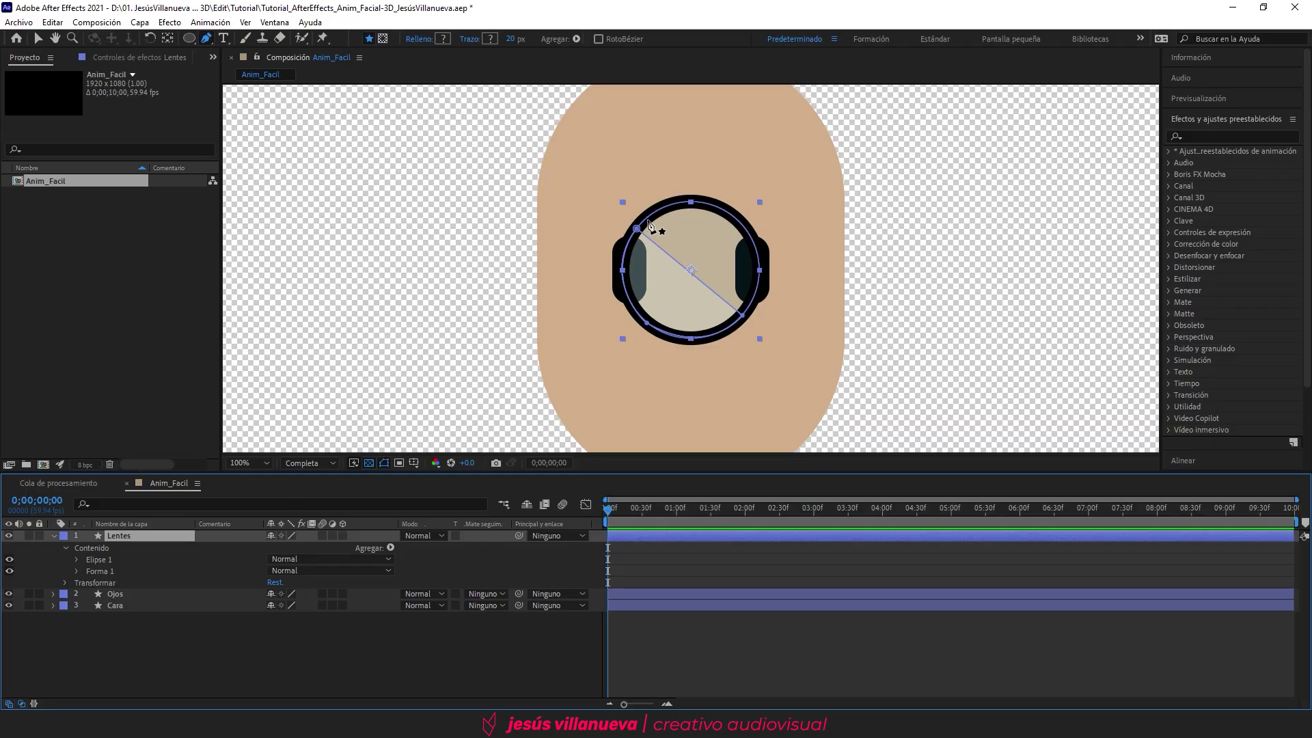
{"action": "left_click", "coordinate": [648, 218]}
{"action": "left_click", "coordinate": [751, 301]}
{"action": "left_click", "coordinate": [758, 282]}
{"action": "left_click", "coordinate": [662, 206]}
{"action": "left_click", "coordinate": [648, 219]}
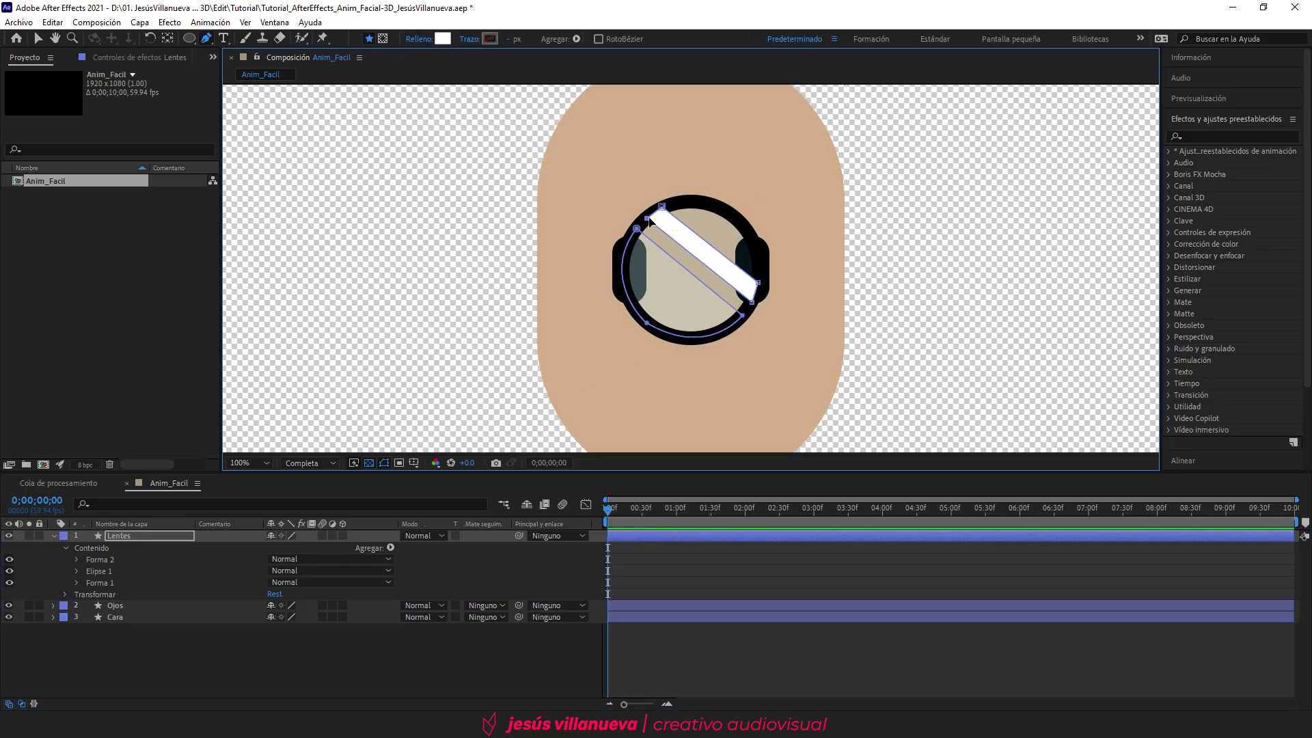
{"action": "left_click", "coordinate": [76, 560]}
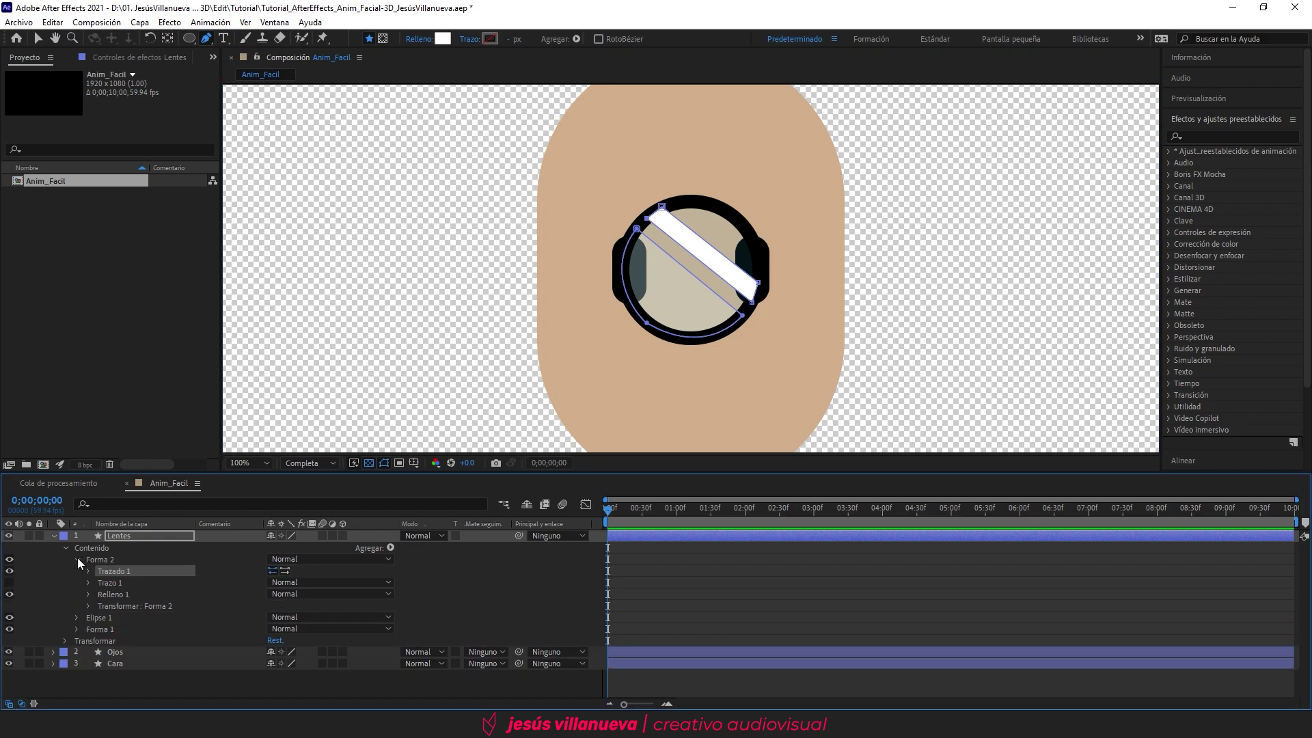
{"action": "left_click", "coordinate": [89, 594]}
{"action": "left_click", "coordinate": [275, 640]}
{"action": "type", "text": "25"}
{"action": "key", "text": "Return"}
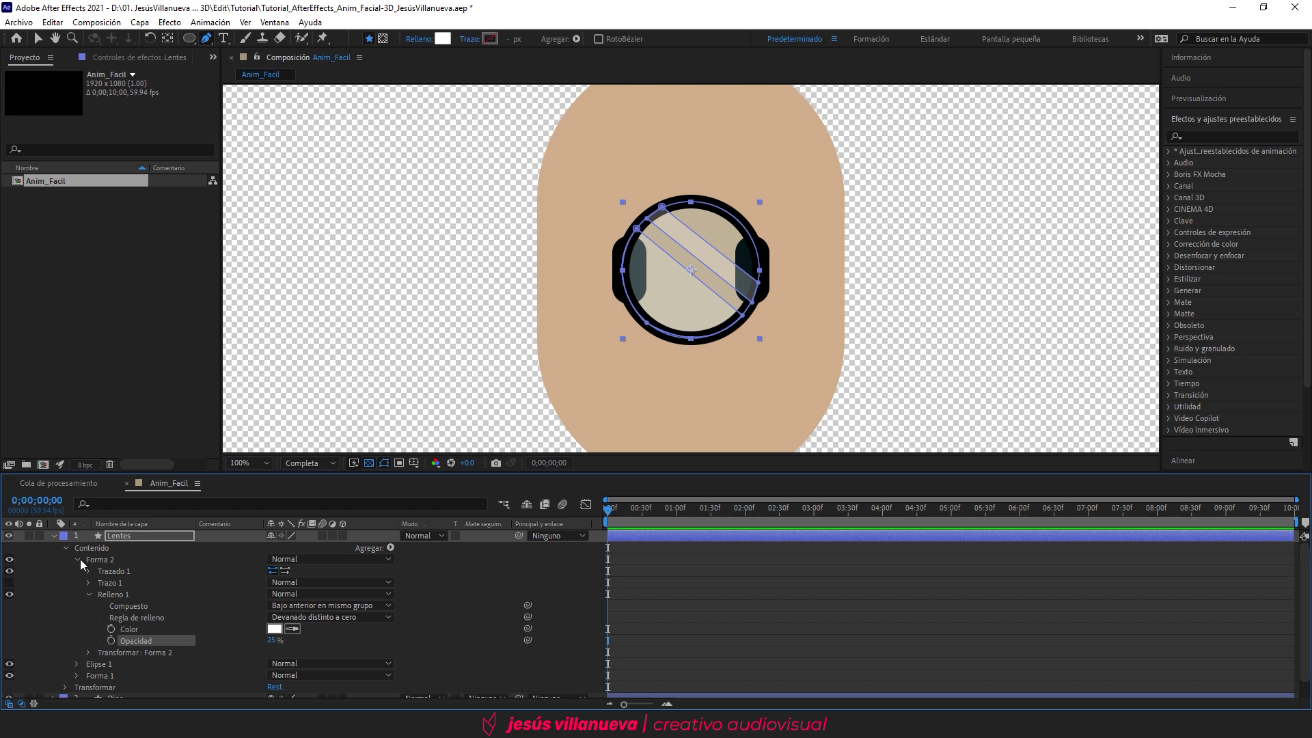
Step: Move Forma 2 beneath Elipse 1 so both stripes sit behind the lens
{"action": "left_click", "coordinate": [77, 559]}
{"action": "left_click_drag", "start_coordinate": [99, 560], "coordinate": [99, 581]}
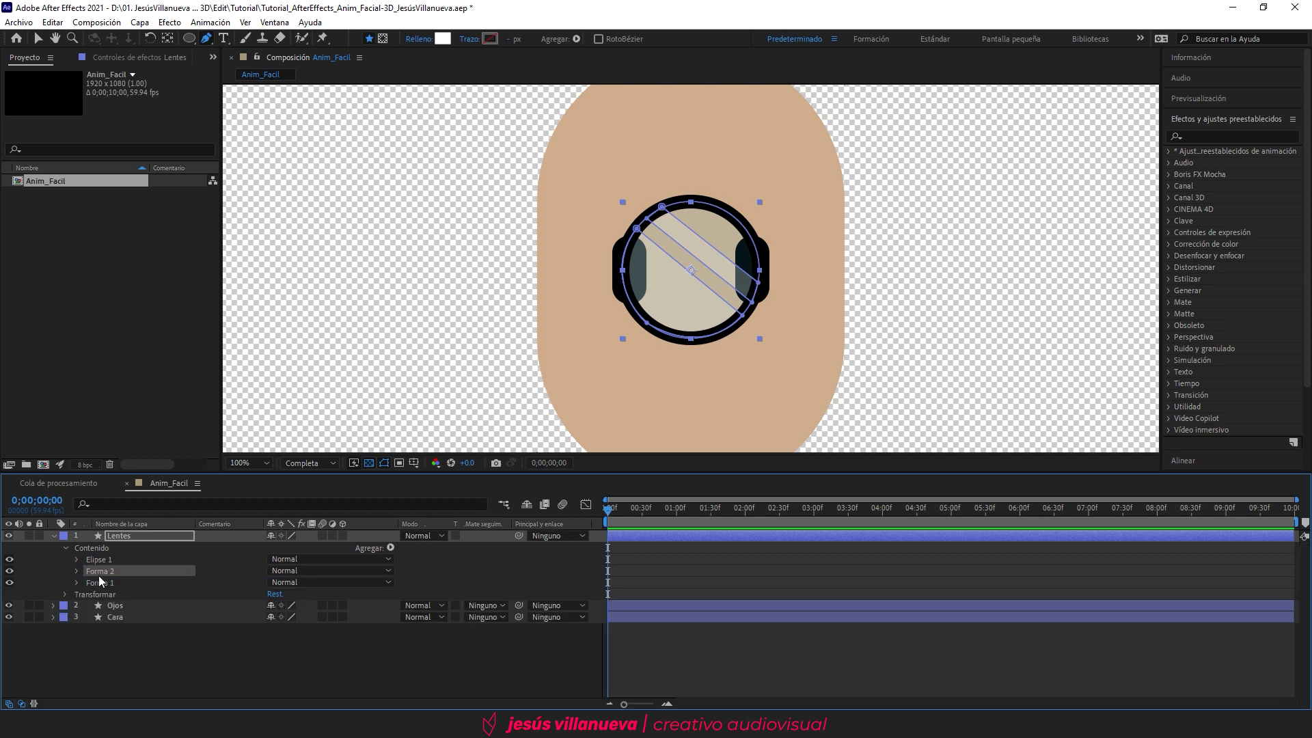
{"action": "left_click", "coordinate": [116, 650]}
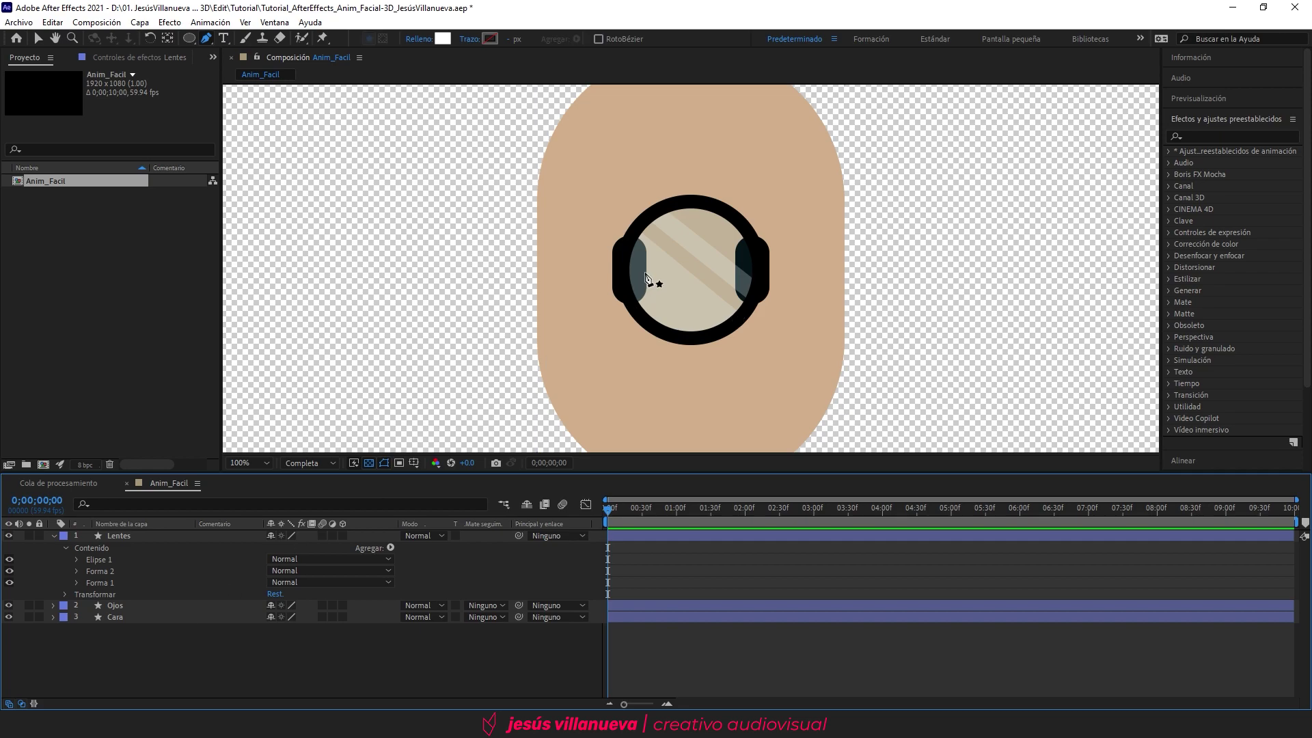
{"action": "left_click", "coordinate": [98, 559]}
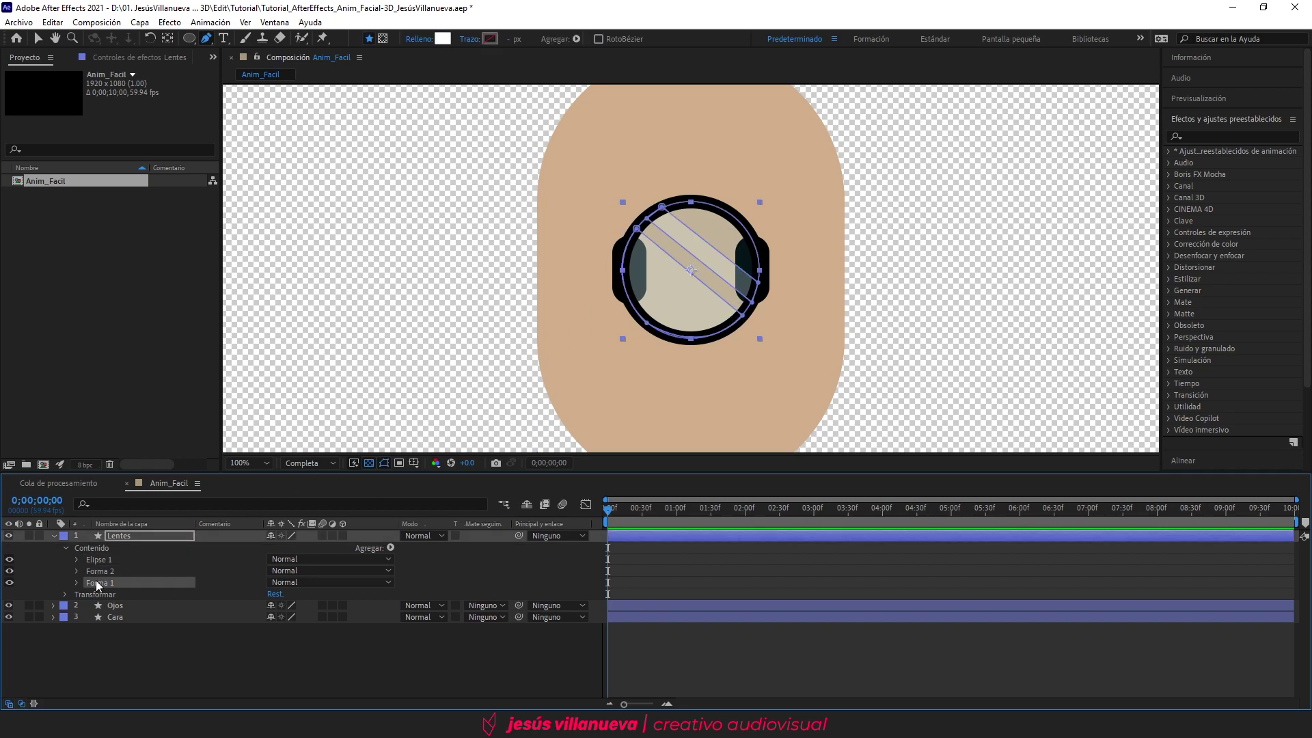
{"action": "left_click", "coordinate": [121, 535]}
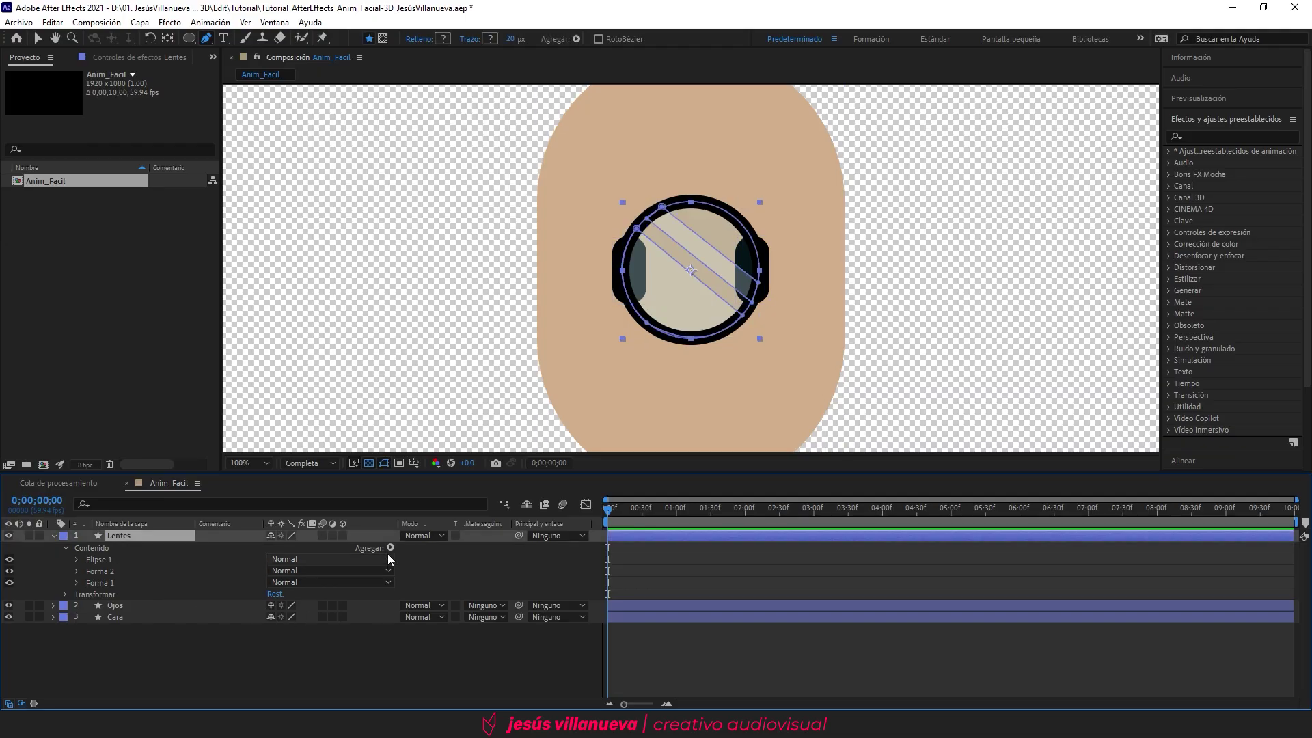
Step: Add an empty group to the Lentes contents and name it Lente_Izq
{"action": "left_click", "coordinate": [390, 548]}
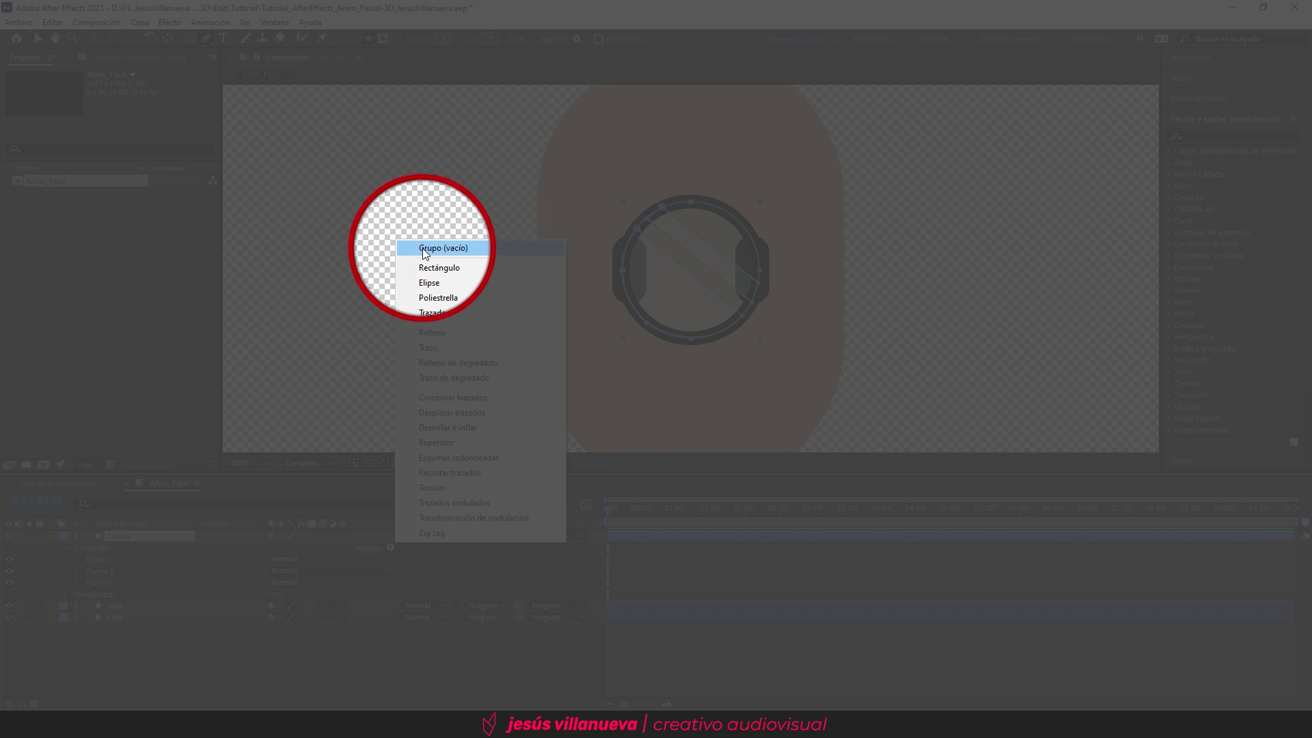
{"action": "left_click", "coordinate": [449, 248]}
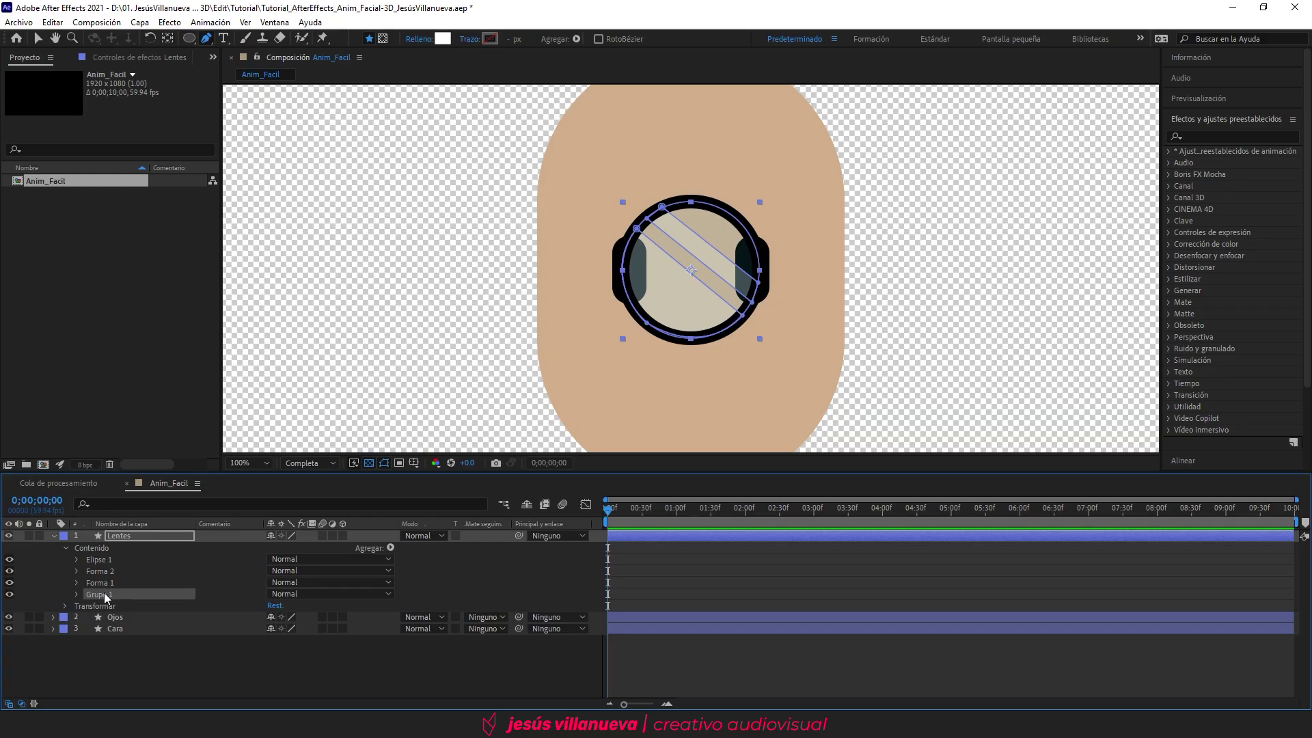
{"action": "key", "text": "Return"}
{"action": "type", "text": "Lentes"}
{"action": "key", "text": "Return"}
Step: Move Elipse 1, Forma 1 and Forma 2 into the Lente_Izq group
{"action": "left_click", "coordinate": [107, 583]}
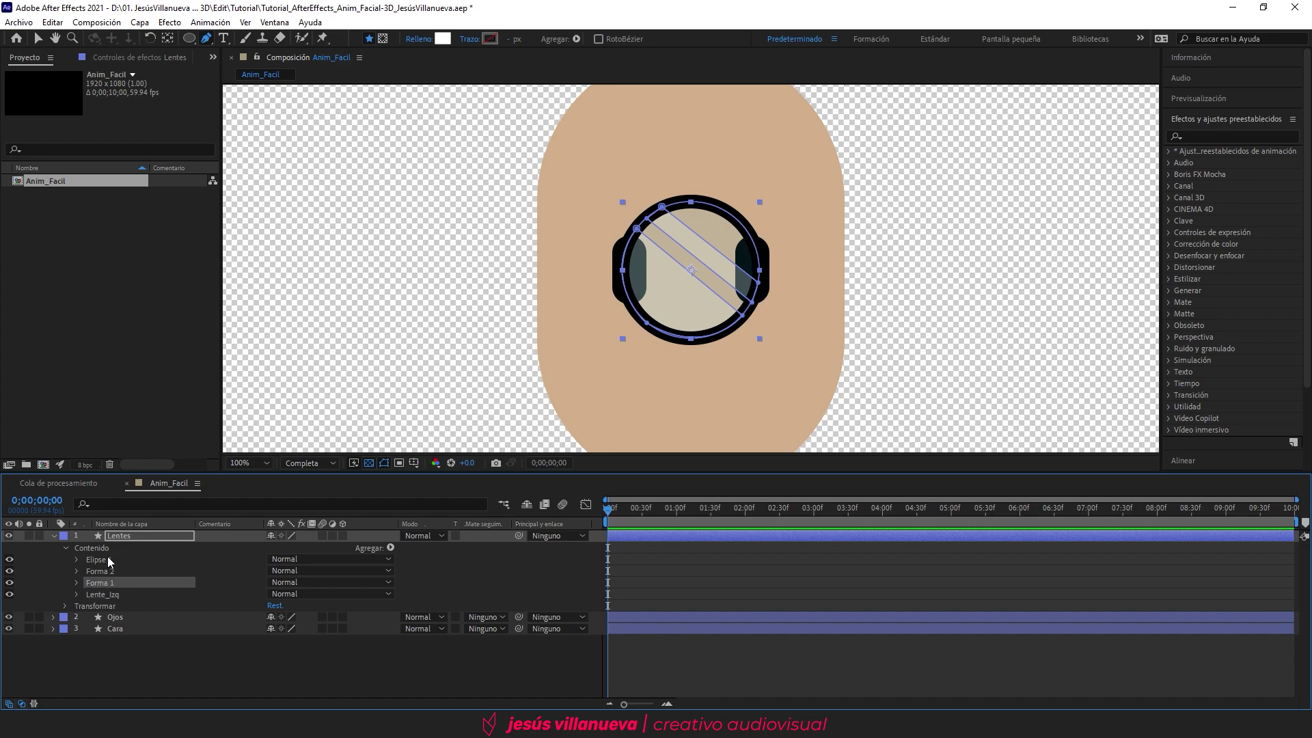
{"action": "left_click", "coordinate": [108, 557], "text": "shift"}
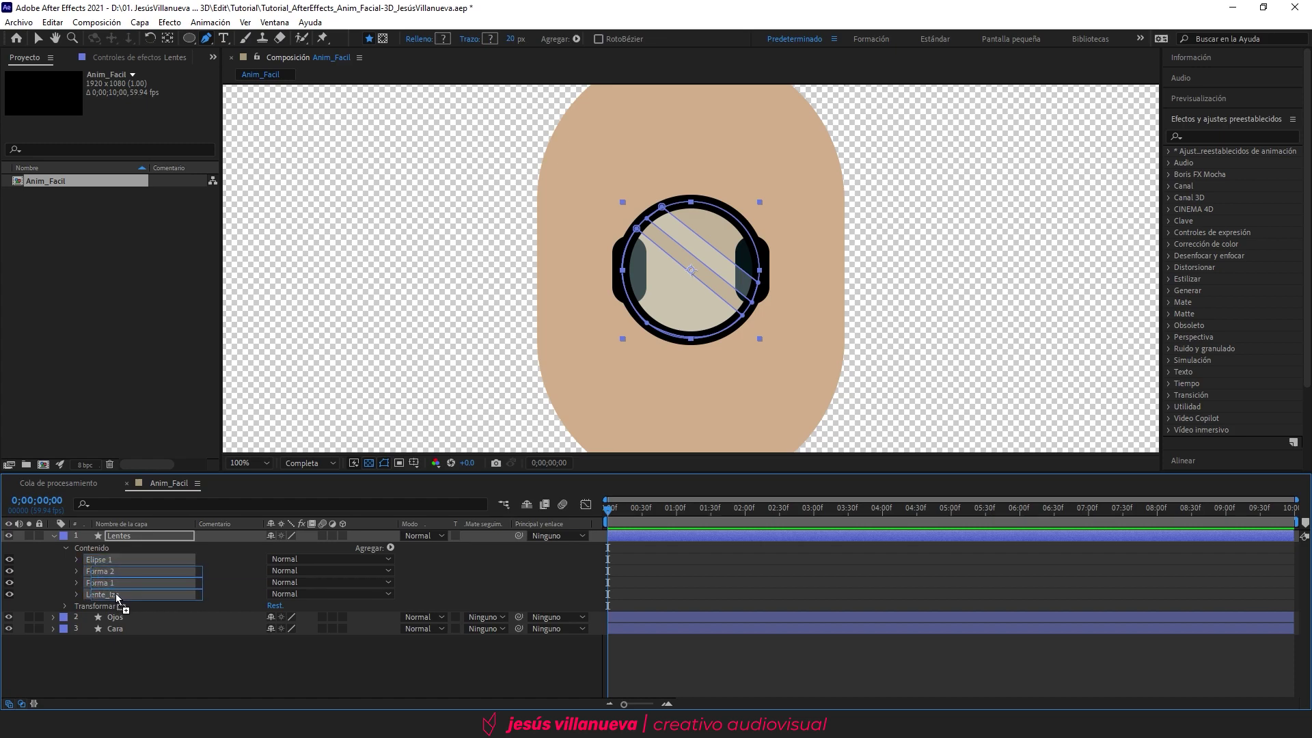
{"action": "left_click_drag", "start_coordinate": [118, 592], "coordinate": [116, 593]}
{"action": "left_click", "coordinate": [99, 560]}
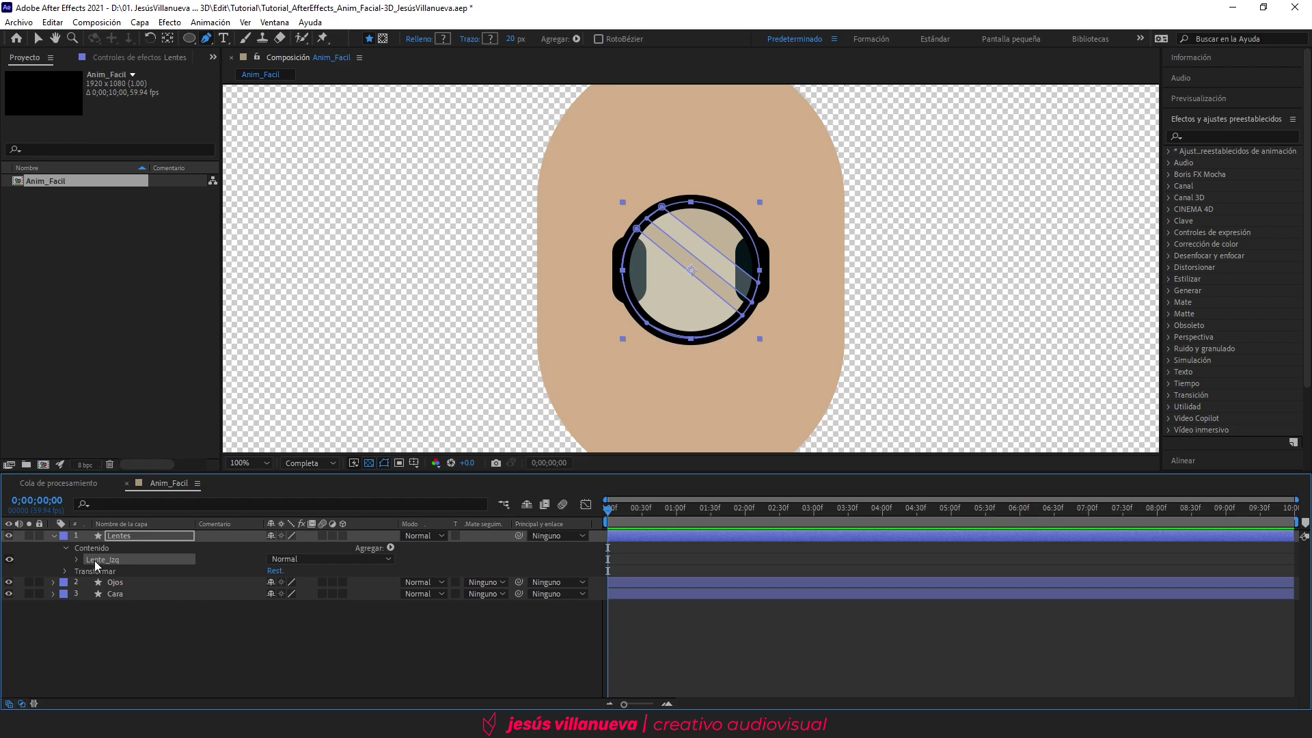
{"action": "left_click", "coordinate": [10, 558]}
{"action": "left_click", "coordinate": [10, 558]}
{"action": "left_click", "coordinate": [75, 560]}
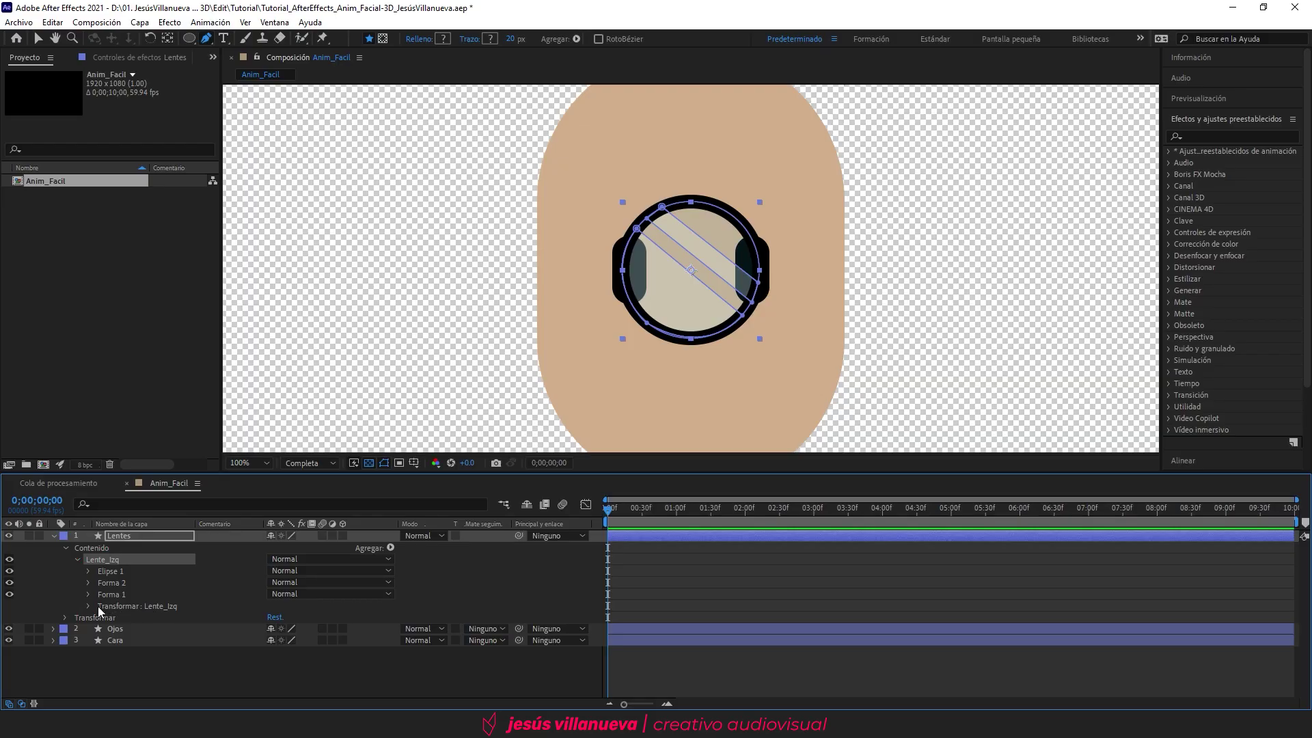
Step: Set the Lente_Izq group's Transform Position X to -100
{"action": "left_click", "coordinate": [87, 606]}
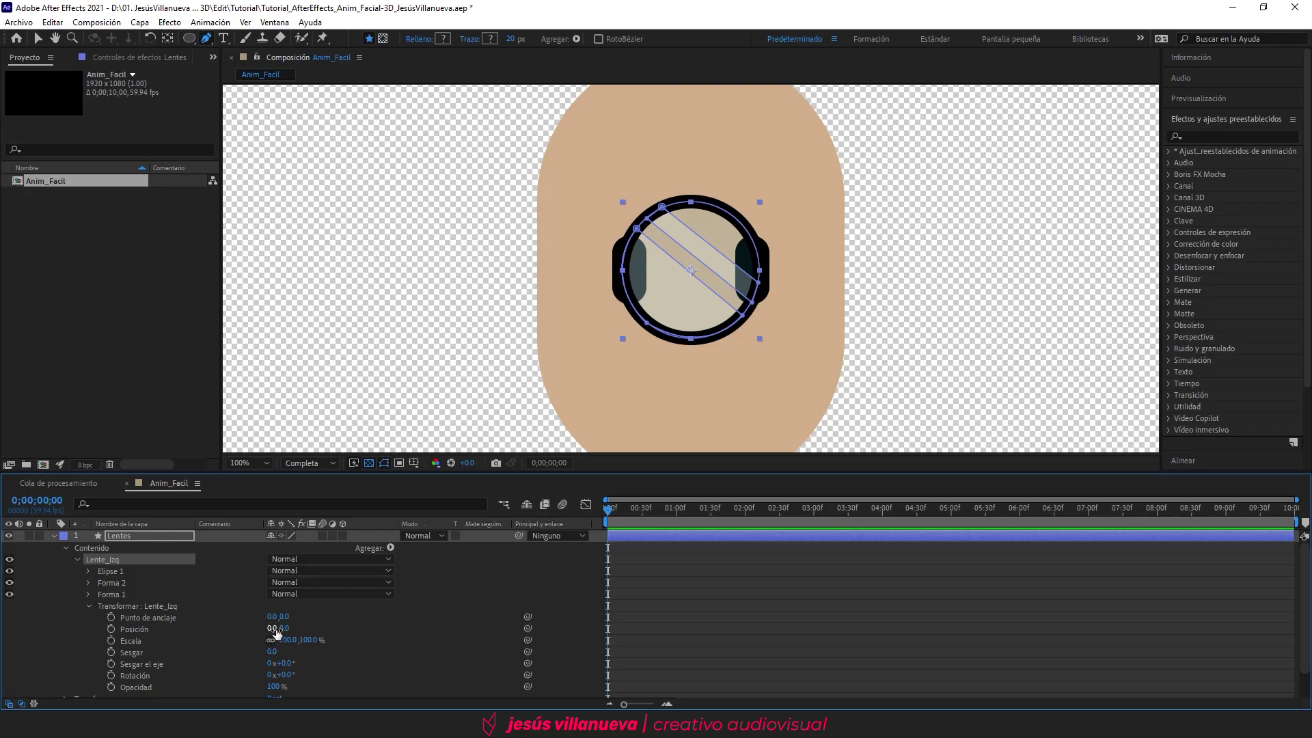
{"action": "left_click", "coordinate": [272, 628]}
{"action": "type", "text": "-1"}
{"action": "key", "text": "Return"}
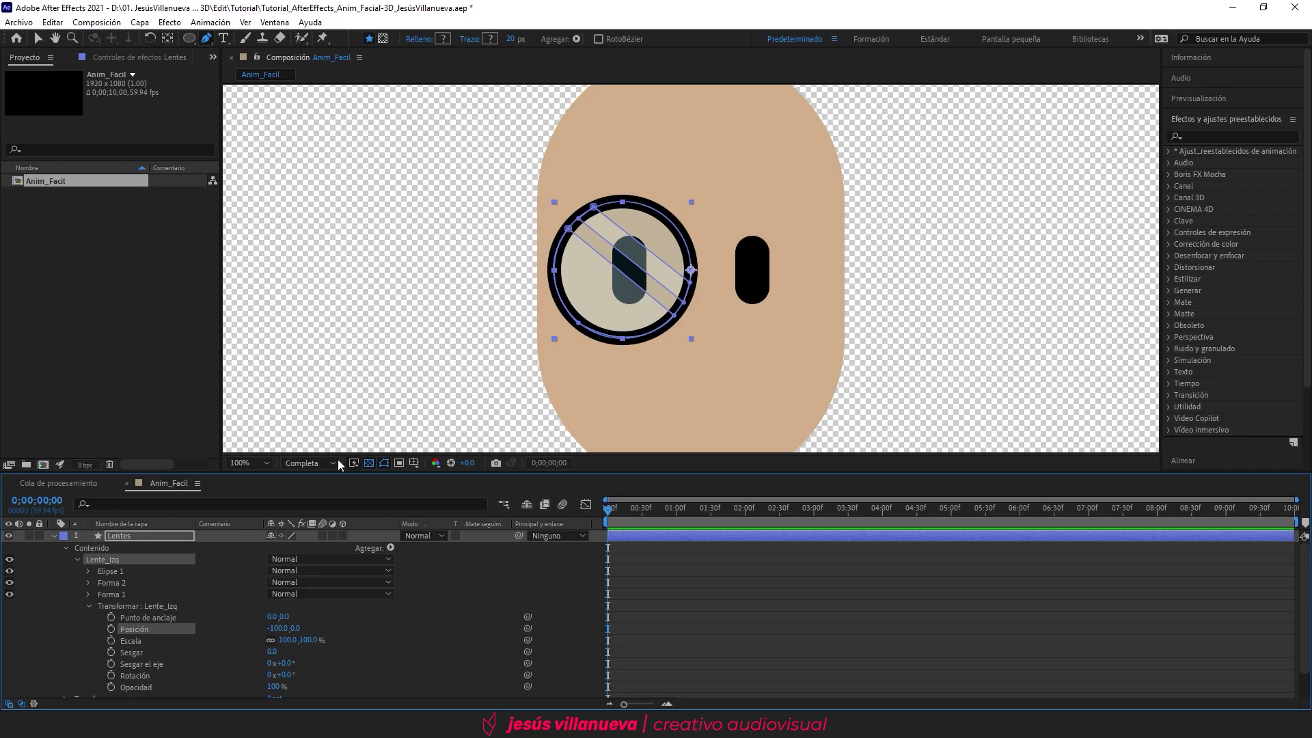
{"action": "left_click", "coordinate": [77, 559]}
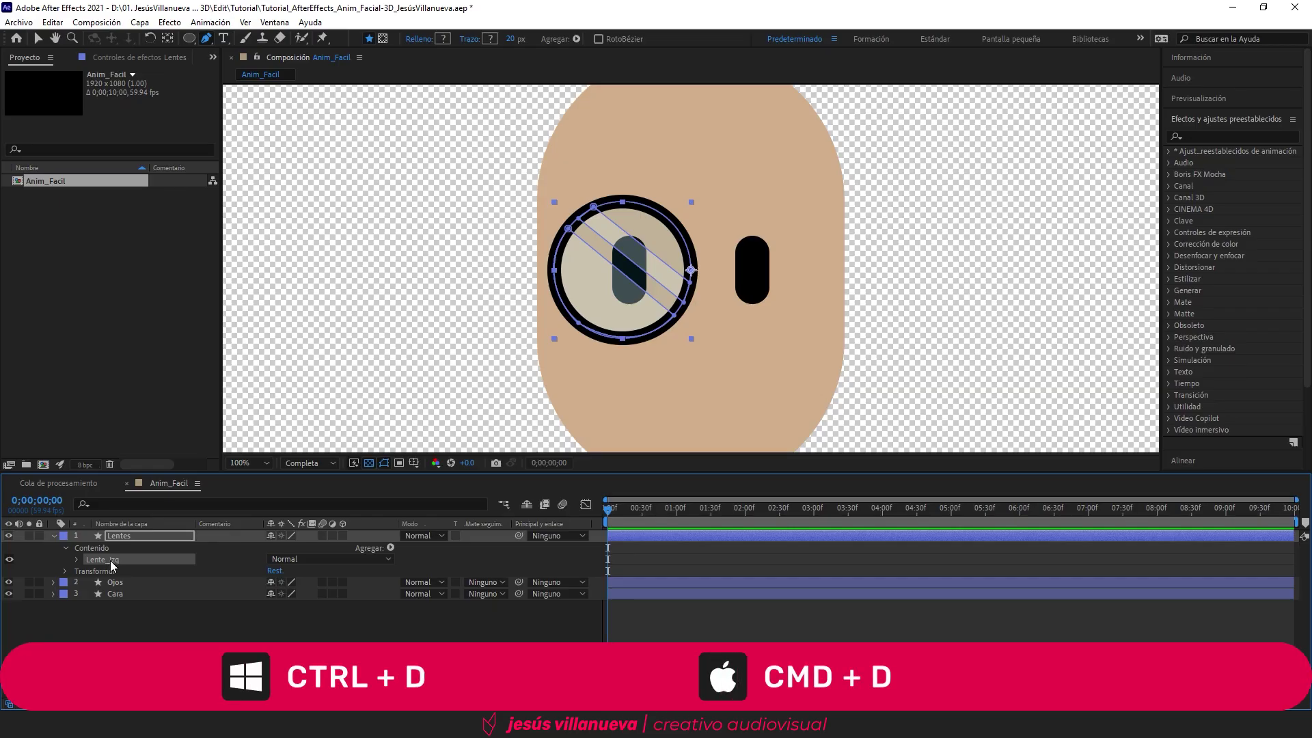
Step: Duplicate Lente_Izq and rename the copy Lente_Der
{"action": "key", "text": "ctrl+d"}
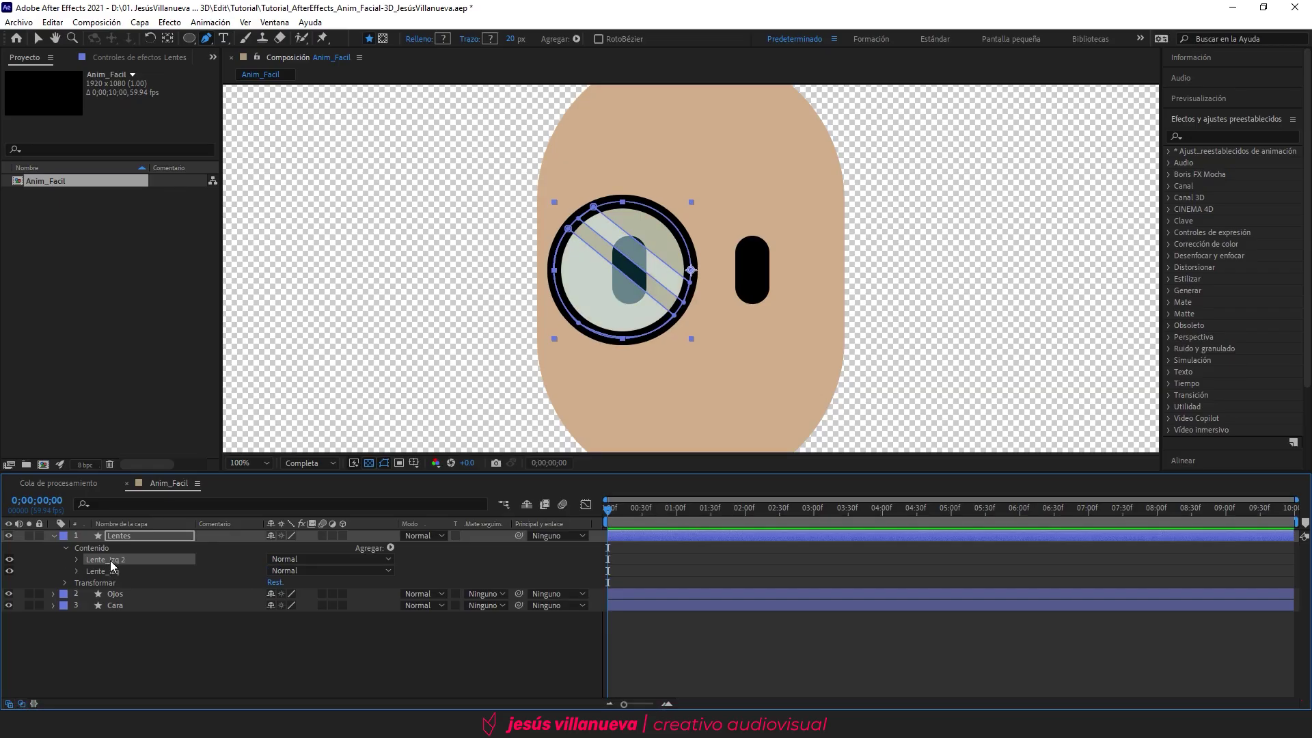
{"action": "key", "text": "Return"}
{"action": "key", "text": "End"}
{"action": "key", "text": "BackSpace"}
{"action": "key", "text": "BackSpace"}
{"action": "key", "text": "BackSpace"}
{"action": "type", "text": "er"}
{"action": "key", "text": "Return"}
Step: Set Lente_Der's Position X to 100 and fit the composition in the viewer
{"action": "left_click", "coordinate": [76, 559]}
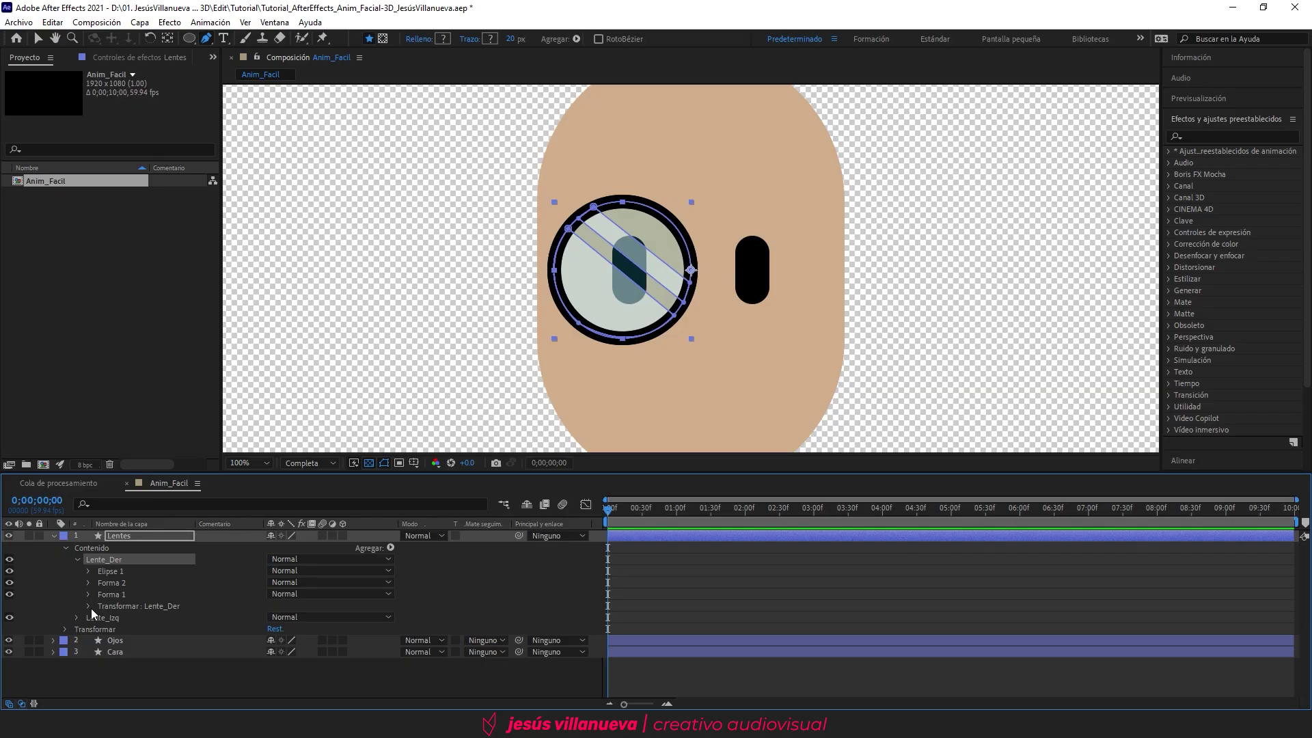
{"action": "left_click", "coordinate": [89, 606]}
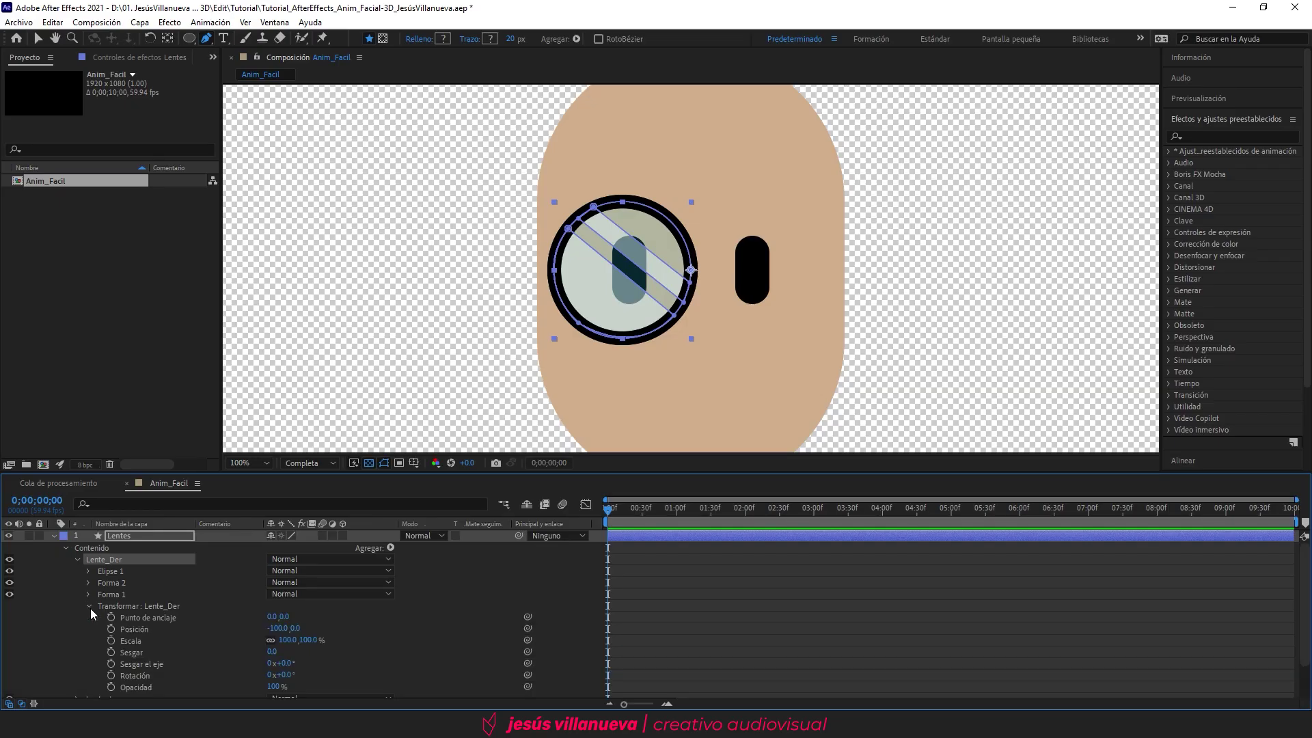
{"action": "left_click", "coordinate": [277, 628]}
{"action": "type", "text": "100"}
{"action": "key", "text": "Return"}
{"action": "key", "text": "u"}
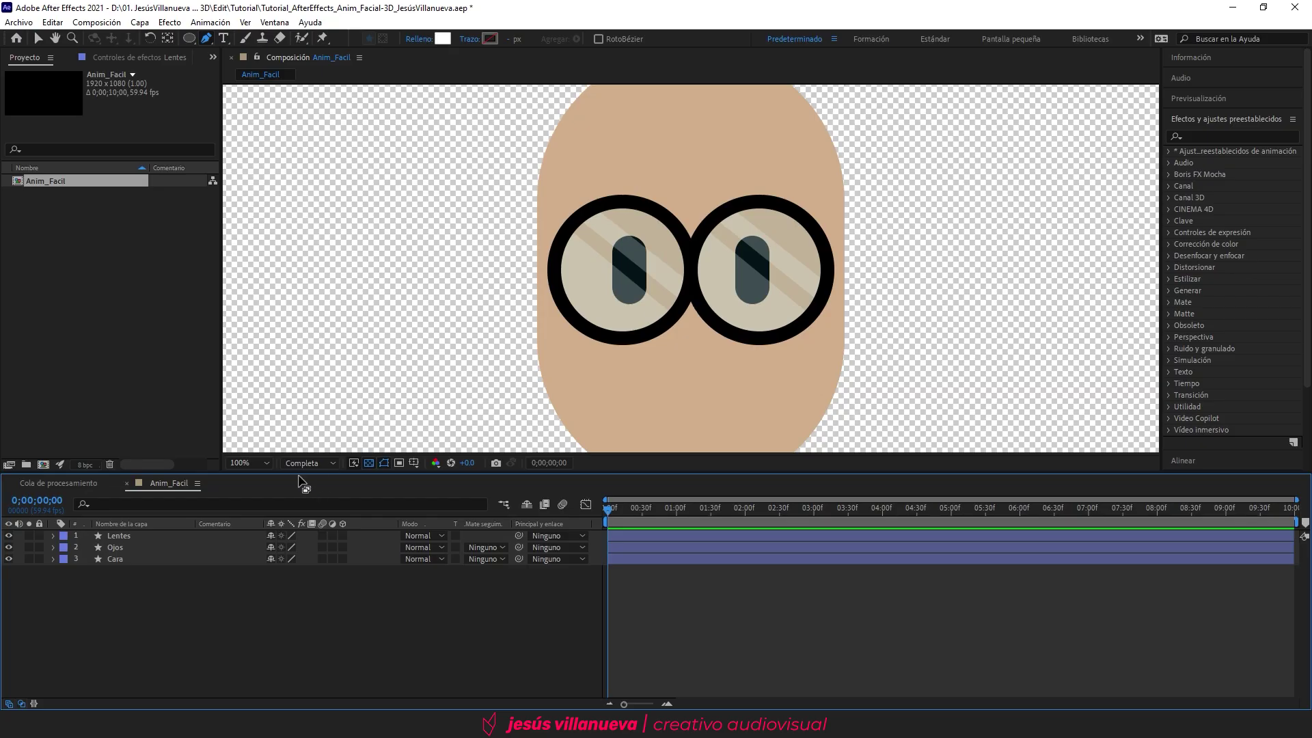
{"action": "left_click", "coordinate": [247, 462]}
{"action": "left_click", "coordinate": [269, 216]}
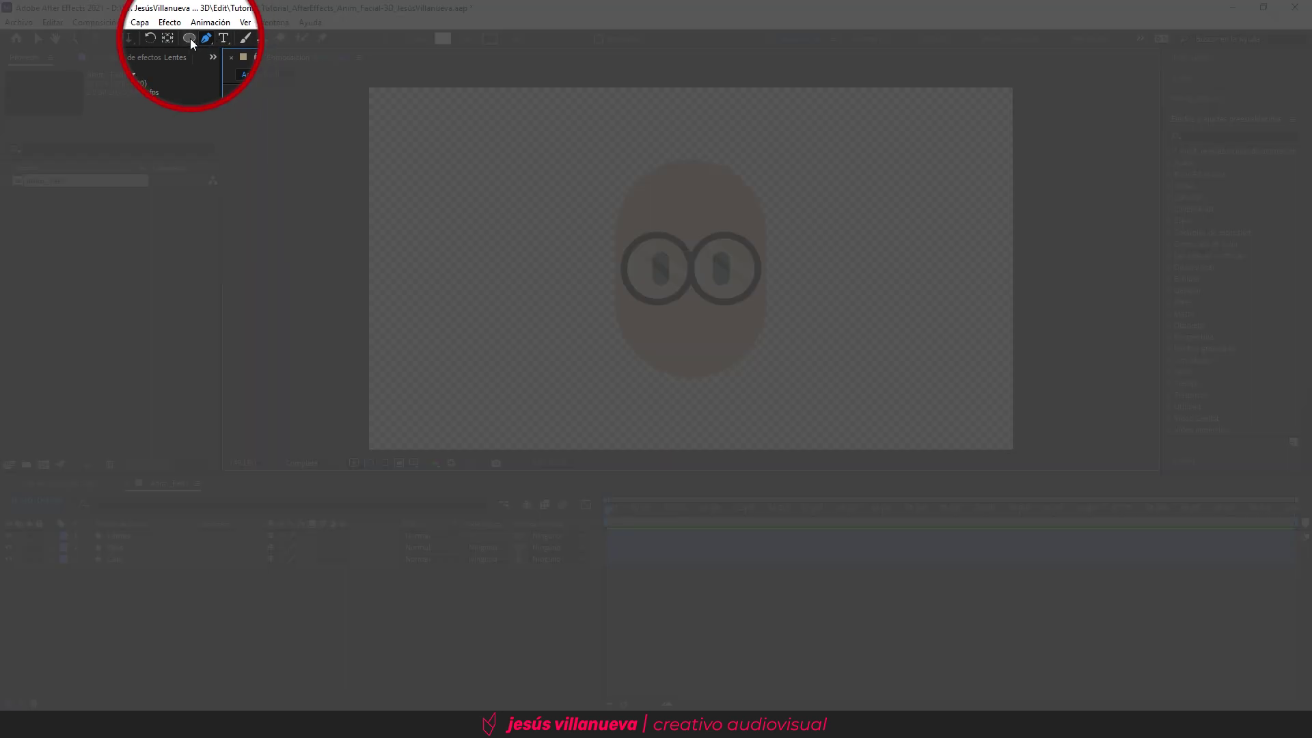
Step: Create a full-composition ellipse shape layer and name it Orejas
{"action": "left_click", "coordinate": [187, 38]}
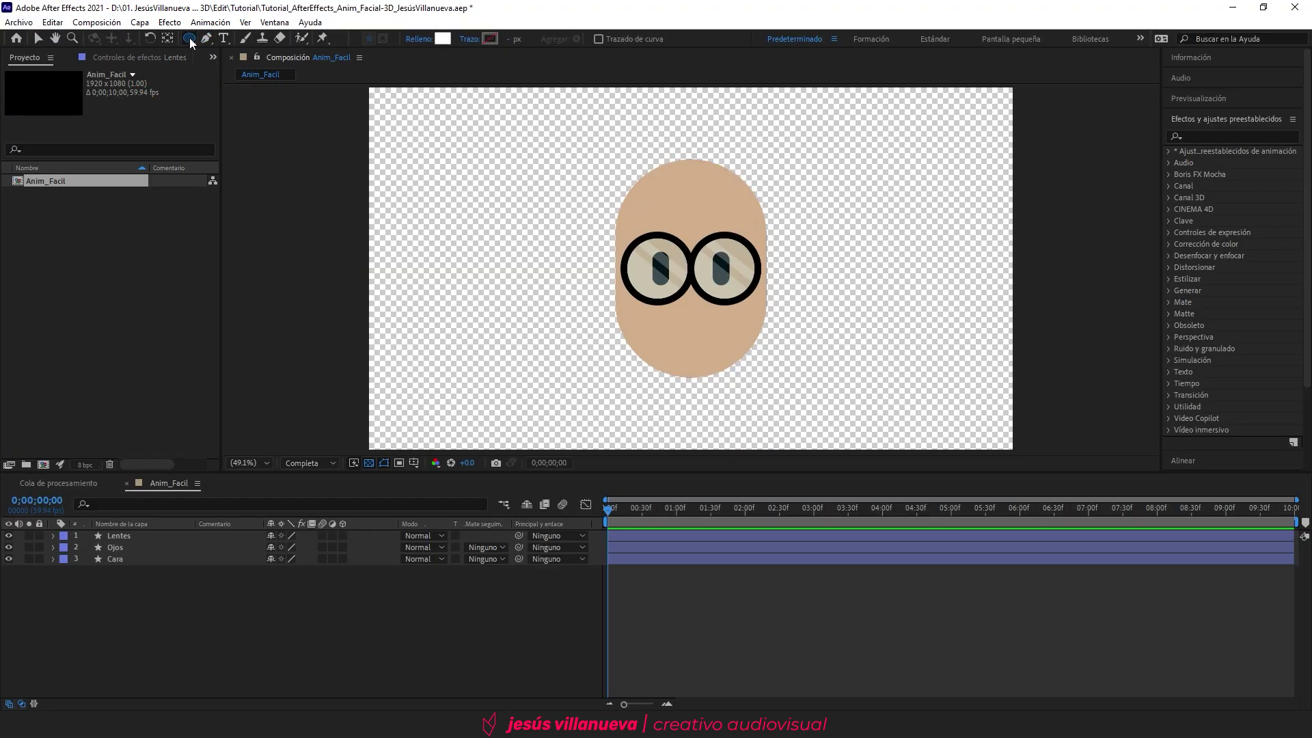
{"action": "double_click", "coordinate": [189, 38]}
{"action": "key", "text": "v"}
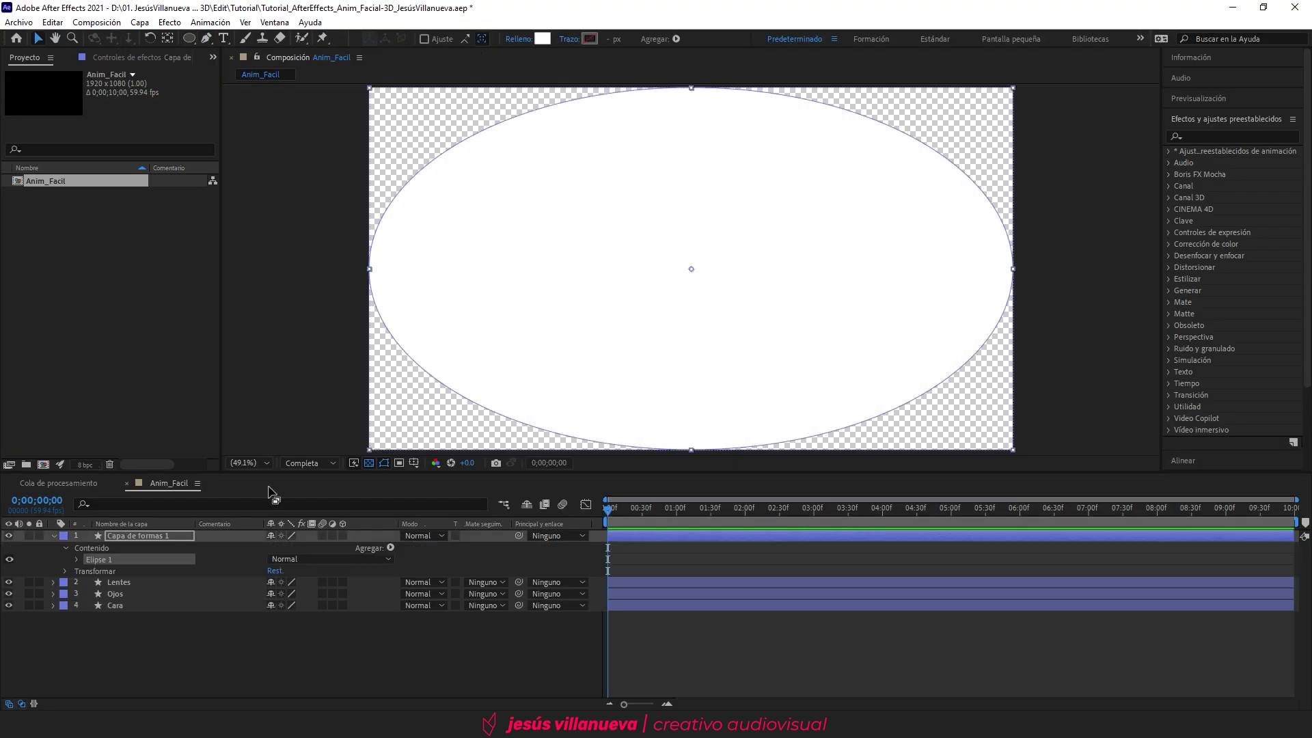
{"action": "left_click", "coordinate": [148, 539]}
{"action": "key", "text": "Return"}
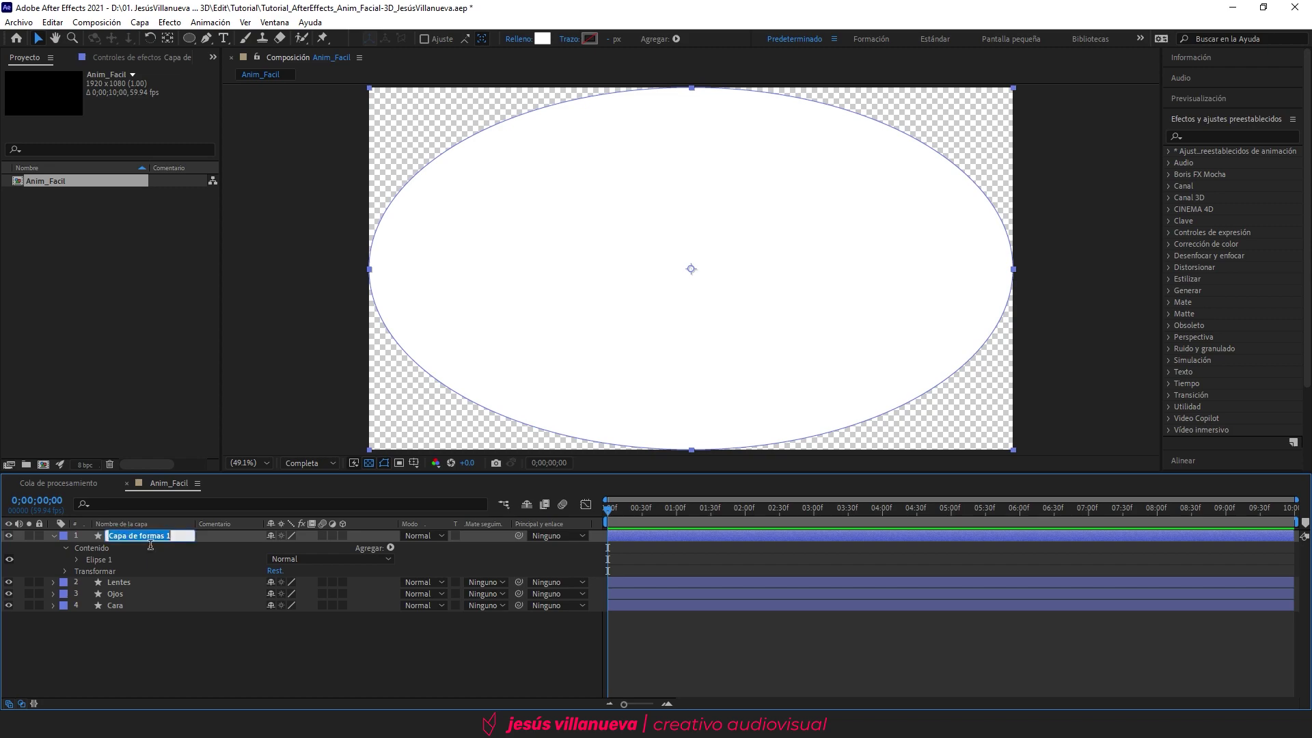
{"action": "type", "text": "Orejas"}
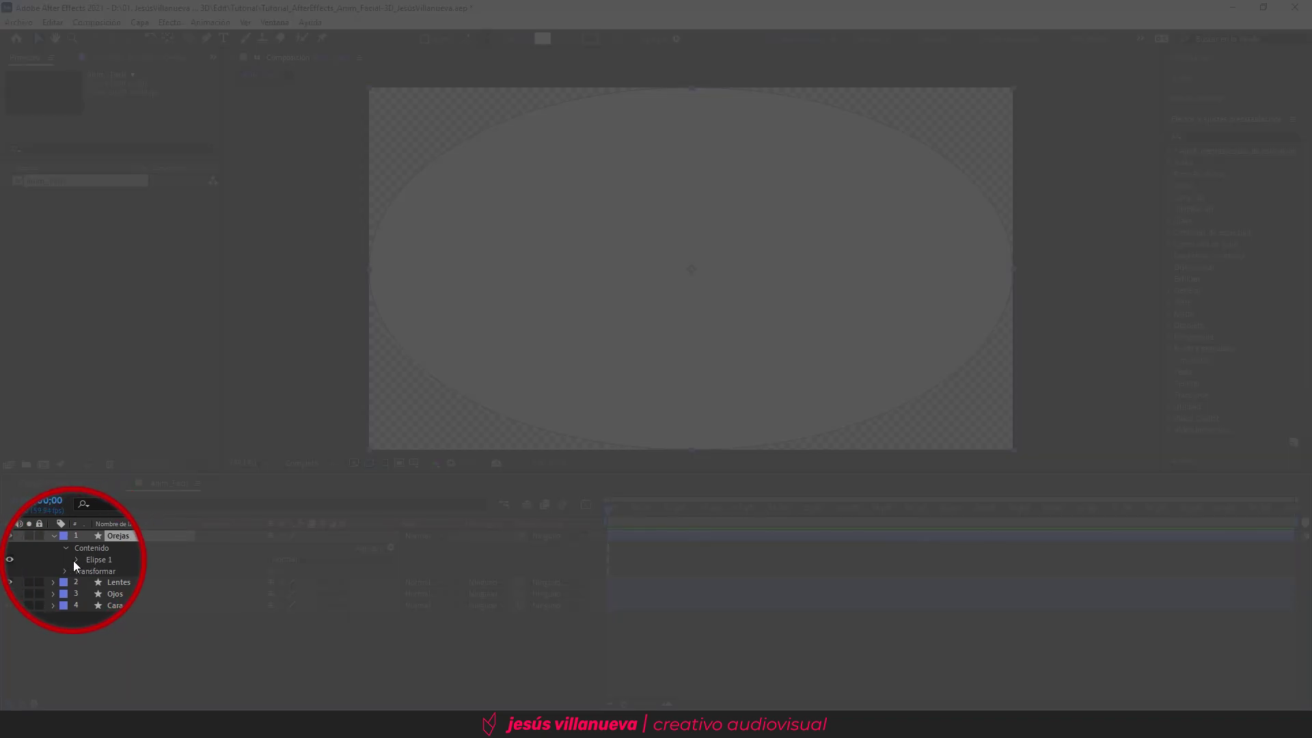
Step: Make the ellipse path a 1080 circle, link proportions, then shrink it to 150×150
{"action": "left_click", "coordinate": [74, 561]}
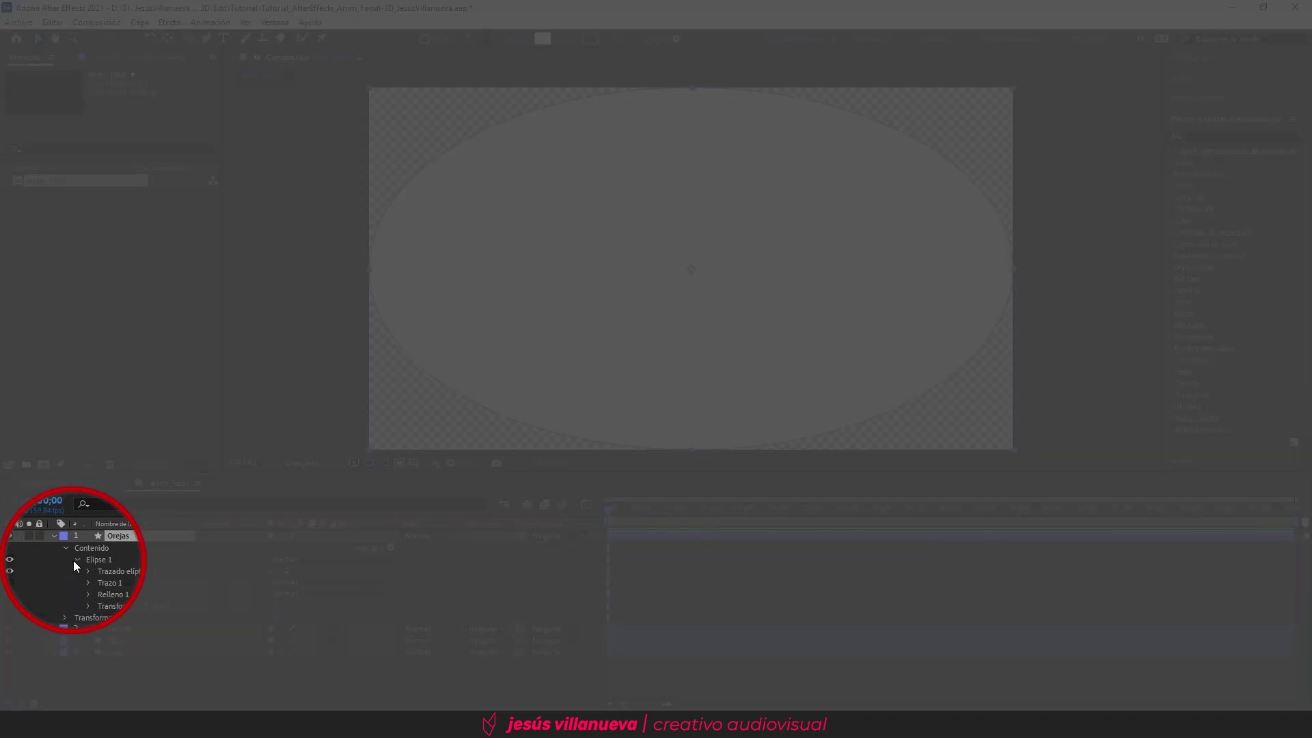
{"action": "left_click", "coordinate": [89, 571]}
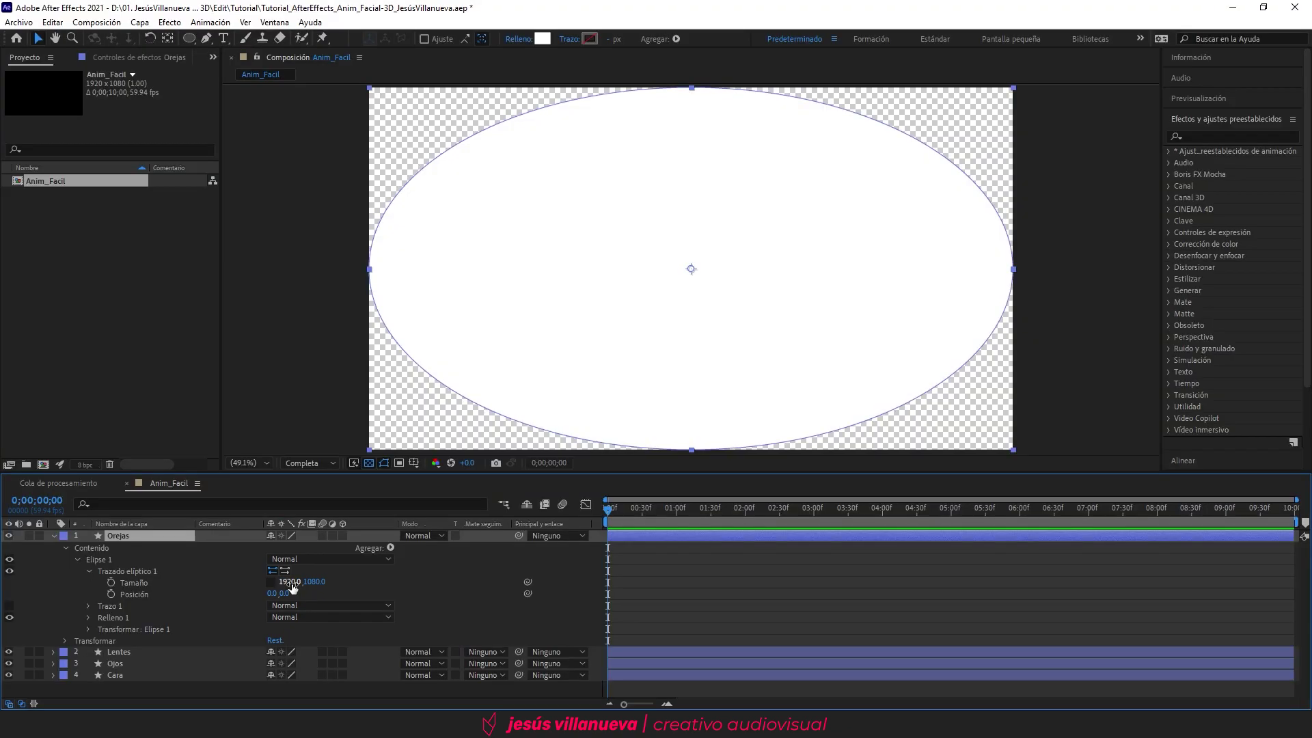
{"action": "left_click", "coordinate": [290, 582]}
{"action": "type", "text": "1080"}
{"action": "key", "text": "Return"}
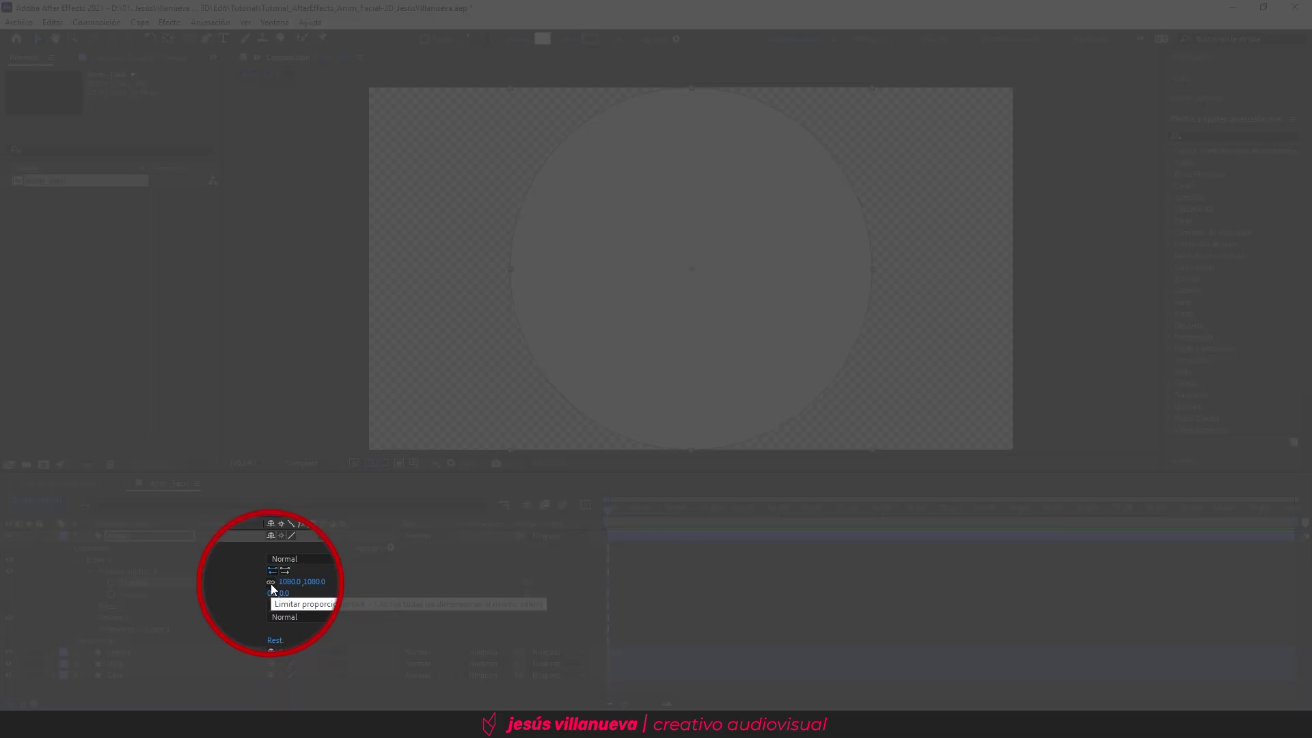
{"action": "left_click", "coordinate": [270, 583]}
{"action": "left_click", "coordinate": [290, 584]}
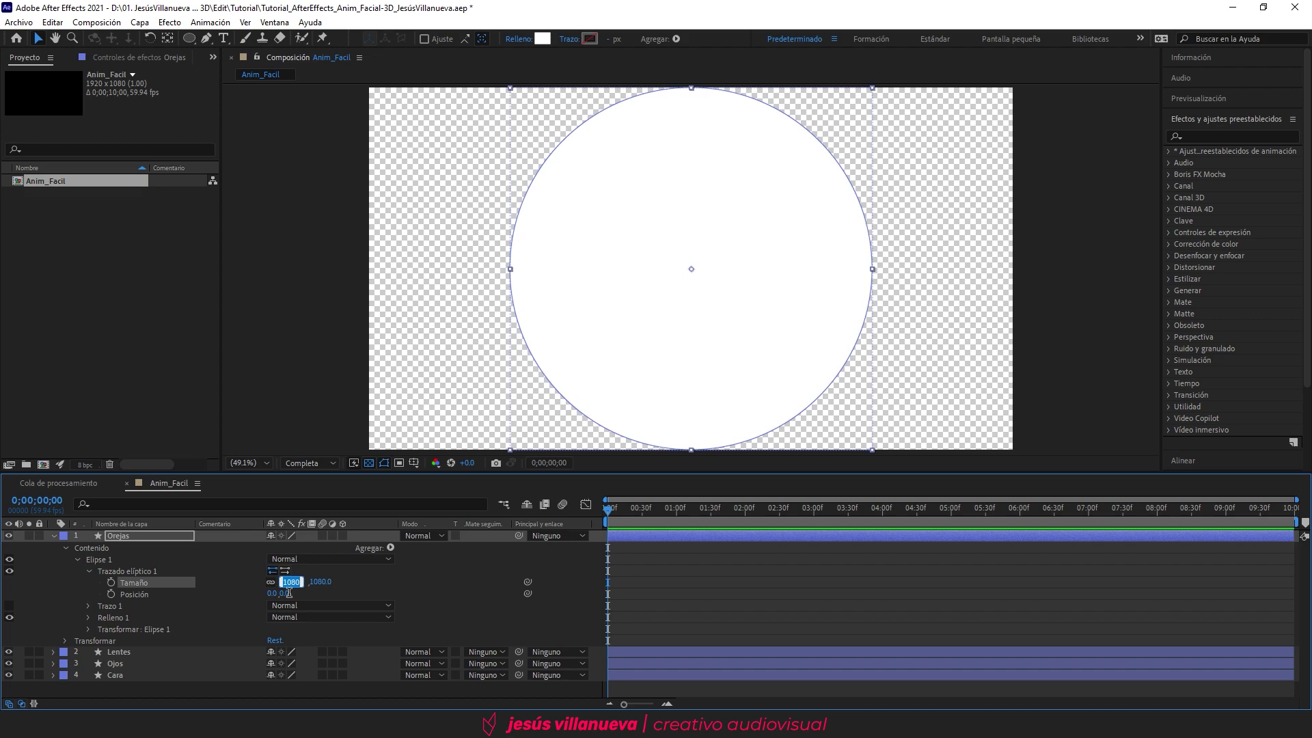
{"action": "type", "text": "150"}
{"action": "key", "text": "Return"}
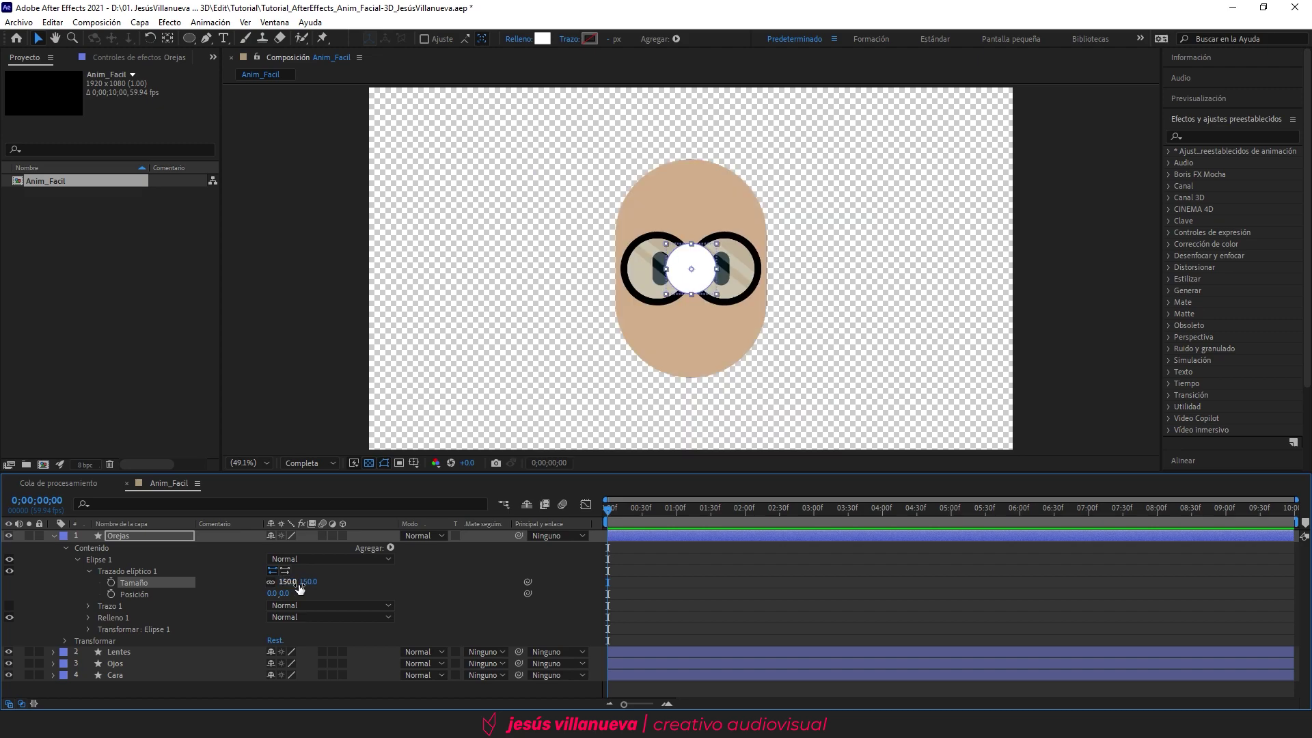
Step: Set the Orejas fill colour to the face's skin tone with the eyedropper
{"action": "left_click", "coordinate": [541, 39]}
{"action": "left_click", "coordinate": [404, 387]}
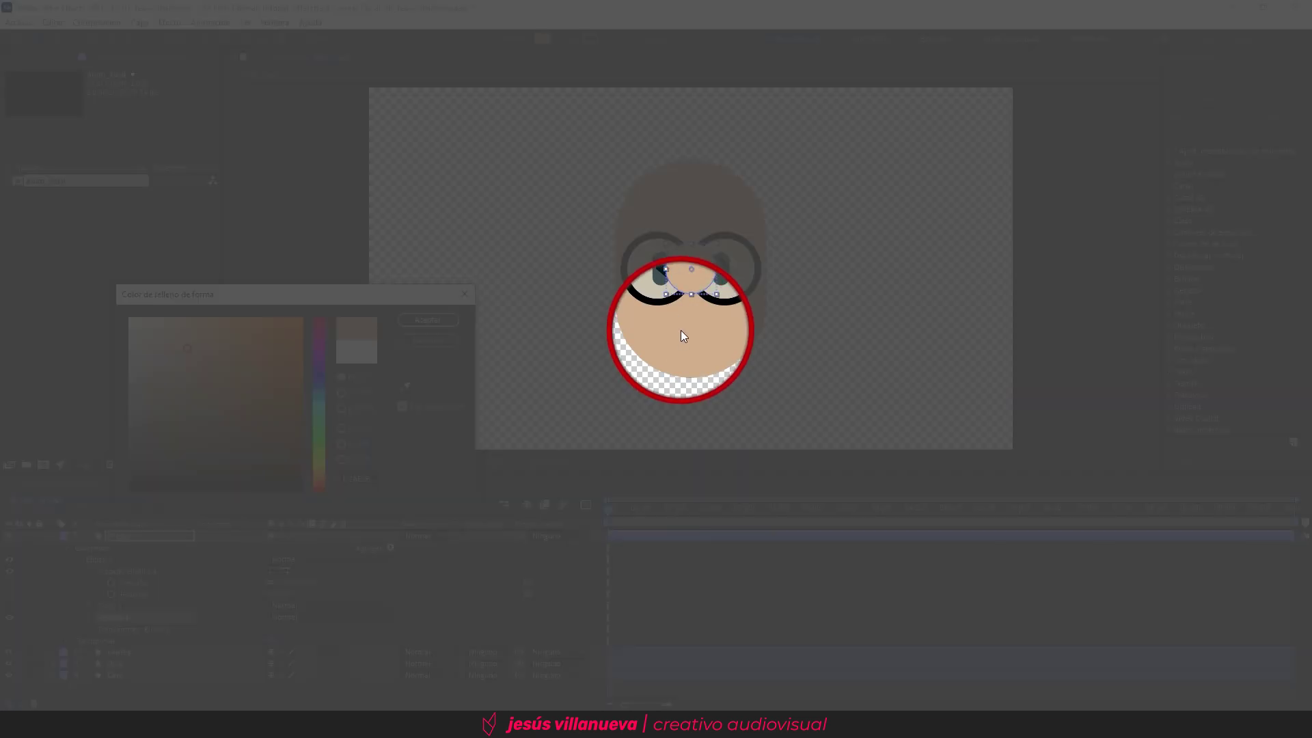
{"action": "left_click", "coordinate": [680, 332]}
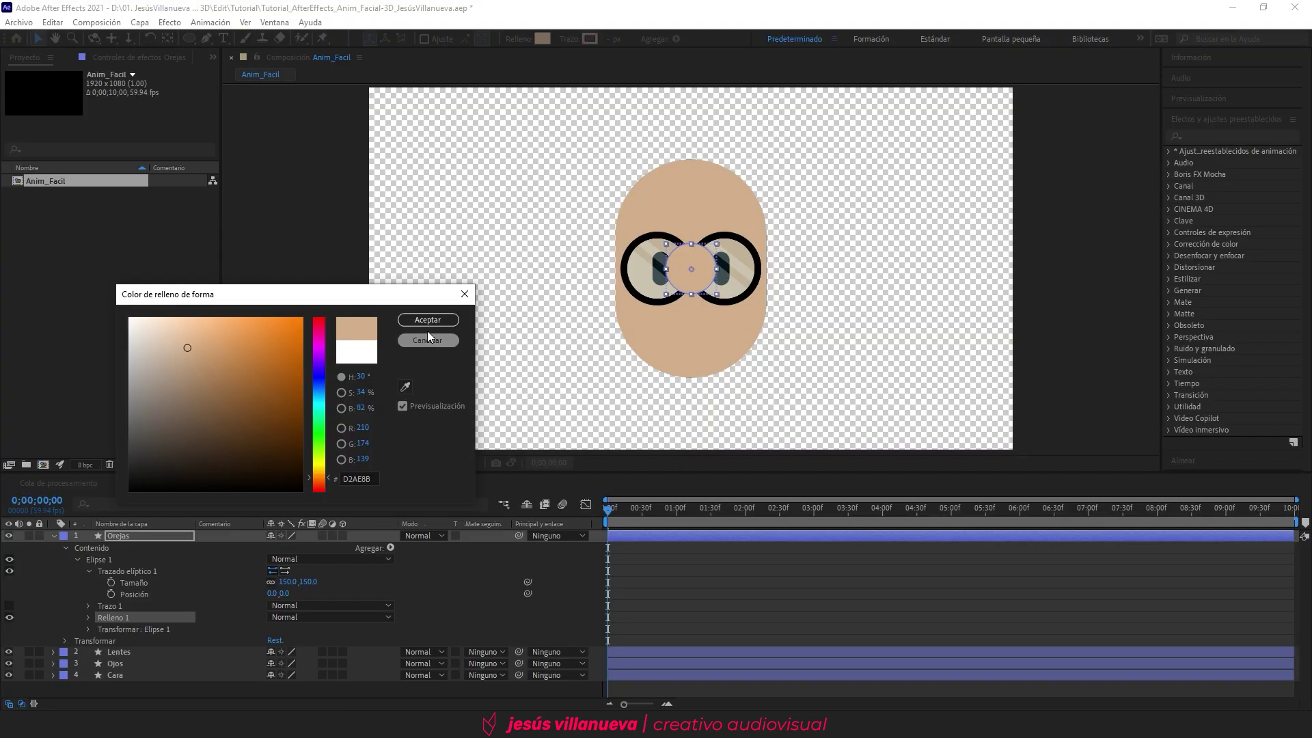
{"action": "left_click", "coordinate": [428, 320]}
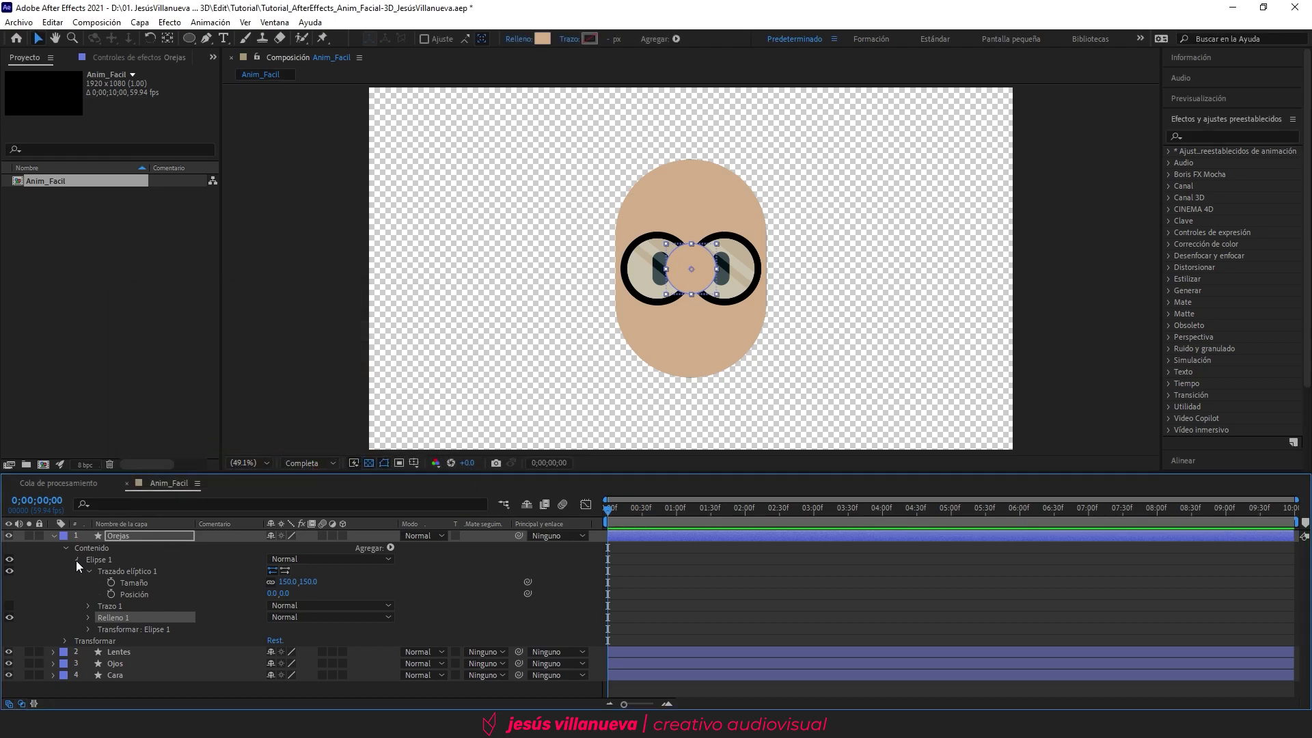
Step: Duplicate Elipse 1 to create Elipse 2
{"action": "left_click", "coordinate": [76, 561]}
{"action": "left_click", "coordinate": [100, 559]}
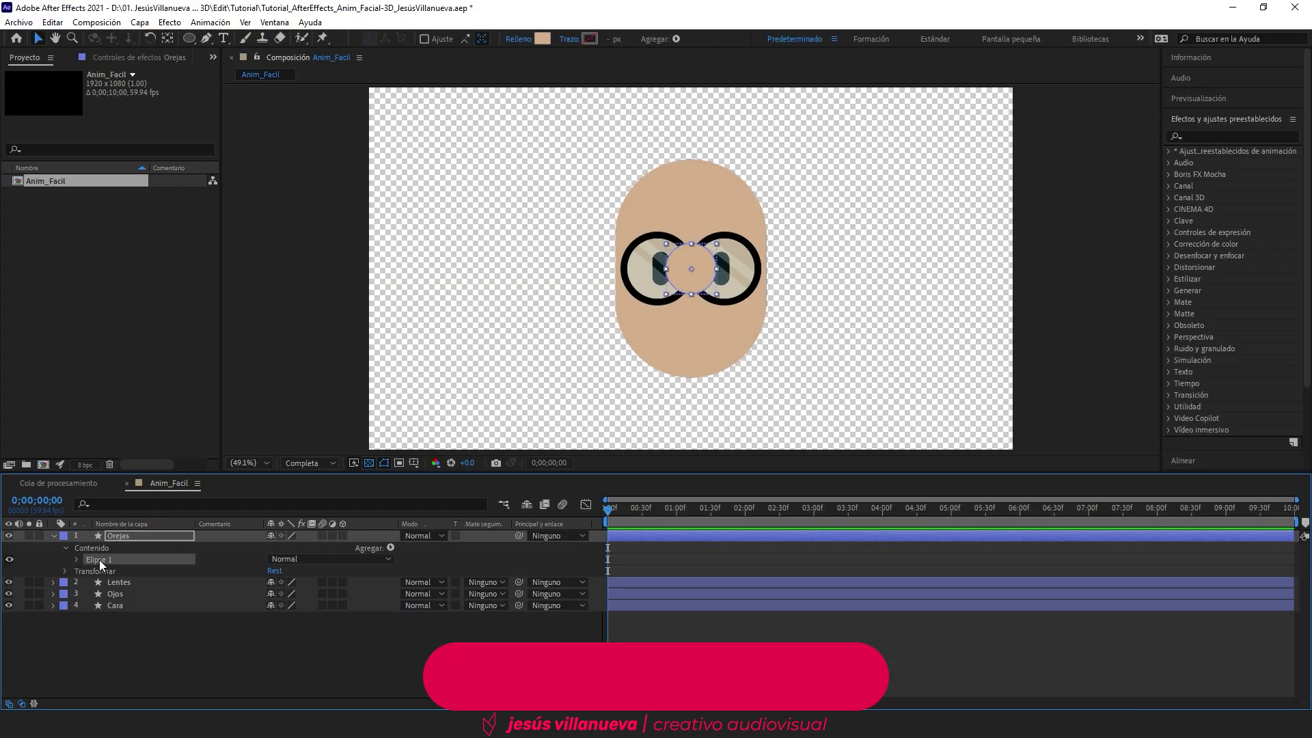
{"action": "key", "text": "ctrl+d"}
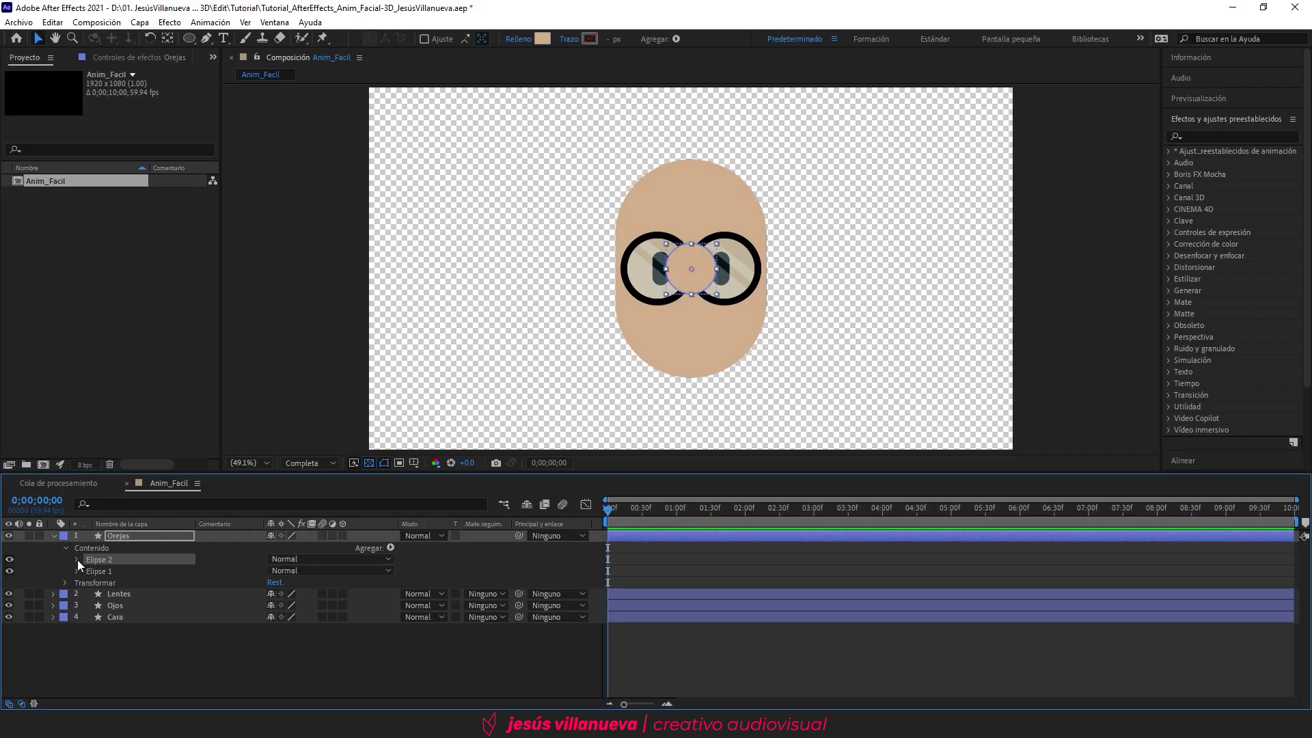
Step: Change Elipse 2's fill colour to black (000000)
{"action": "left_click", "coordinate": [77, 560]}
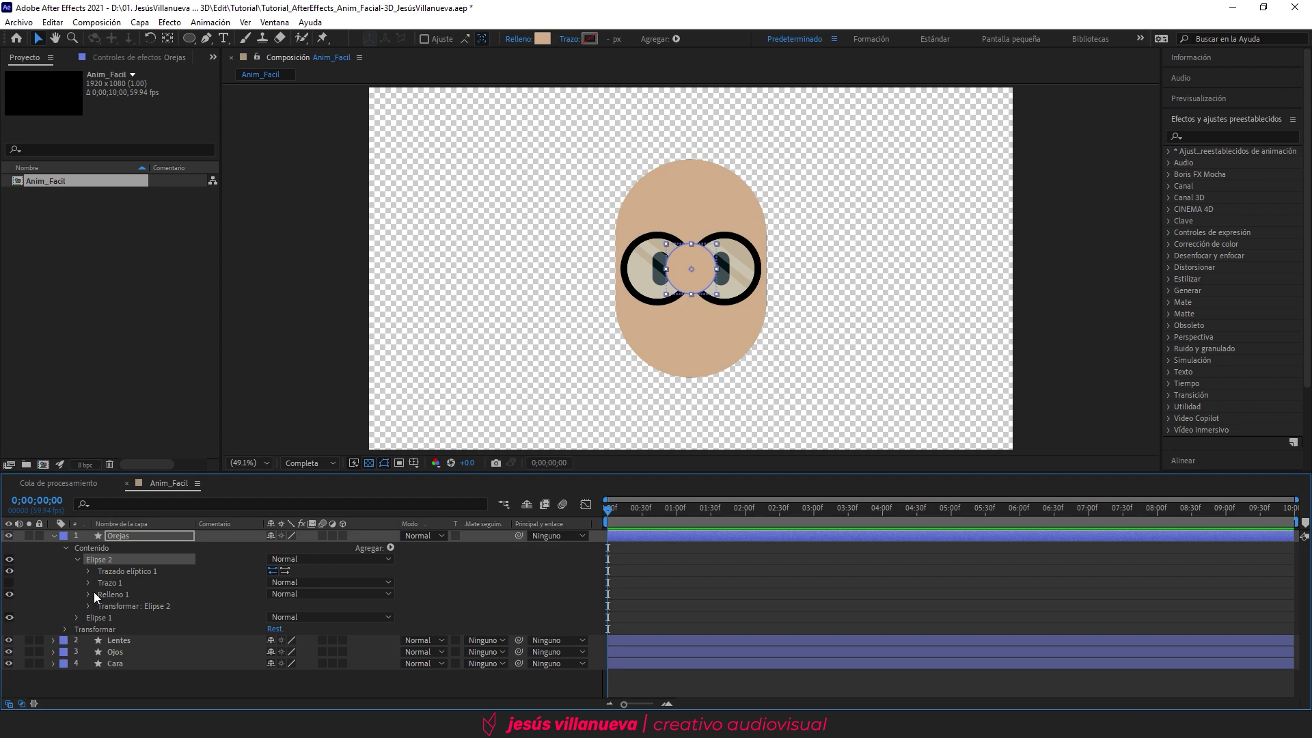
{"action": "left_click", "coordinate": [89, 595]}
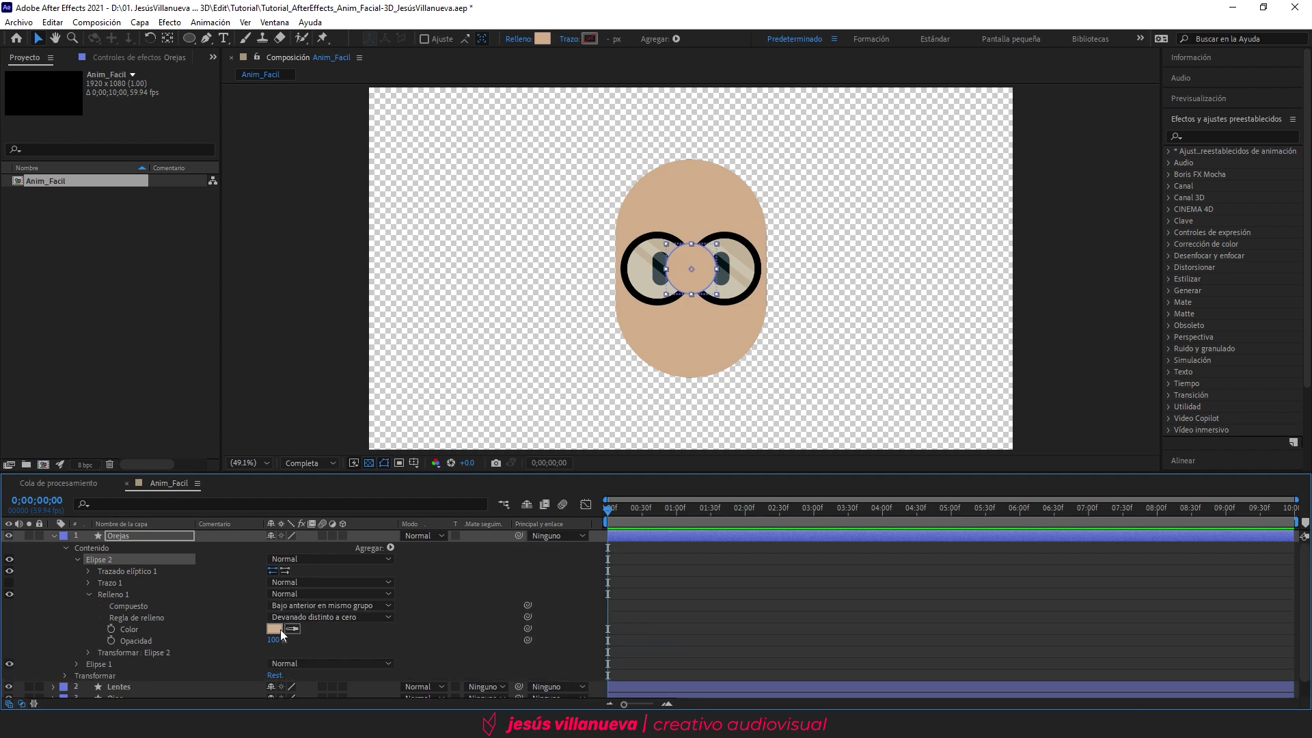
{"action": "left_click", "coordinate": [274, 628]}
{"action": "left_click_drag", "start_coordinate": [214, 454], "coordinate": [129, 490]}
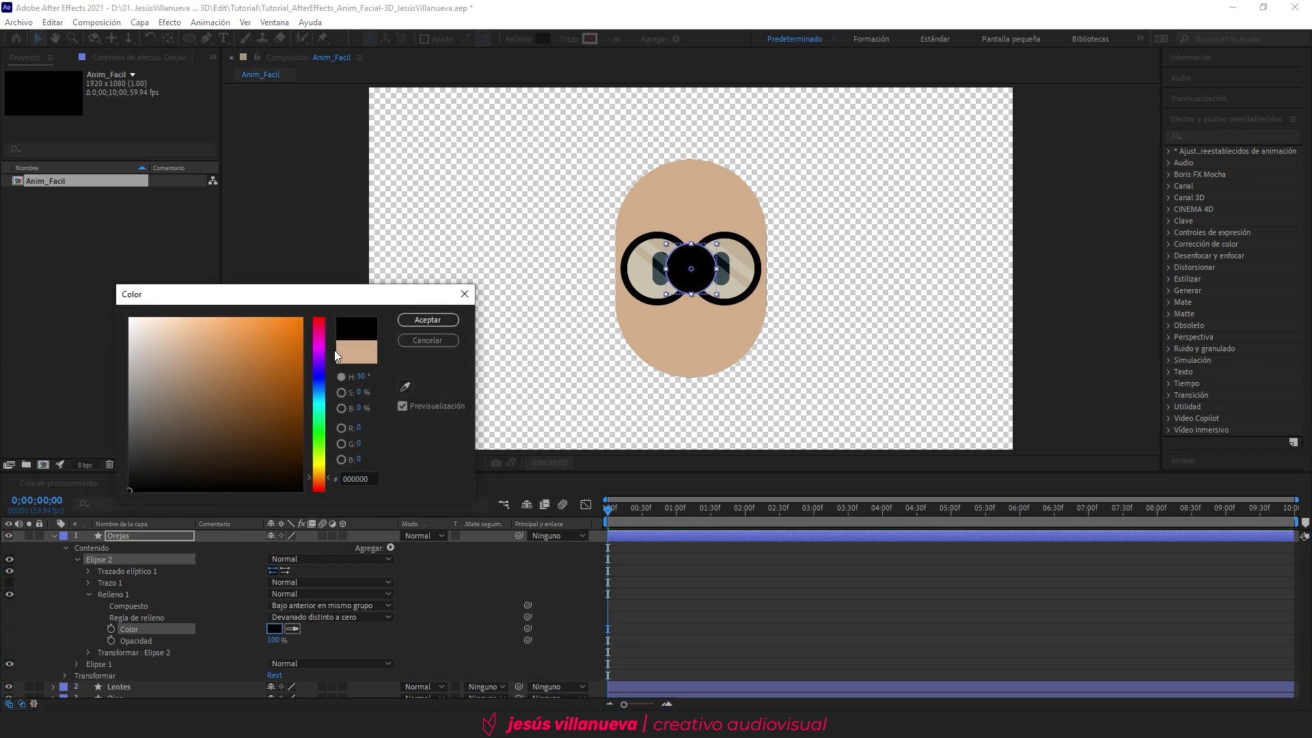
{"action": "left_click", "coordinate": [418, 319]}
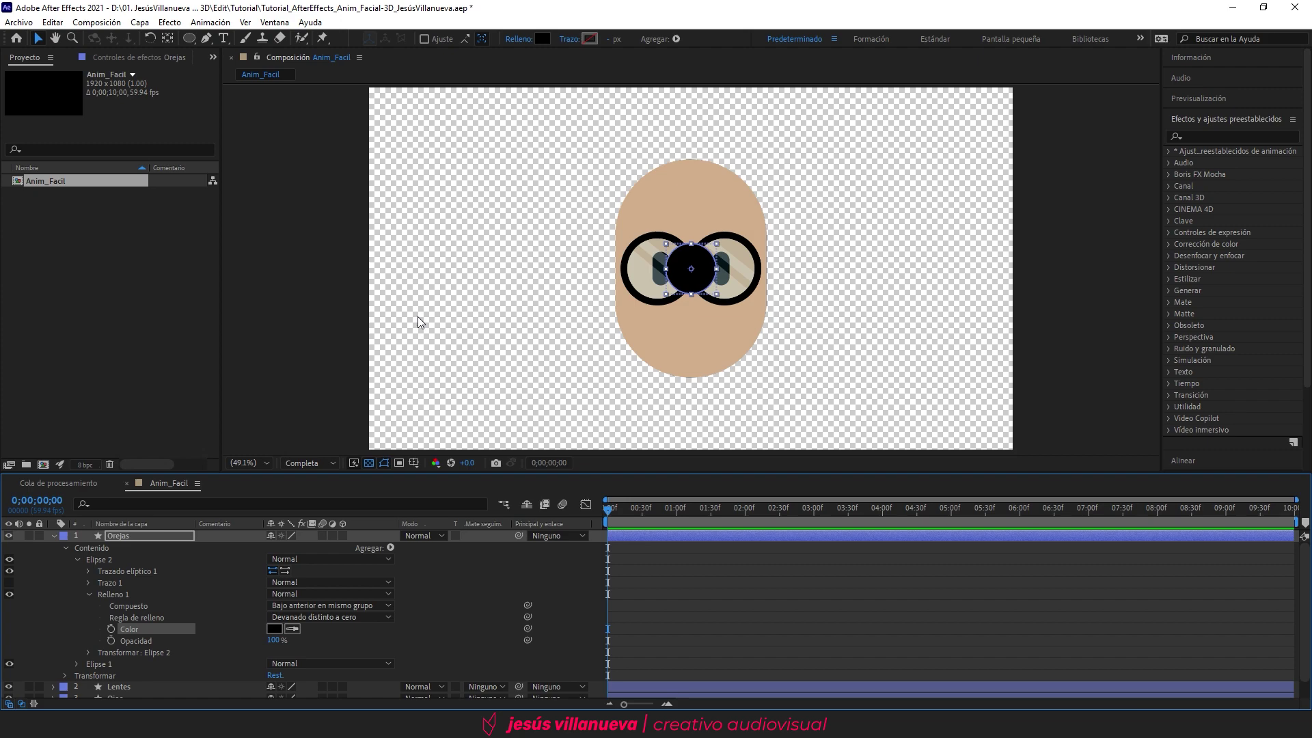
{"action": "left_click", "coordinate": [89, 593]}
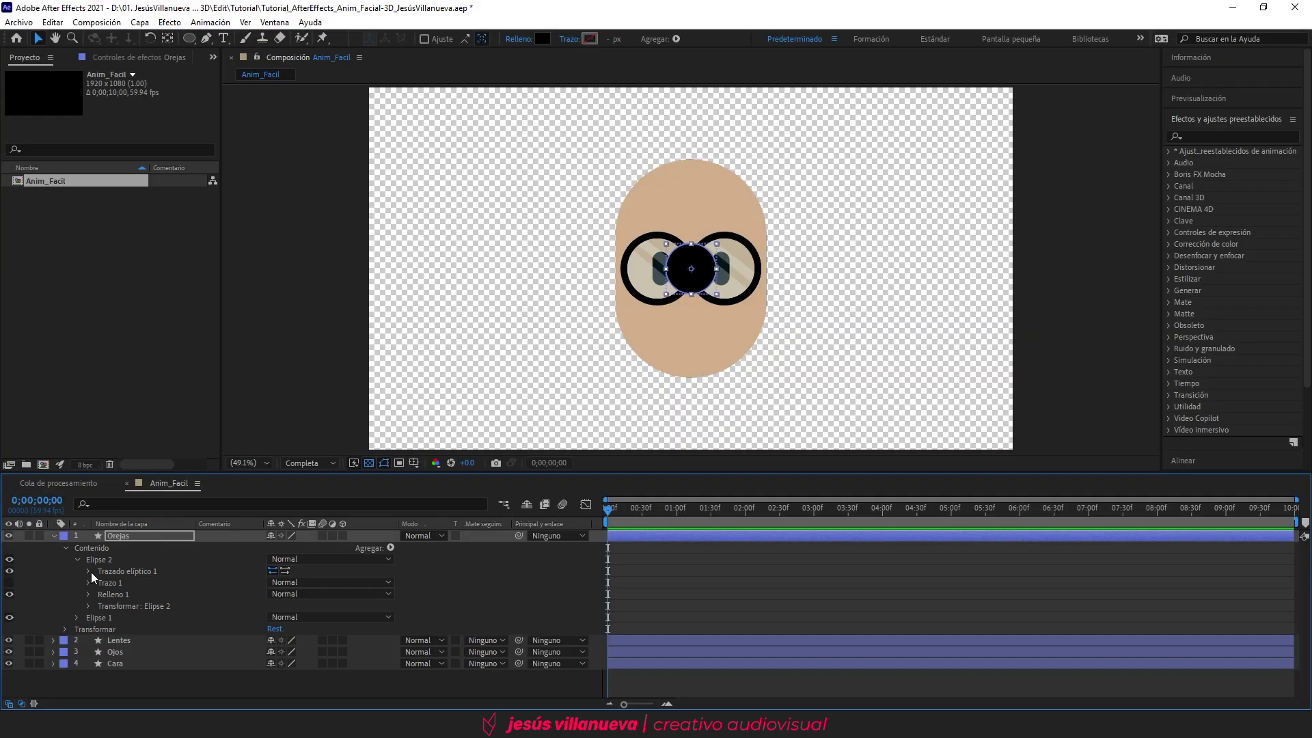
Step: Give Elipse 2's path size 50×50 and position -25, 25
{"action": "left_click", "coordinate": [89, 571]}
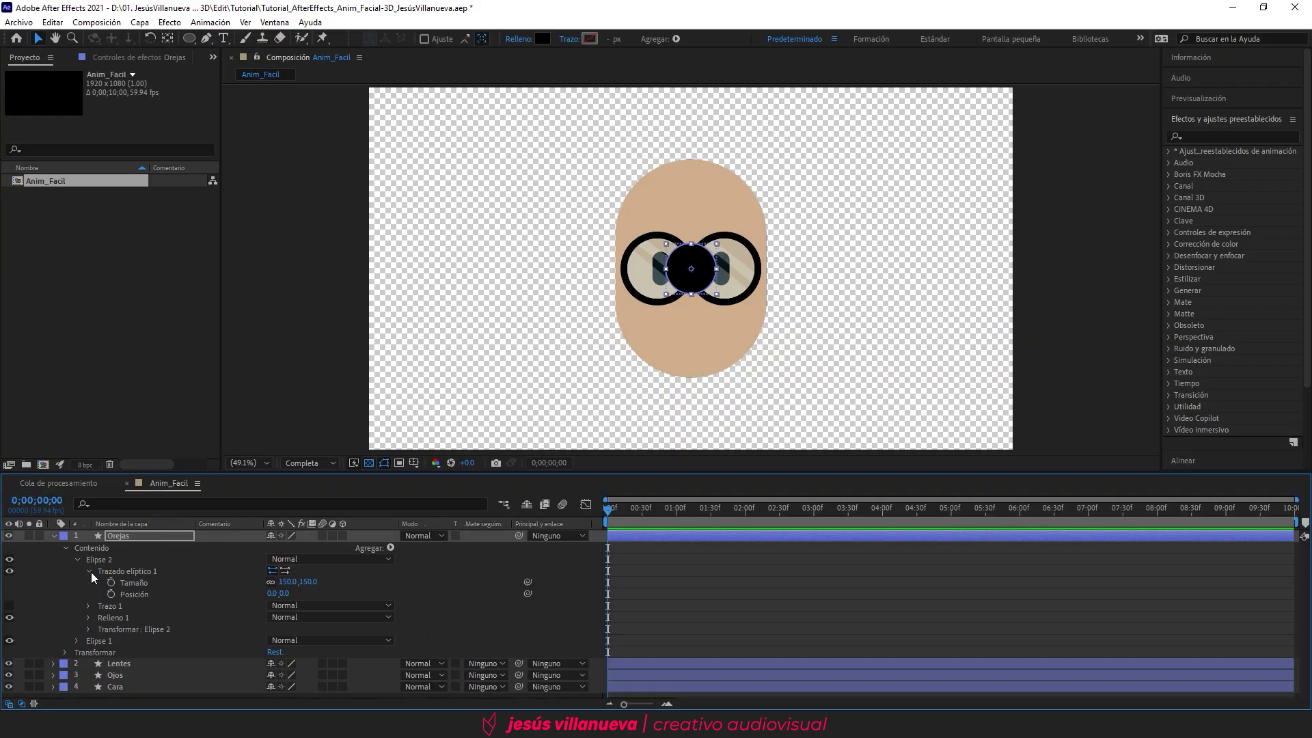
{"action": "left_click", "coordinate": [305, 581]}
{"action": "type", "text": "50"}
{"action": "key", "text": "Return"}
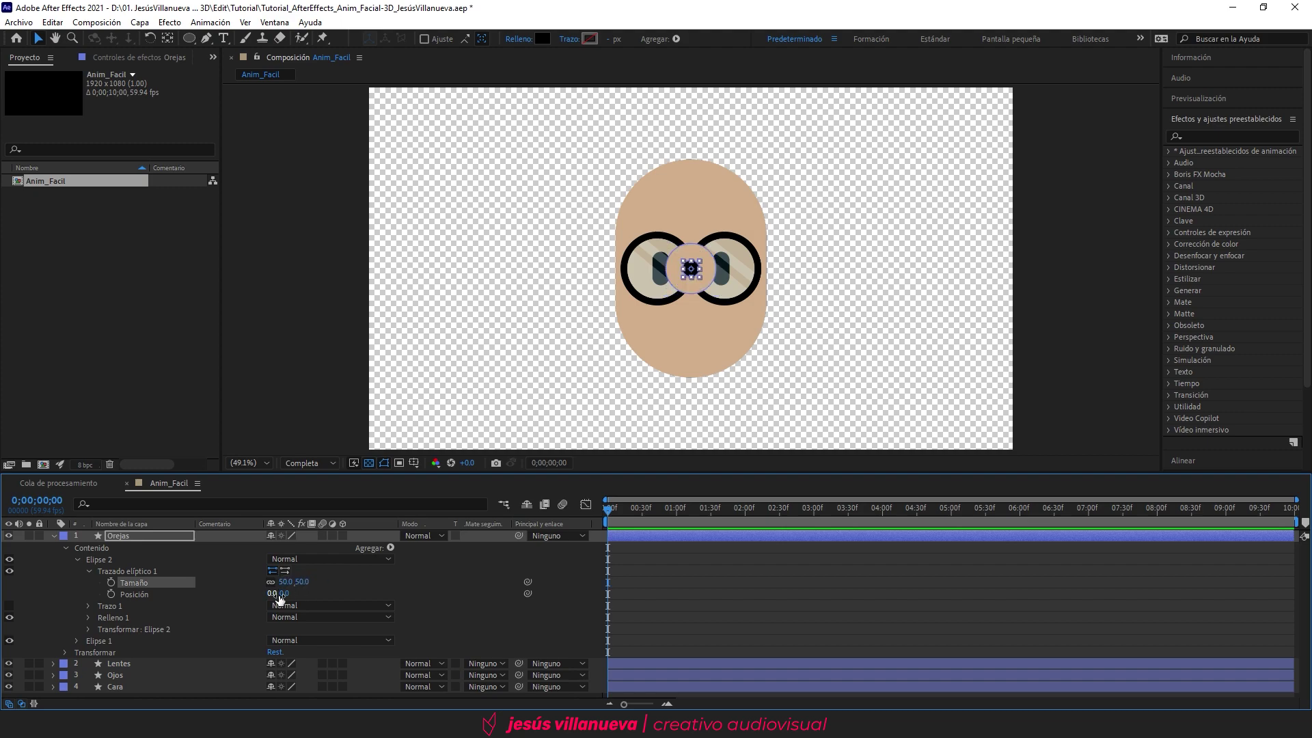
{"action": "left_click", "coordinate": [273, 593]}
{"action": "type", "text": "-"}
{"action": "key", "text": "Return"}
{"action": "left_click", "coordinate": [291, 594]}
{"action": "type", "text": "25"}
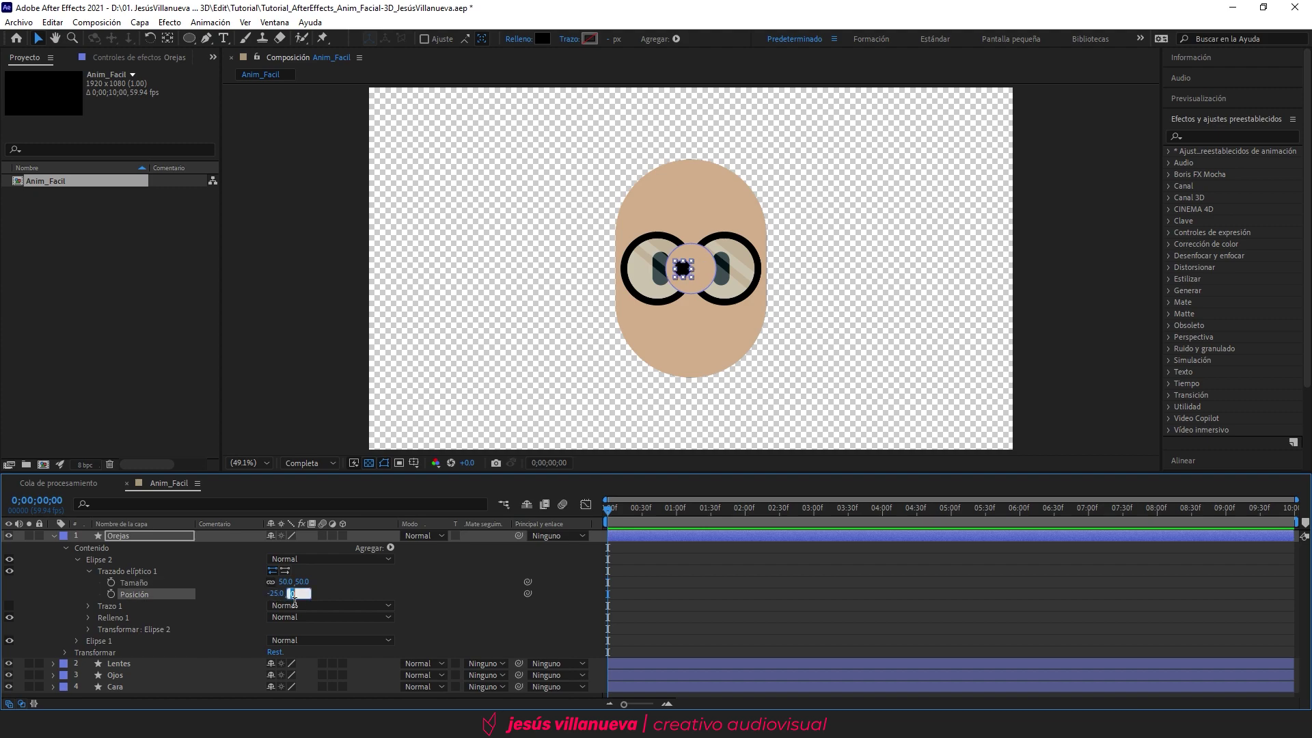
{"action": "type", "text": "2"}
{"action": "key", "text": "Return"}
{"action": "left_click", "coordinate": [493, 573]}
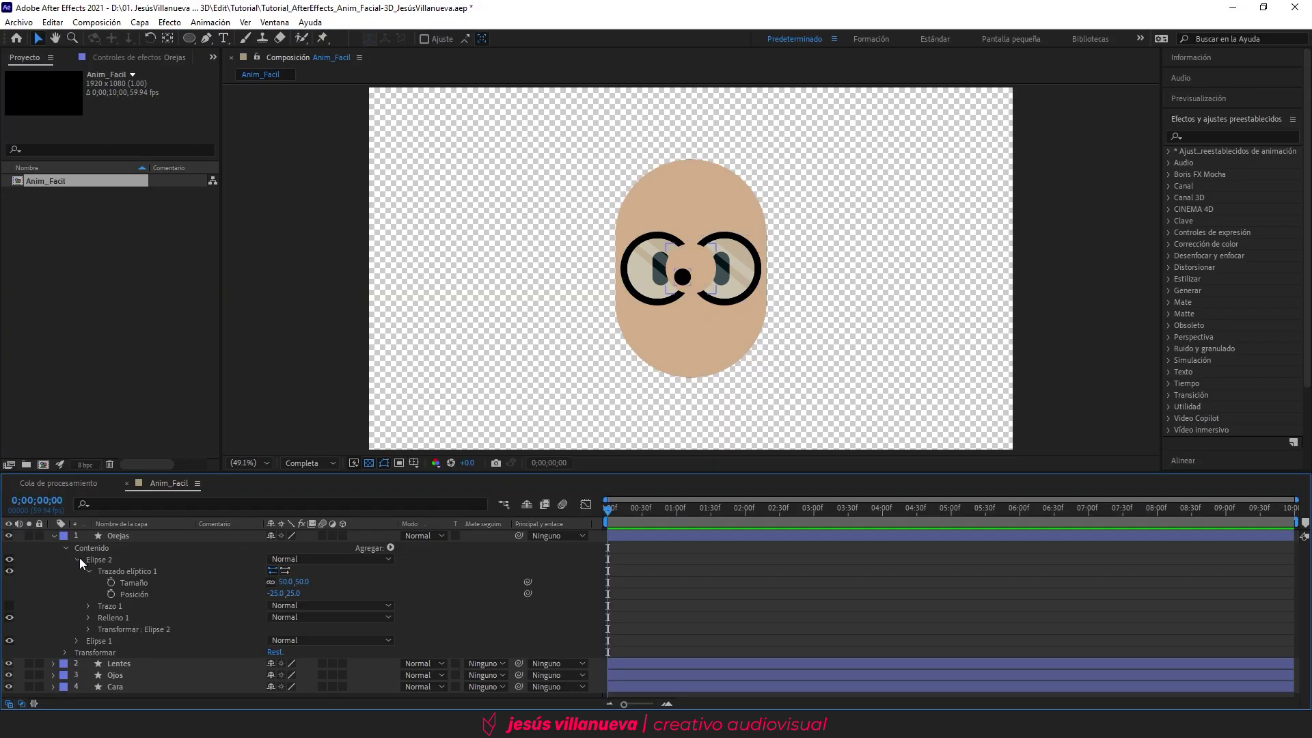
{"action": "left_click", "coordinate": [77, 560]}
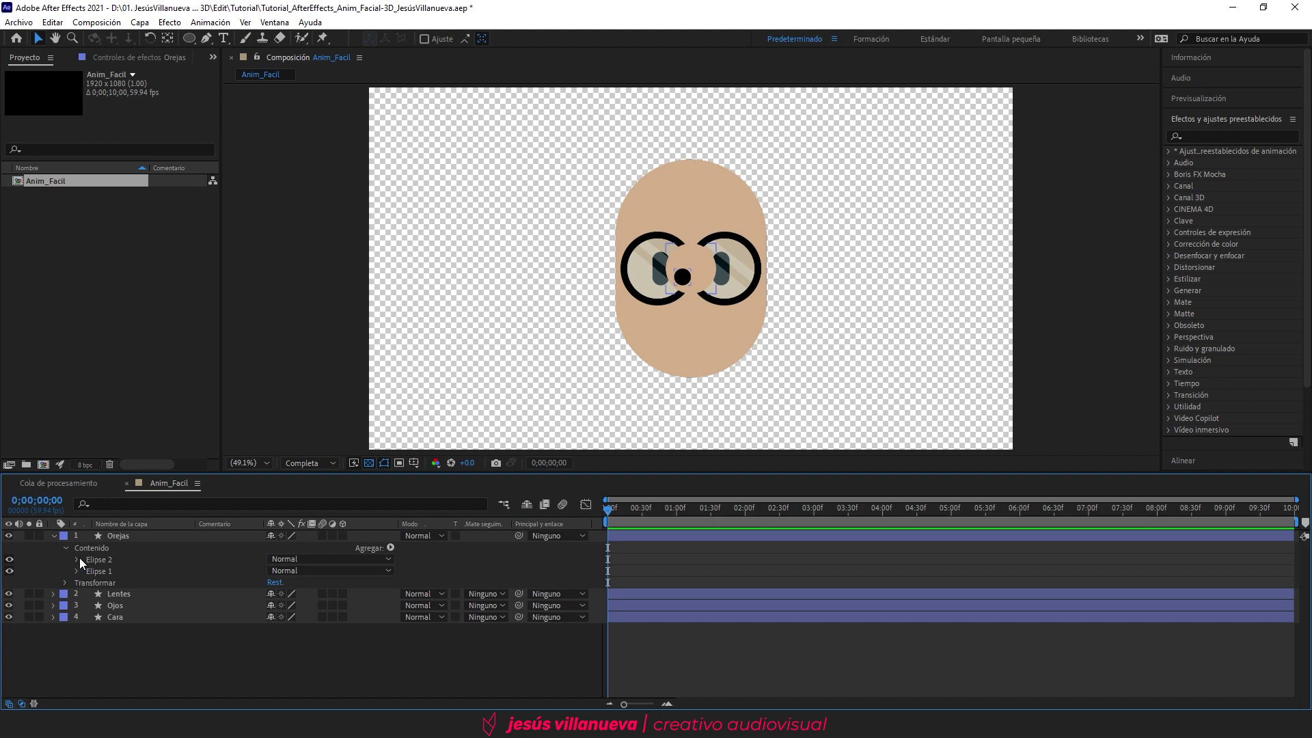
Step: Add an empty group named Oreja_Izq to the Orejas layer
{"action": "left_click", "coordinate": [110, 536]}
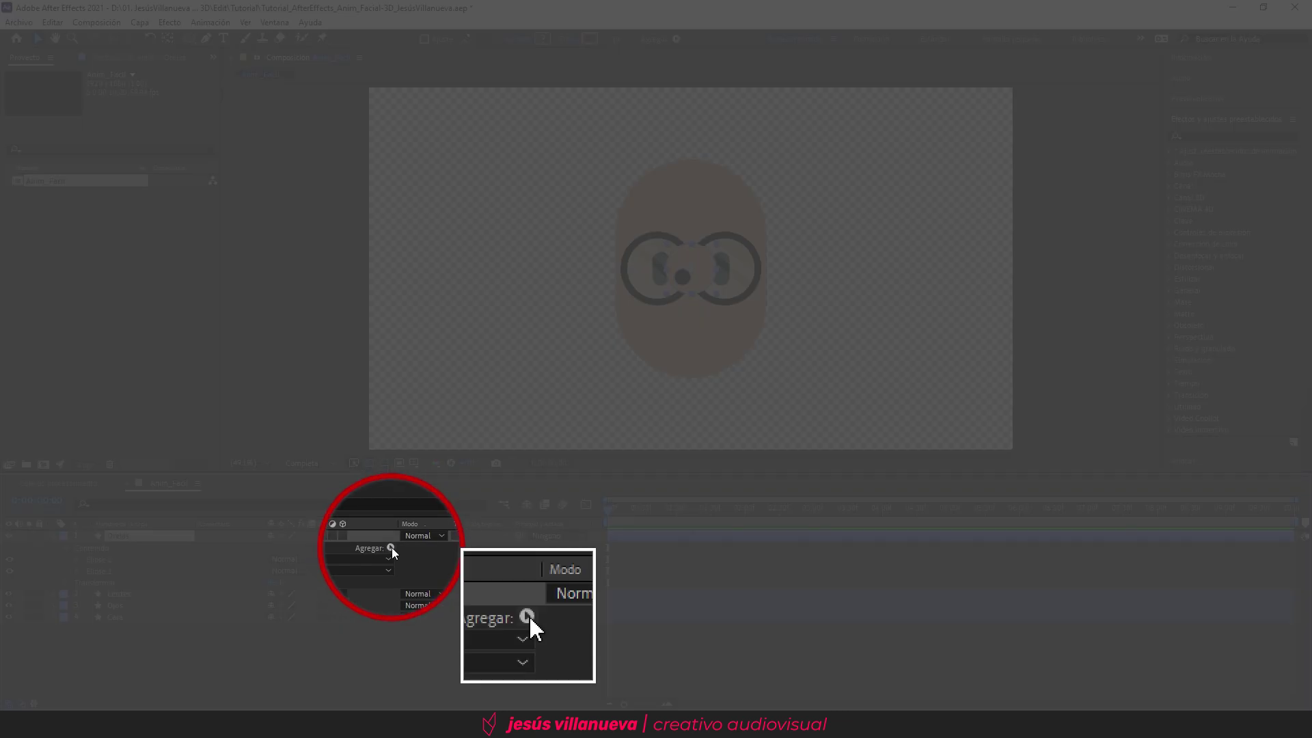
{"action": "left_click", "coordinate": [391, 547]}
{"action": "left_click", "coordinate": [440, 248]}
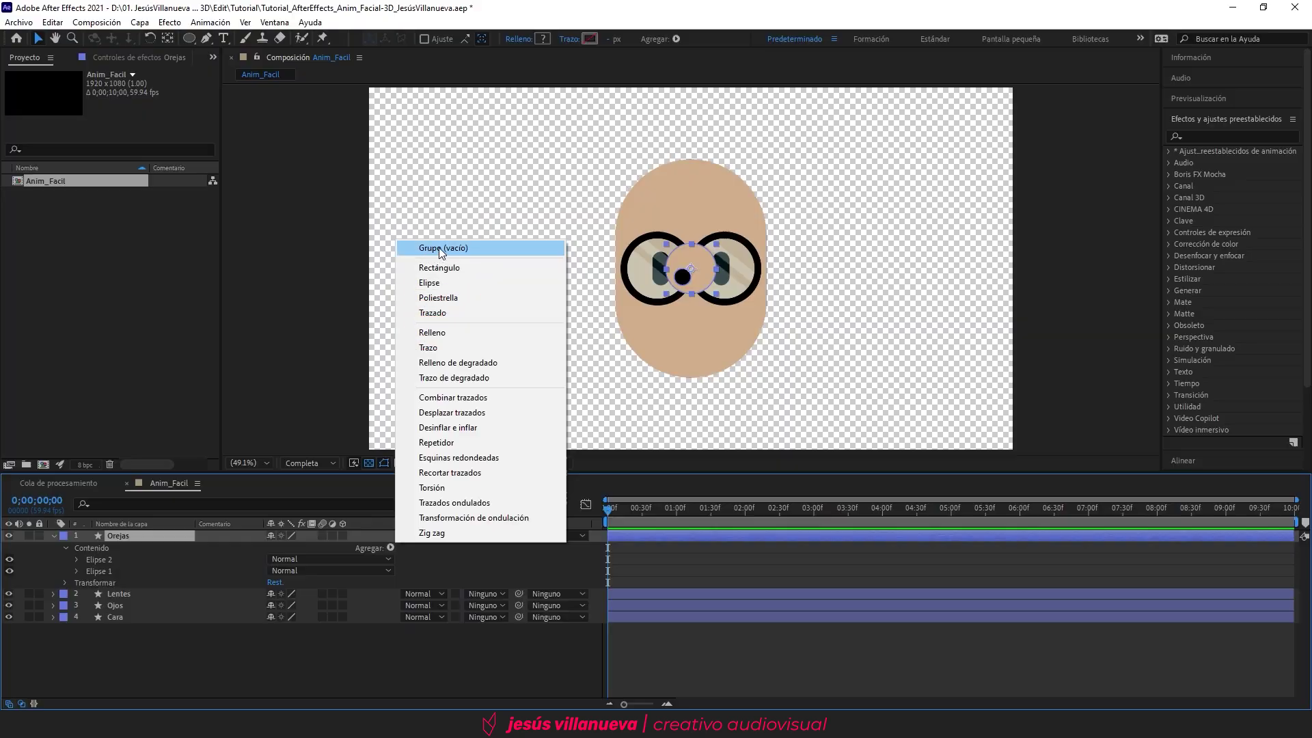
{"action": "left_click", "coordinate": [96, 584]}
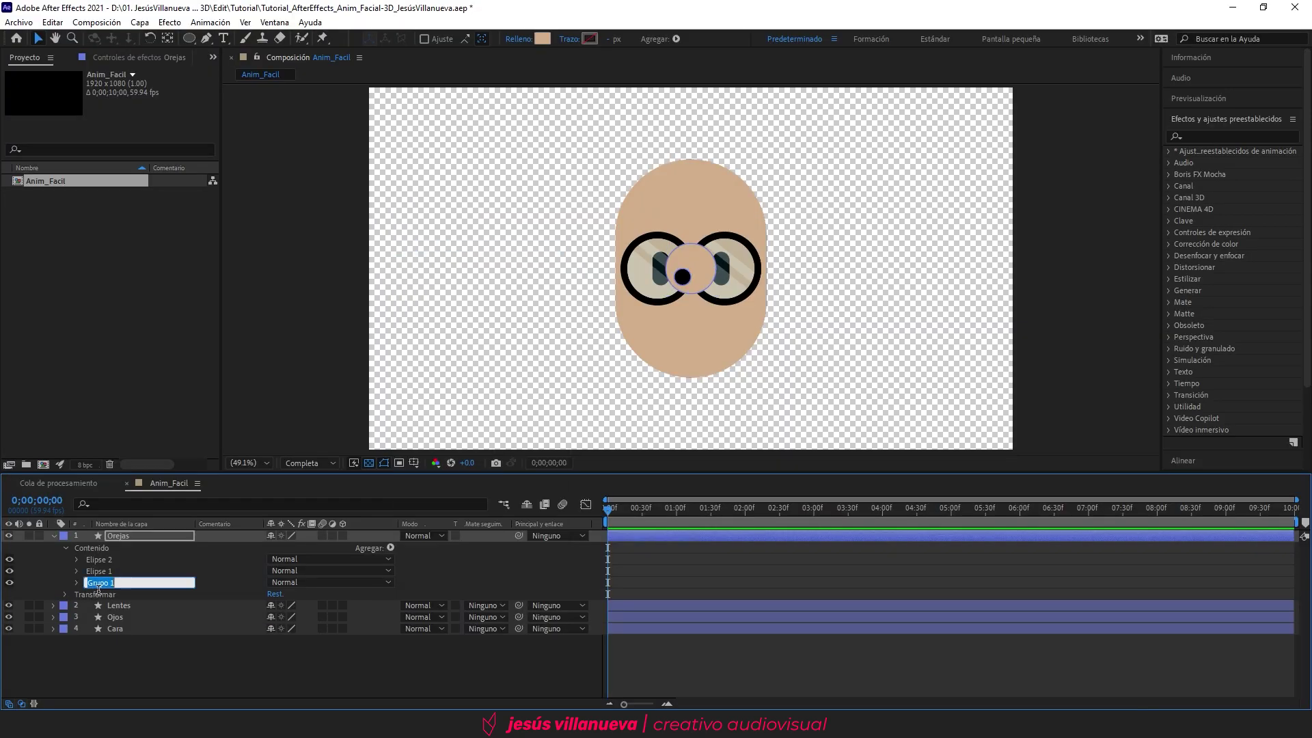
{"action": "type", "text": "Oreja_"}
{"action": "type", "text": "Izq"}
{"action": "key", "text": "Return"}
Step: Move both ellipses into Oreja_Izq and set its Position X to -225
{"action": "left_click", "coordinate": [103, 572]}
{"action": "left_click_drag", "start_coordinate": [103, 567], "coordinate": [108, 584]}
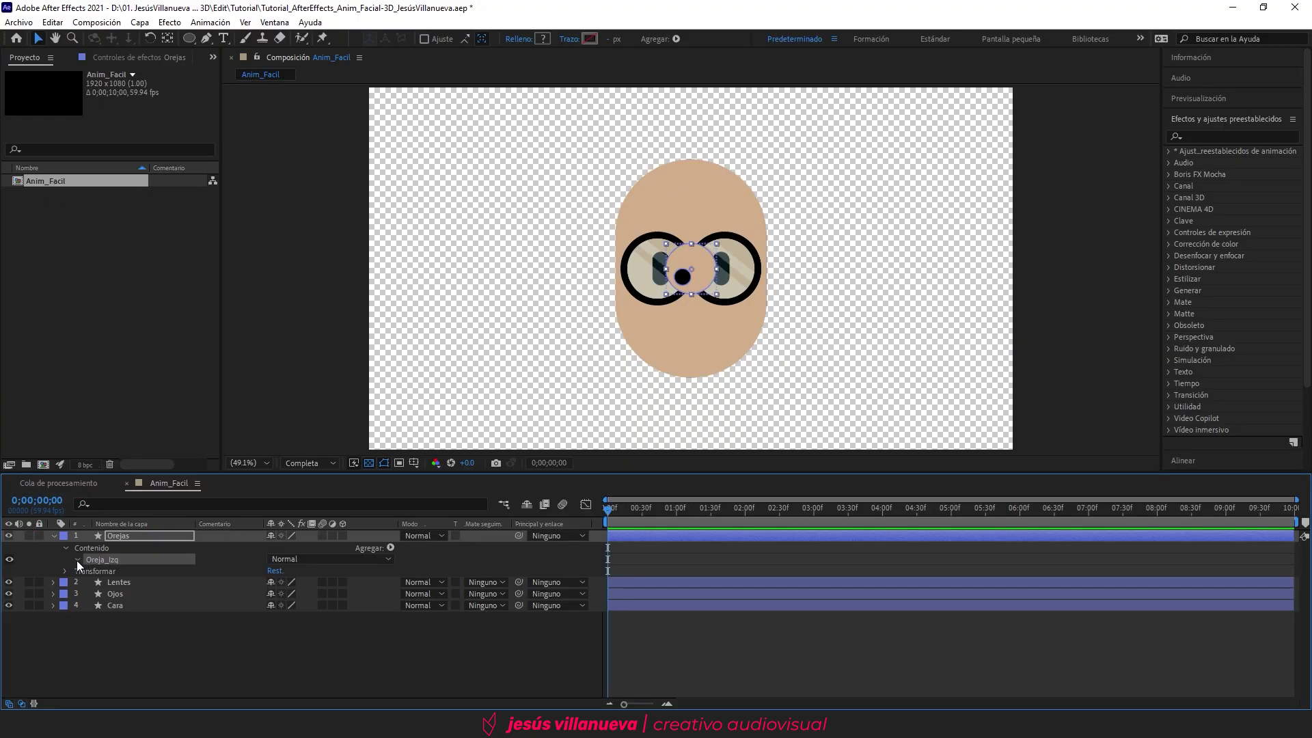
{"action": "left_click", "coordinate": [77, 560]}
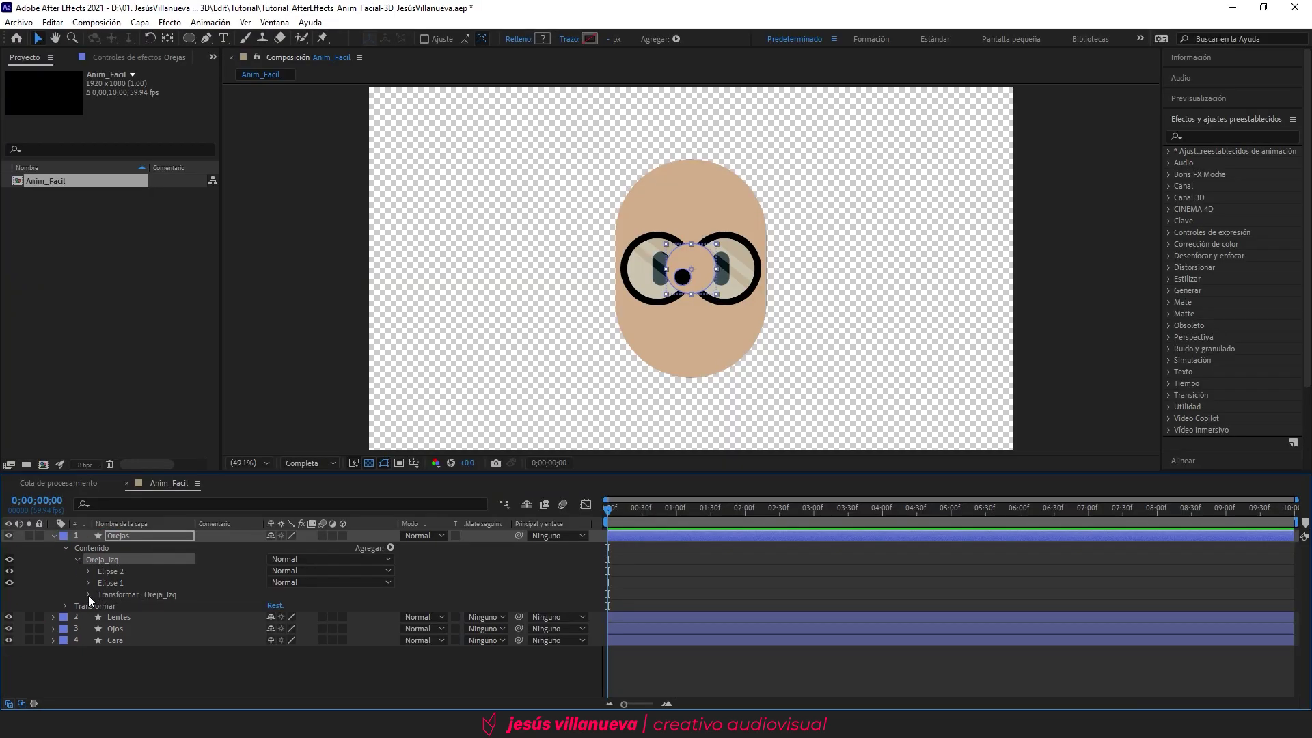
{"action": "left_click", "coordinate": [88, 594]}
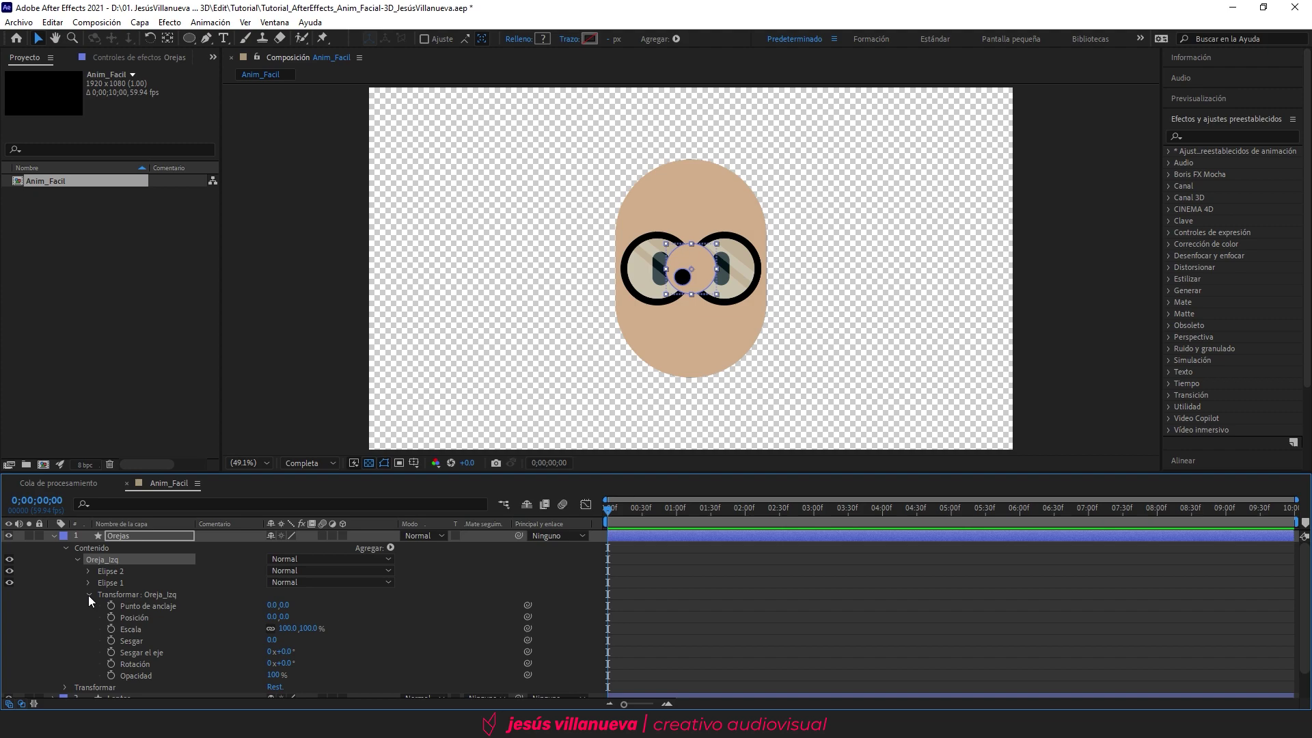
{"action": "left_click", "coordinate": [270, 617]}
{"action": "type", "text": "-225"}
{"action": "key", "text": "Return"}
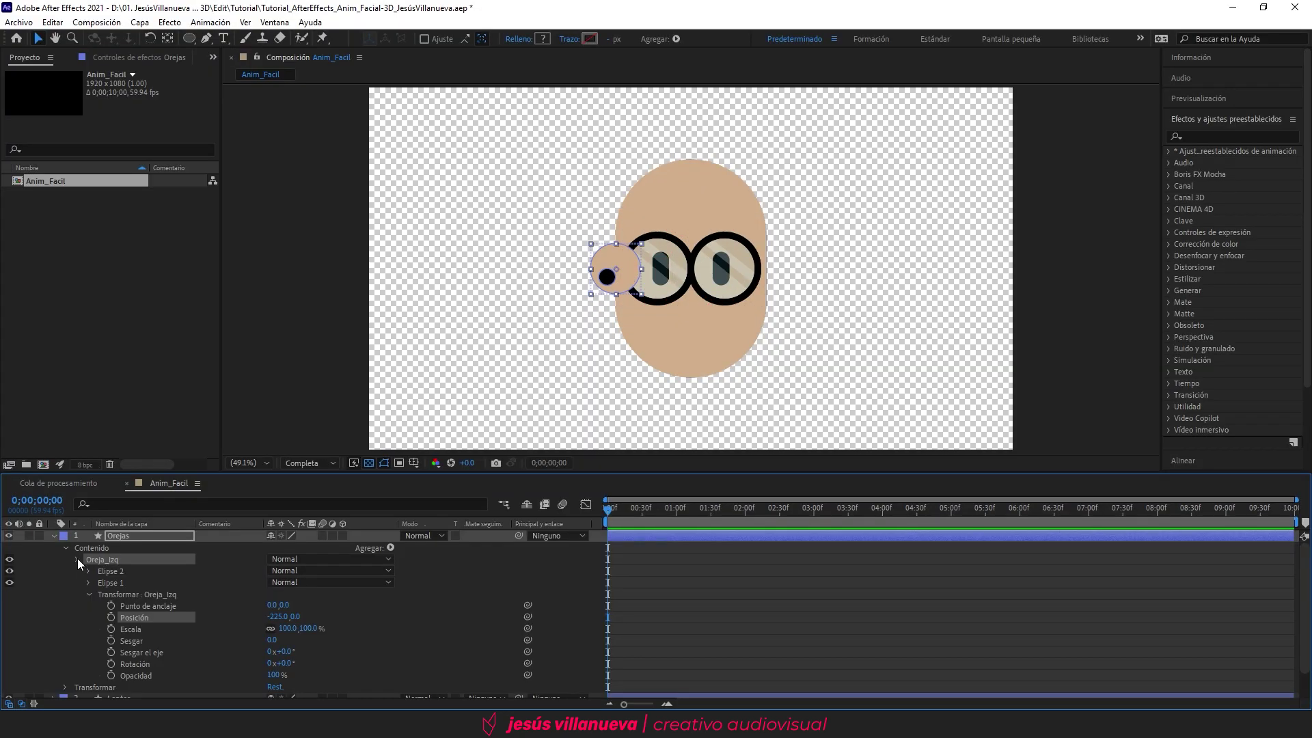
Step: Duplicate the Oreja_Izq group and rename the copy Oreja_Der
{"action": "left_click", "coordinate": [76, 559]}
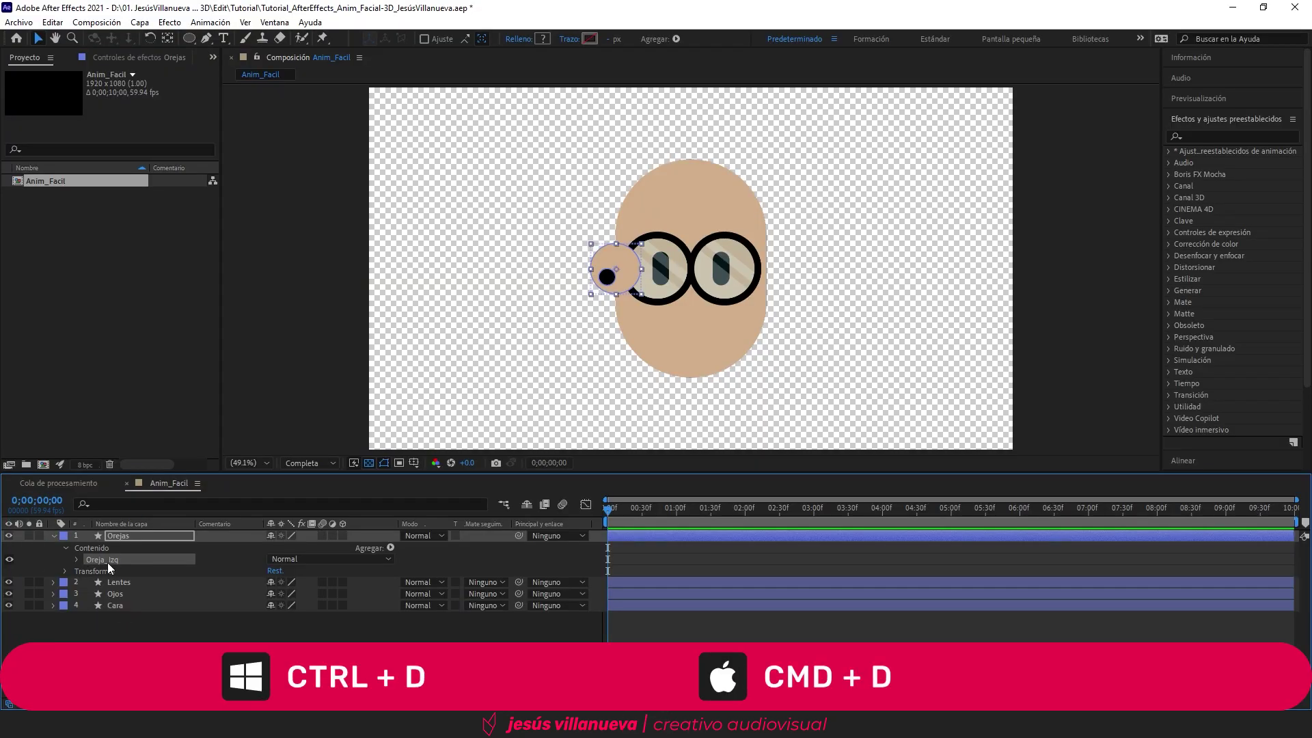
{"action": "key", "text": "ctrl+d"}
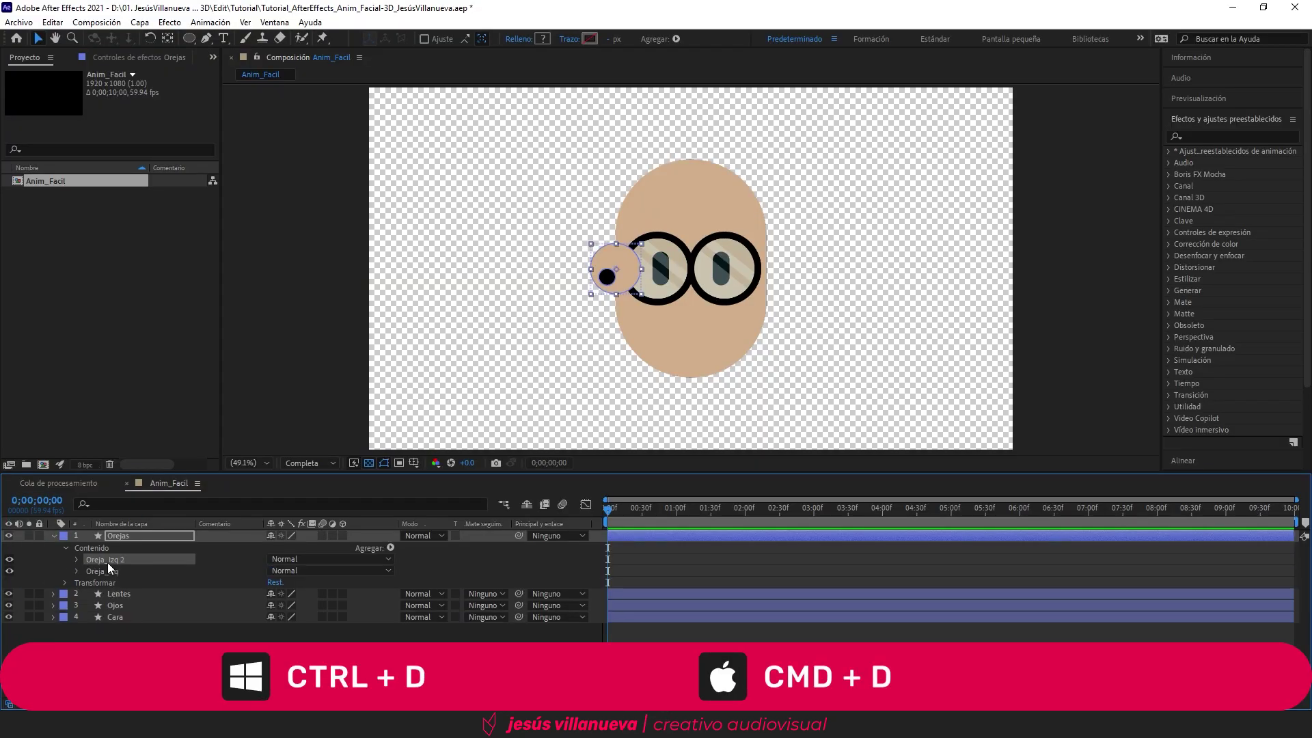
{"action": "key", "text": "Return"}
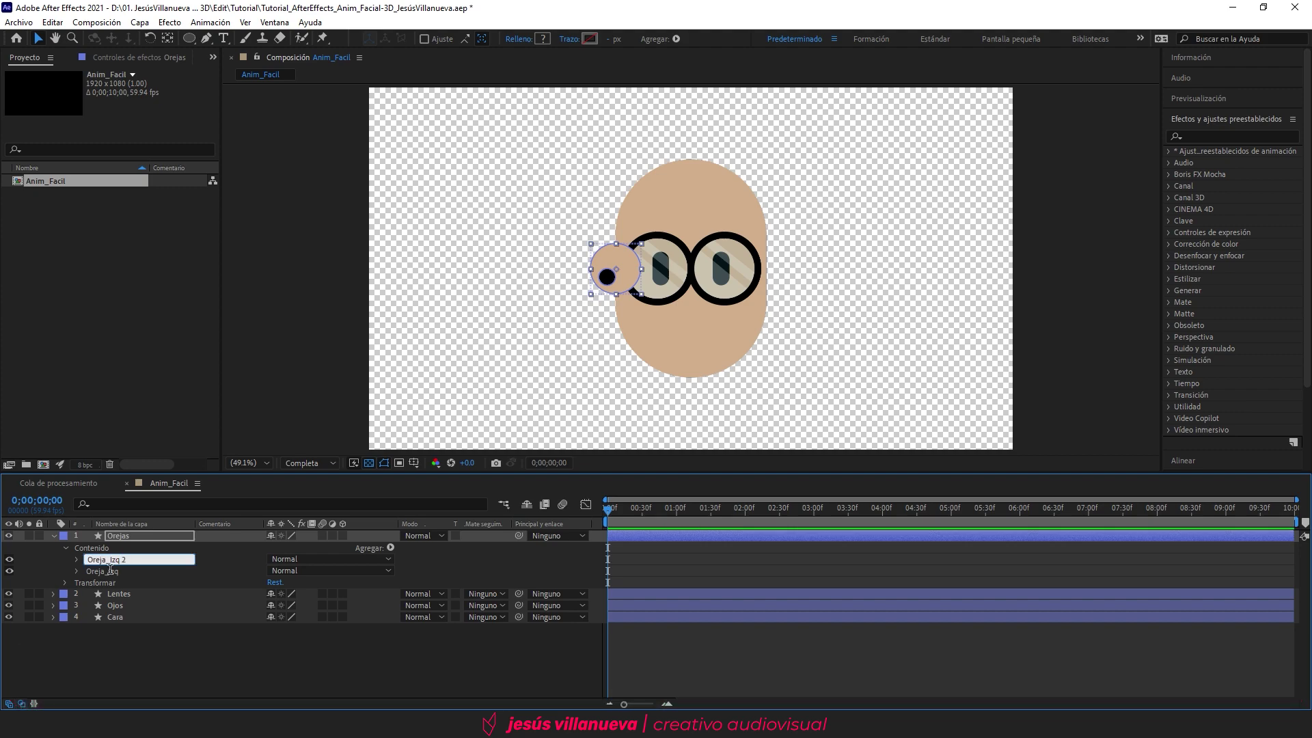
{"action": "type", "text": "Der"}
{"action": "key", "text": "Return"}
Step: Set Oreja_Der's Position X to 225 and its inner dot's path Position X to 25
{"action": "left_click", "coordinate": [77, 559]}
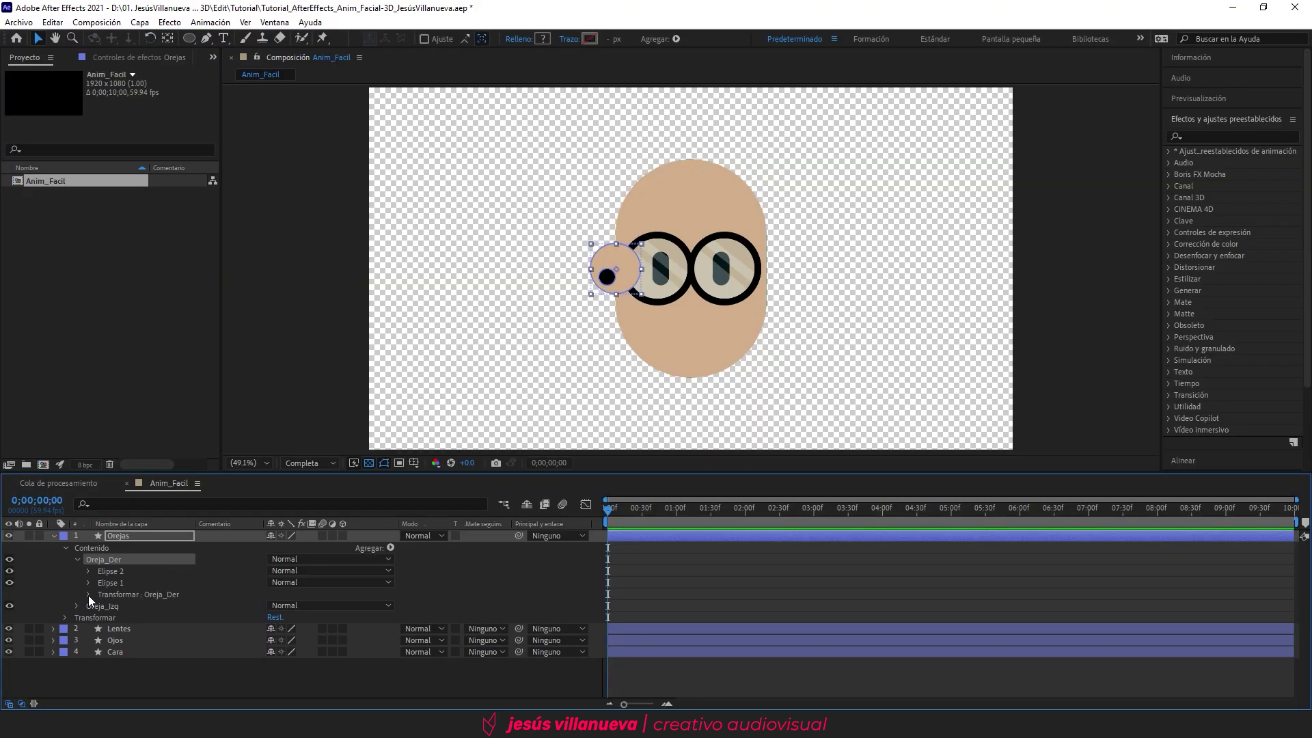
{"action": "left_click", "coordinate": [88, 594]}
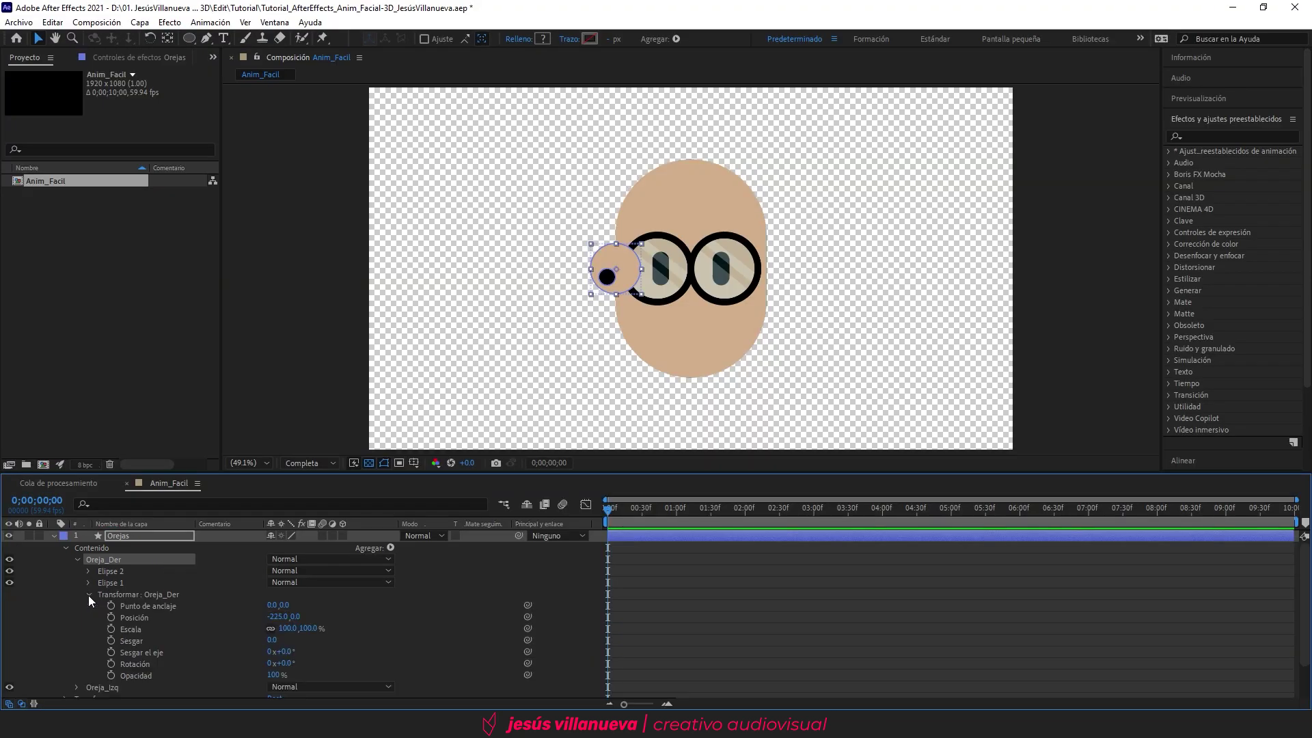
{"action": "left_click", "coordinate": [278, 617]}
{"action": "type", "text": "22"}
{"action": "key", "text": "Return"}
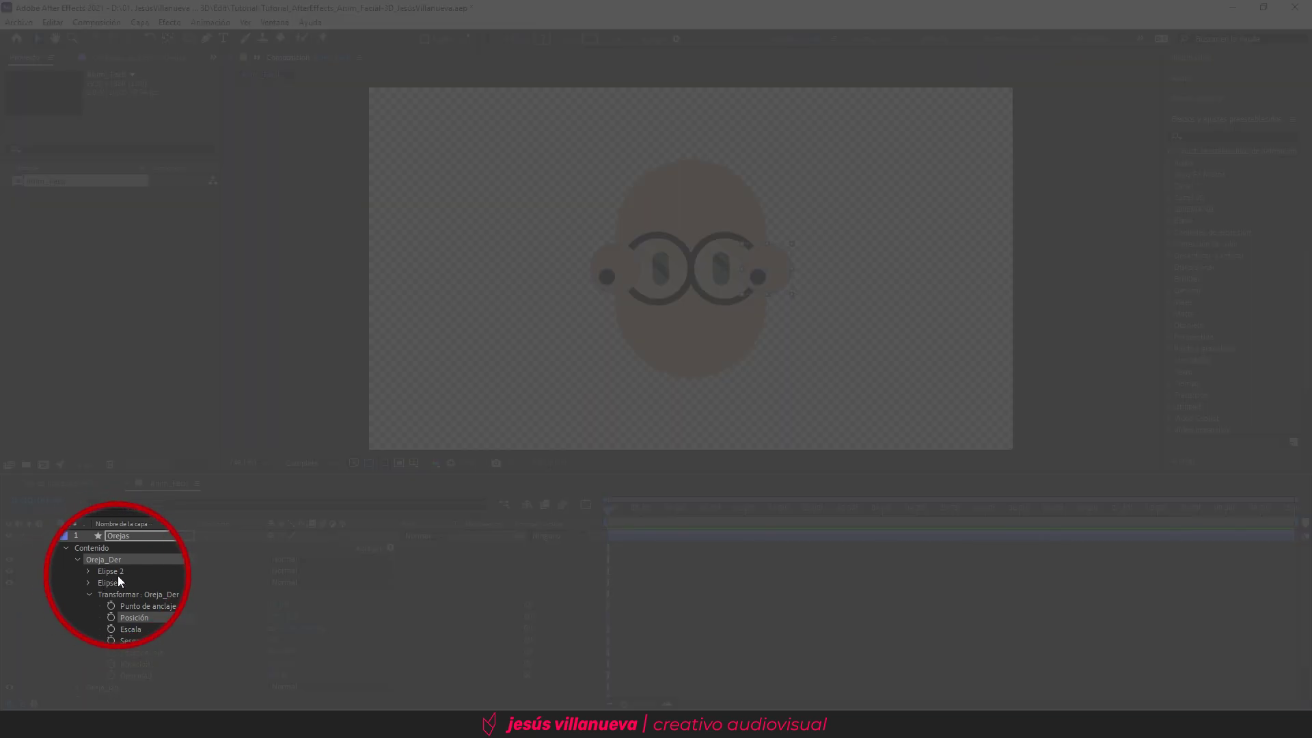
{"action": "left_click", "coordinate": [88, 571]}
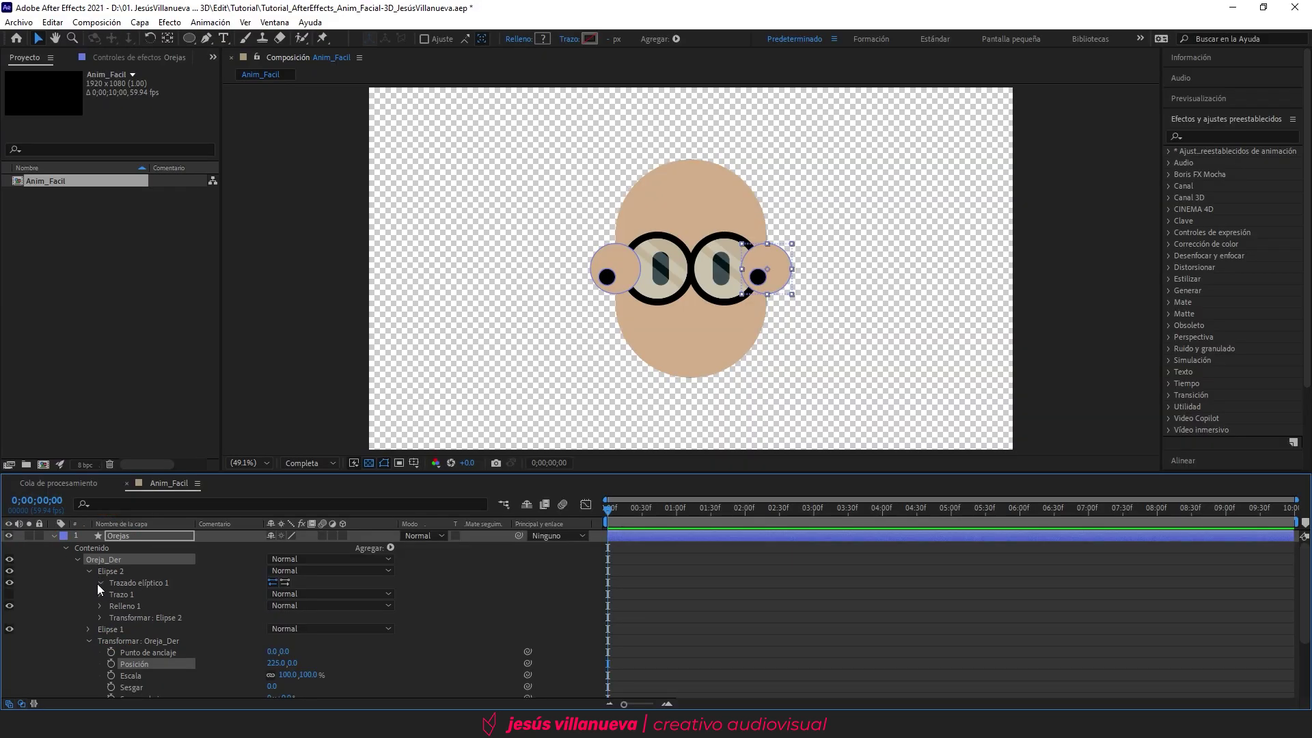
{"action": "left_click", "coordinate": [99, 582]}
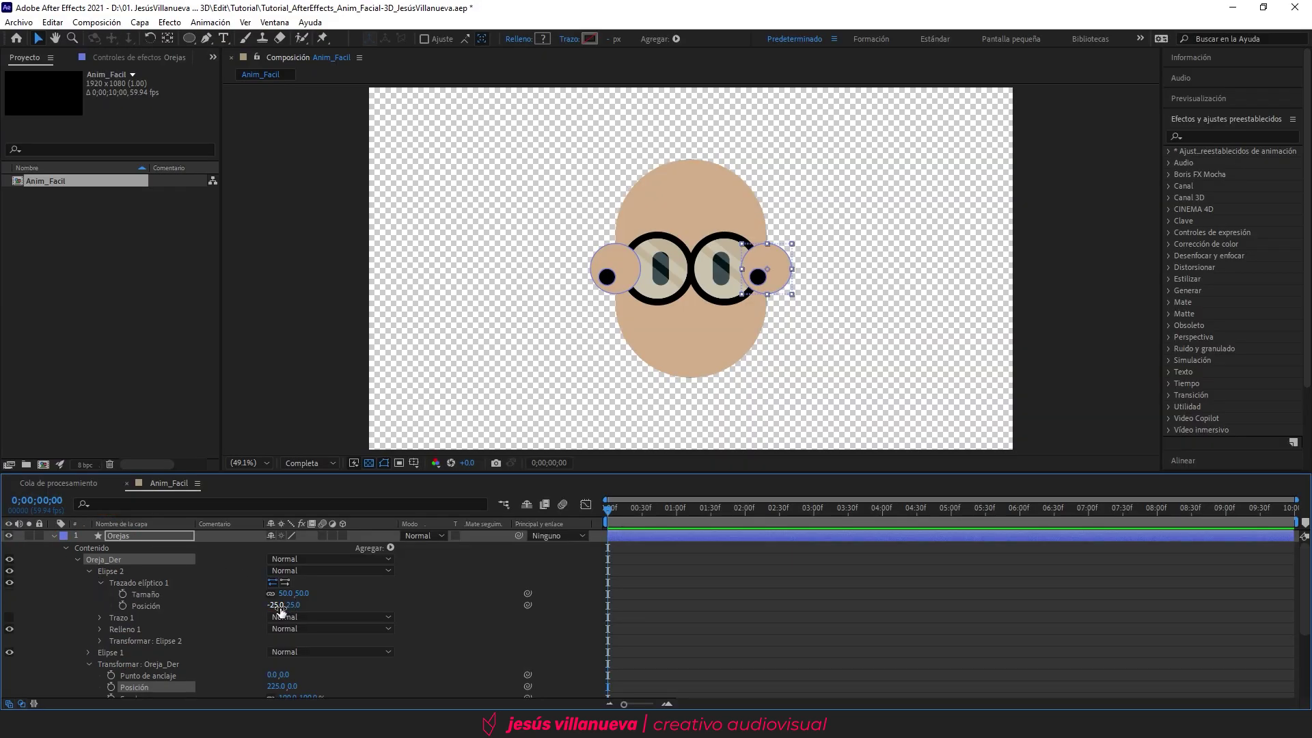
{"action": "left_click", "coordinate": [278, 606]}
{"action": "type", "text": "25"}
{"action": "key", "text": "Return"}
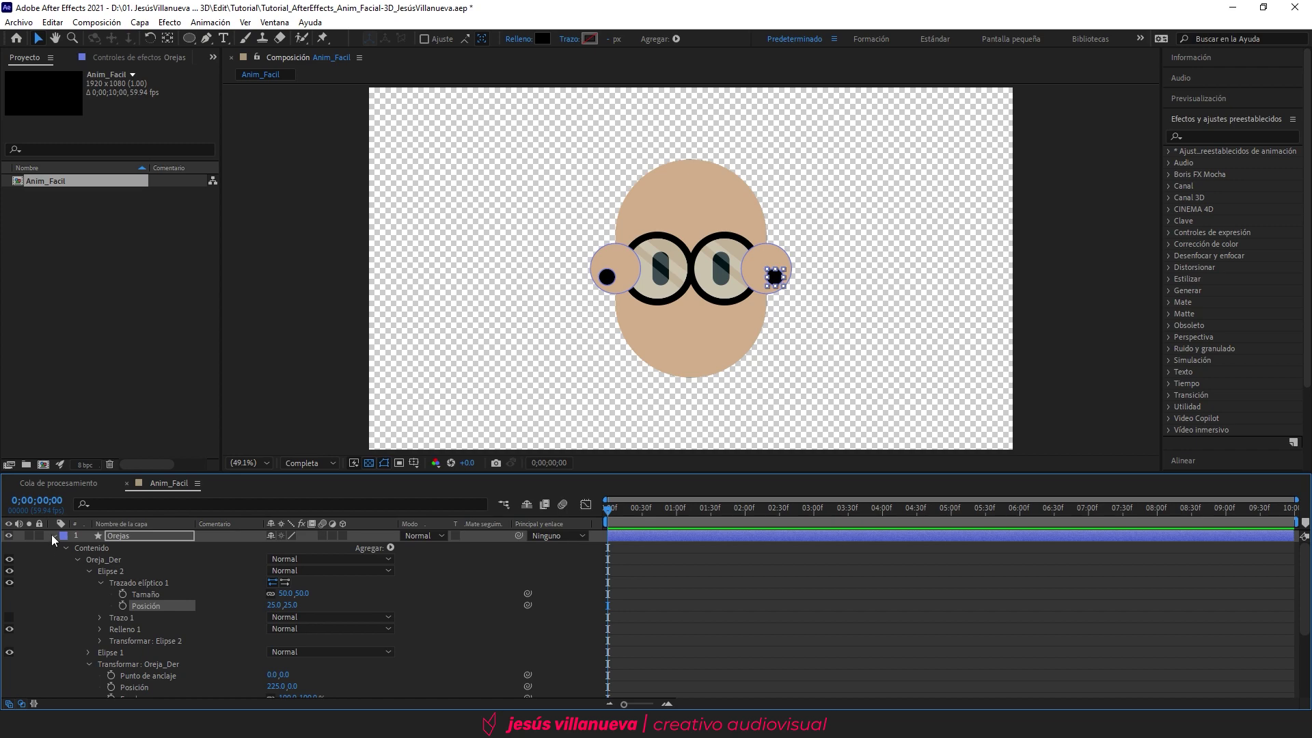
Step: Move the Orejas layer to the bottom of the stack, below Cara
{"action": "left_click", "coordinate": [54, 535]}
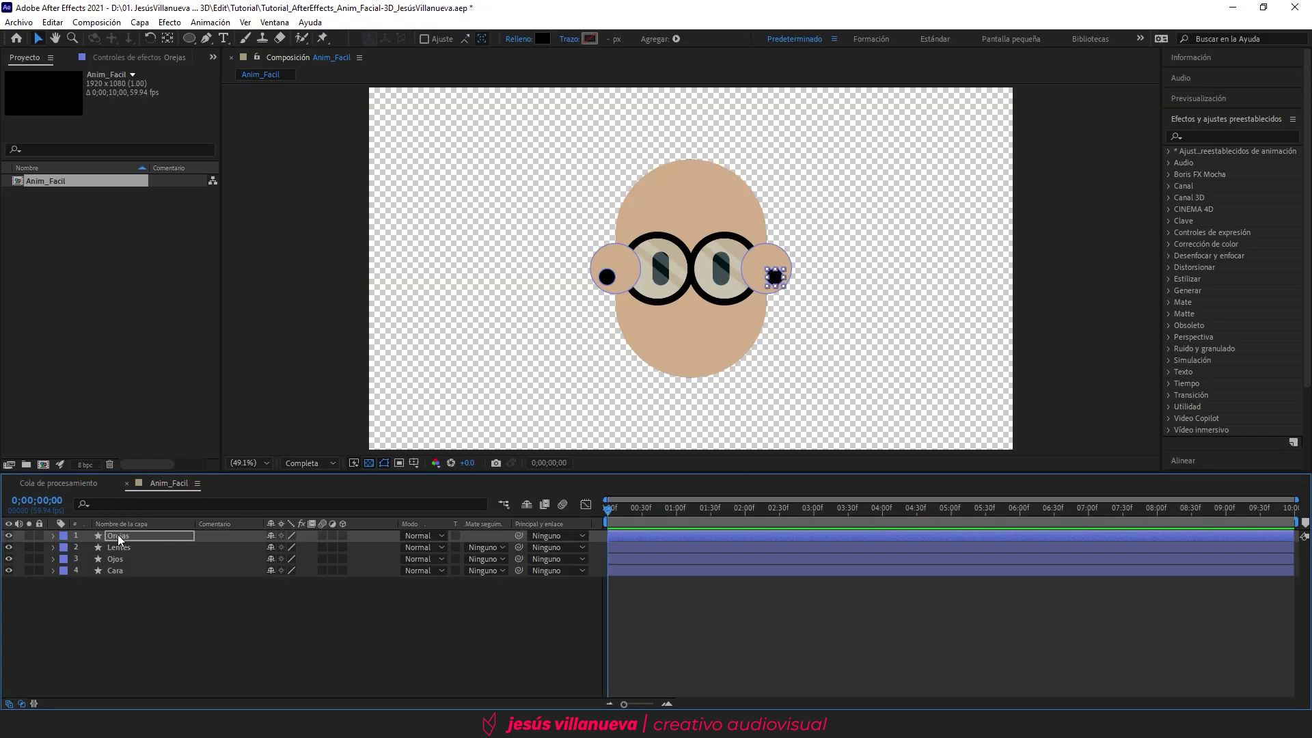
{"action": "left_click_drag", "start_coordinate": [117, 534], "coordinate": [118, 592]}
{"action": "left_click", "coordinate": [117, 592]}
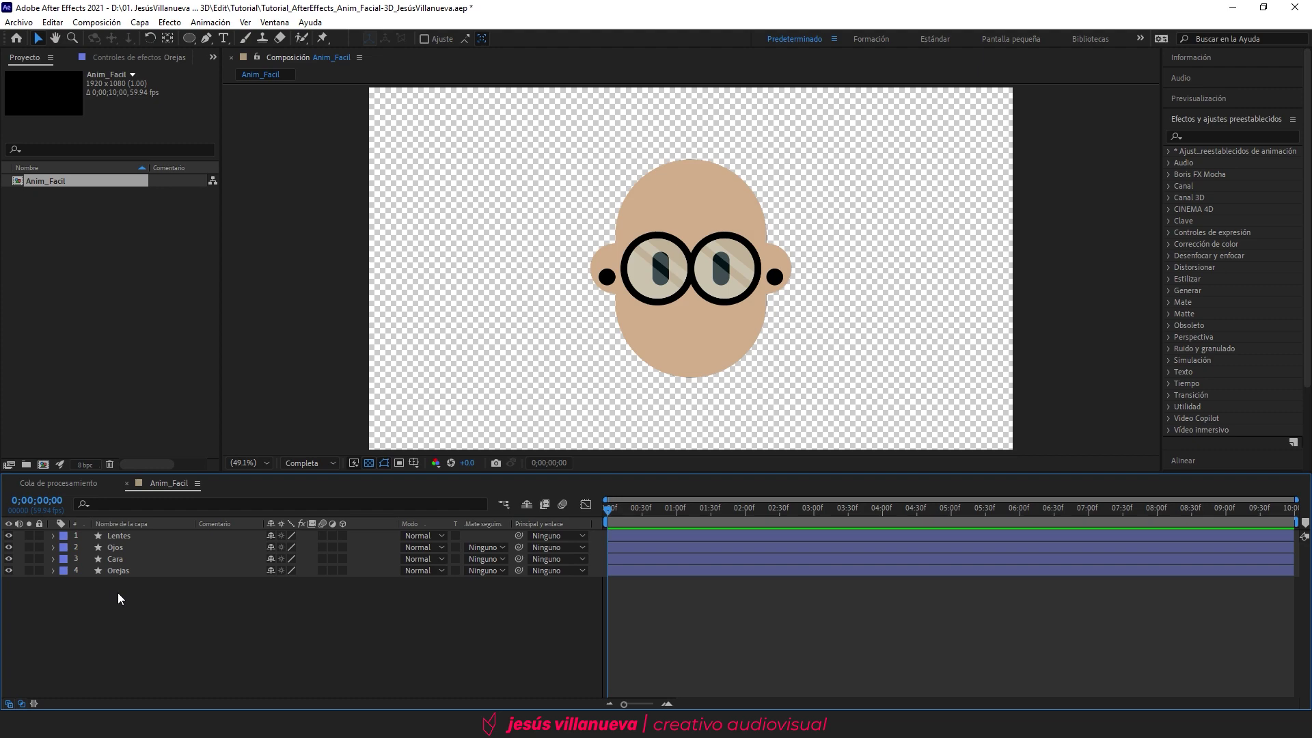
Step: Create a full-frame rectangle shape layer with a white fill
{"action": "left_click", "coordinate": [189, 39]}
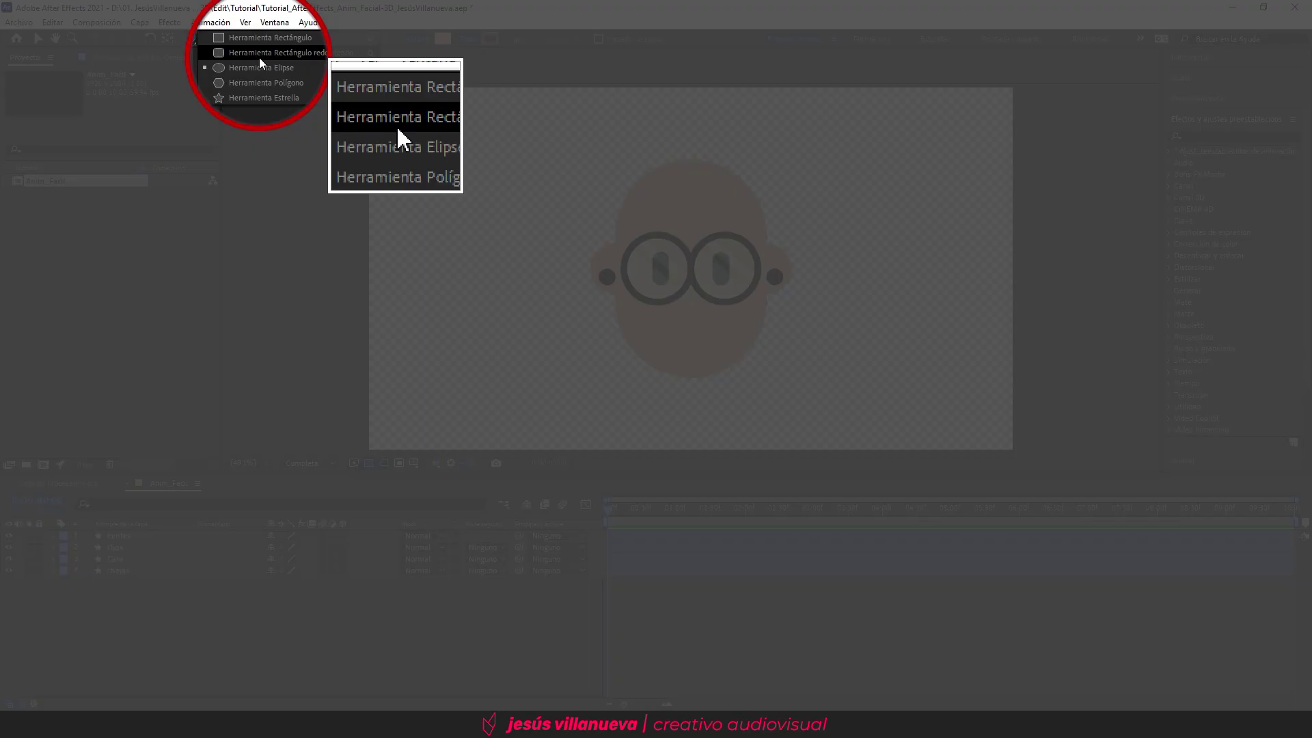
{"action": "left_click", "coordinate": [334, 54]}
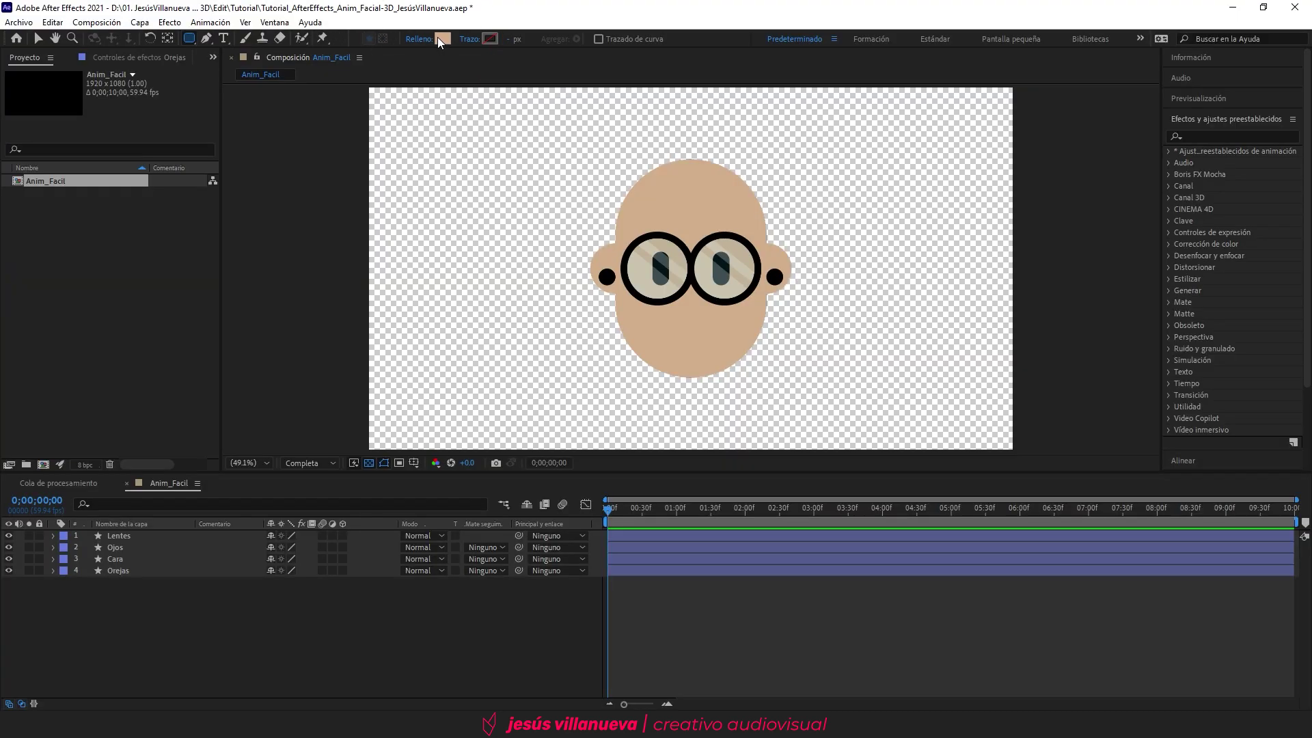
{"action": "left_click", "coordinate": [442, 39]}
{"action": "left_click_drag", "start_coordinate": [174, 327], "coordinate": [94, 313]}
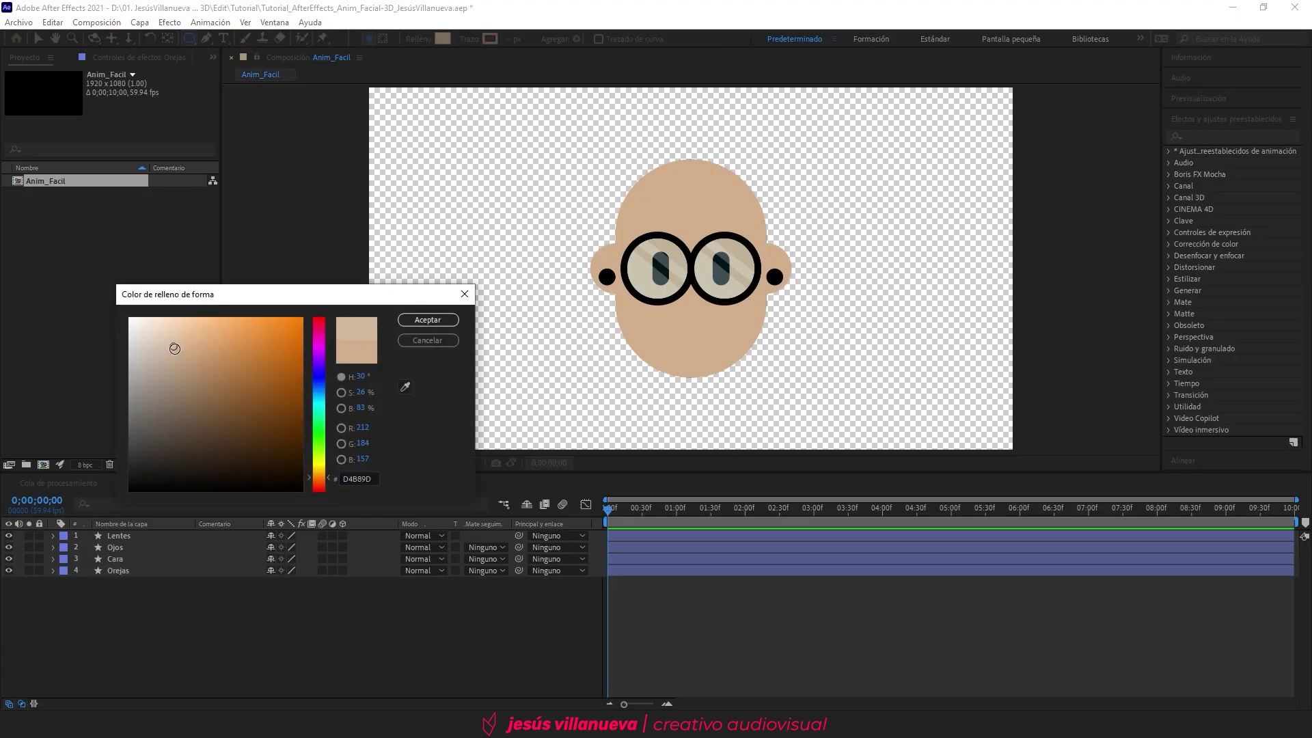
{"action": "left_click", "coordinate": [413, 320]}
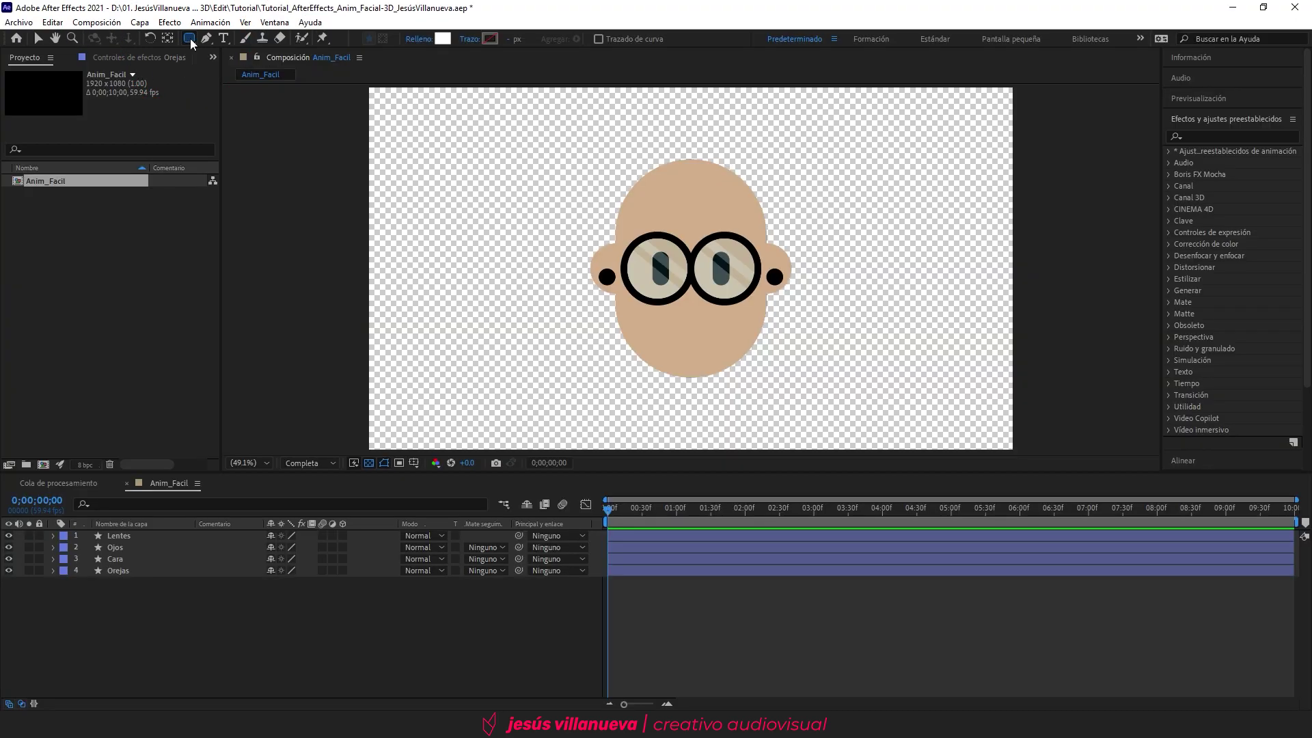
{"action": "double_click", "coordinate": [190, 38]}
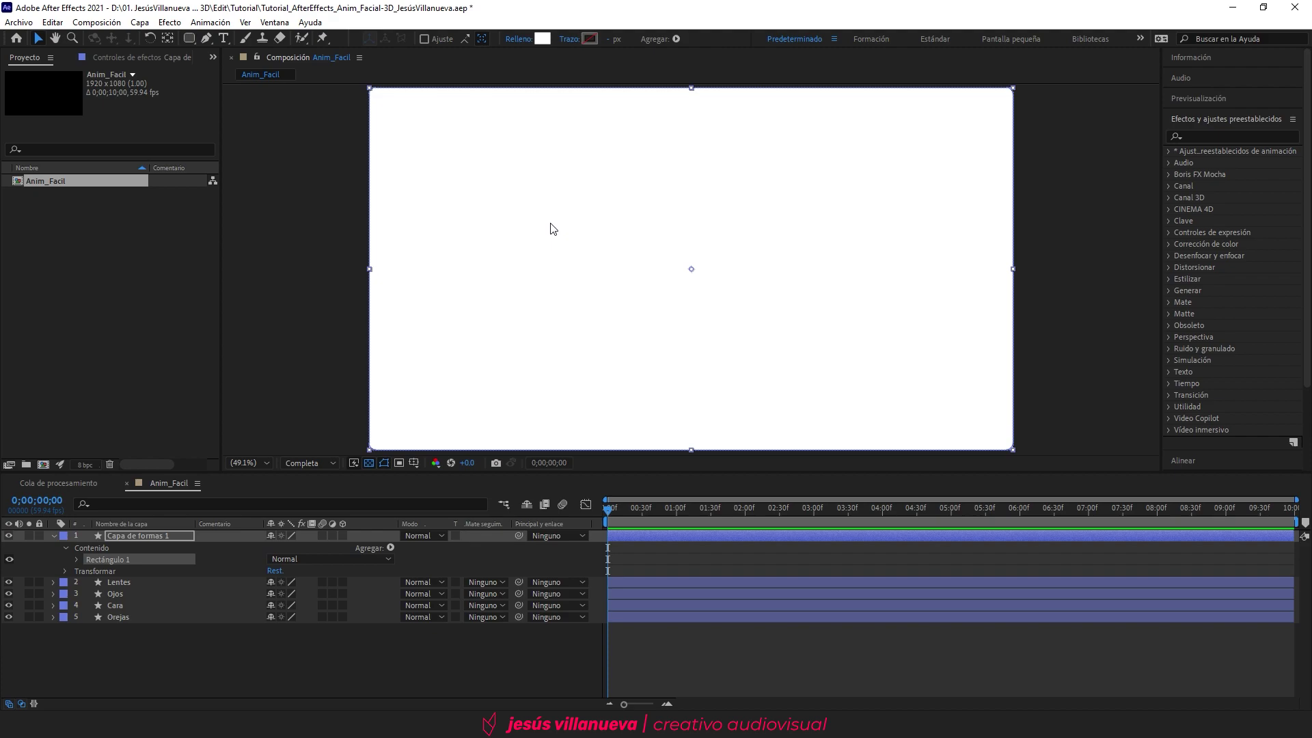
Step: Rename the new shape layer to Boca
{"action": "left_click", "coordinate": [153, 536]}
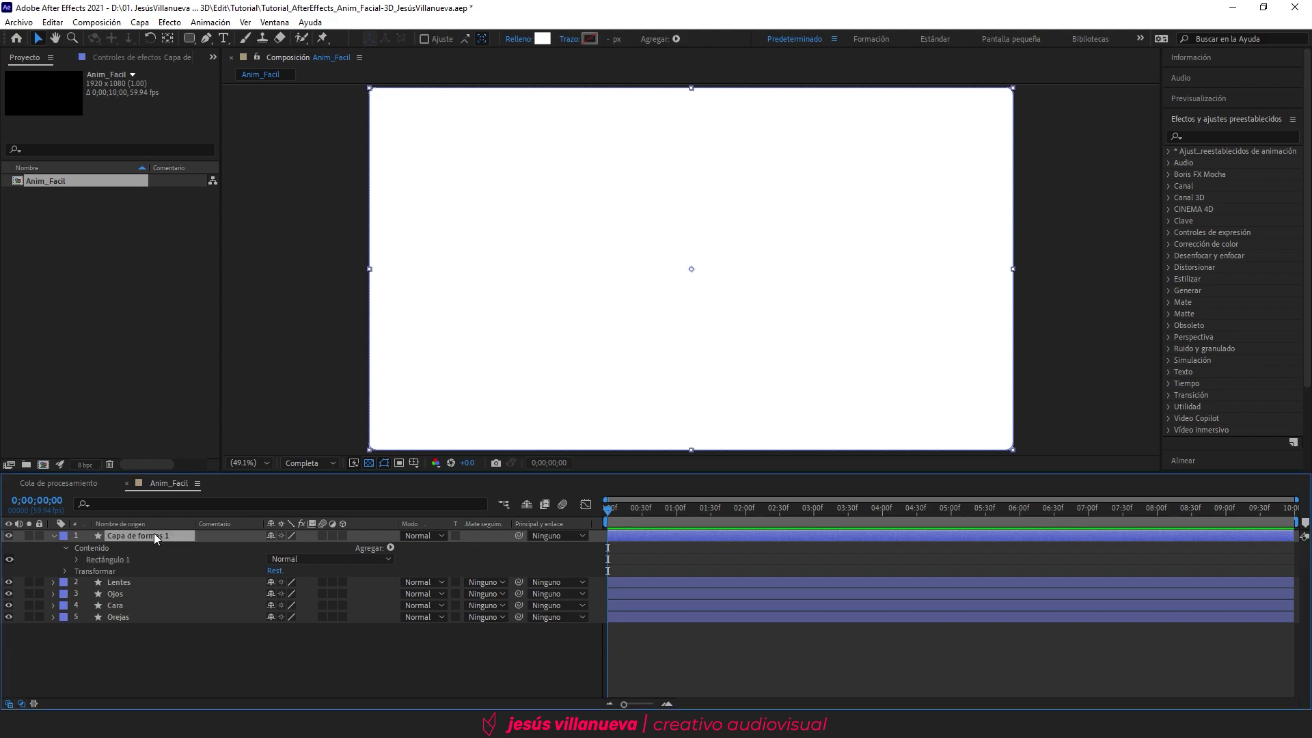
{"action": "key", "text": "Return"}
{"action": "type", "text": "Boca"}
{"action": "key", "text": "Return"}
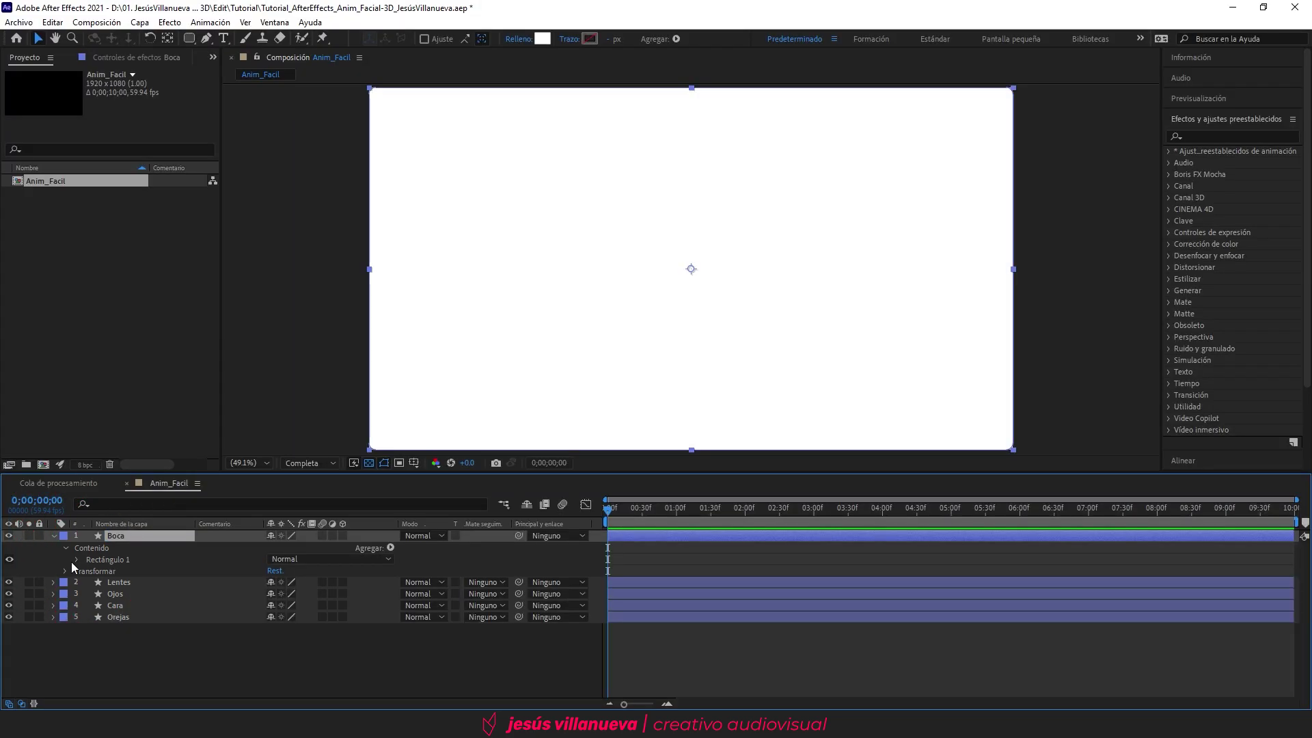
Step: Set the Boca rectangle's size to 200 by 80
{"action": "left_click", "coordinate": [77, 560]}
{"action": "left_click", "coordinate": [88, 571]}
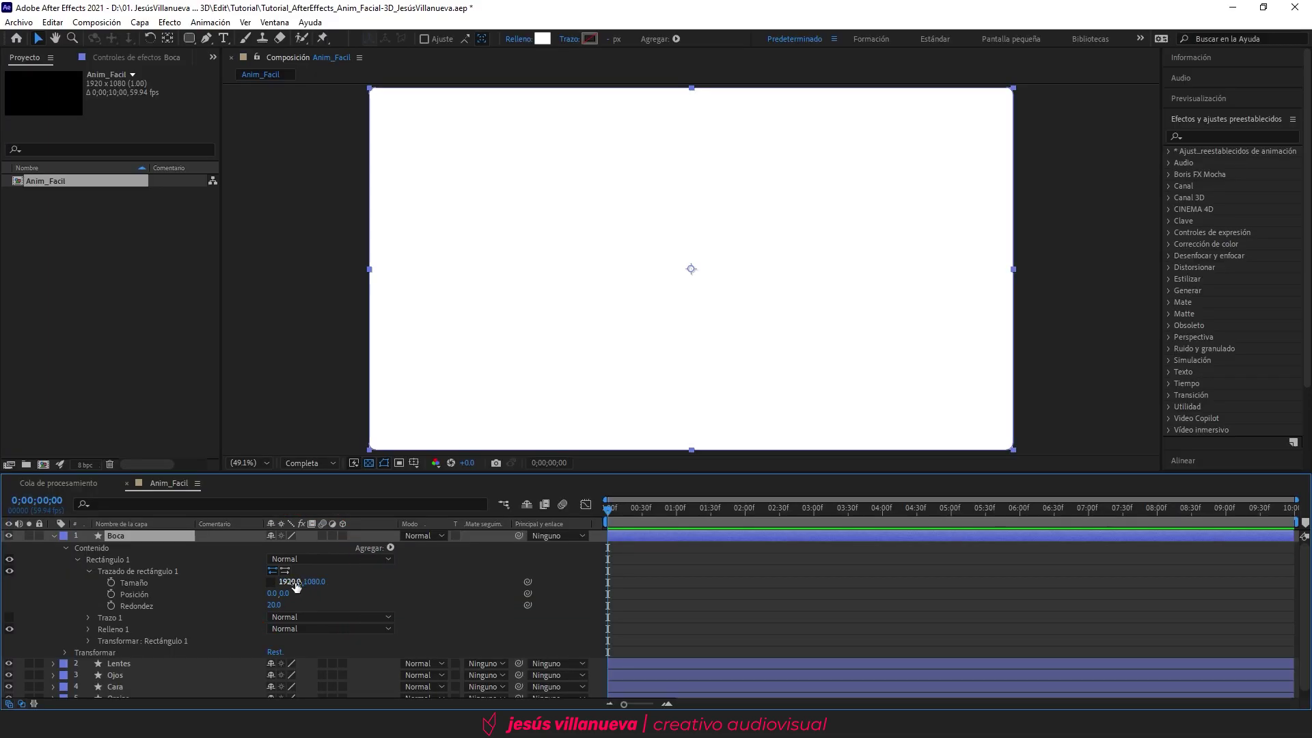
{"action": "left_click", "coordinate": [294, 583]}
{"action": "type", "text": "200"}
{"action": "key", "text": "Return"}
{"action": "left_click", "coordinate": [311, 583]}
{"action": "type", "text": "80"}
{"action": "key", "text": "Return"}
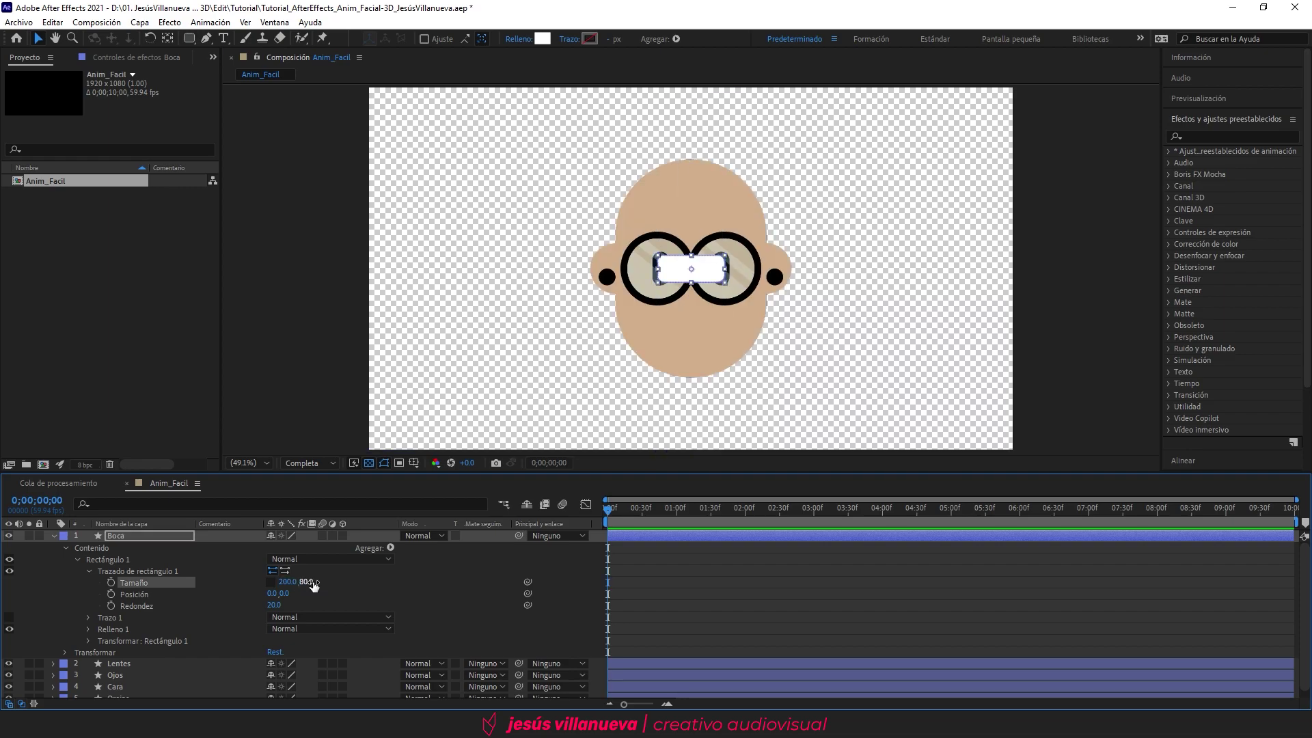
Step: Give the rectangle roundness 500 and move it to position 0, 180
{"action": "left_click", "coordinate": [274, 604]}
{"action": "type", "text": "5"}
{"action": "key", "text": "Return"}
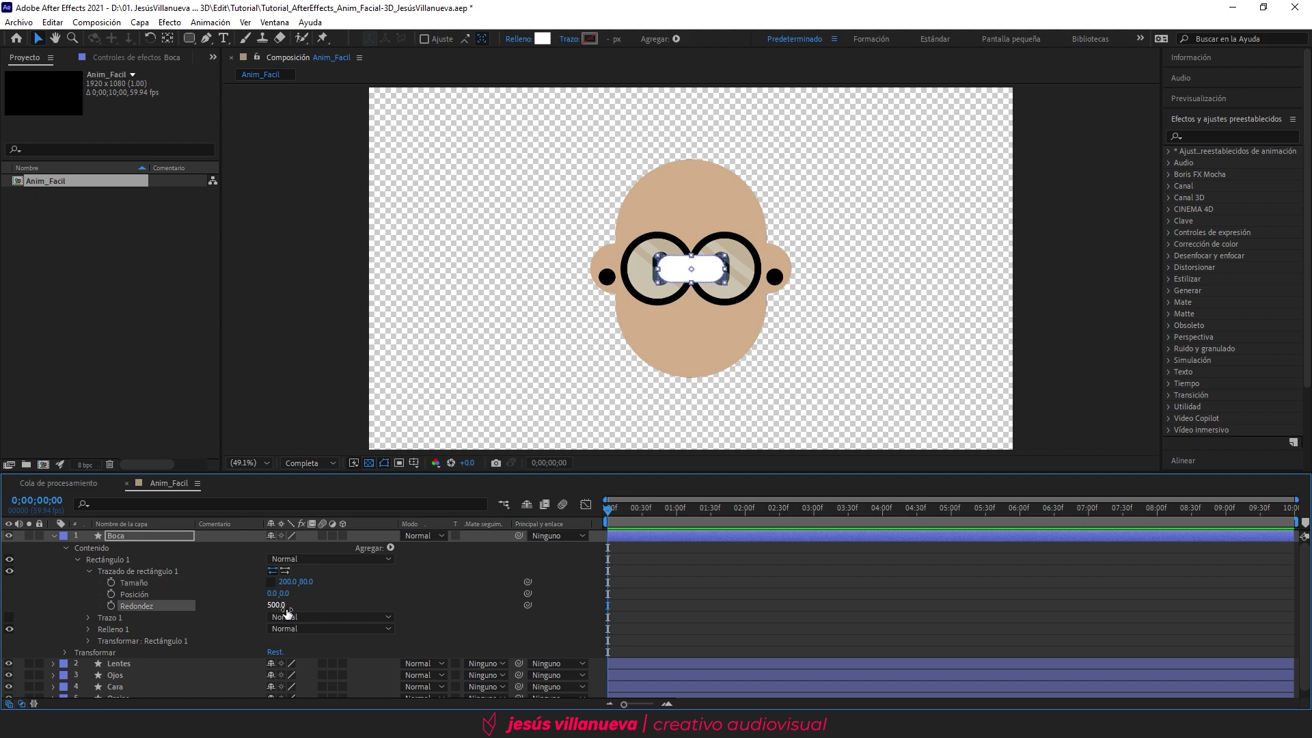
{"action": "left_click", "coordinate": [287, 594]}
{"action": "type", "text": "180"}
{"action": "key", "text": "Return"}
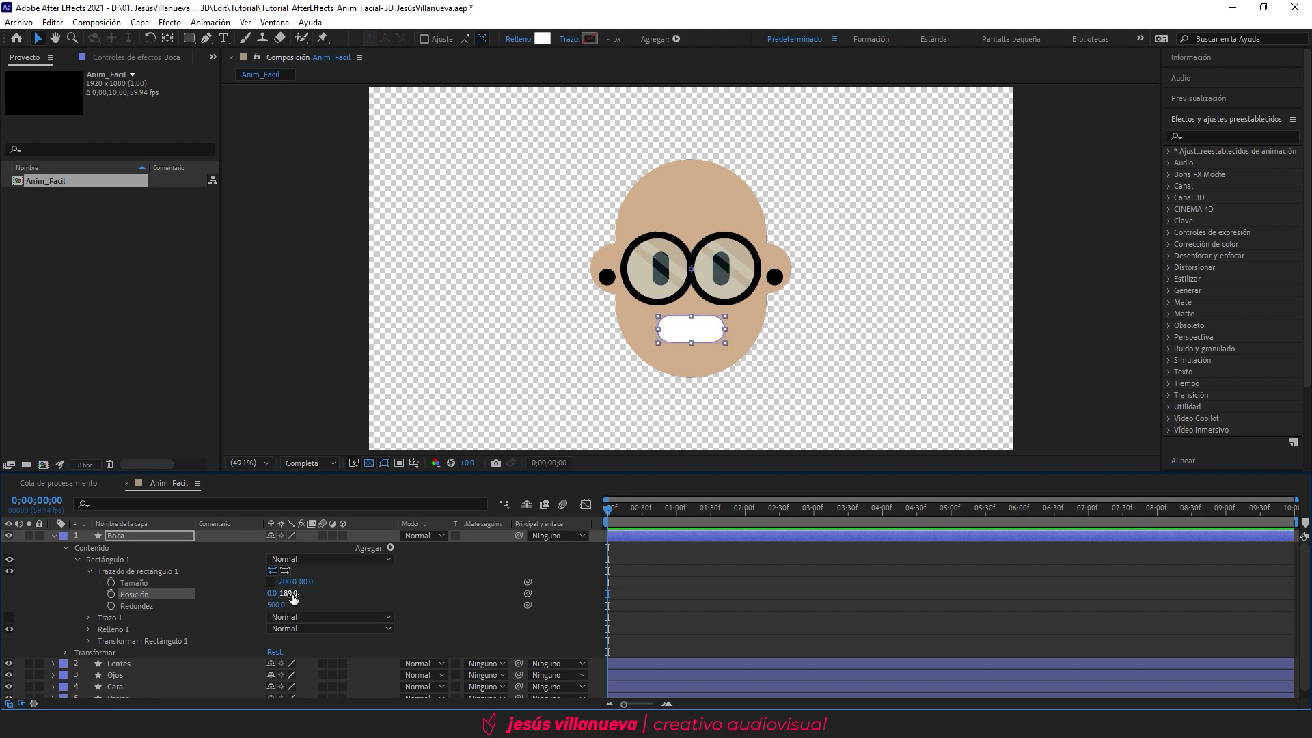
{"action": "left_click", "coordinate": [360, 588]}
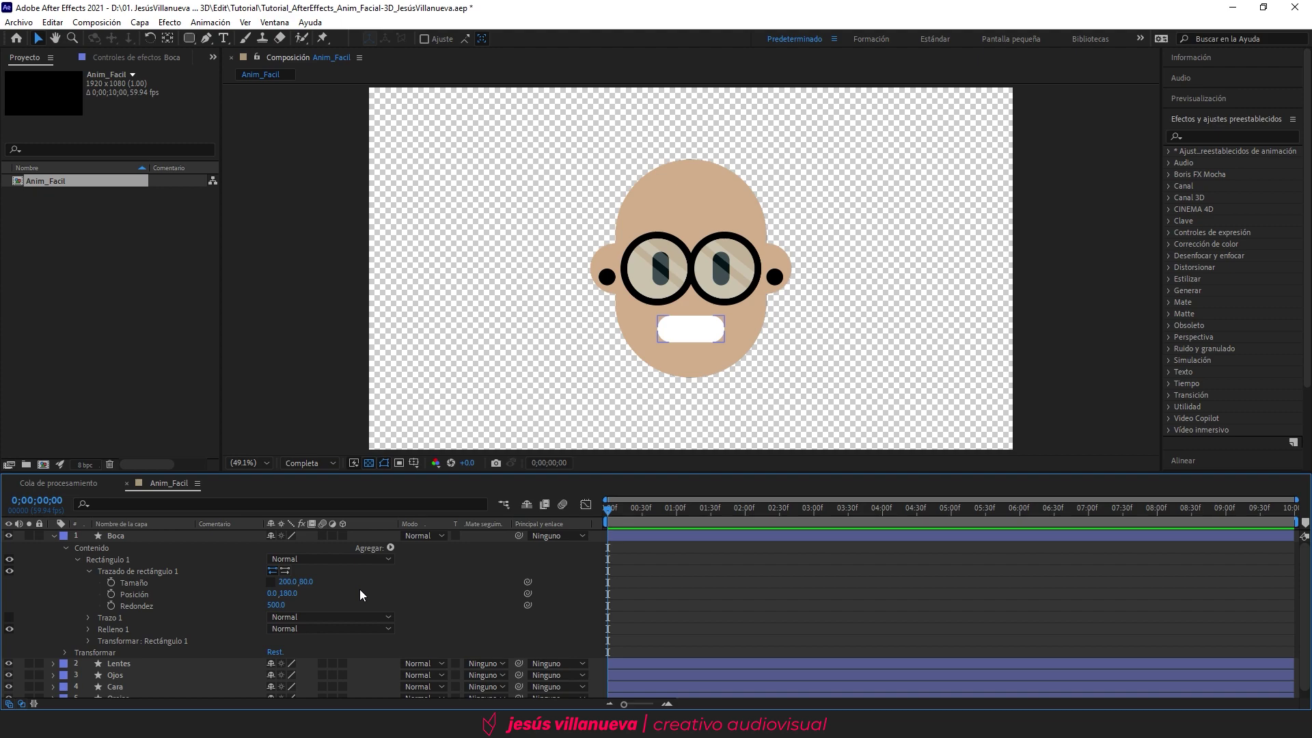
Step: Prepare the Pen tool with no fill and a black stroke
{"action": "left_click", "coordinate": [54, 536]}
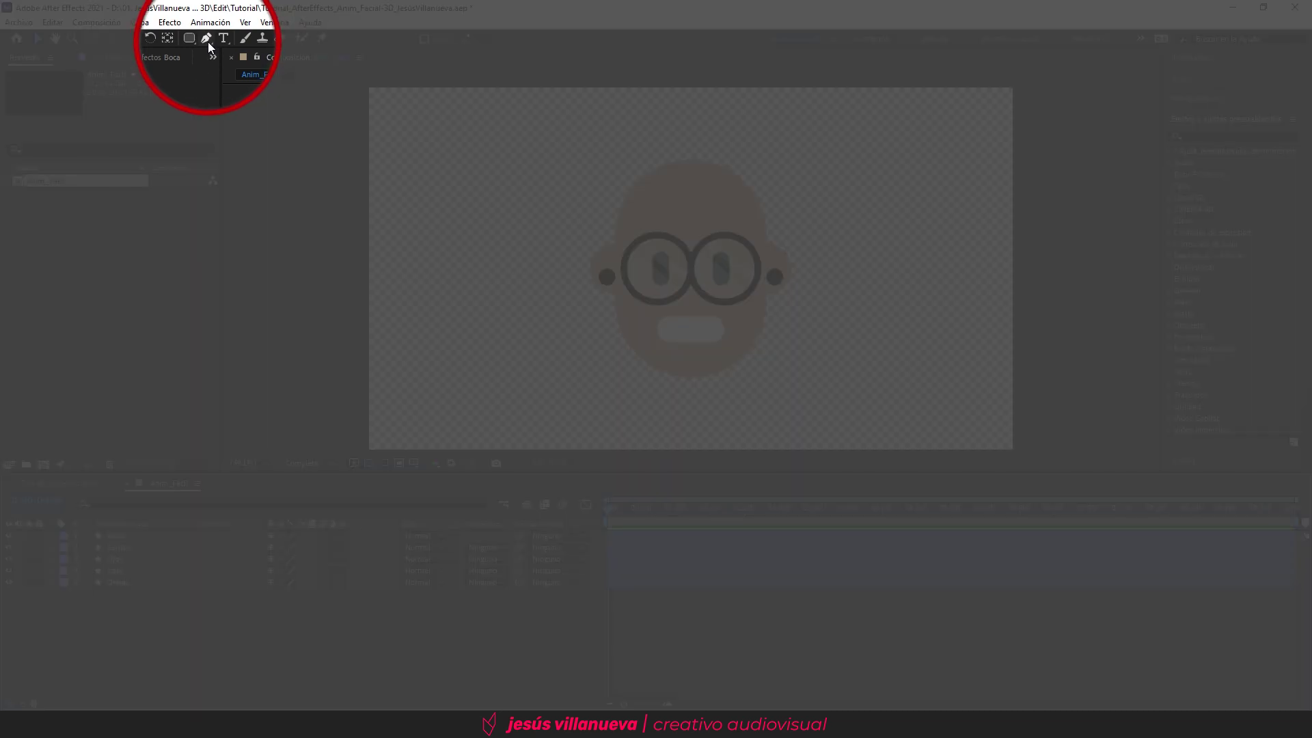
{"action": "left_click", "coordinate": [208, 38]}
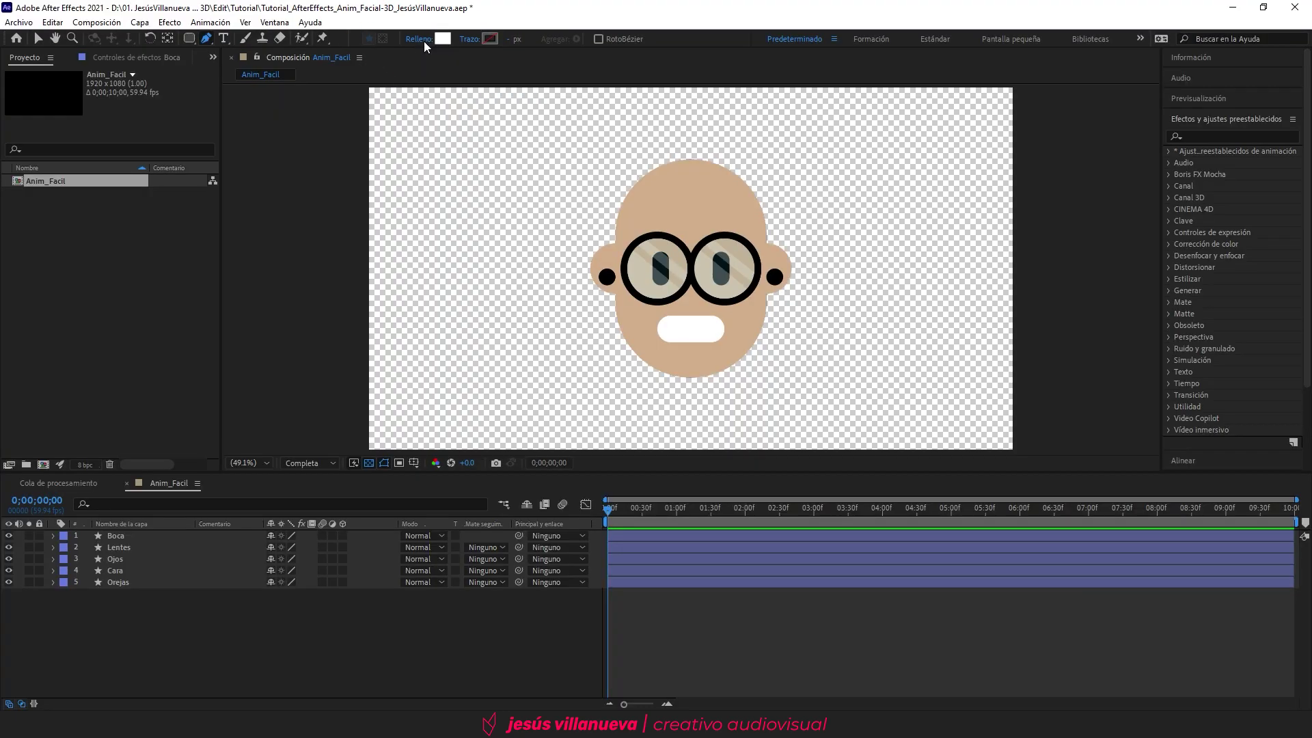
{"action": "left_click", "coordinate": [423, 41]}
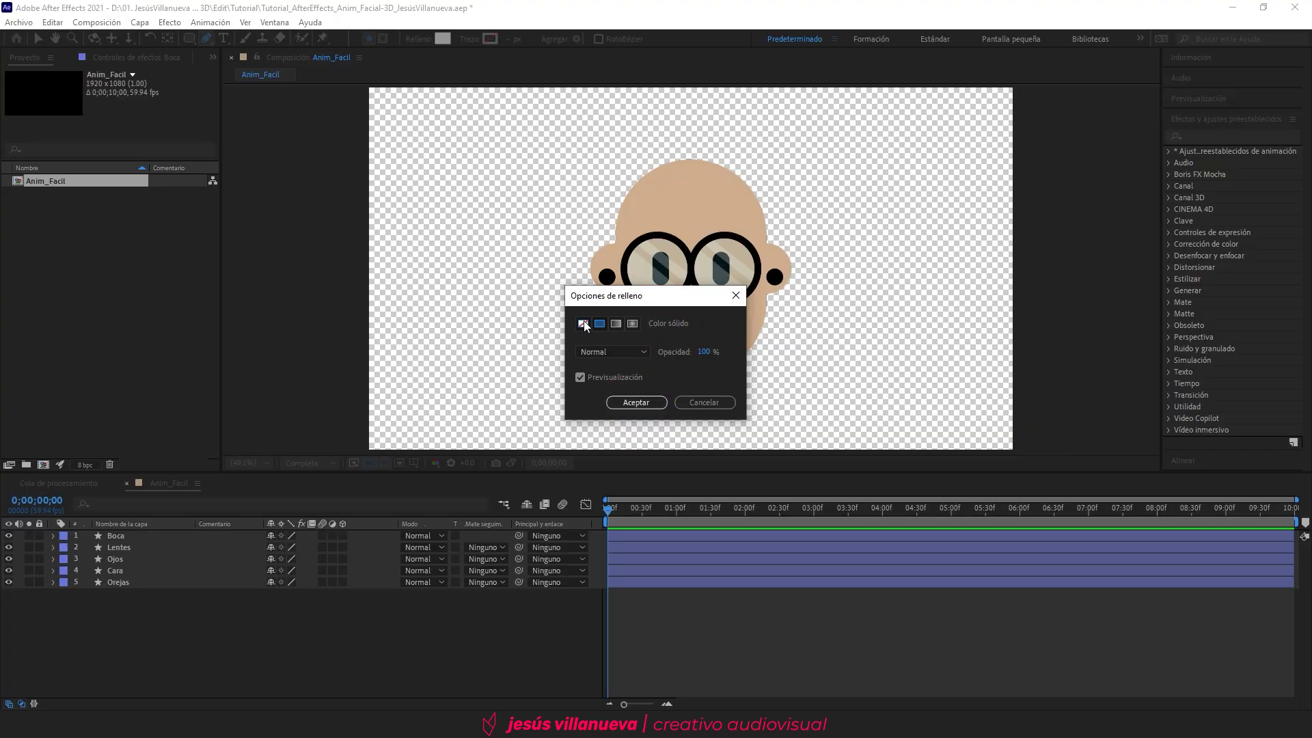
{"action": "left_click", "coordinate": [584, 324]}
{"action": "left_click", "coordinate": [632, 402]}
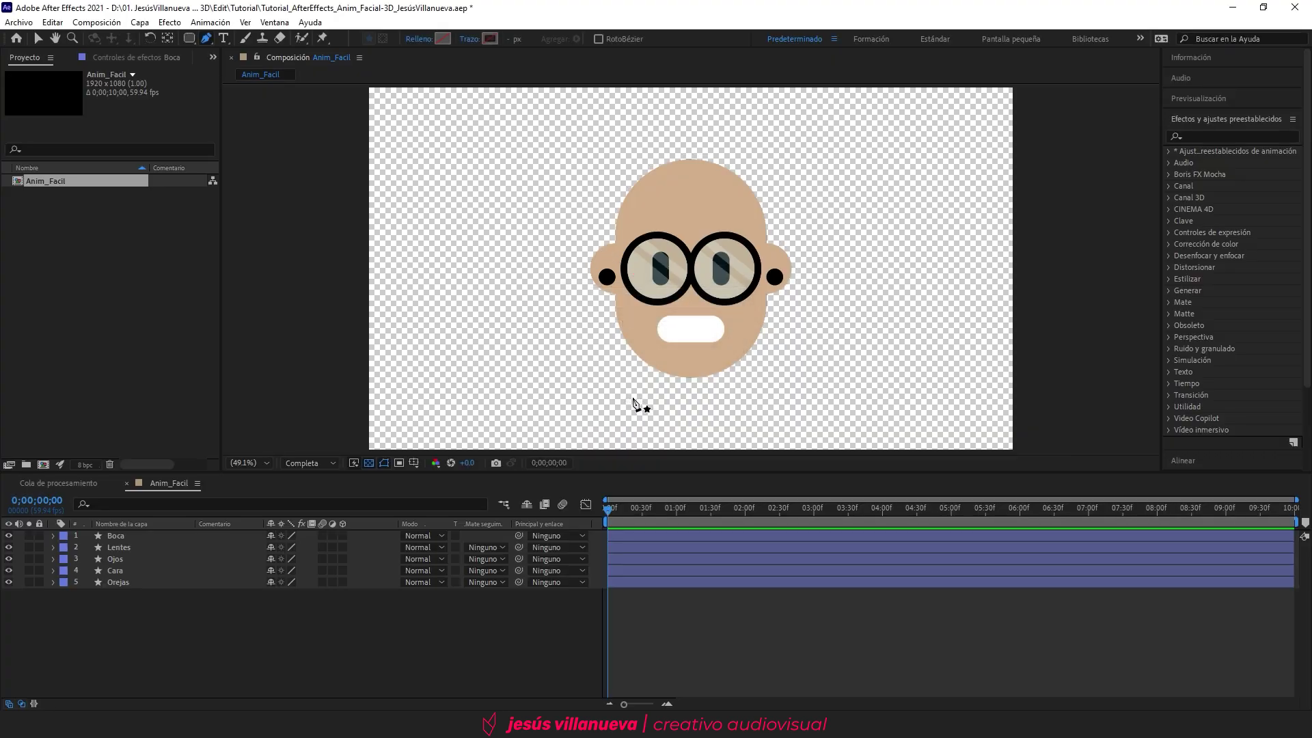
{"action": "left_click", "coordinate": [492, 38]}
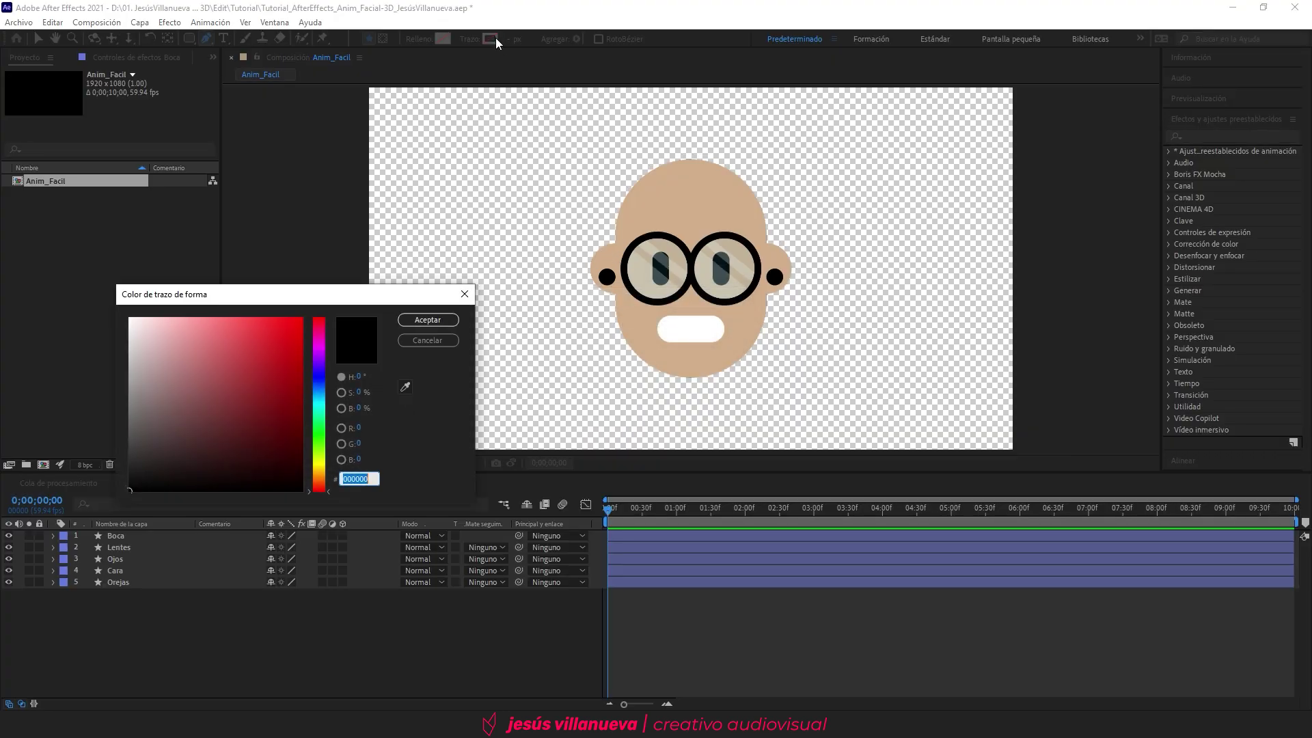
{"action": "left_click", "coordinate": [424, 321]}
Step: Draw a straight line across the top of the mouth with a 50 px stroke
{"action": "scroll", "coordinate": [711, 342], "scroll_direction": "up", "scroll_amount": 1}
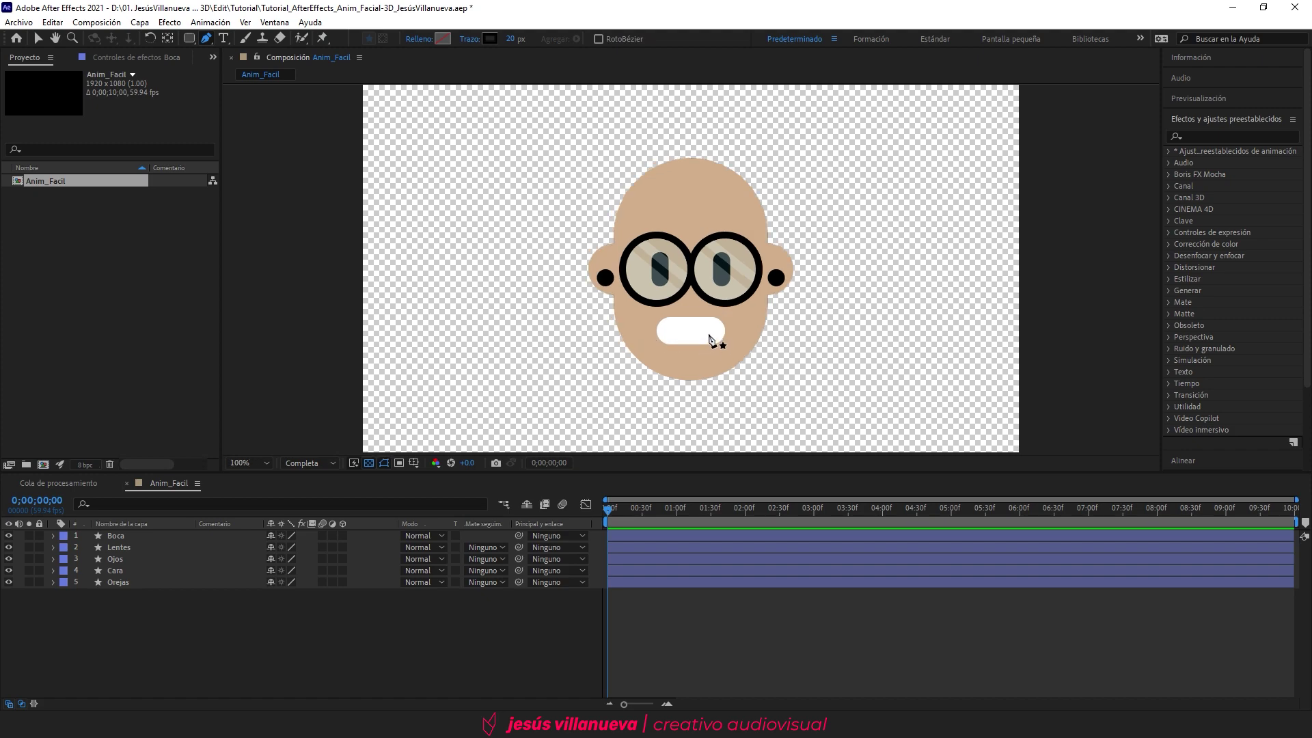
{"action": "scroll", "coordinate": [715, 342], "scroll_direction": "up", "scroll_amount": 1}
{"action": "scroll", "coordinate": [756, 358], "scroll_direction": "up", "scroll_amount": 2}
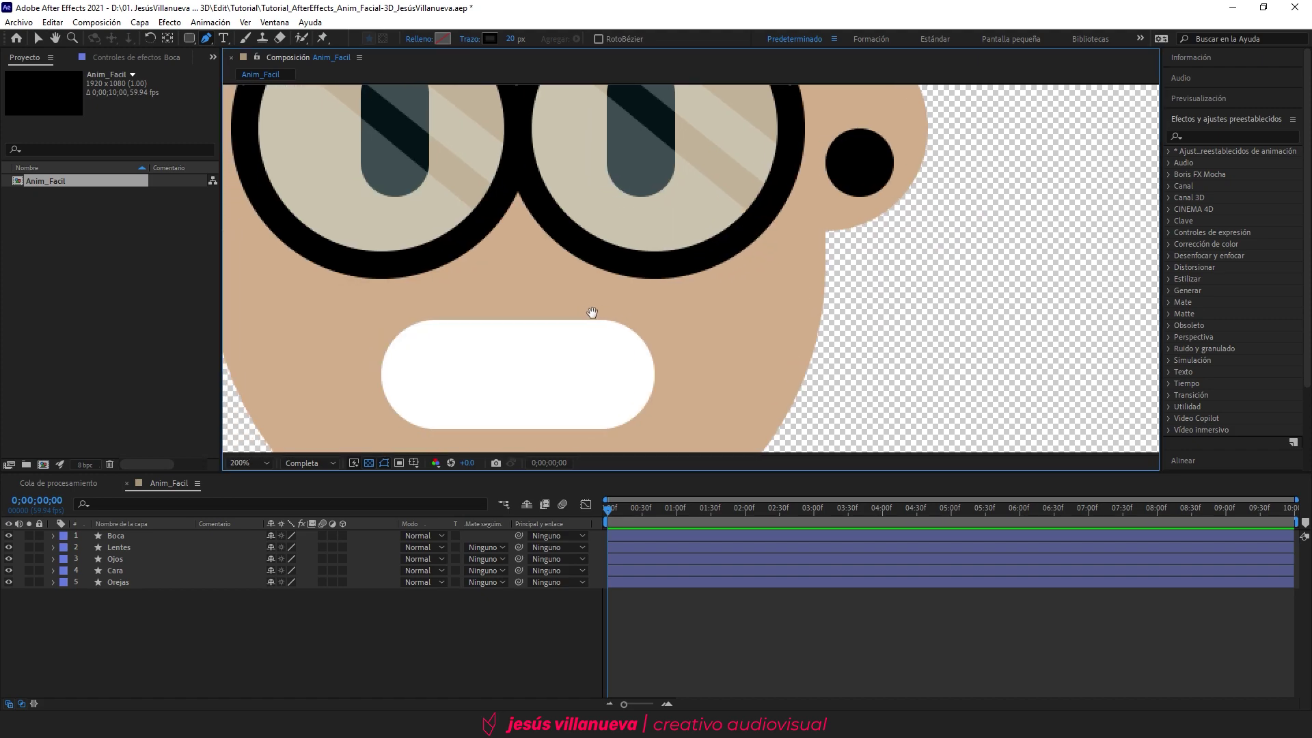
{"action": "scroll", "coordinate": [586, 311], "scroll_direction": "left", "scroll_amount": 3}
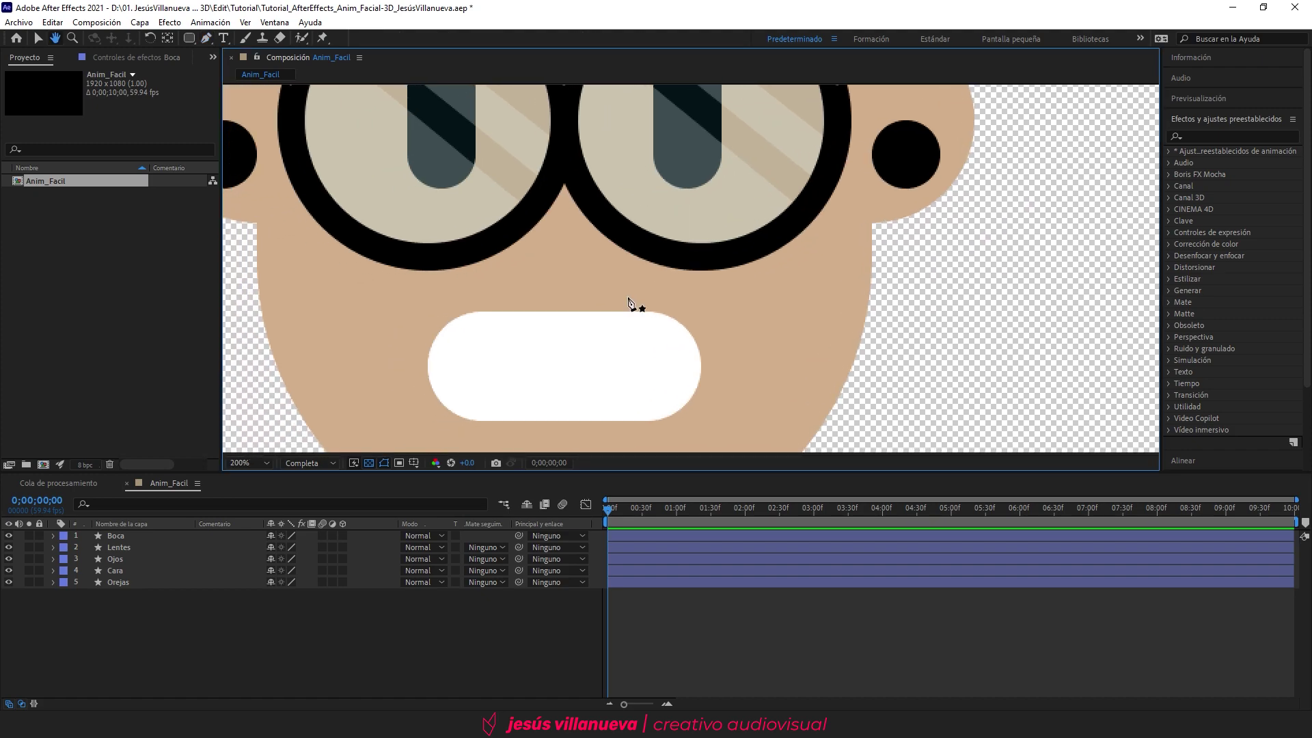
{"action": "left_click", "coordinate": [428, 312]}
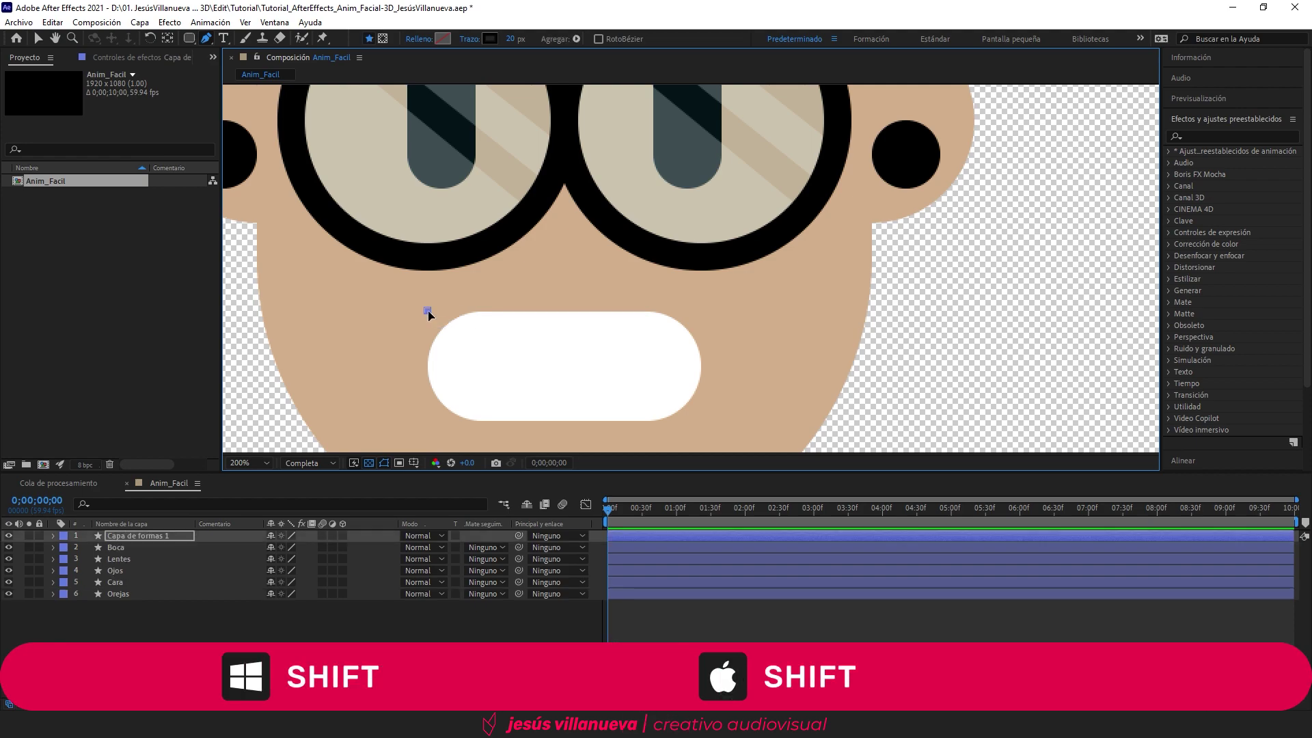
{"action": "left_click", "coordinate": [700, 311]}
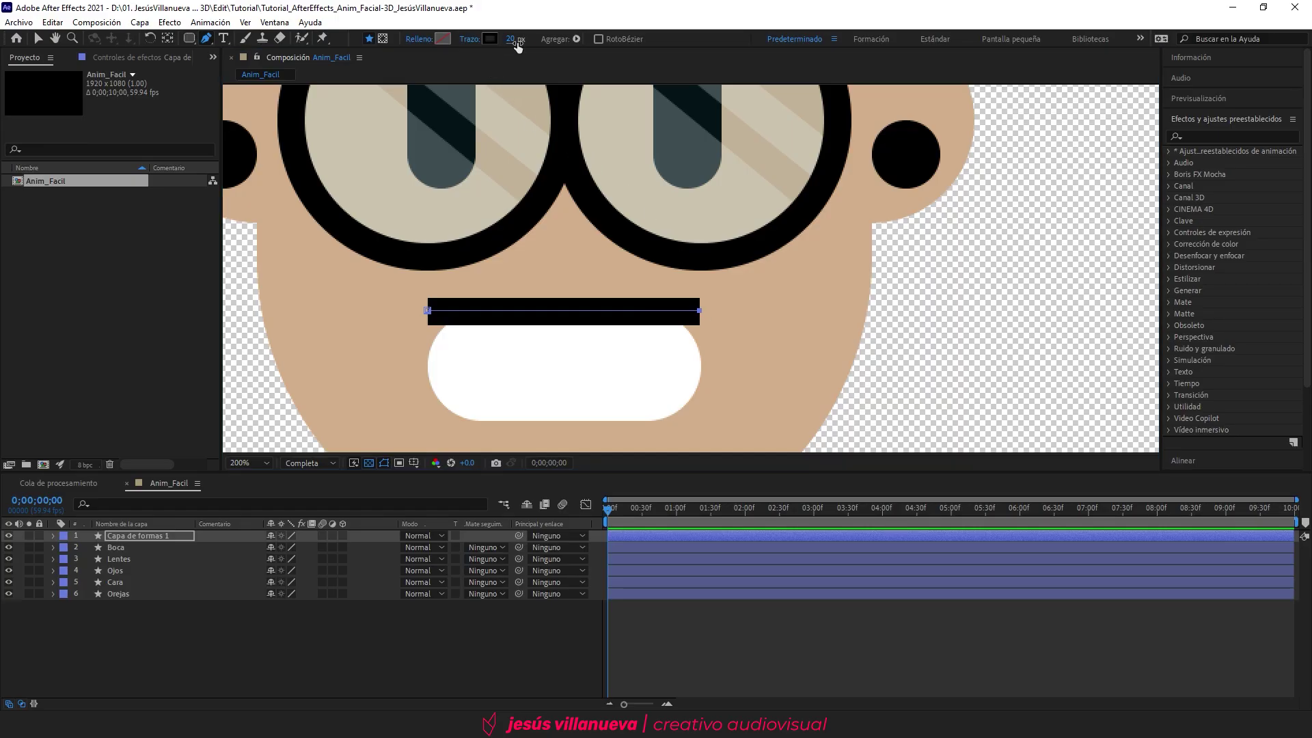
{"action": "type", "text": "50"}
{"action": "key", "text": "Return"}
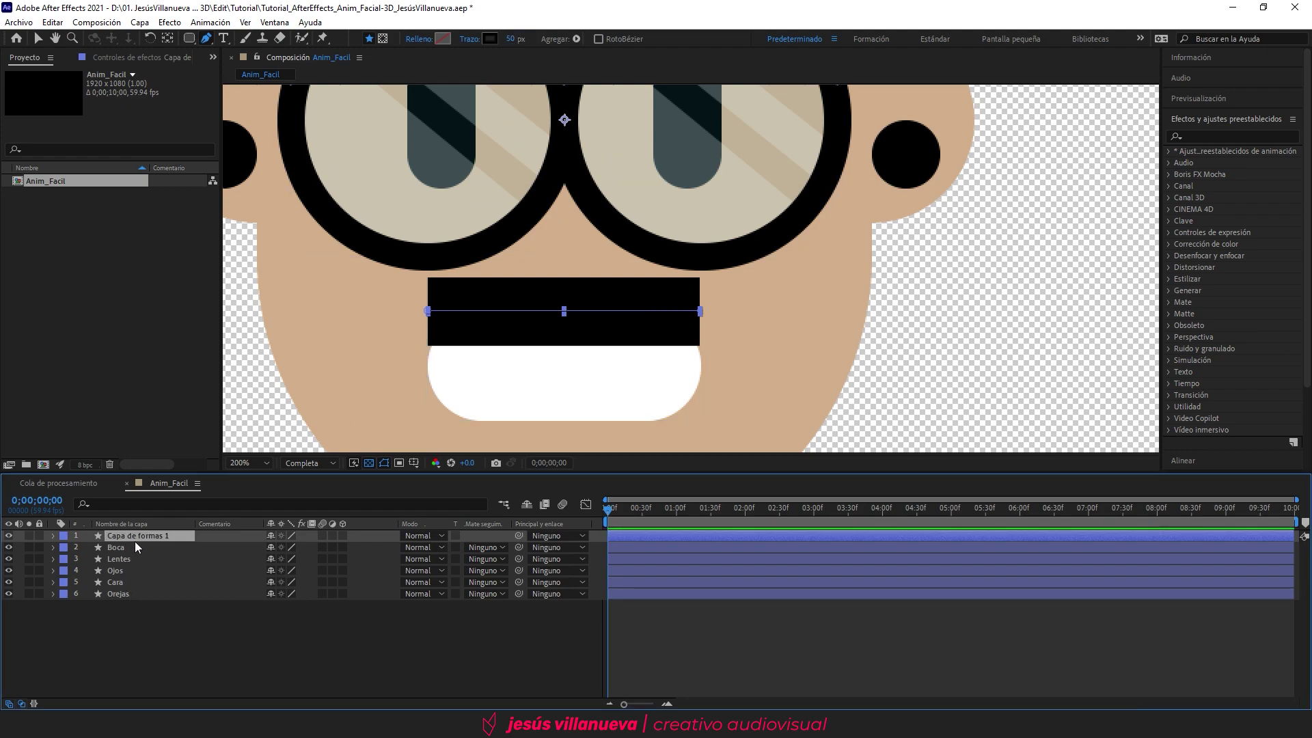
Step: Rename the new line layer to Bigote
{"action": "key", "text": "Return"}
{"action": "type", "text": "Bigote"}
{"action": "key", "text": "Return"}
{"action": "left_click", "coordinate": [52, 535]}
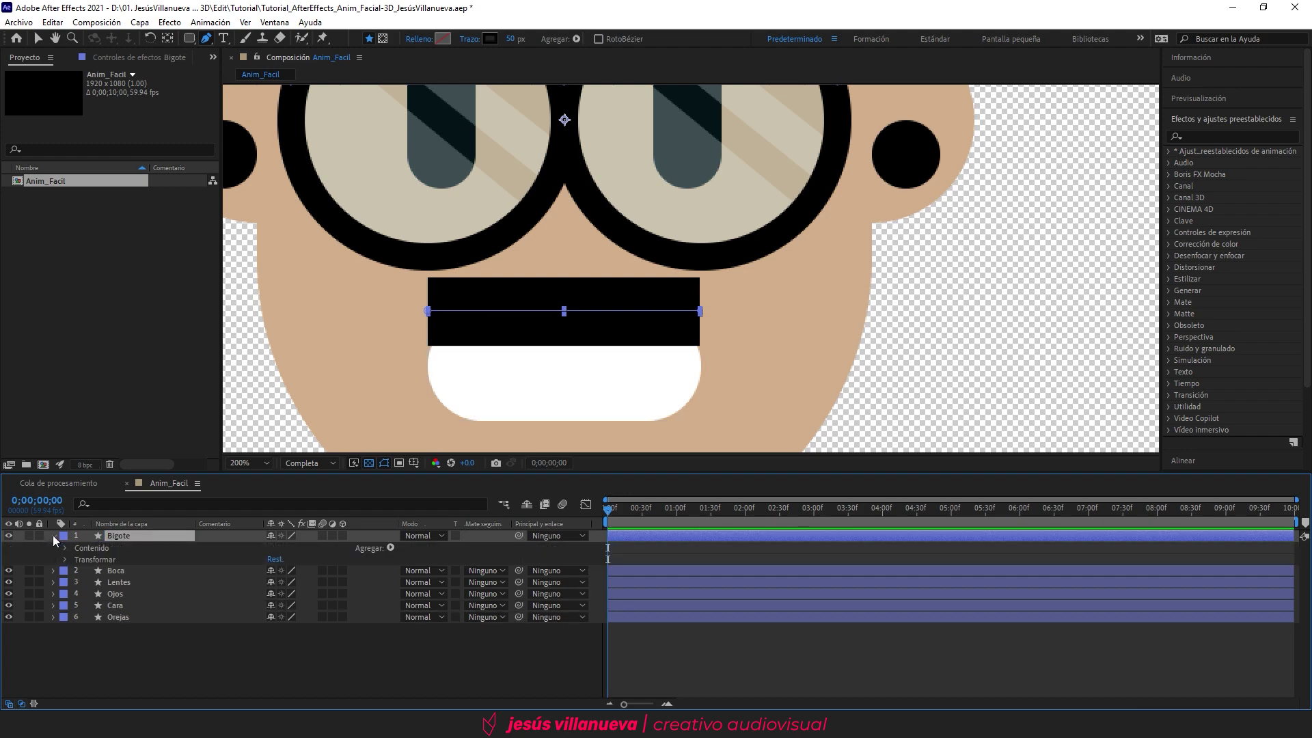
Step: Set the Bigote stroke's line cap to Fin redondo for rounded ends
{"action": "left_click", "coordinate": [65, 549]}
{"action": "left_click", "coordinate": [77, 560]}
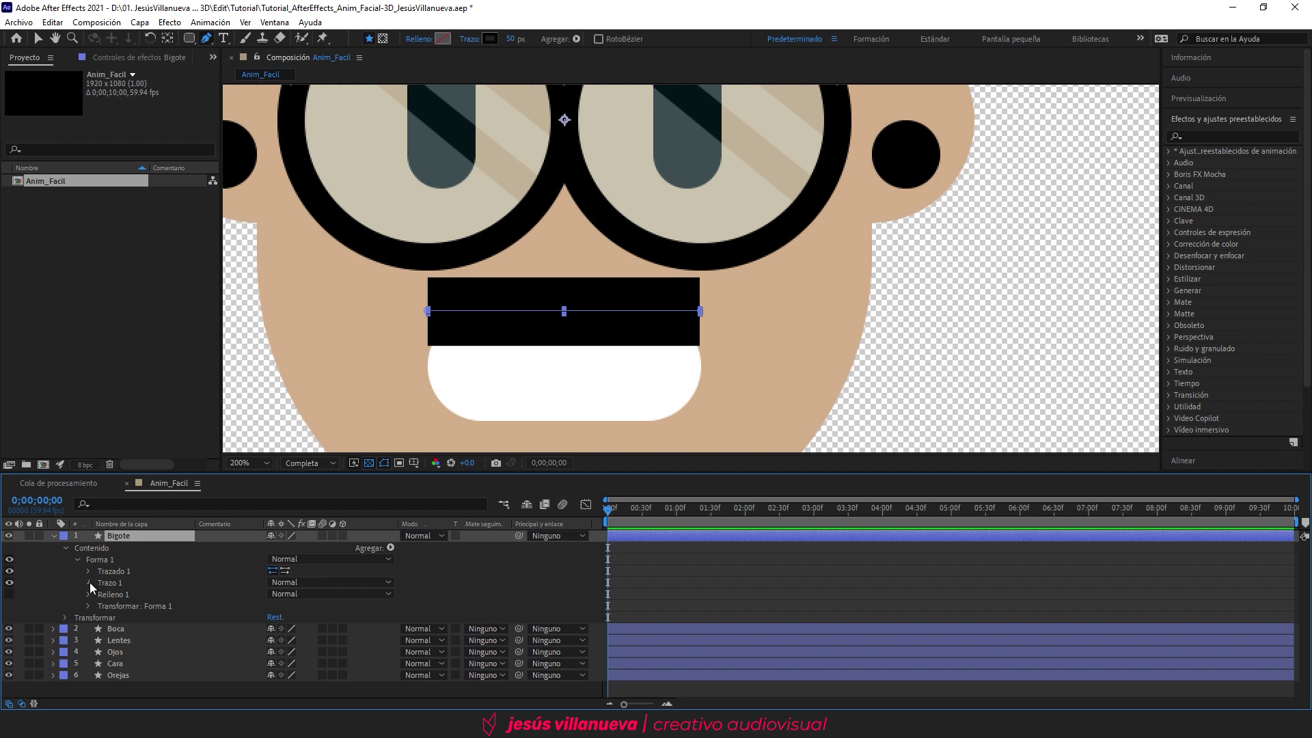
{"action": "left_click", "coordinate": [89, 582]}
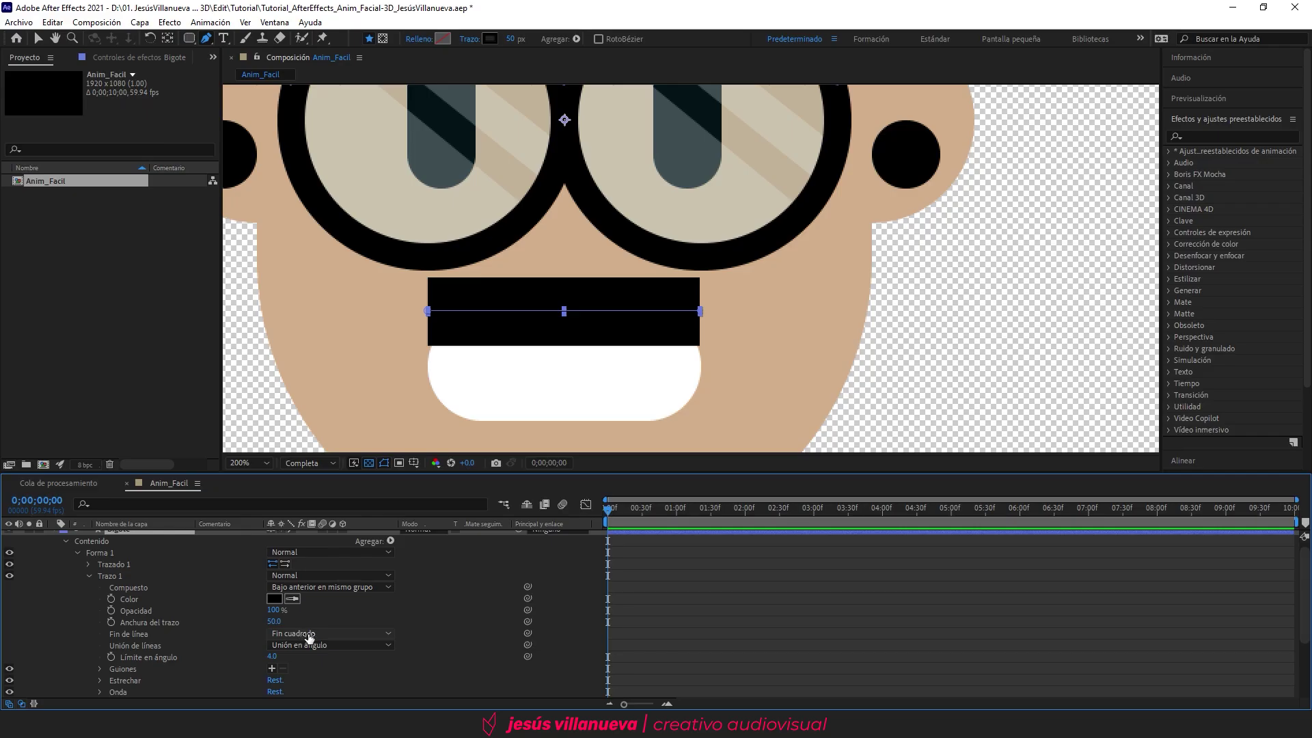
{"action": "left_click", "coordinate": [308, 635]}
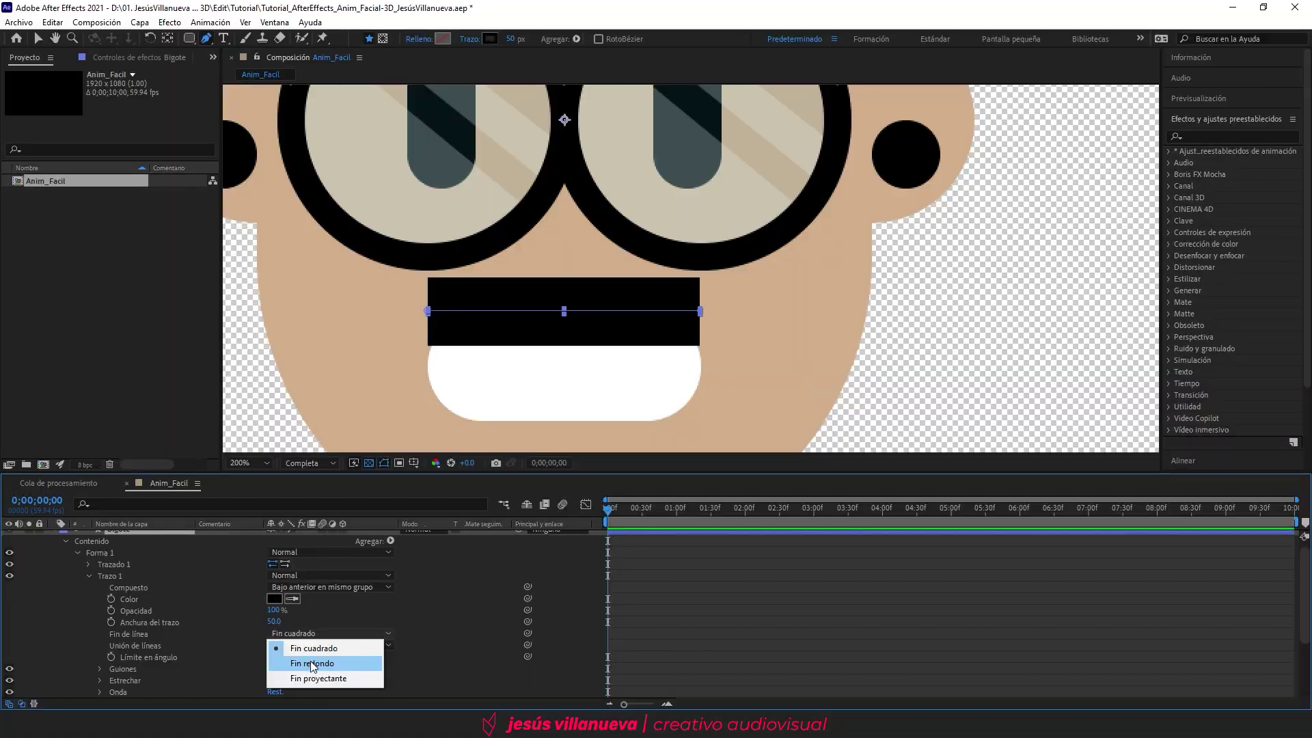
{"action": "left_click", "coordinate": [311, 663]}
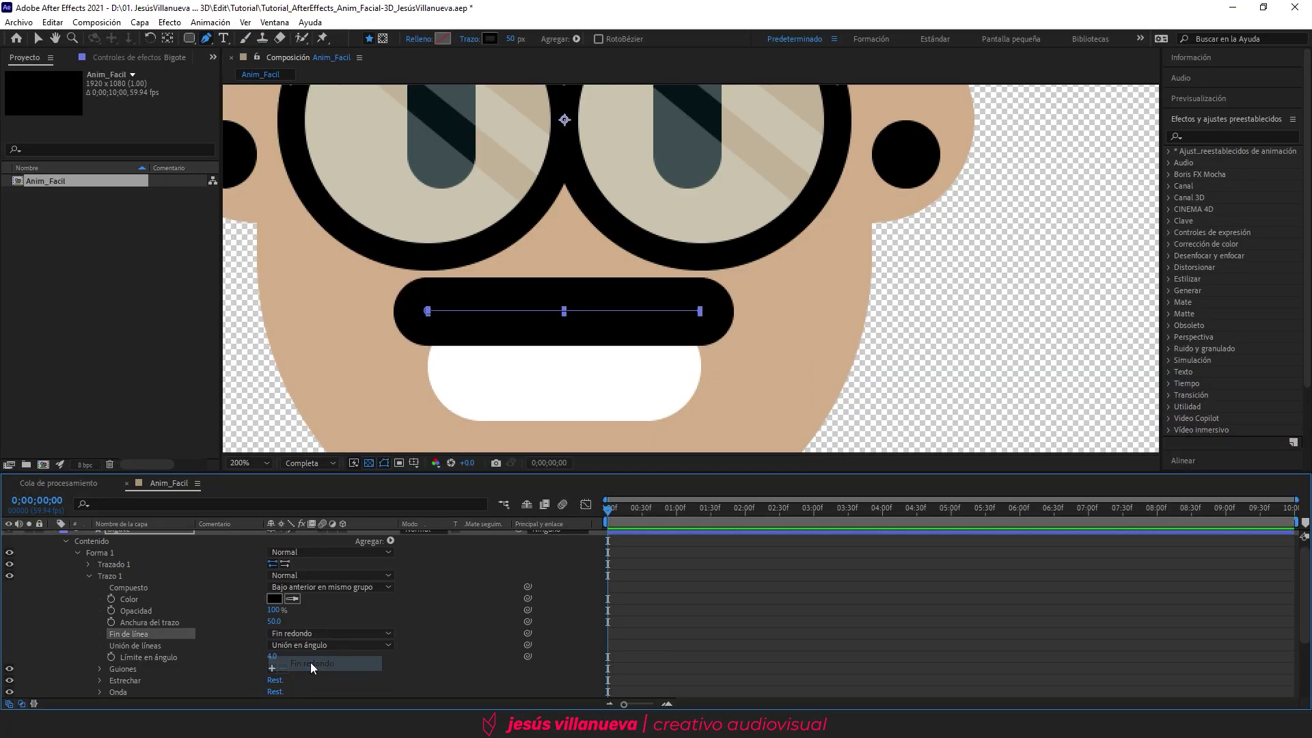
{"action": "left_click", "coordinate": [89, 576]}
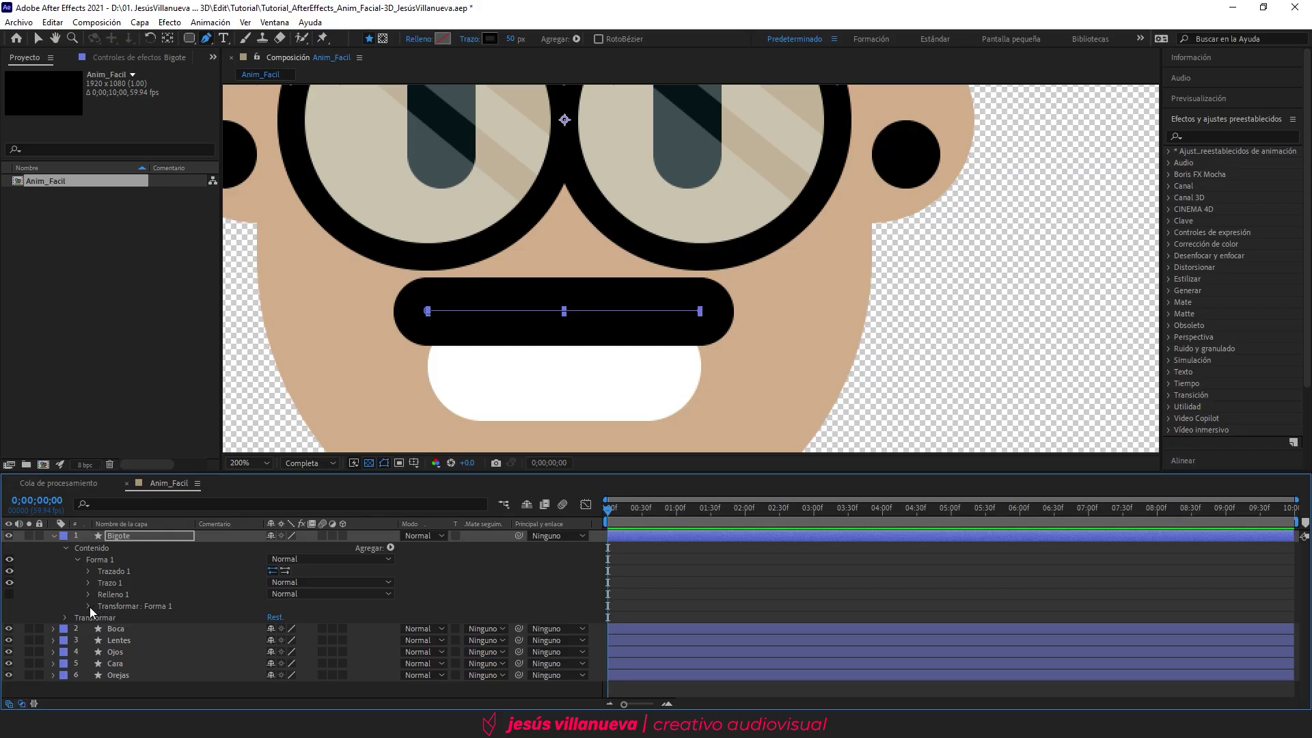
Step: Set Forma 1's transform Position Y to -20
{"action": "left_click", "coordinate": [88, 606]}
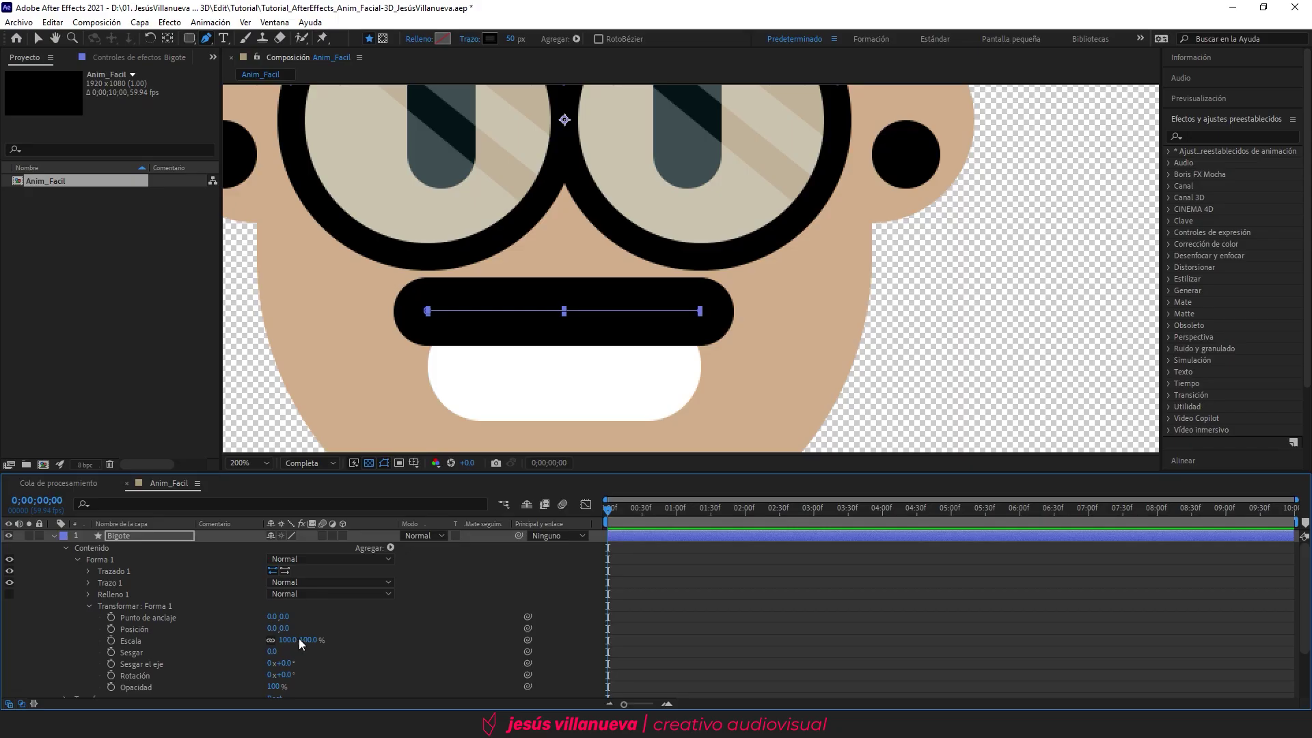
{"action": "left_click", "coordinate": [292, 629]}
{"action": "type", "text": "-20"}
{"action": "key", "text": "Return"}
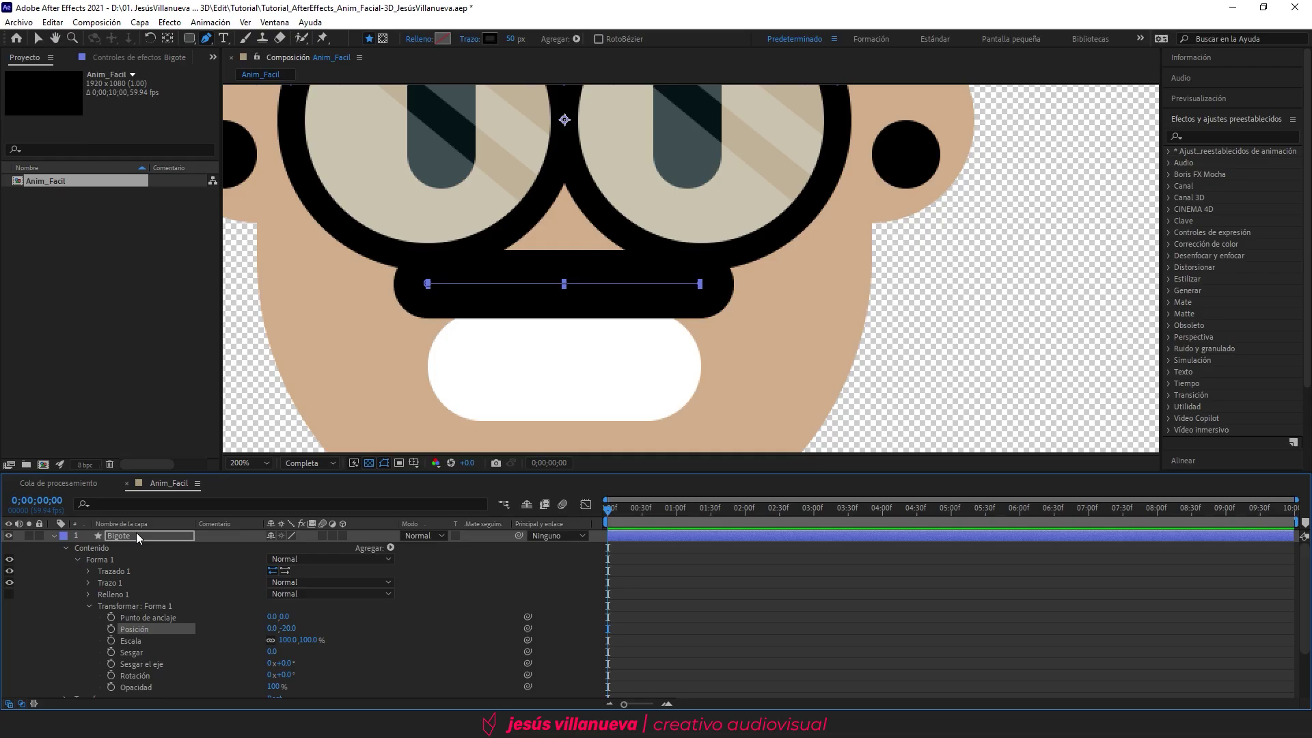
{"action": "left_click", "coordinate": [130, 537]}
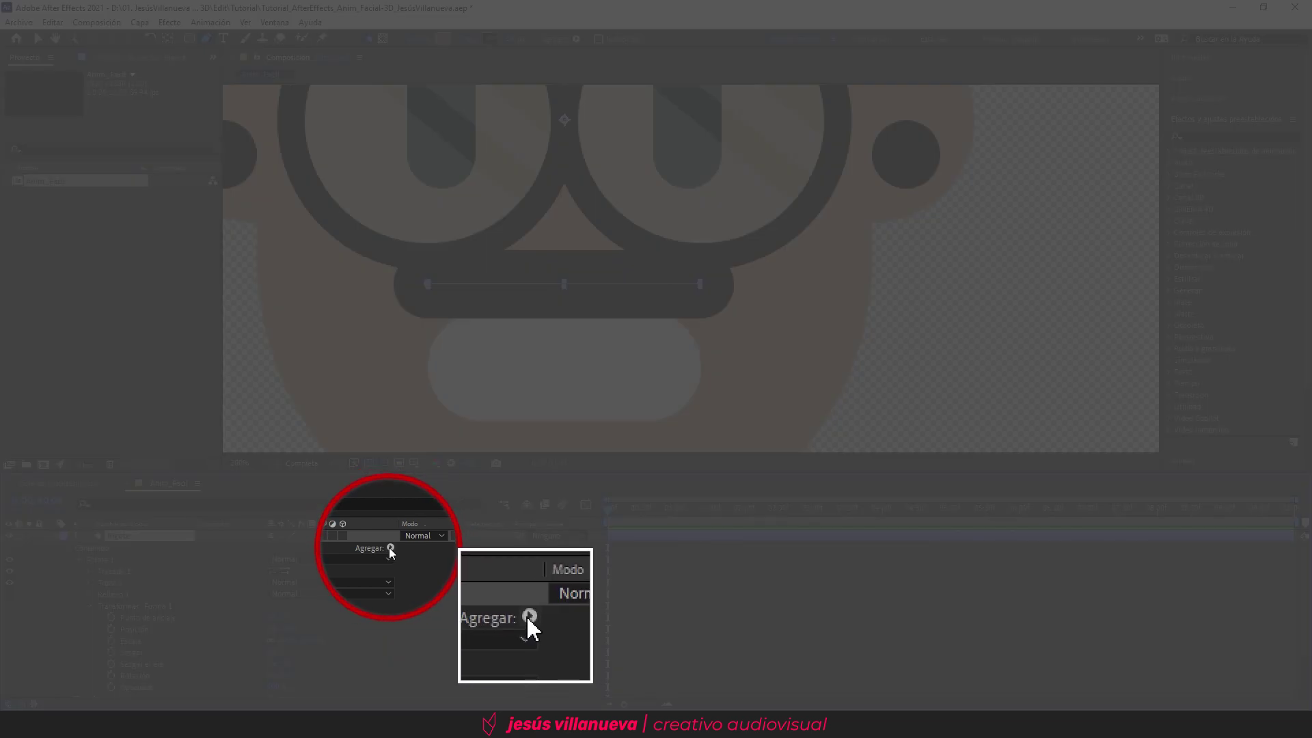
Step: Add a Torsión to the mustache with angle 25 and centre 100
{"action": "left_click", "coordinate": [391, 549]}
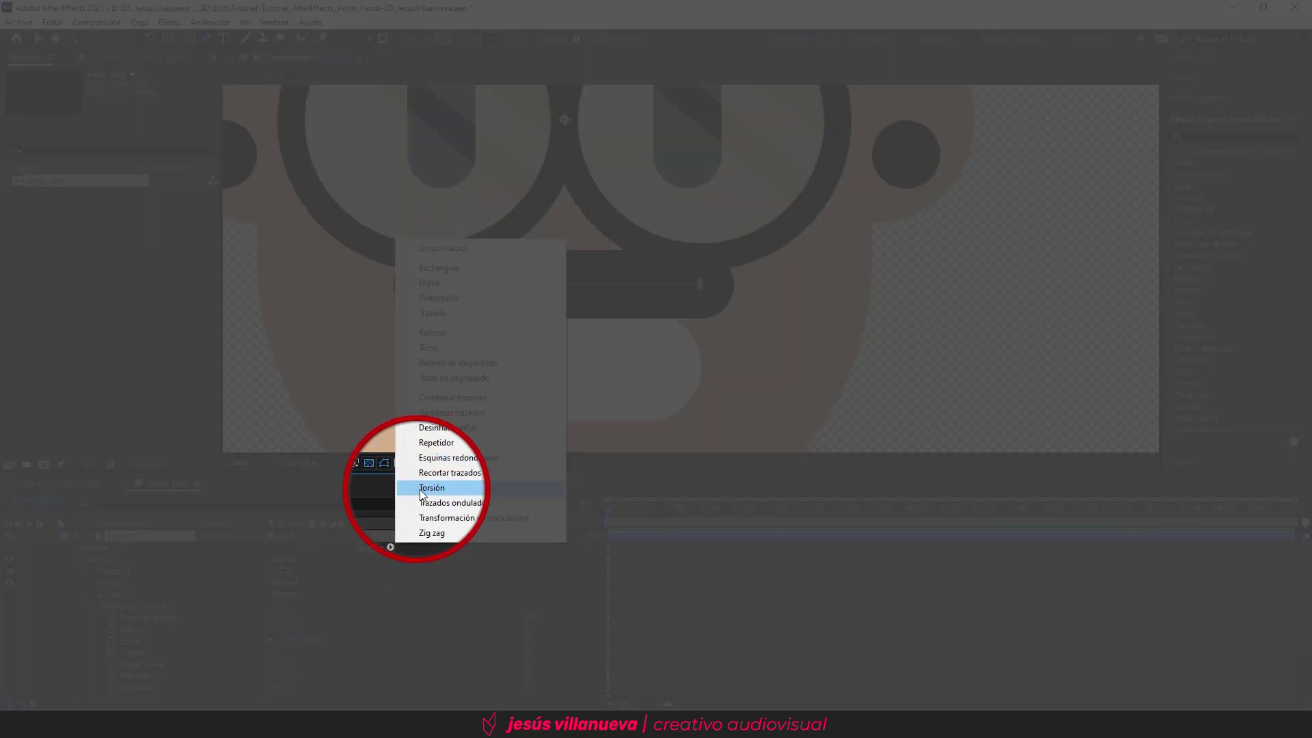
{"action": "left_click", "coordinate": [441, 489]}
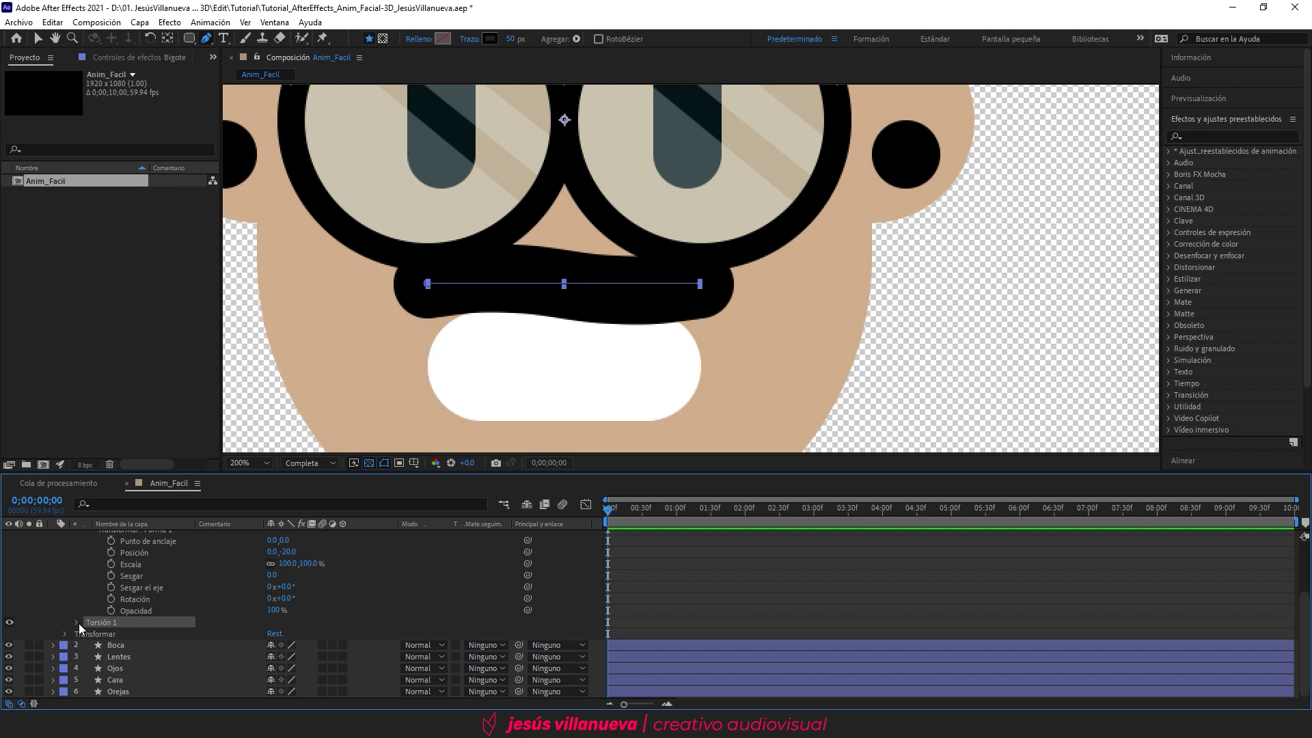
{"action": "left_click", "coordinate": [77, 621]}
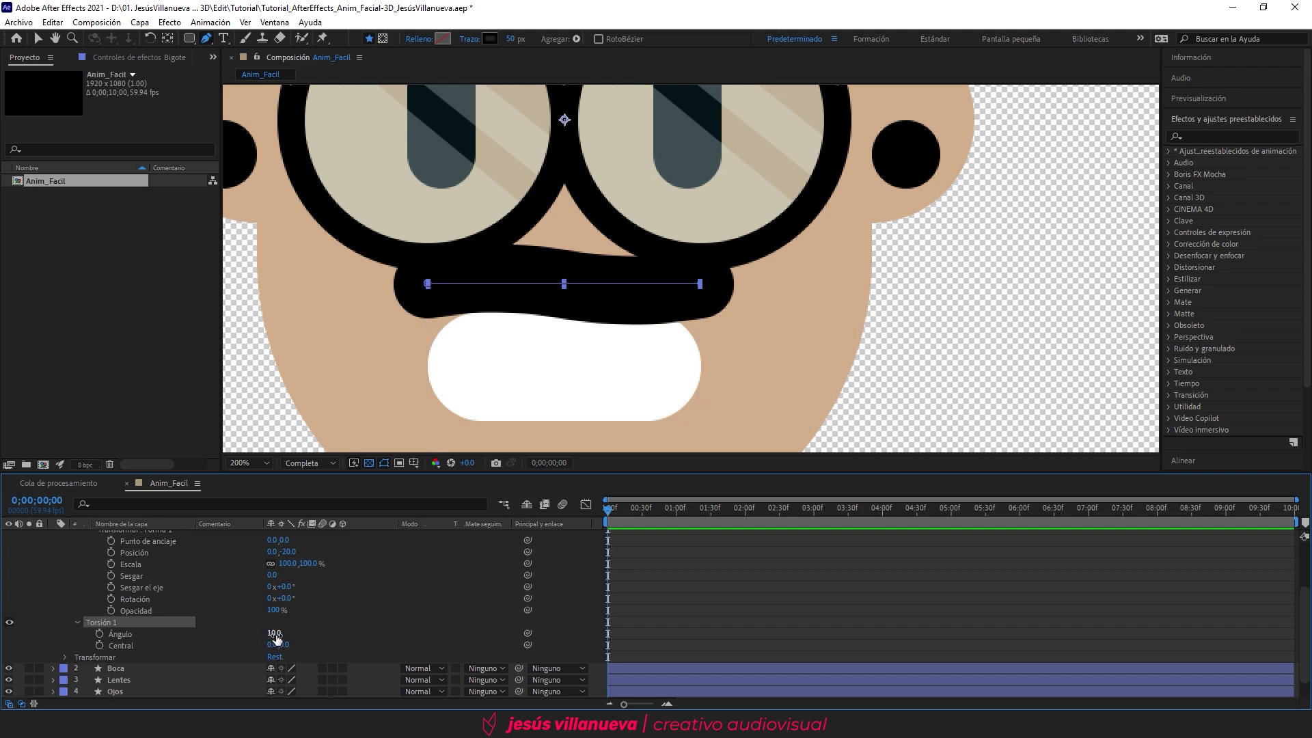
{"action": "left_click_drag", "start_coordinate": [276, 635], "coordinate": [374, 628]}
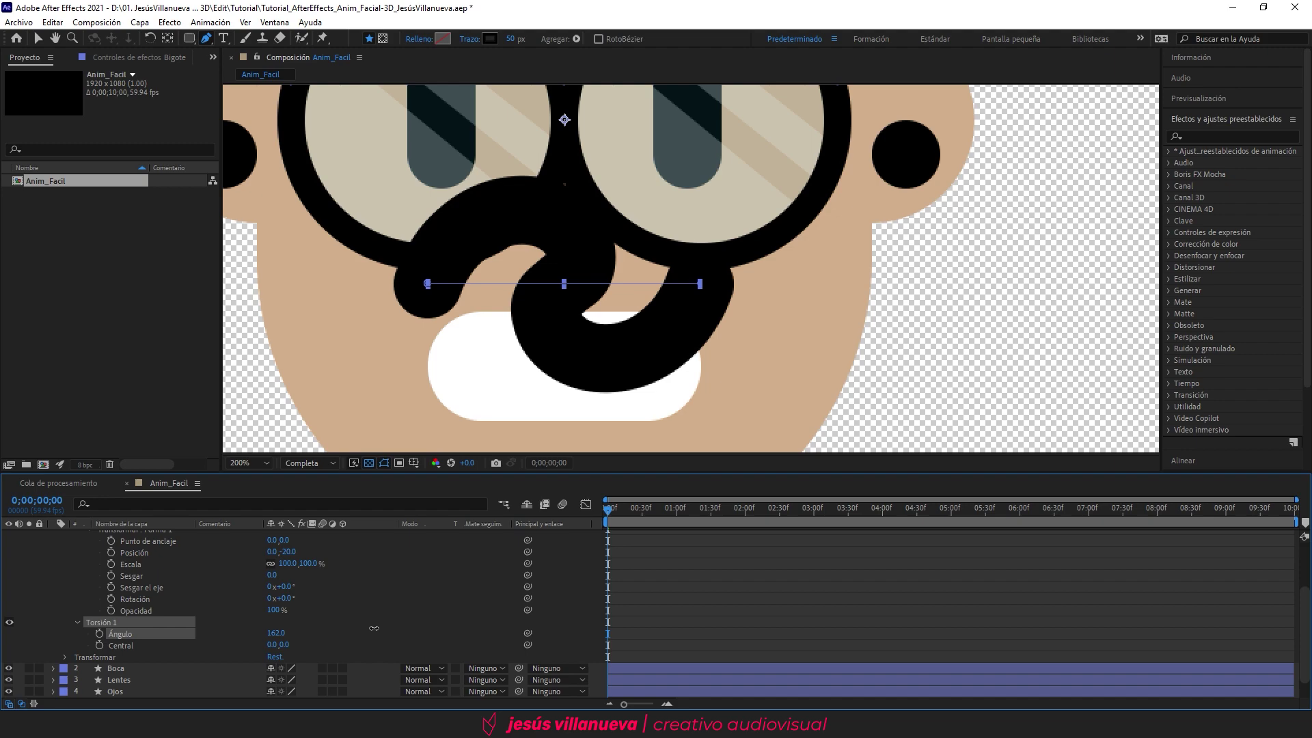
{"action": "left_click", "coordinate": [276, 633]}
{"action": "type", "text": "25"}
{"action": "key", "text": "Return"}
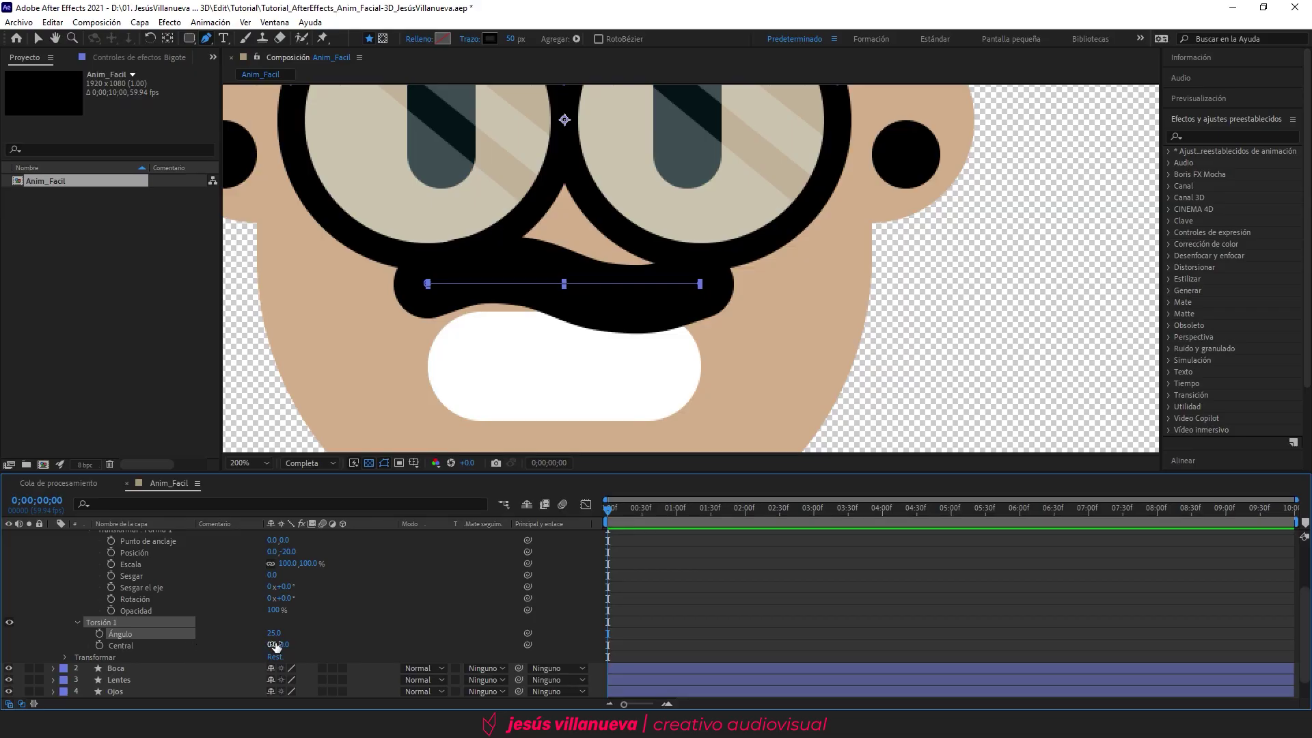
{"action": "left_click", "coordinate": [274, 645]}
{"action": "type", "text": "100"}
{"action": "key", "text": "Return"}
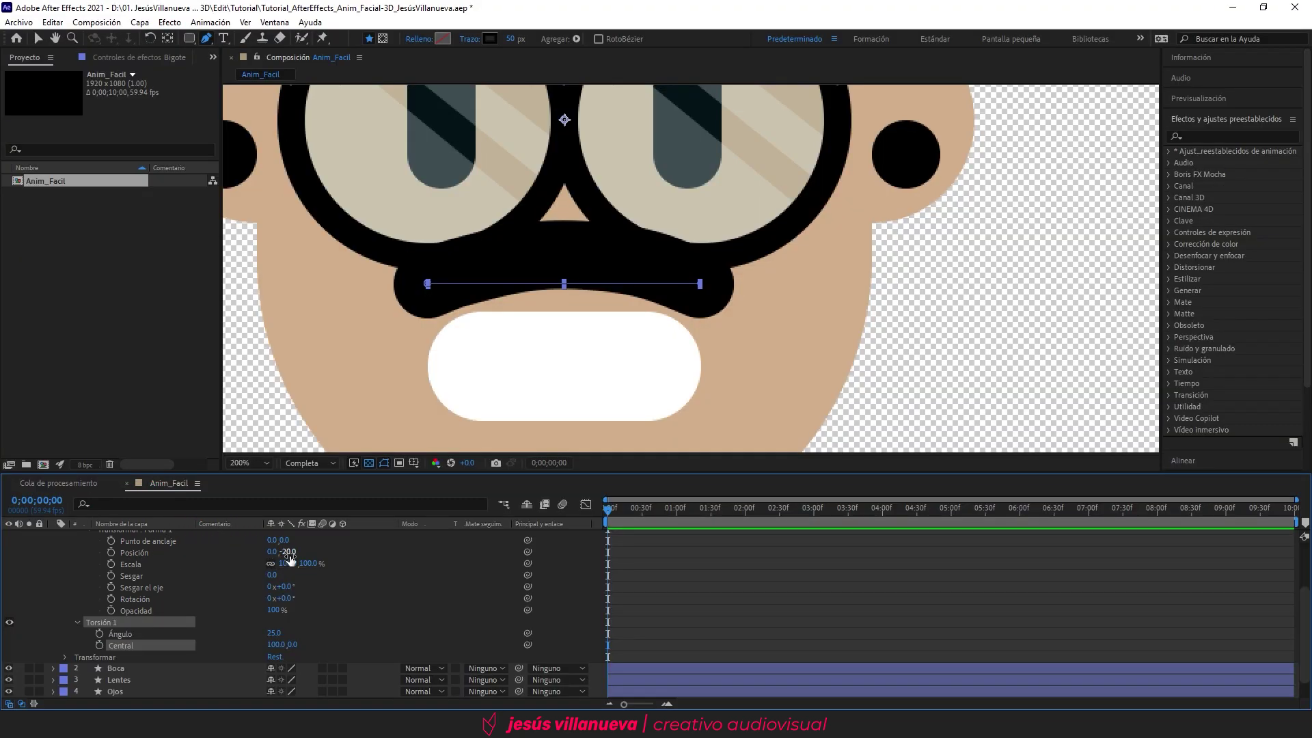
Step: Return the Forma 1 position to 0 and collapse the Bigote layer
{"action": "left_click_drag", "start_coordinate": [289, 553], "coordinate": [313, 552]}
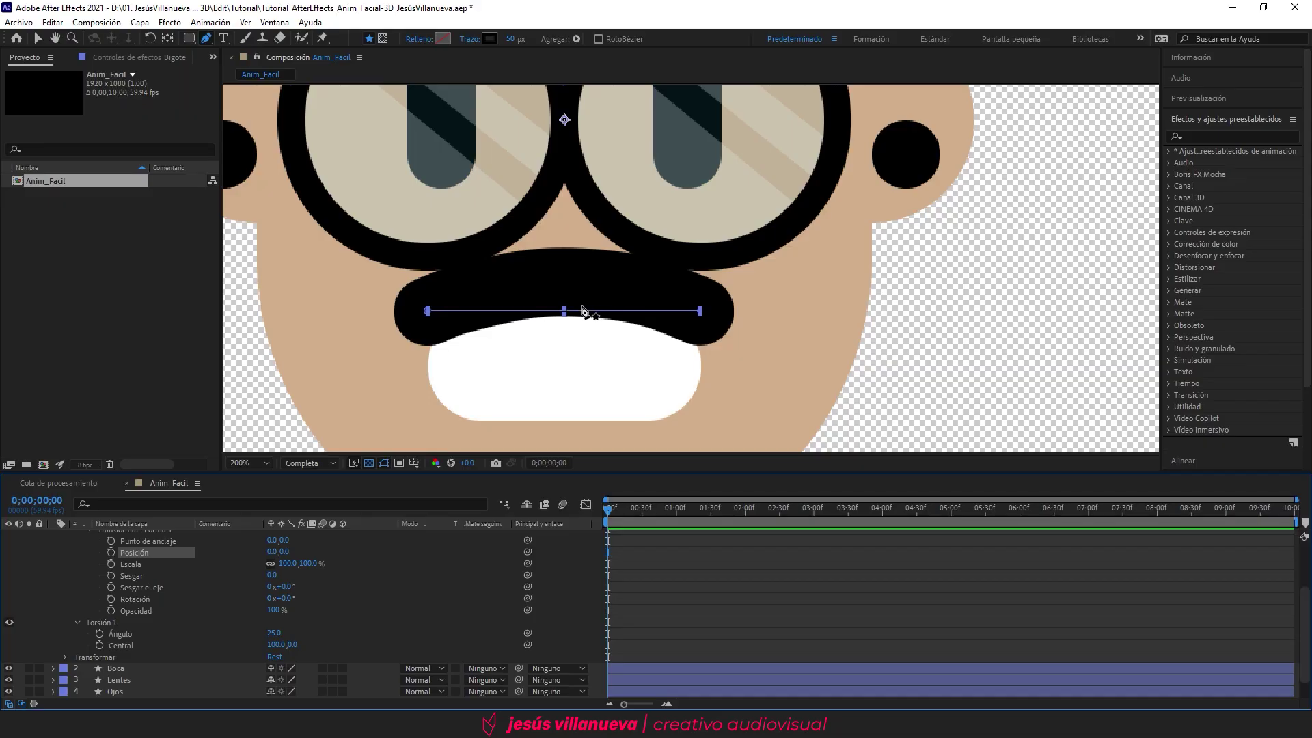
{"action": "scroll", "coordinate": [240, 563], "scroll_direction": "up", "scroll_amount": 5}
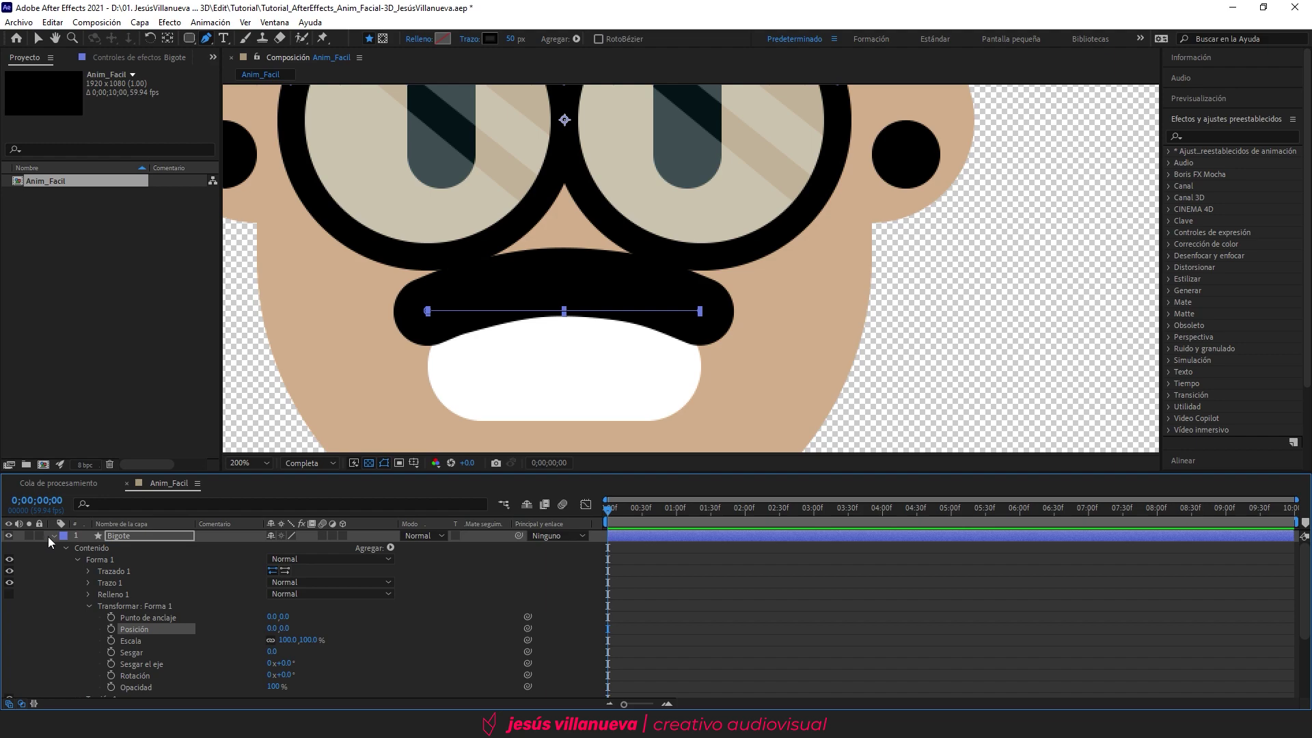
{"action": "left_click", "coordinate": [53, 537]}
{"action": "left_click", "coordinate": [117, 621]}
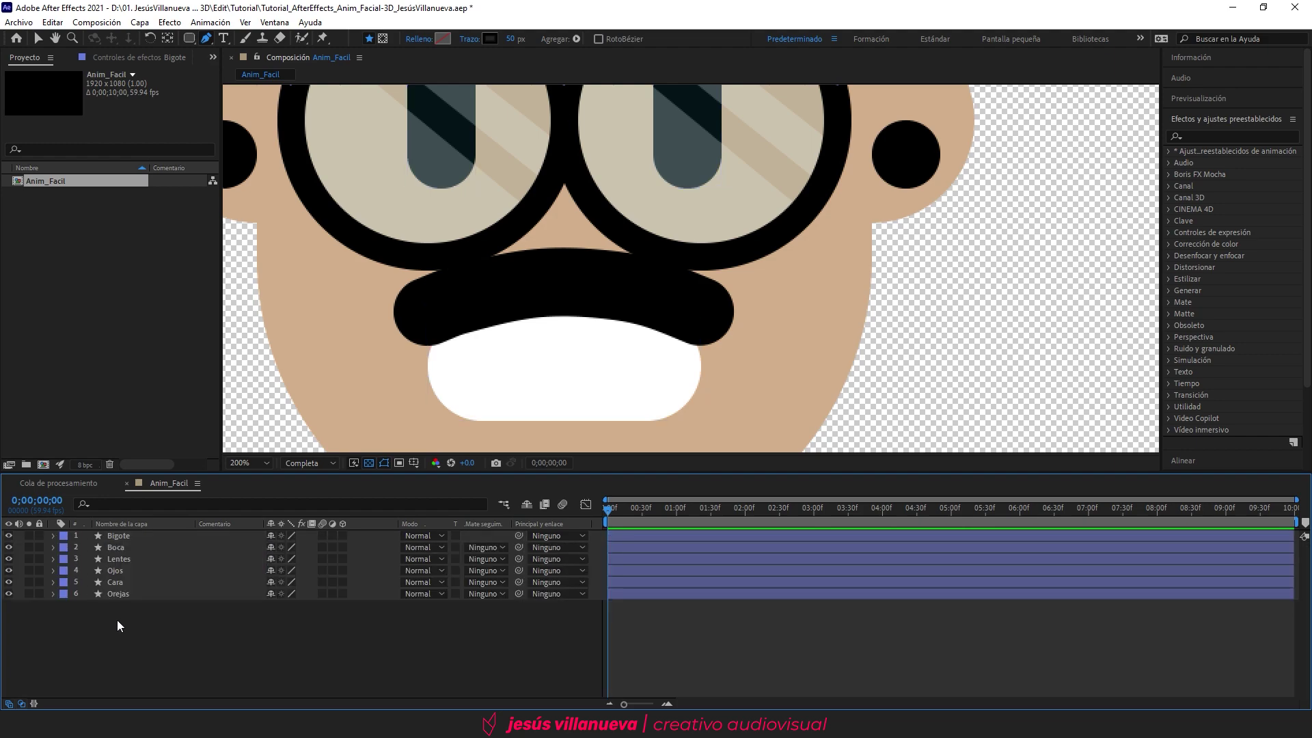
Step: Fit the view and set the Ellipse tool to no stroke with fill 000000
{"action": "left_click", "coordinate": [259, 463]}
{"action": "left_click", "coordinate": [277, 219]}
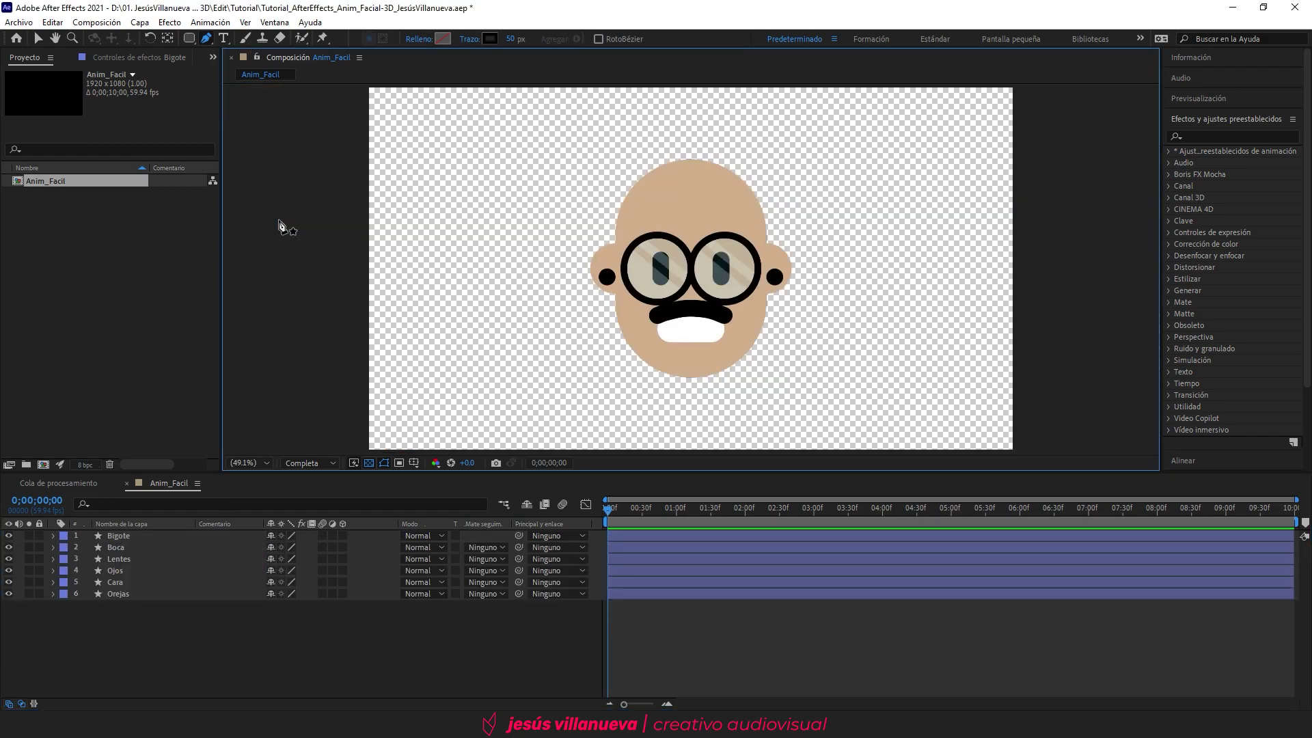
{"action": "left_click_drag", "start_coordinate": [191, 39], "coordinate": [245, 64]}
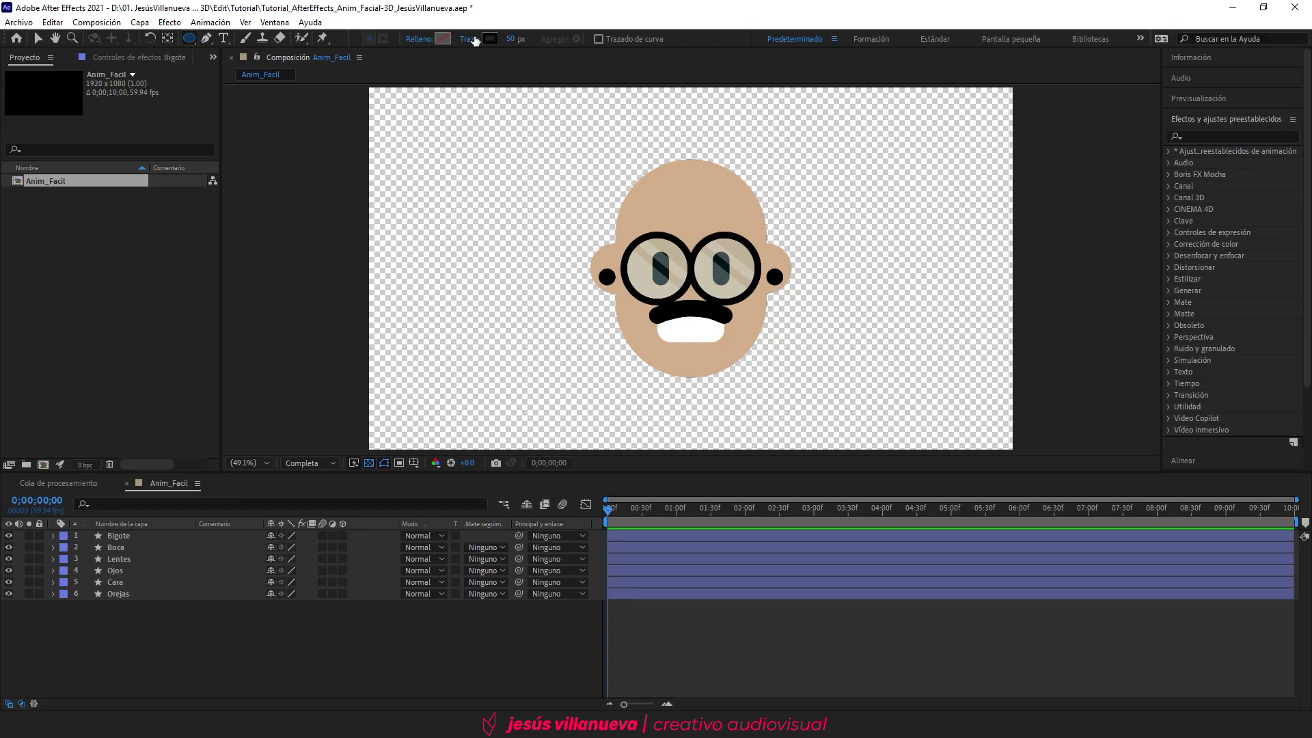
{"action": "left_click", "coordinate": [470, 39]}
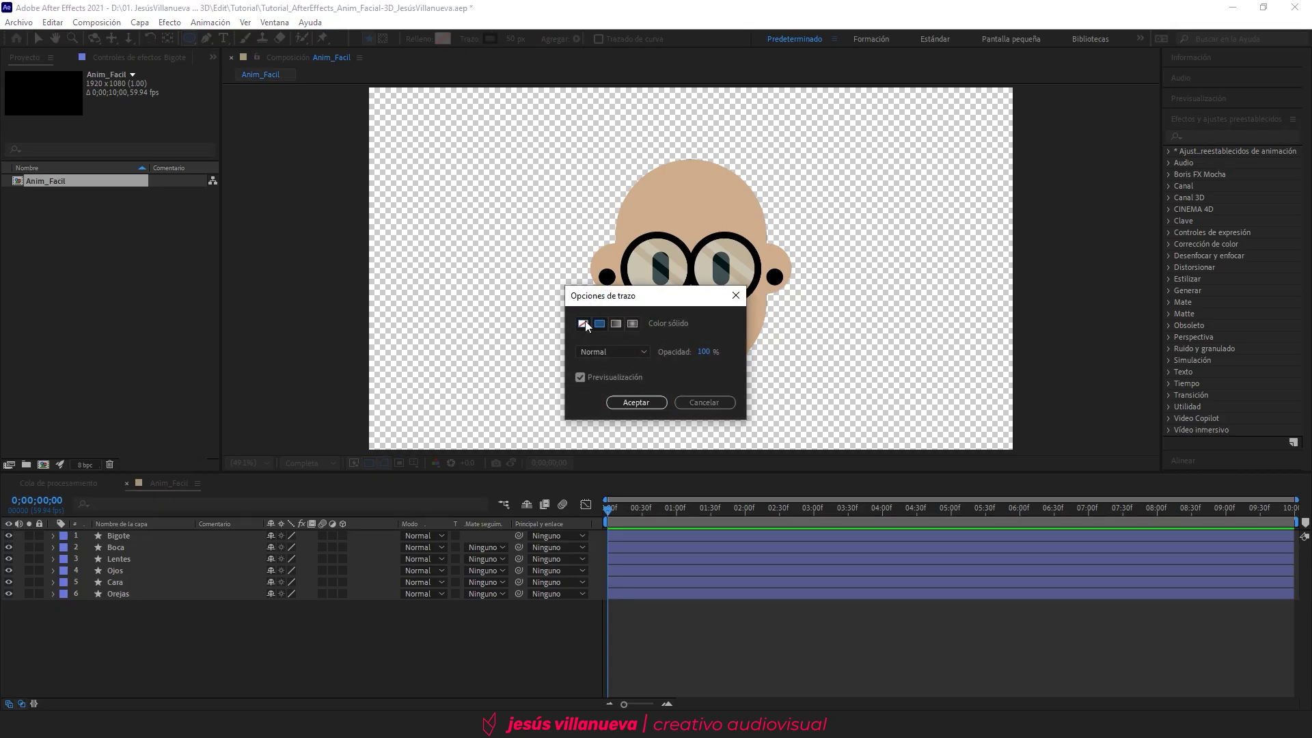
{"action": "left_click", "coordinate": [583, 323]}
{"action": "left_click", "coordinate": [628, 403]}
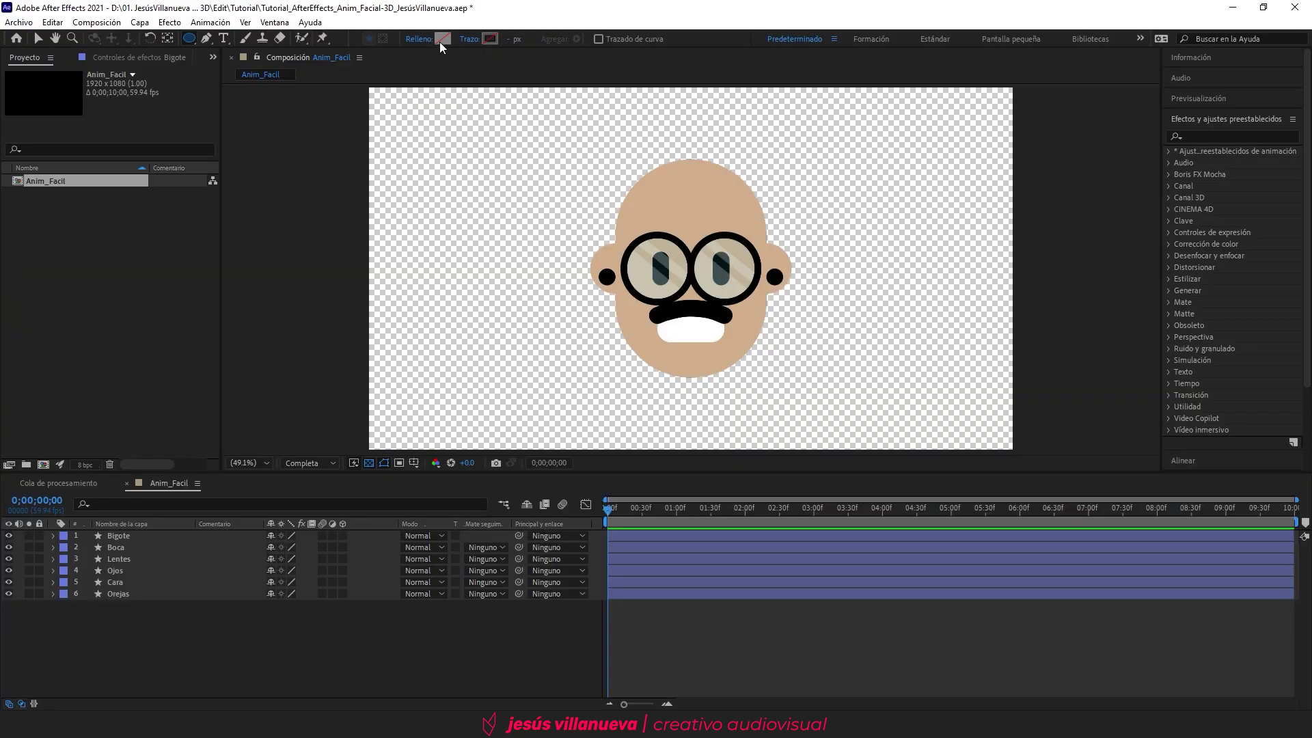
{"action": "left_click", "coordinate": [441, 39]}
{"action": "type", "text": "000000"}
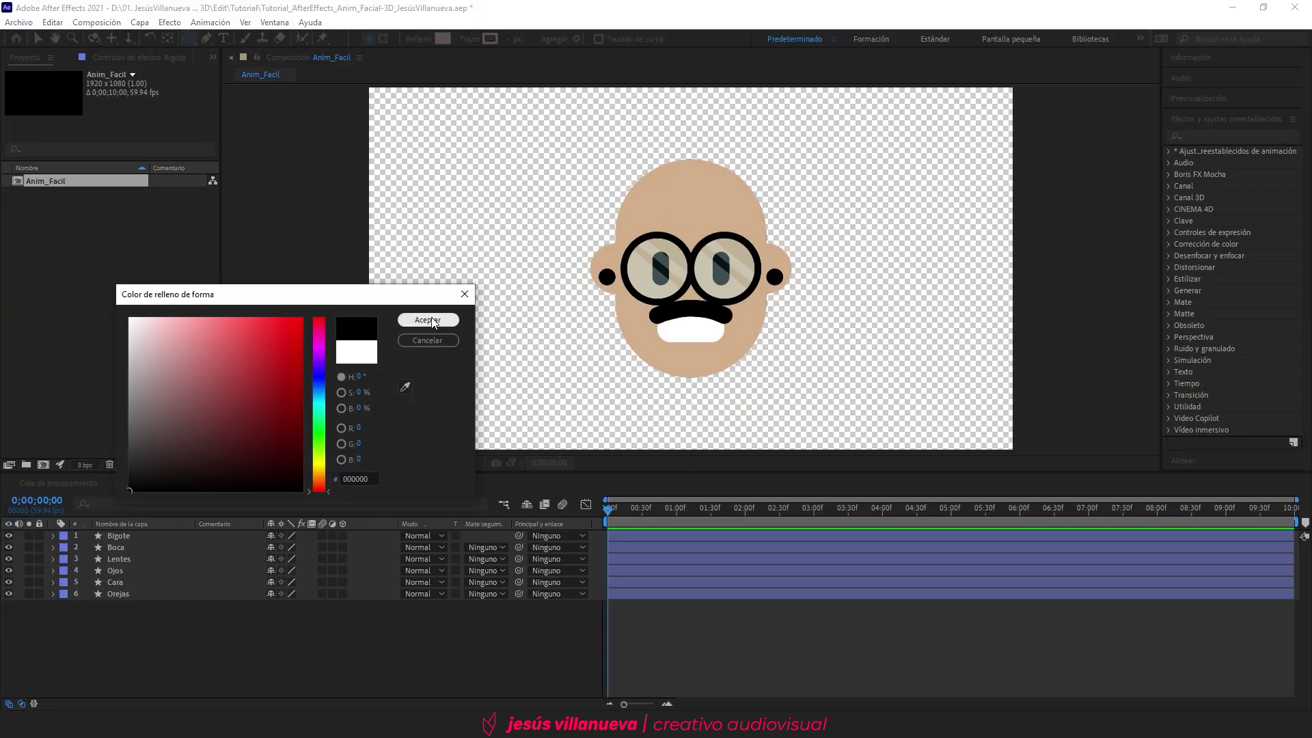
{"action": "left_click", "coordinate": [431, 320]}
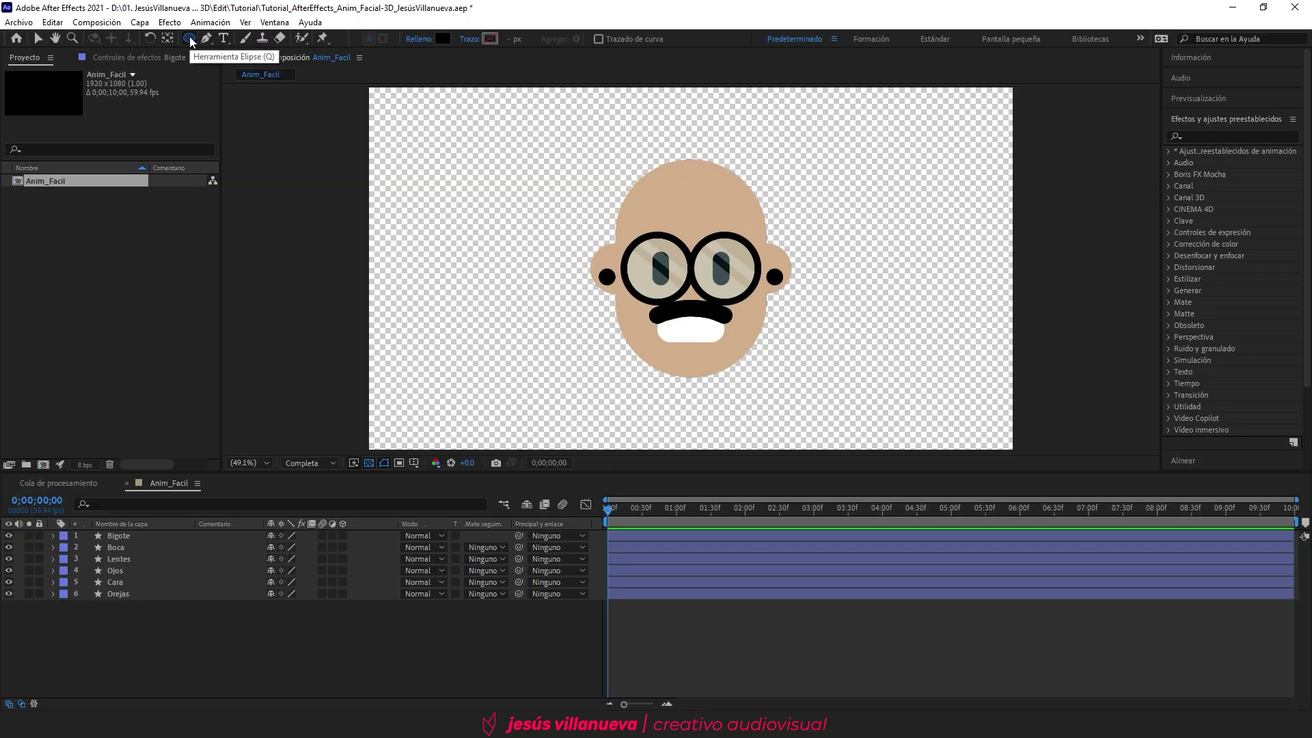
Step: Create a full-size black ellipse layer and name it Barba
{"action": "double_click", "coordinate": [190, 38]}
{"action": "left_click", "coordinate": [134, 535]}
{"action": "key", "text": "Return"}
{"action": "type", "text": "Barba"}
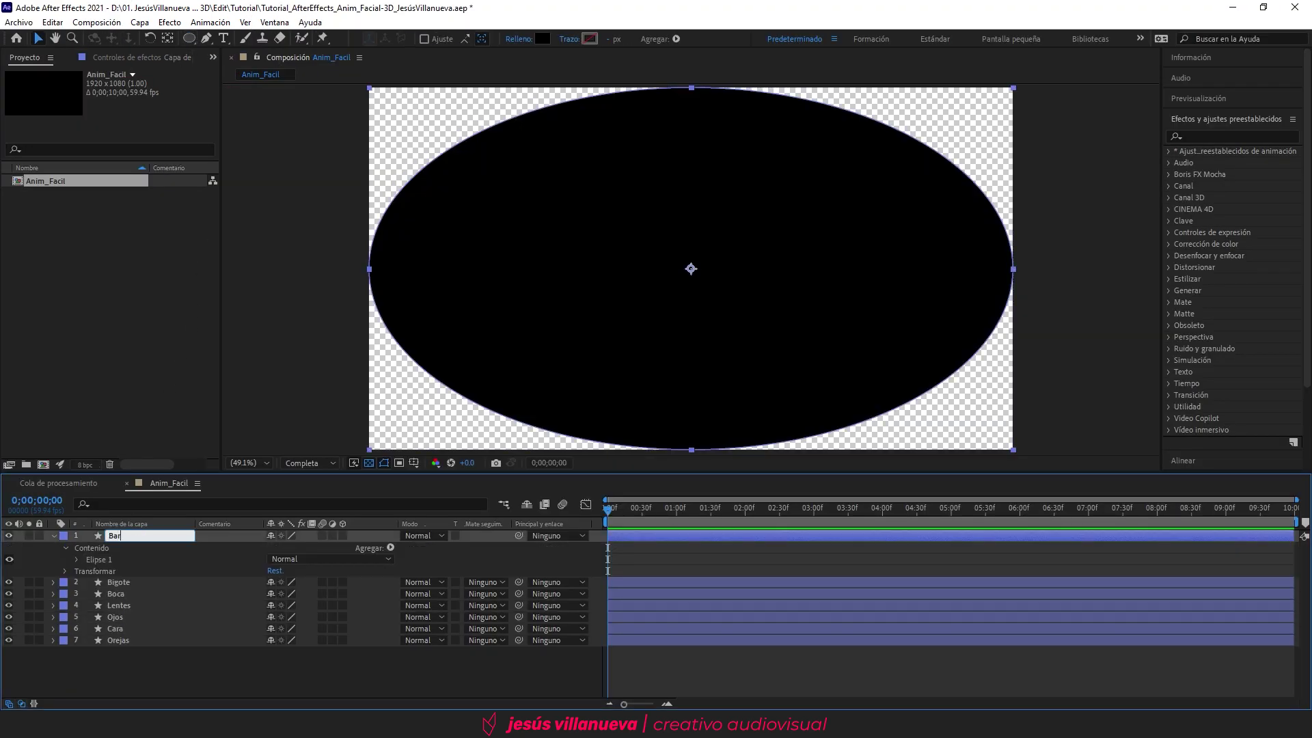
{"action": "key", "text": "Return"}
Step: Set the Barba ellipse size to 125 by 80
{"action": "left_click", "coordinate": [77, 559]}
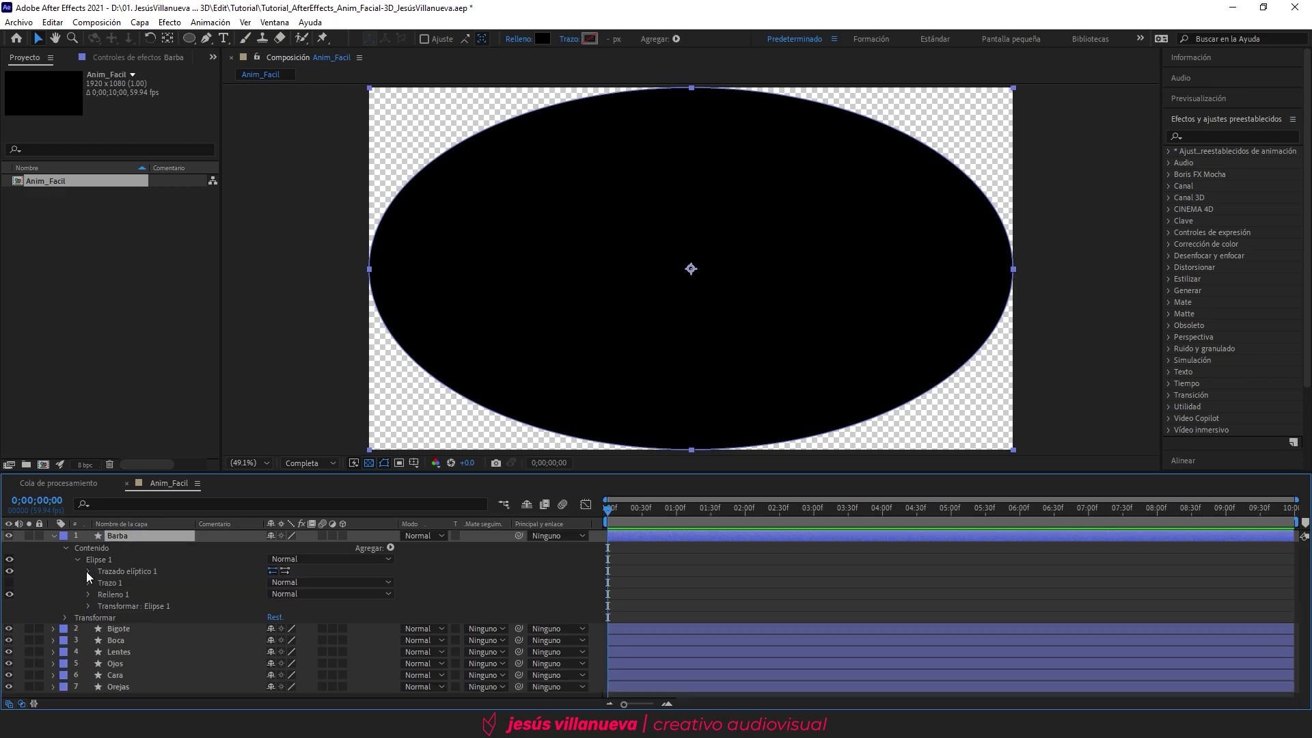
{"action": "left_click", "coordinate": [87, 571]}
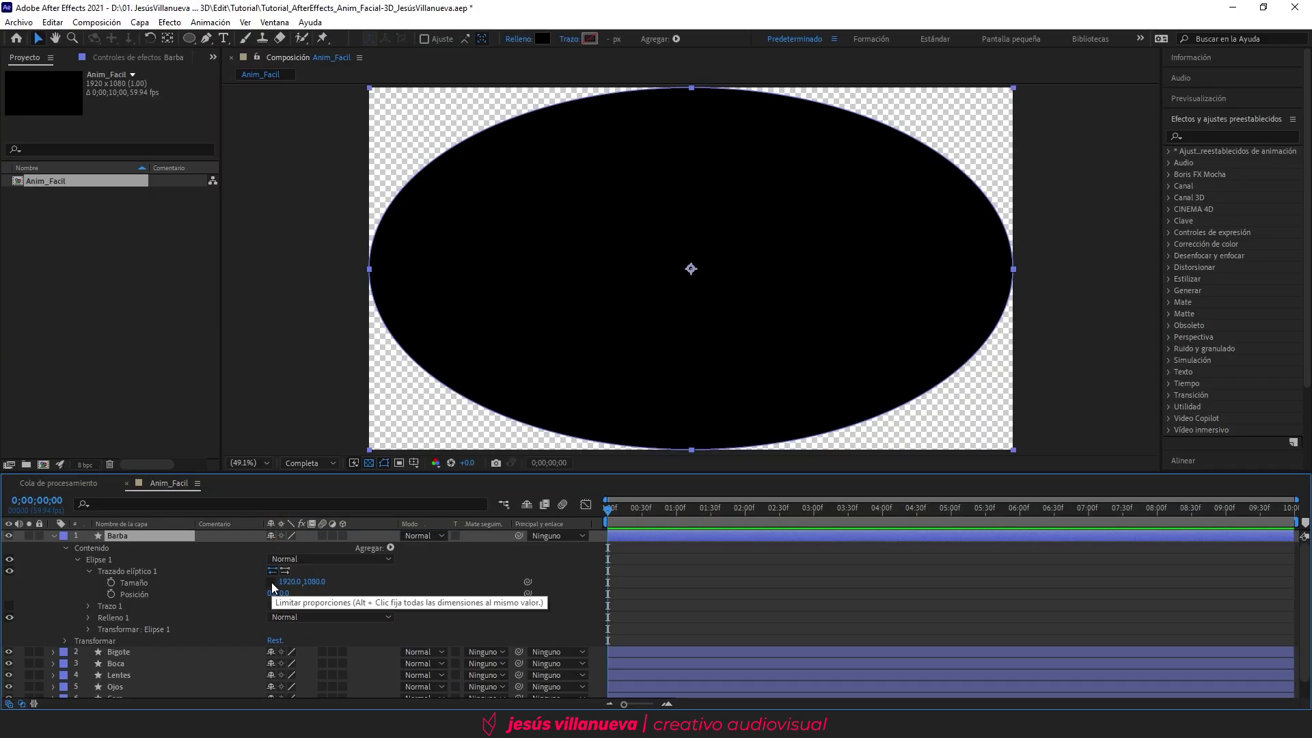
{"action": "left_click", "coordinate": [287, 582]}
{"action": "type", "text": "125"}
{"action": "key", "text": "Return"}
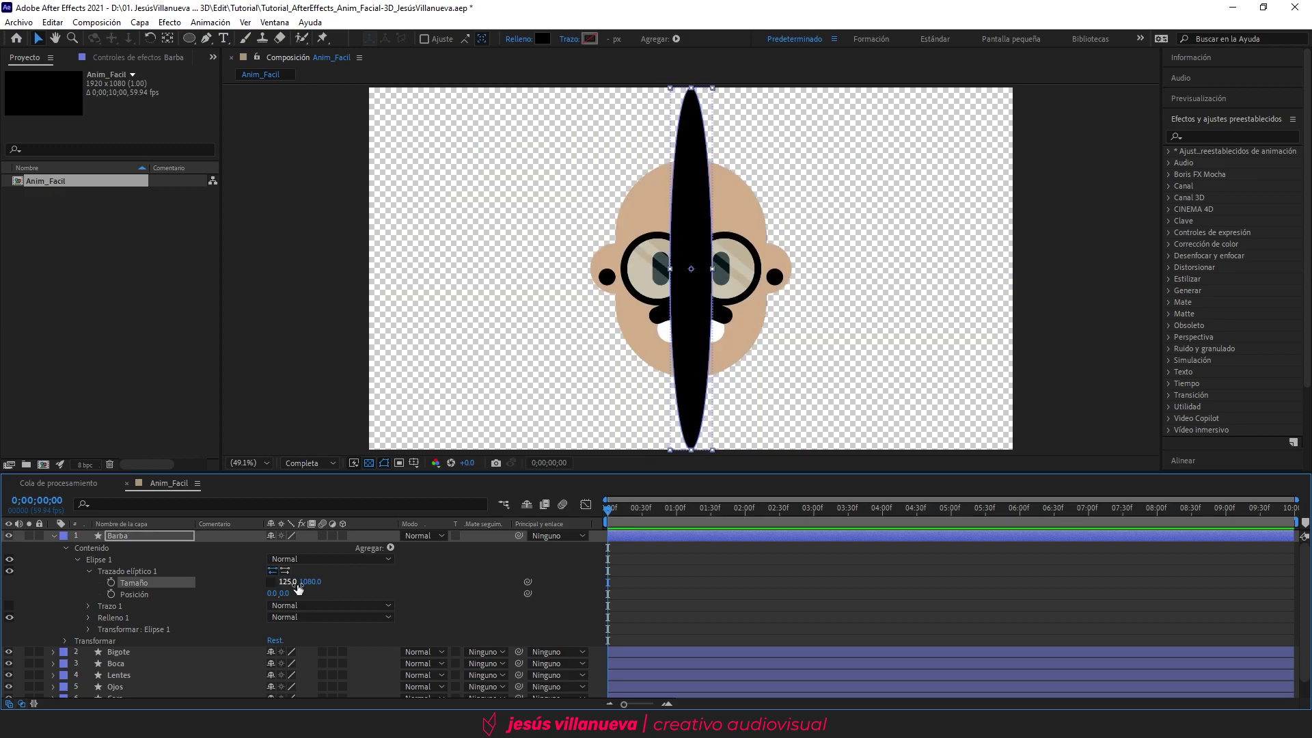
{"action": "left_click", "coordinate": [311, 582]}
{"action": "type", "text": "80"}
{"action": "key", "text": "Return"}
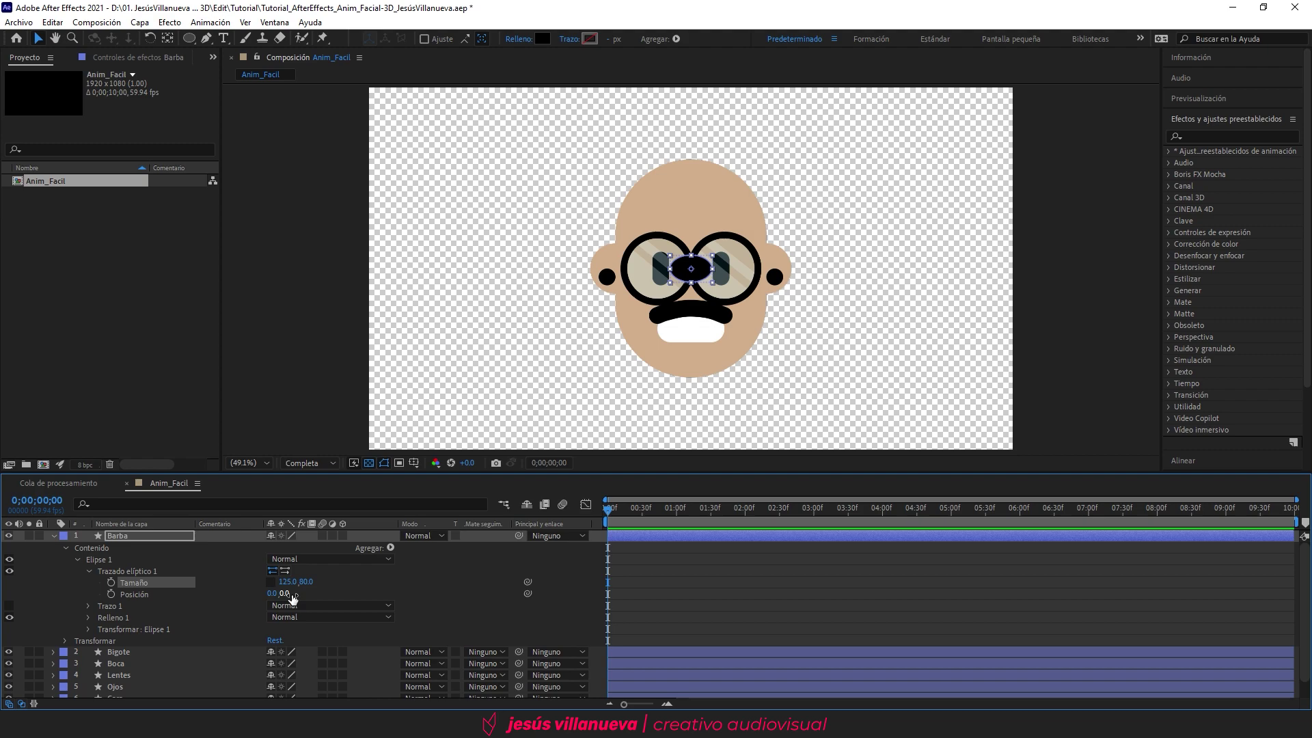
Step: Set the ellipse Position Y to 320, placing the beard below the mouth
{"action": "left_click", "coordinate": [284, 593]}
{"action": "type", "text": "320"}
{"action": "key", "text": "Return"}
{"action": "left_click", "coordinate": [729, 346]}
{"action": "left_click", "coordinate": [53, 536]}
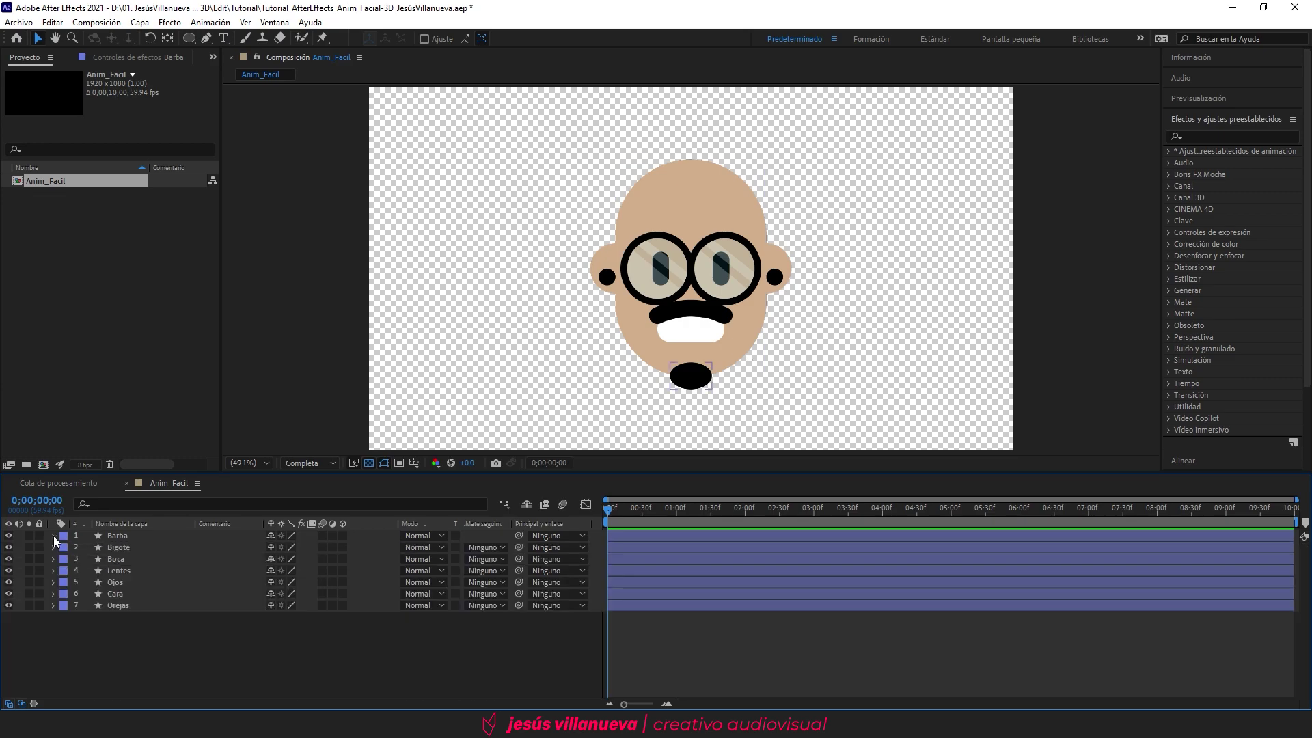
Step: Move Barba below Bigote and Boca, then lock layers 1–7
{"action": "left_click", "coordinate": [119, 535]}
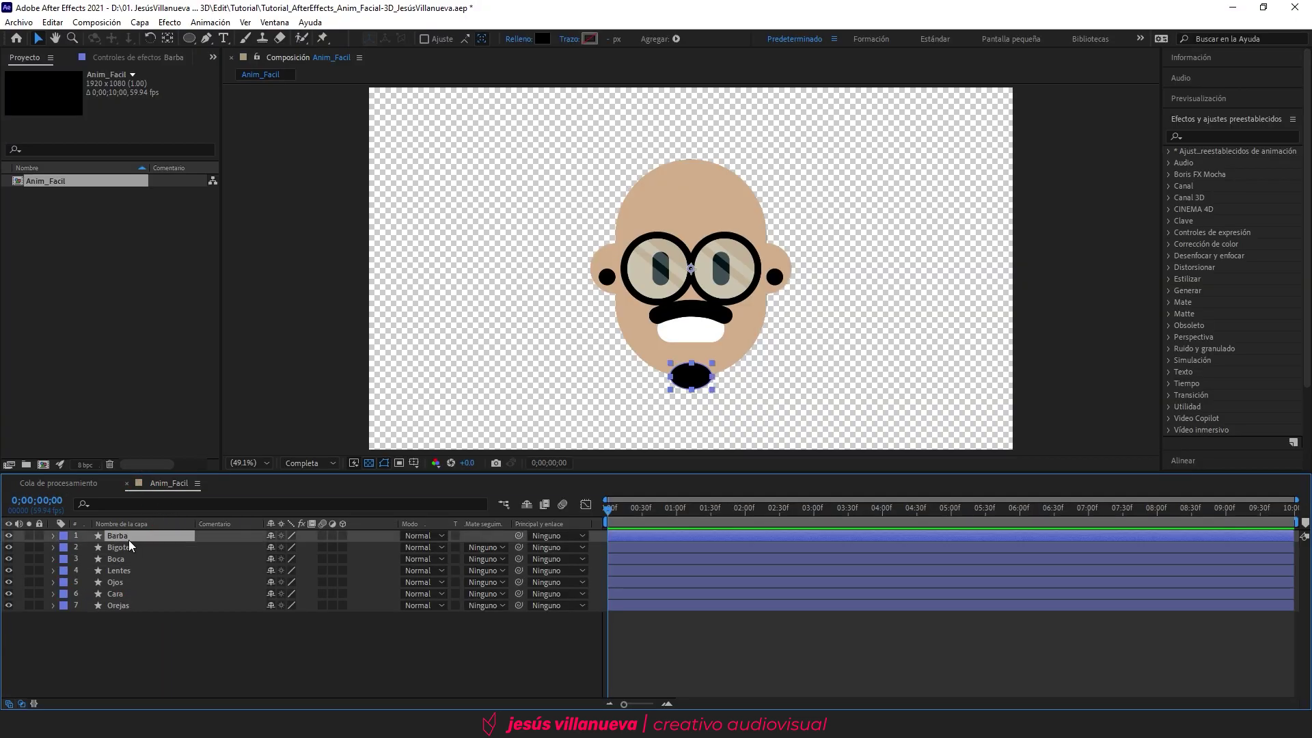
{"action": "left_click_drag", "start_coordinate": [128, 536], "coordinate": [122, 560]}
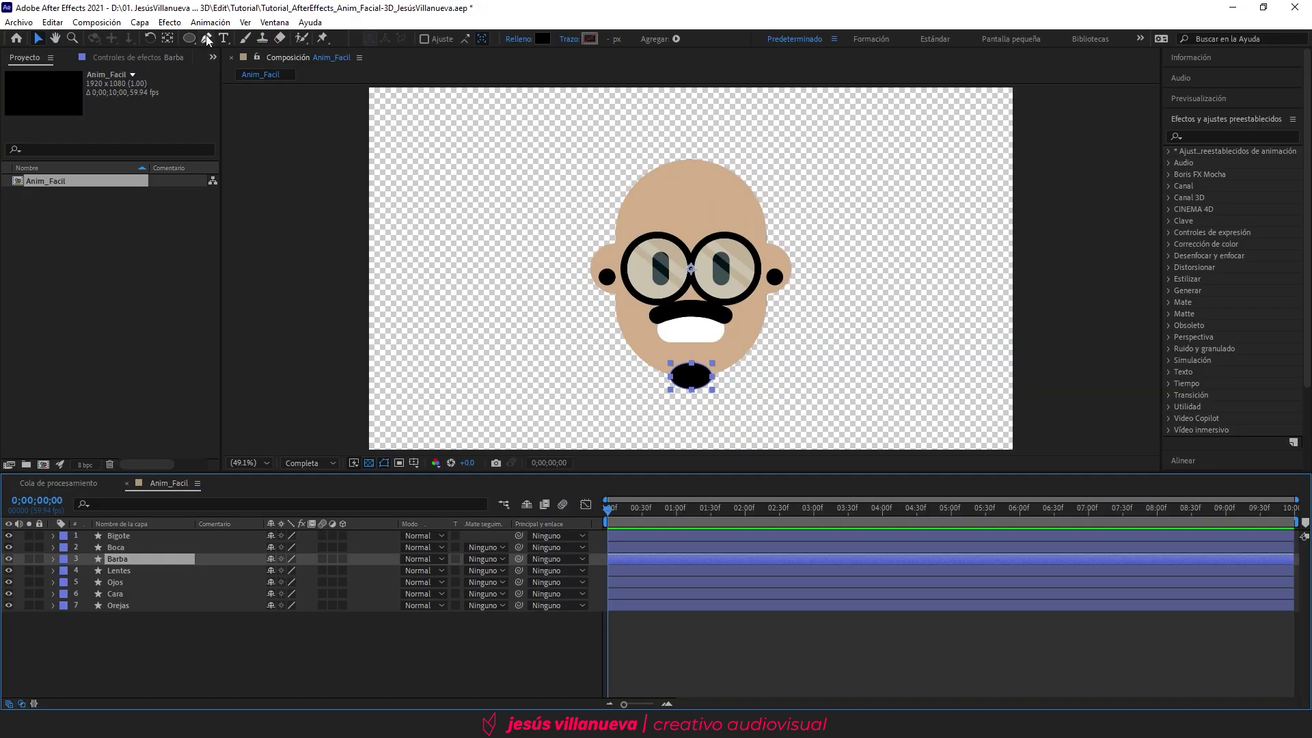
{"action": "left_click", "coordinate": [208, 41]}
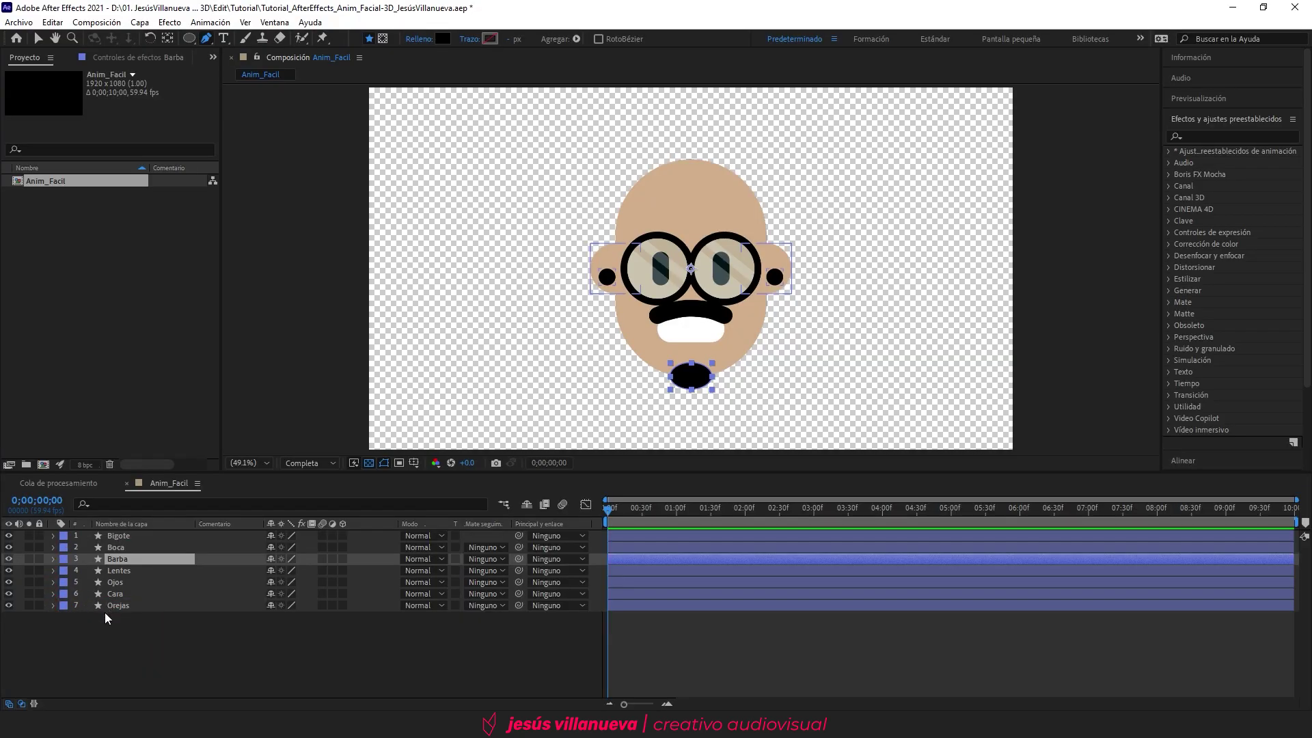
{"action": "left_click", "coordinate": [107, 635]}
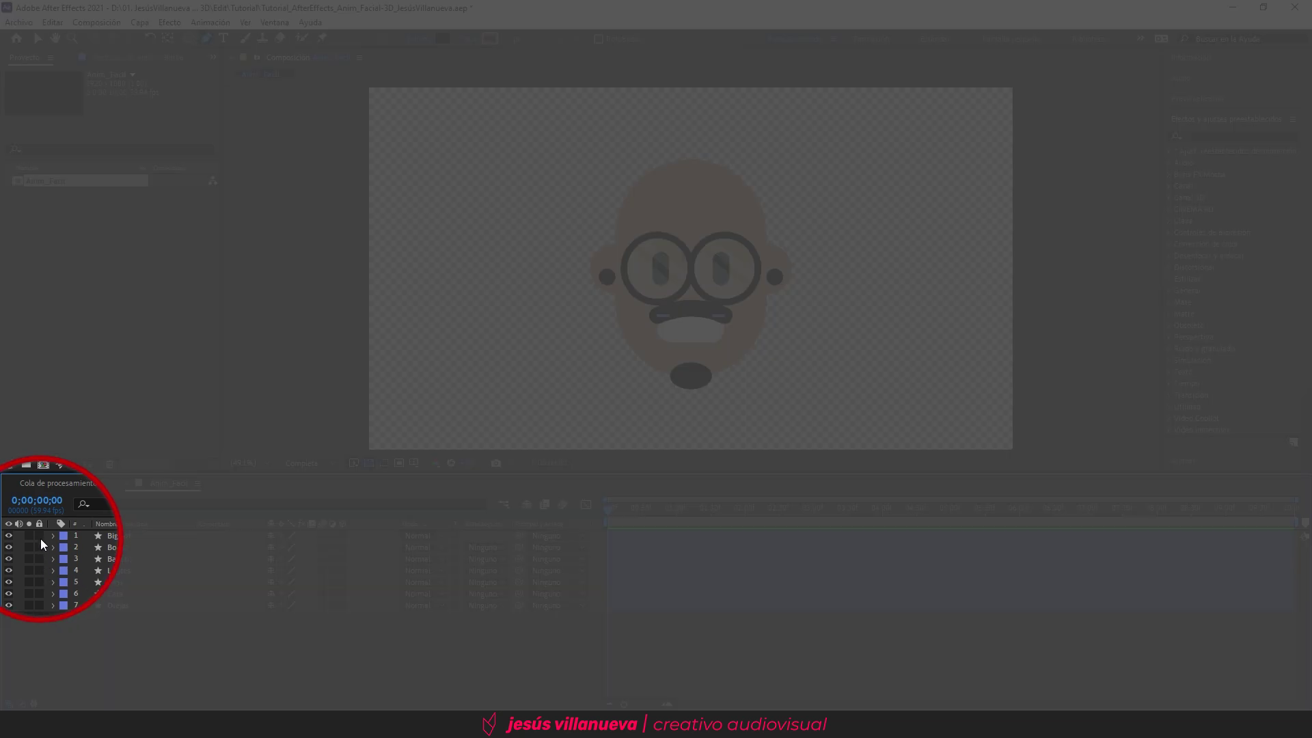
{"action": "left_click_drag", "start_coordinate": [40, 539], "coordinate": [42, 603]}
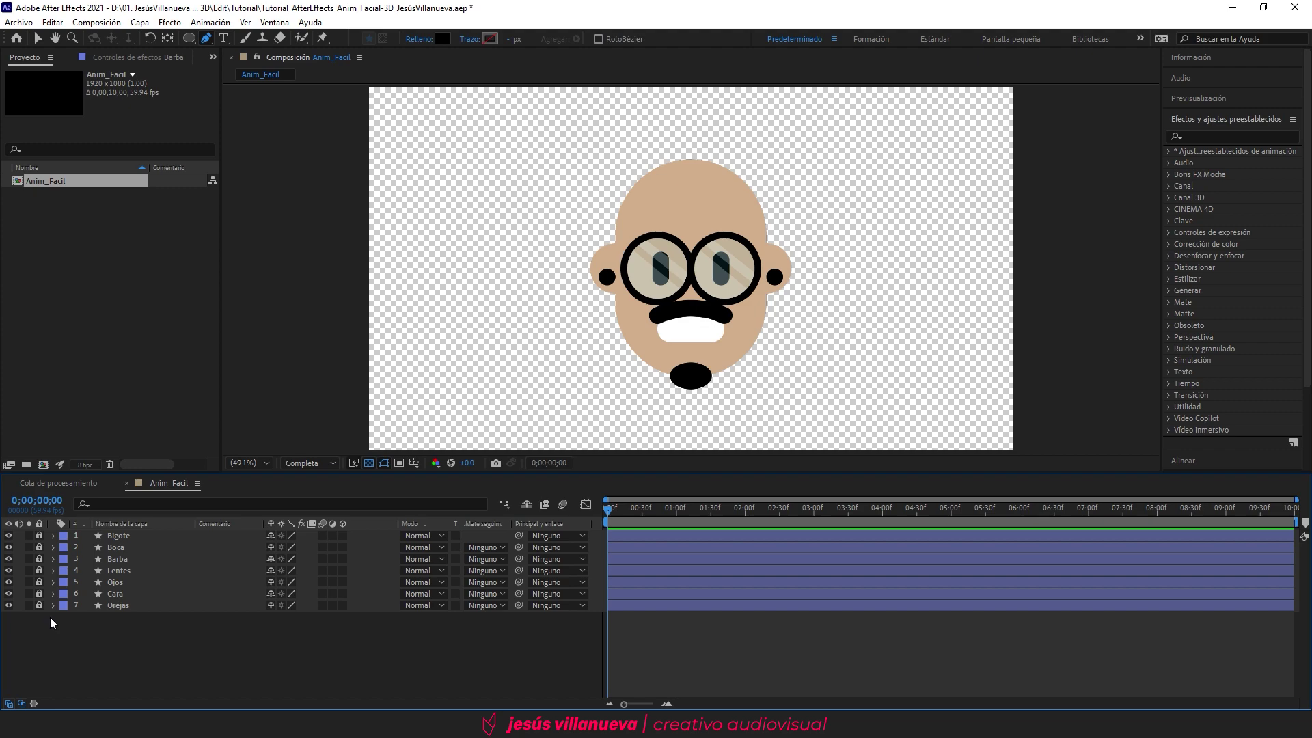
Step: Draw a closed pen outline for the hair covering the top of the head
{"action": "scroll", "coordinate": [794, 287], "scroll_direction": "up", "scroll_amount": 1}
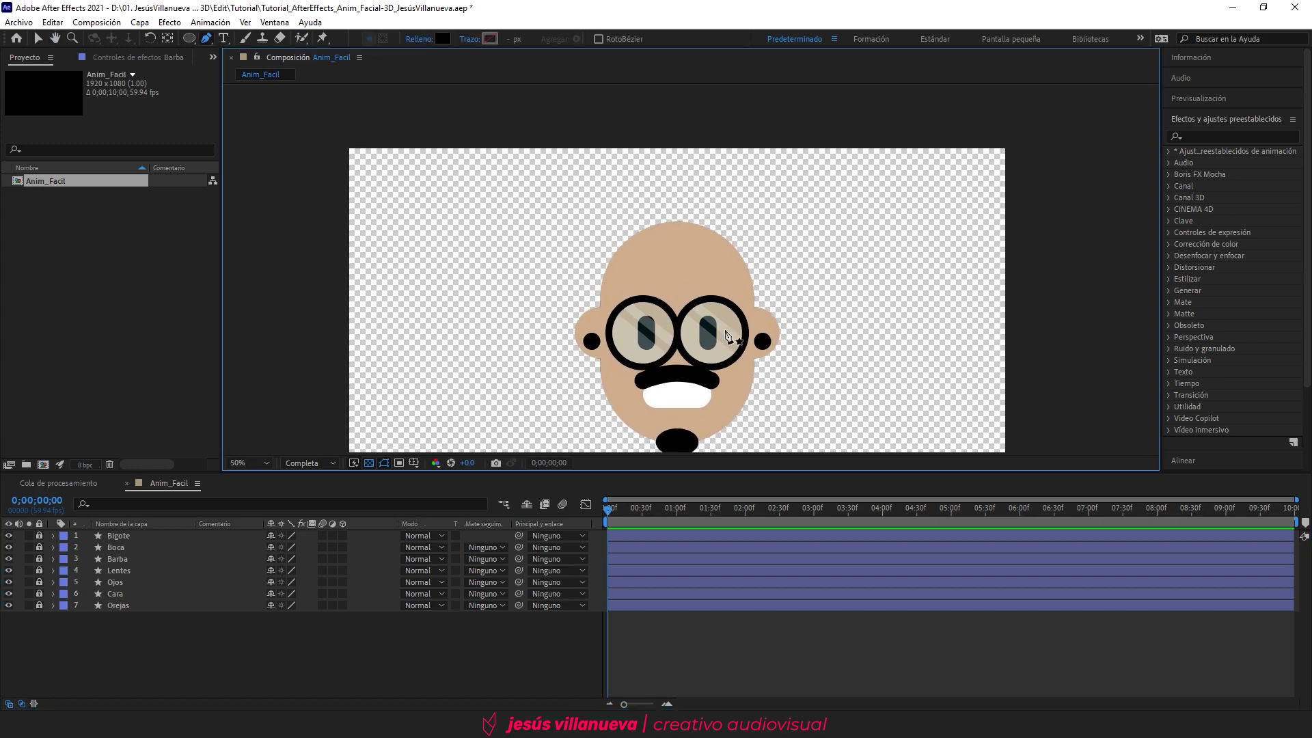
{"action": "scroll", "coordinate": [727, 335], "scroll_direction": "up", "scroll_amount": 2}
{"action": "scroll", "coordinate": [724, 335], "scroll_direction": "down", "scroll_amount": 3}
{"action": "scroll", "coordinate": [713, 338], "scroll_direction": "up", "scroll_amount": 2}
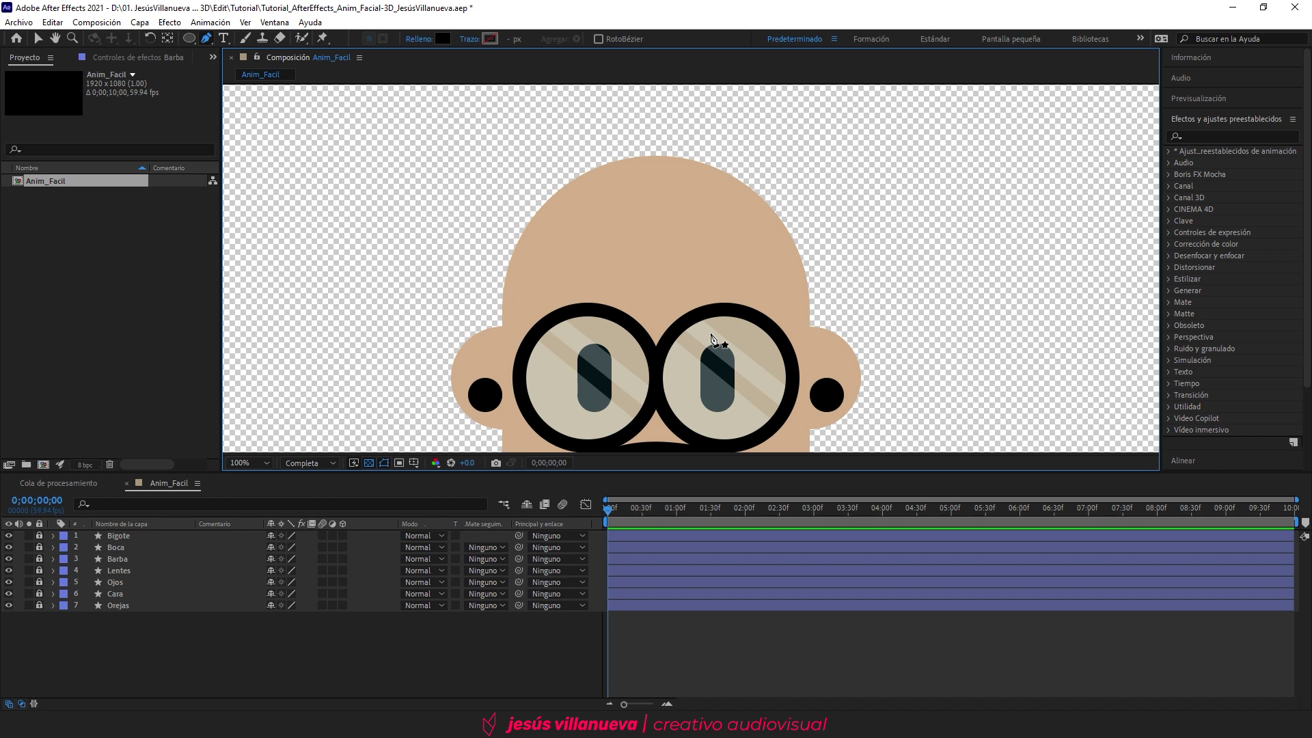
{"action": "left_click", "coordinate": [506, 443]}
{"action": "left_click", "coordinate": [511, 218]}
{"action": "left_click", "coordinate": [519, 201]}
{"action": "left_click", "coordinate": [770, 225]}
{"action": "left_click", "coordinate": [805, 241]}
{"action": "left_click", "coordinate": [798, 259]}
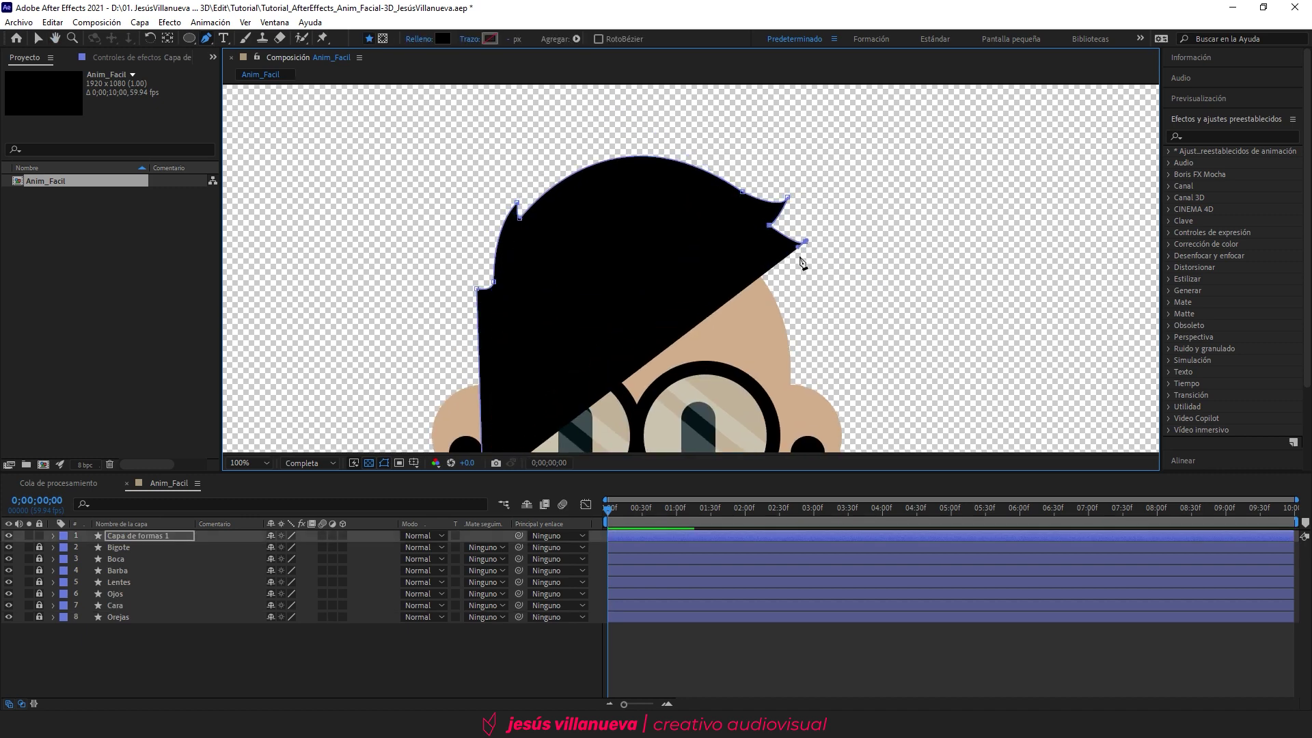
{"action": "scroll", "coordinate": [801, 370], "scroll_direction": "down", "scroll_amount": 3}
{"action": "left_click", "coordinate": [796, 256]}
{"action": "left_click", "coordinate": [715, 185]}
{"action": "left_click_drag", "start_coordinate": [617, 183], "coordinate": [670, 202]}
{"action": "left_click", "coordinate": [532, 244]}
{"action": "left_click", "coordinate": [508, 407]}
Step: Fit the composition in view and rename the hair layer to Cabello
{"action": "key", "text": "shift+slash"}
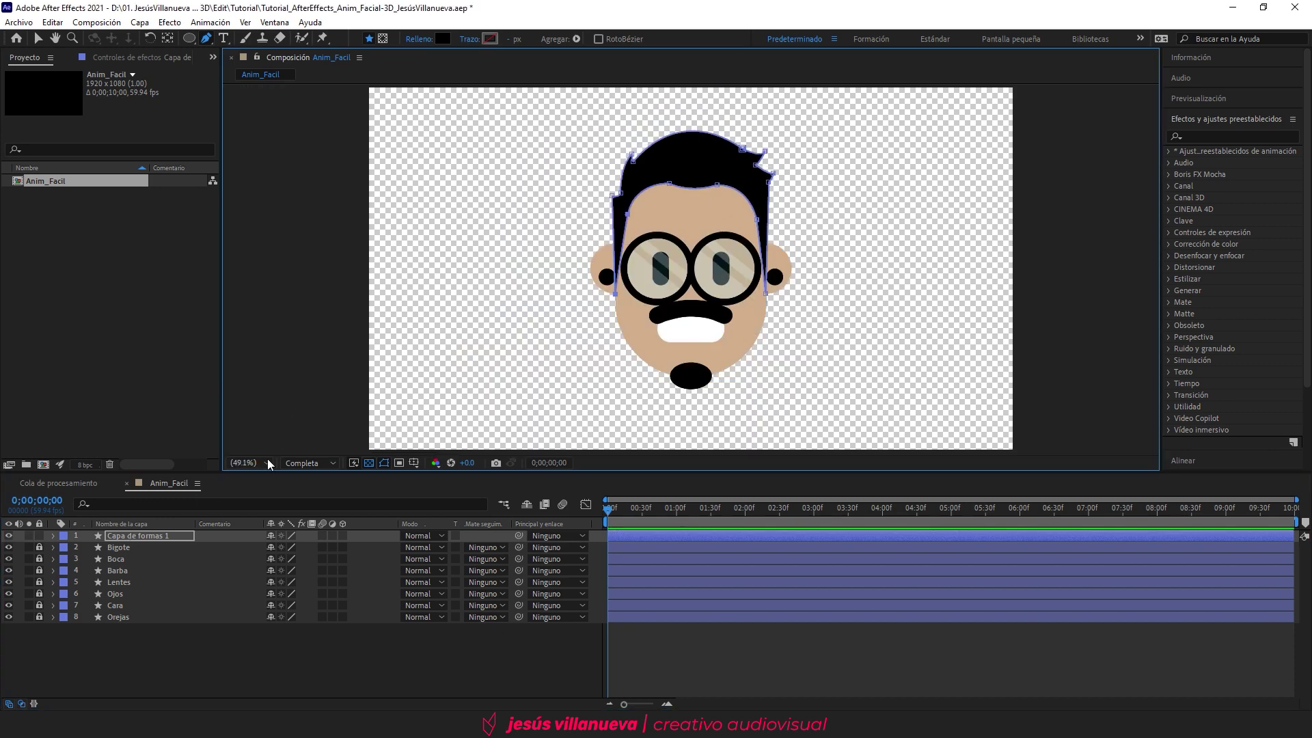
{"action": "left_click", "coordinate": [209, 656]}
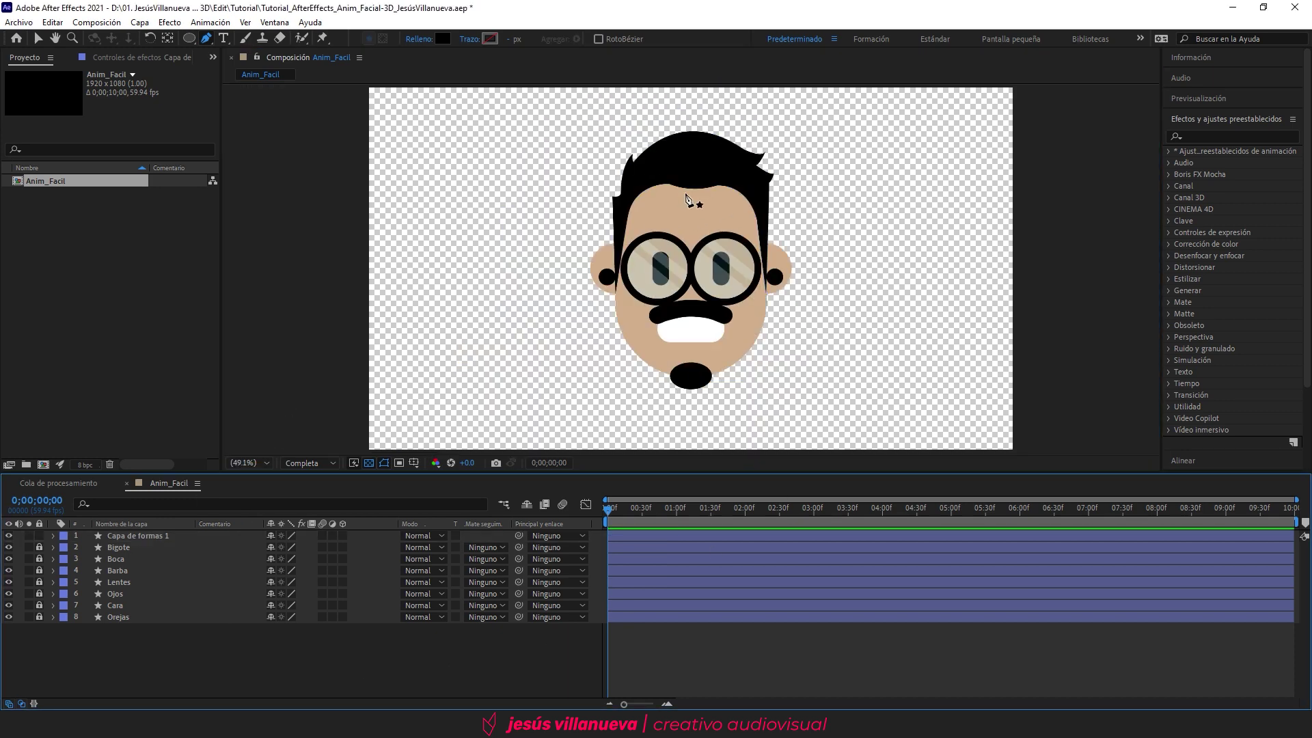
{"action": "left_click", "coordinate": [135, 538]}
{"action": "key", "text": "Return"}
{"action": "type", "text": "Cabello"}
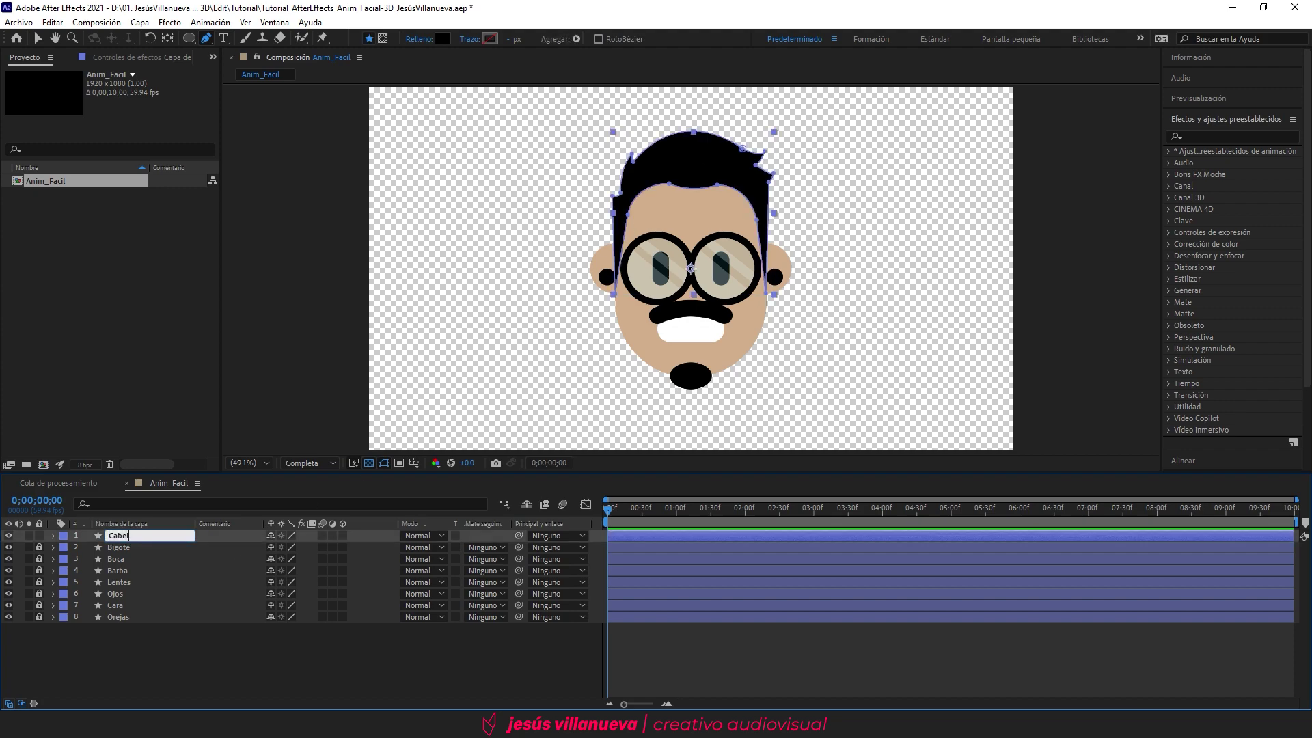
{"action": "key", "text": "Return"}
Step: Create a new full-frame ellipse shape layer and name it Cabello_Back
{"action": "left_click", "coordinate": [130, 656]}
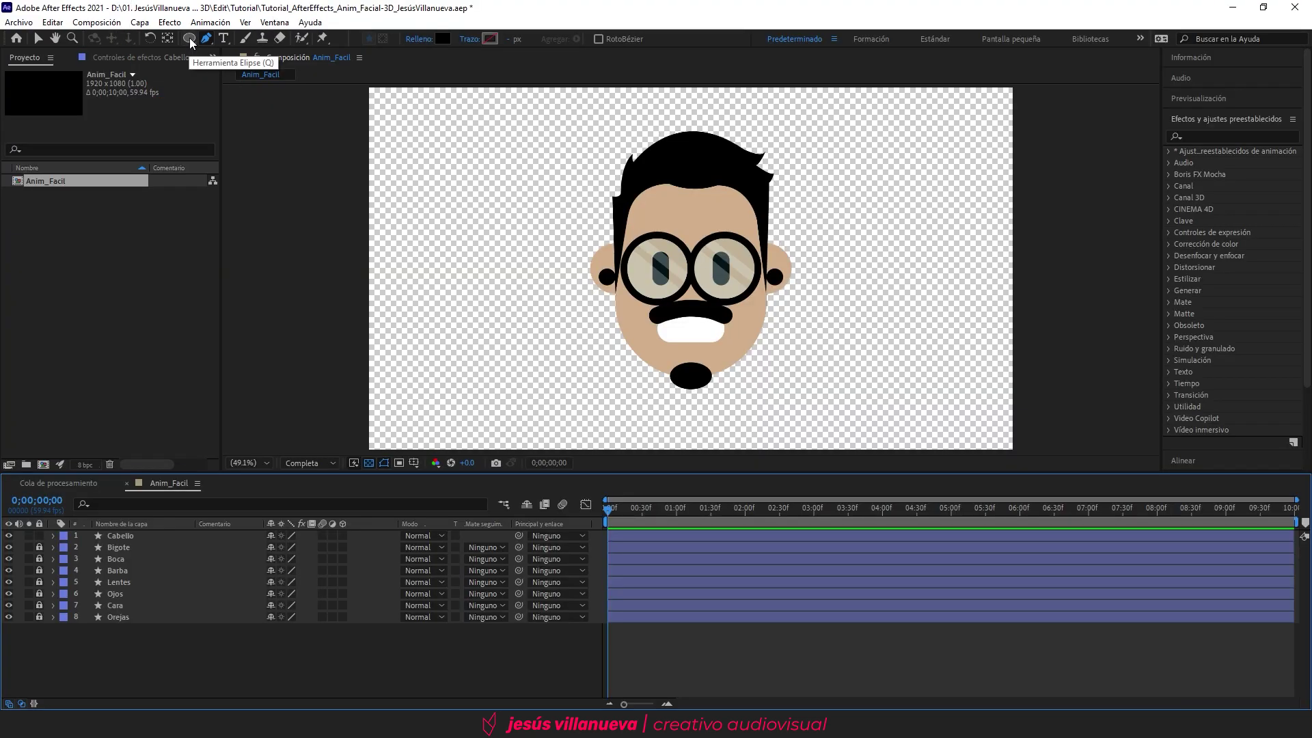
{"action": "double_click", "coordinate": [190, 39]}
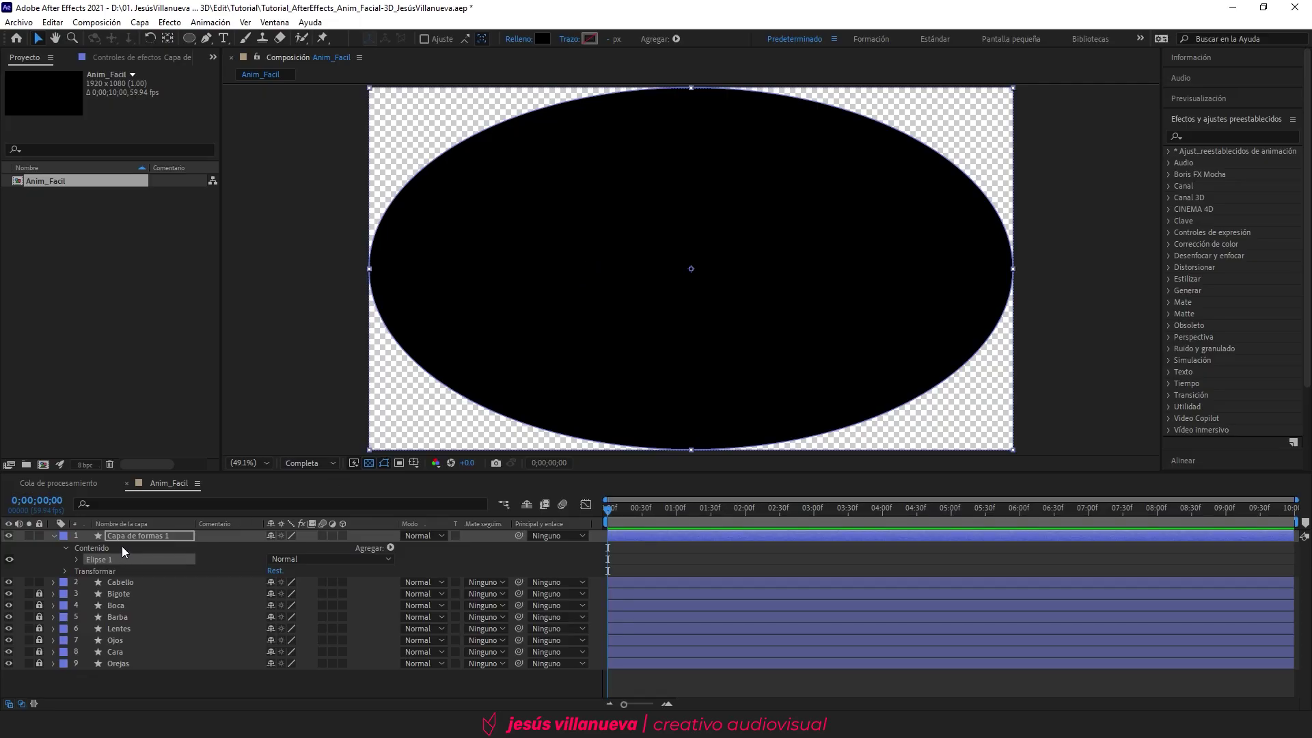
{"action": "left_click", "coordinate": [129, 537]}
{"action": "key", "text": "Return"}
{"action": "type", "text": "Cabello"}
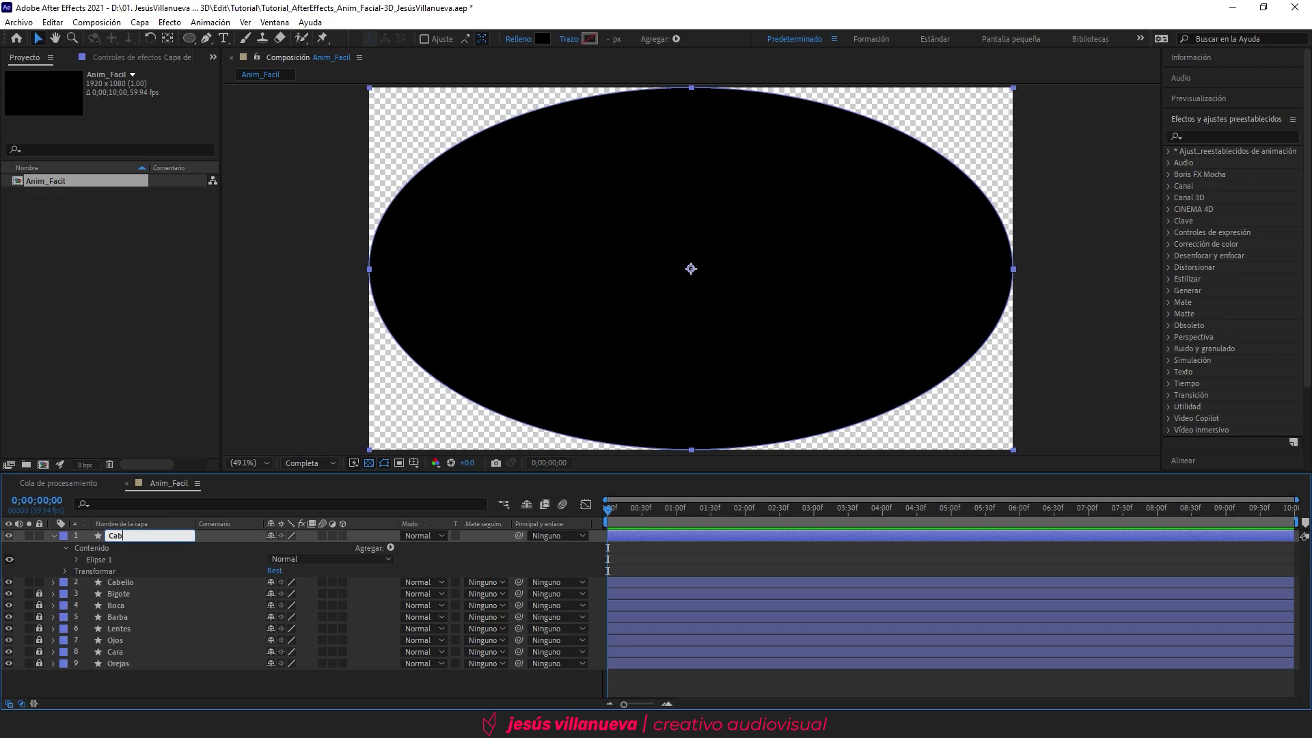
{"action": "type", "text": "_Back"}
{"action": "key", "text": "Return"}
Step: Make the Elipse 1 path a linked-size 450×450 circle
{"action": "left_click", "coordinate": [76, 559]}
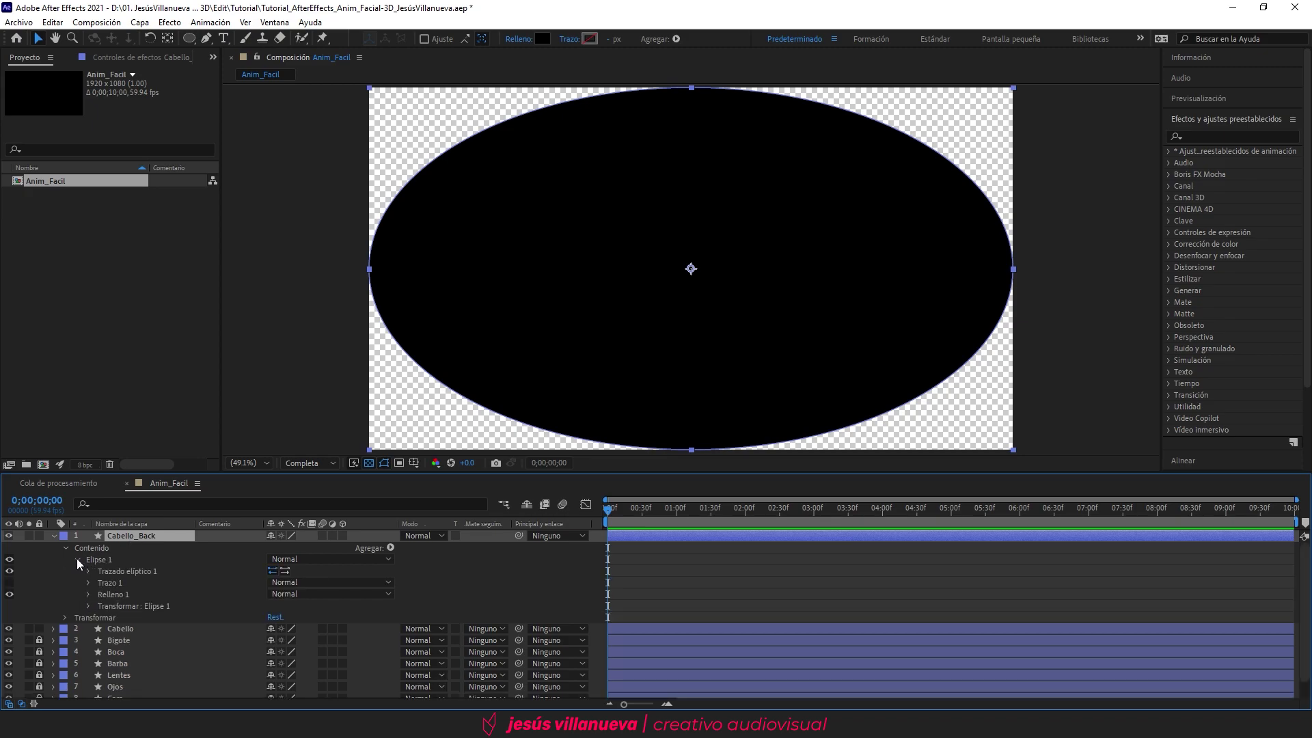
{"action": "left_click", "coordinate": [87, 571]}
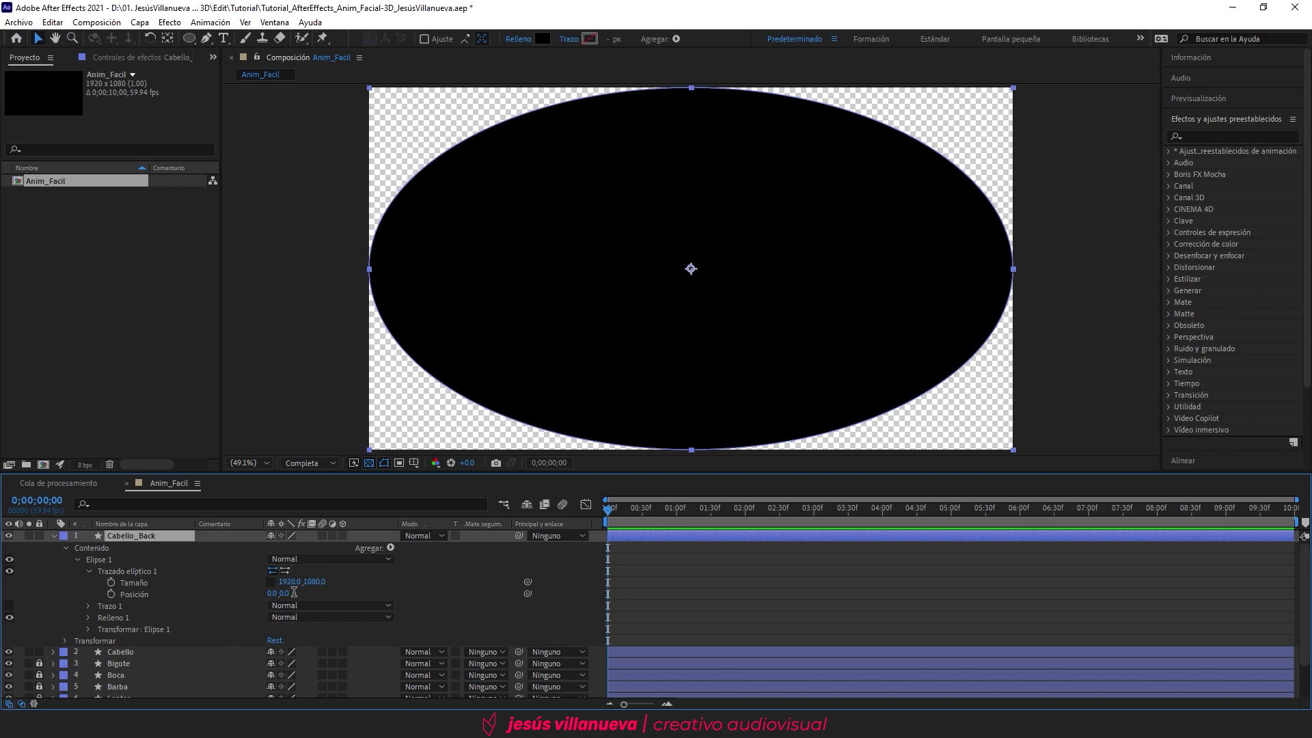
{"action": "left_click", "coordinate": [290, 581]}
{"action": "type", "text": "1080"}
{"action": "key", "text": "Return"}
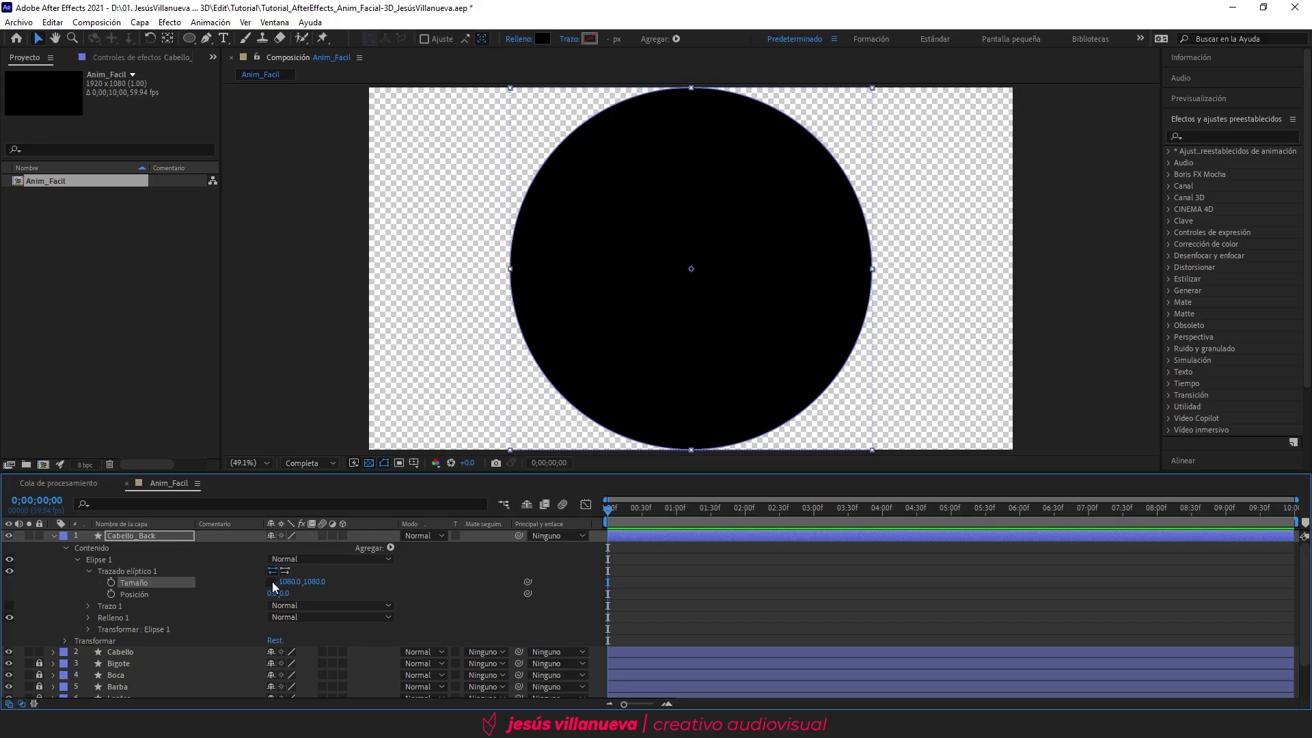
{"action": "left_click", "coordinate": [272, 581]}
{"action": "left_click", "coordinate": [291, 583]}
{"action": "type", "text": "450"}
{"action": "key", "text": "Return"}
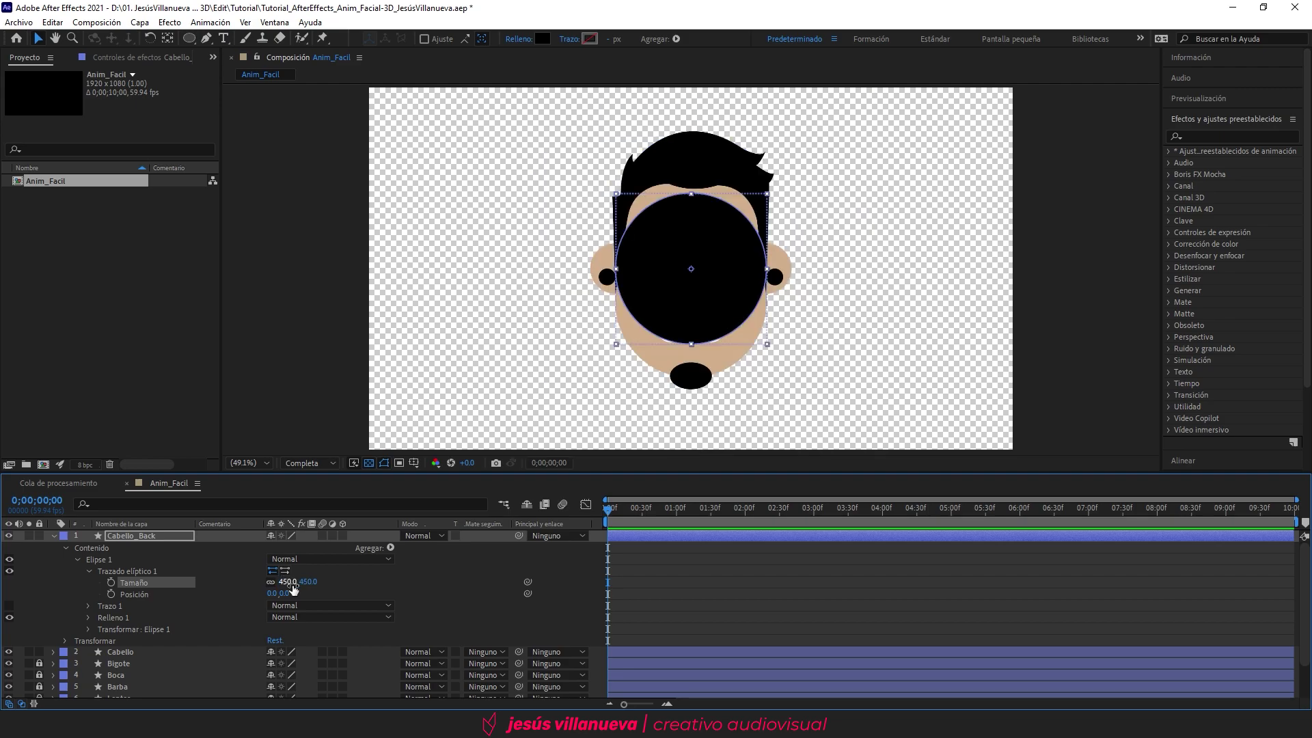
Step: Raise the circle to Y position -70 and move Cabello_Back below all other layers
{"action": "left_click", "coordinate": [284, 593]}
{"action": "type", "text": "-70"}
{"action": "key", "text": "Return"}
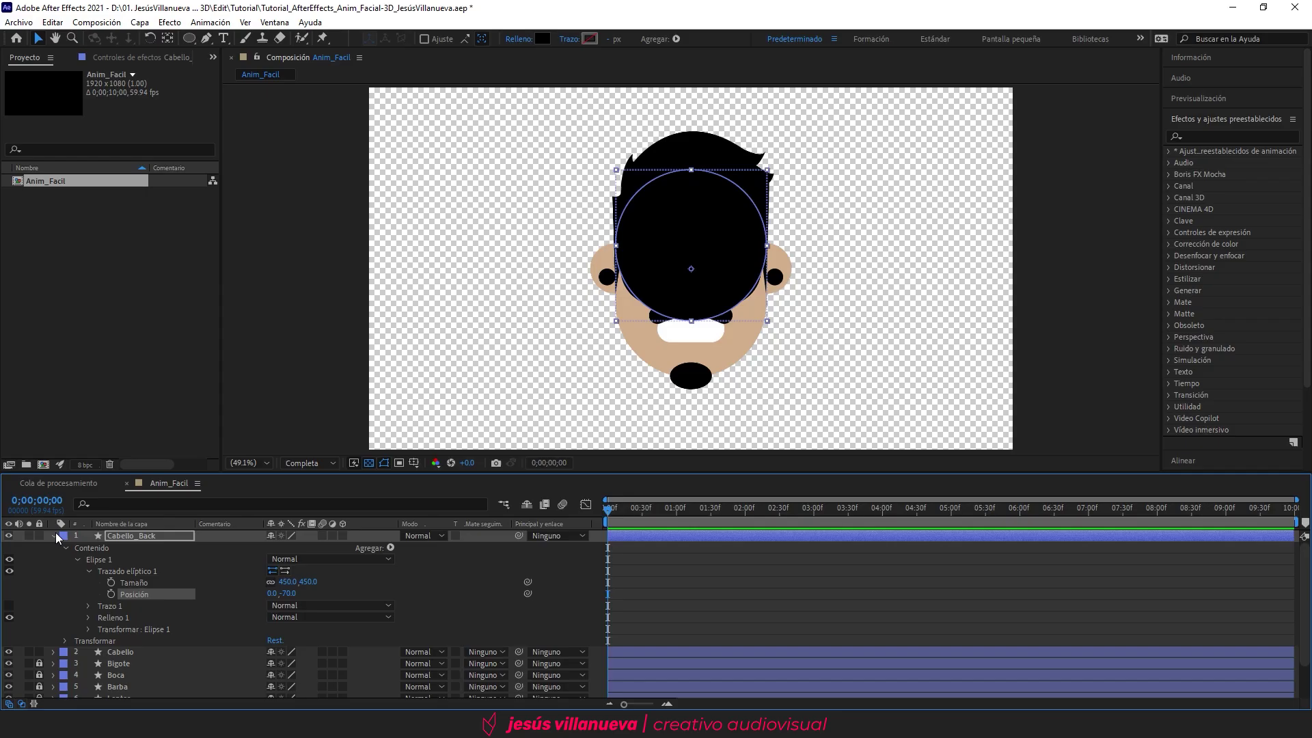
{"action": "left_click", "coordinate": [55, 537]}
{"action": "left_click_drag", "start_coordinate": [129, 535], "coordinate": [127, 653]}
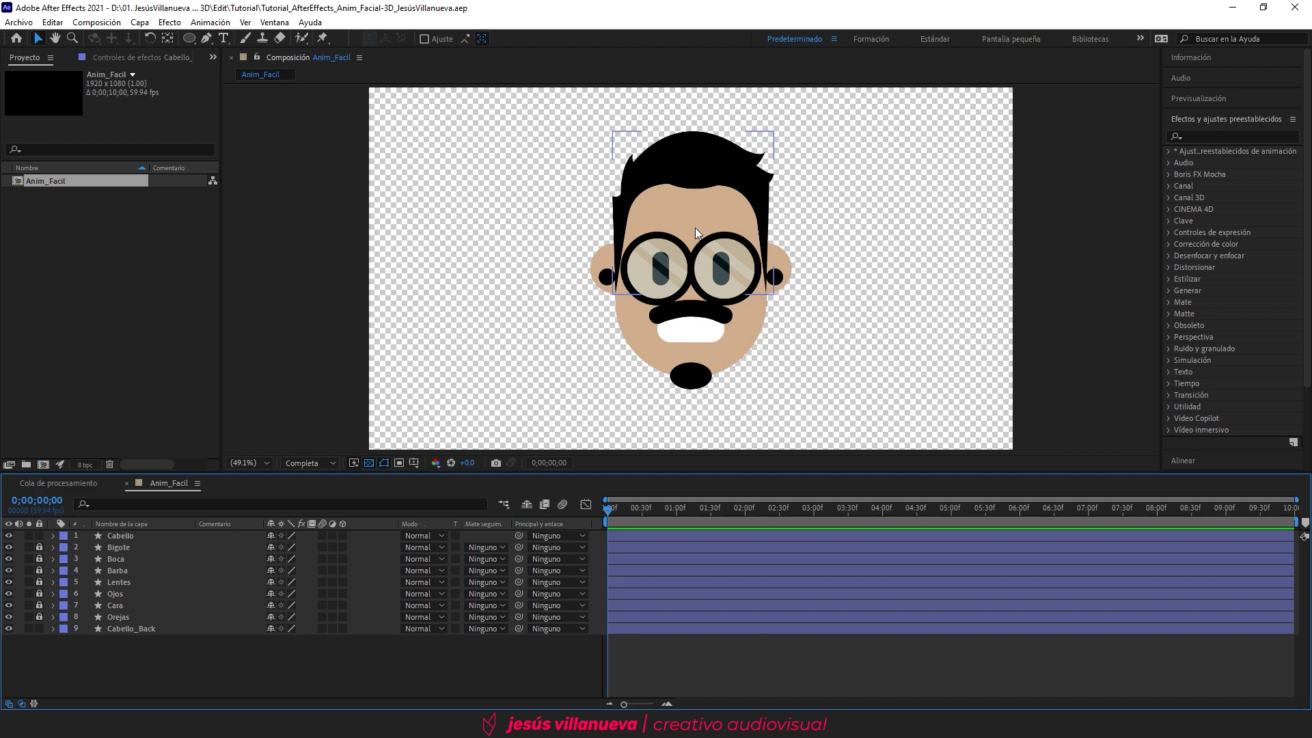
Step: Add a new camera layer, keeping the 24 mm lens preset
{"action": "right_click", "coordinate": [179, 663]}
{"action": "mouse_move", "coordinate": [230, 495]}
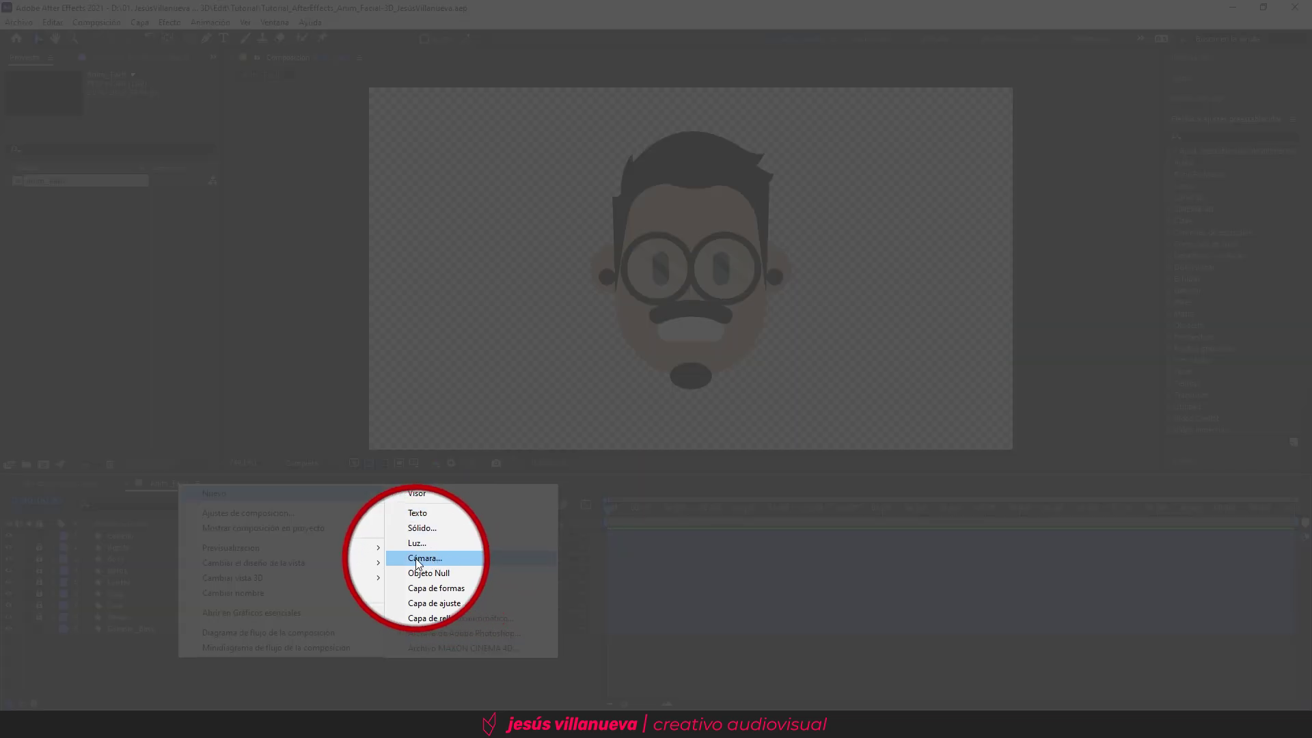
{"action": "left_click", "coordinate": [445, 558]}
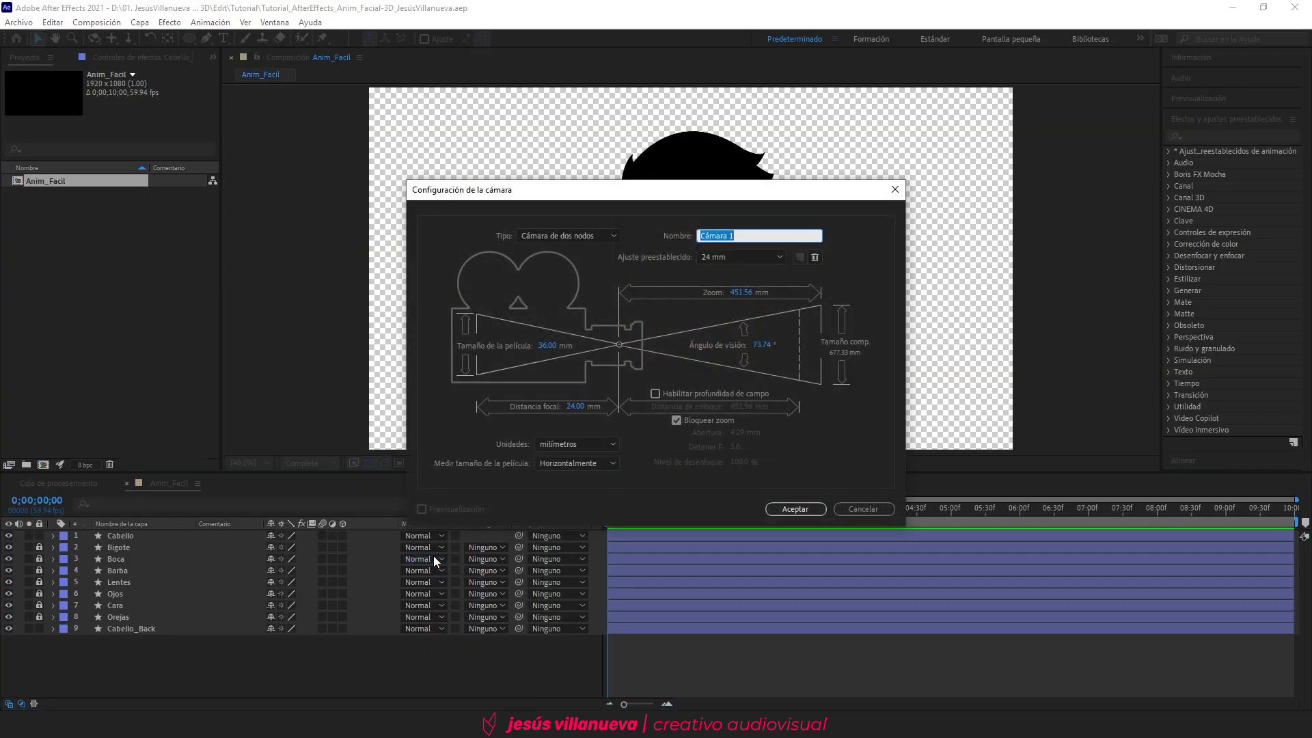
{"action": "left_click", "coordinate": [724, 257]}
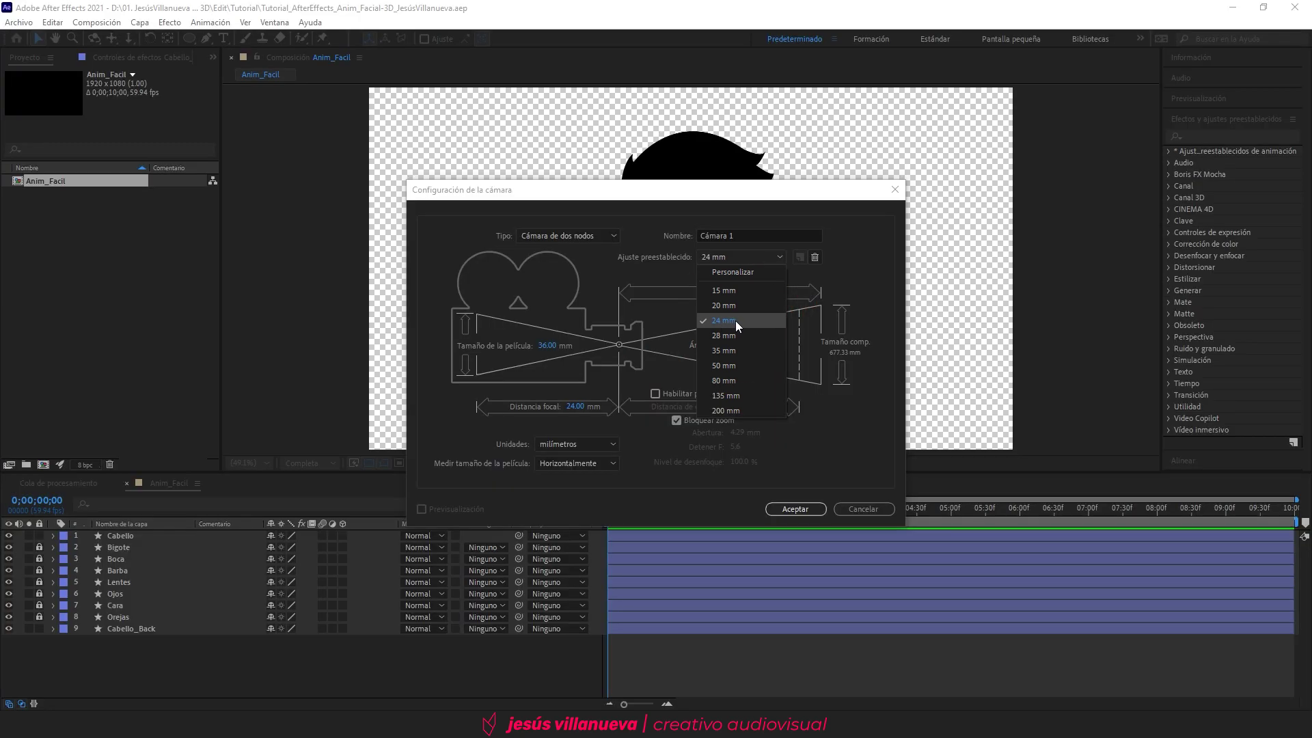
{"action": "left_click", "coordinate": [735, 321]}
{"action": "left_click", "coordinate": [753, 256]}
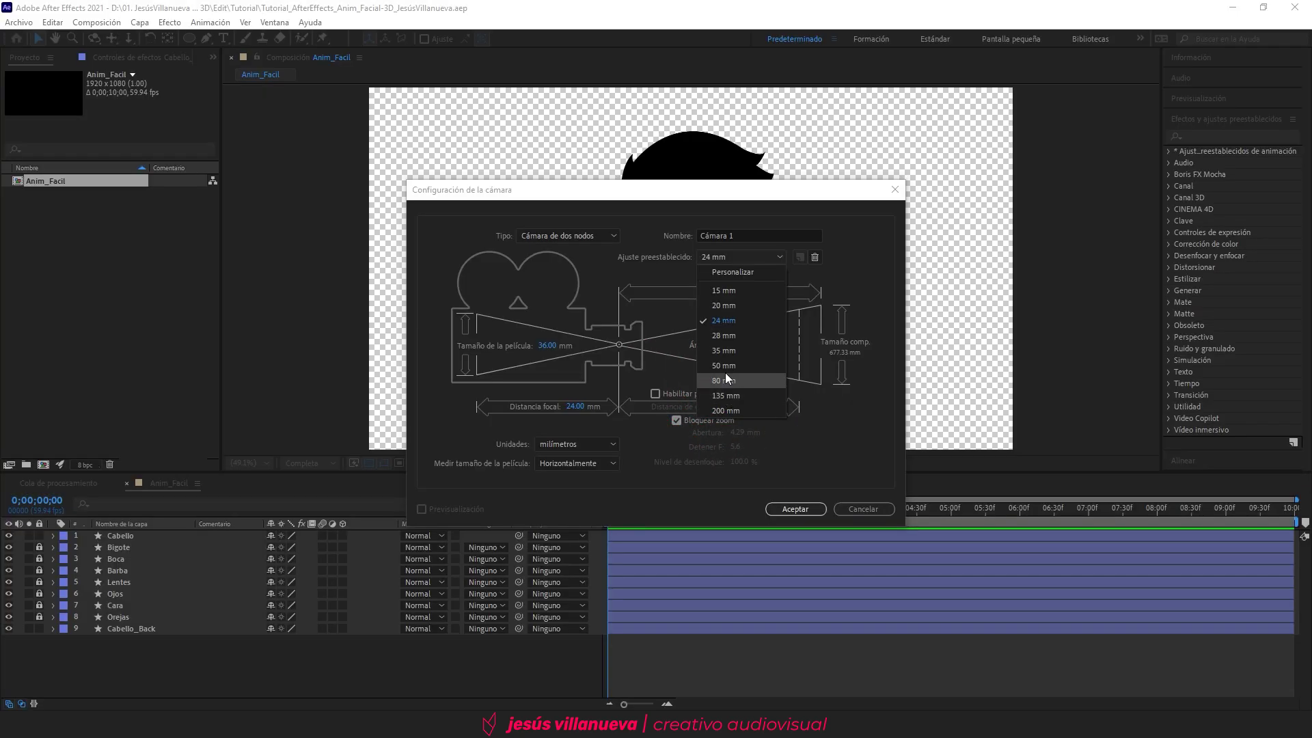
{"action": "left_click", "coordinate": [680, 277]}
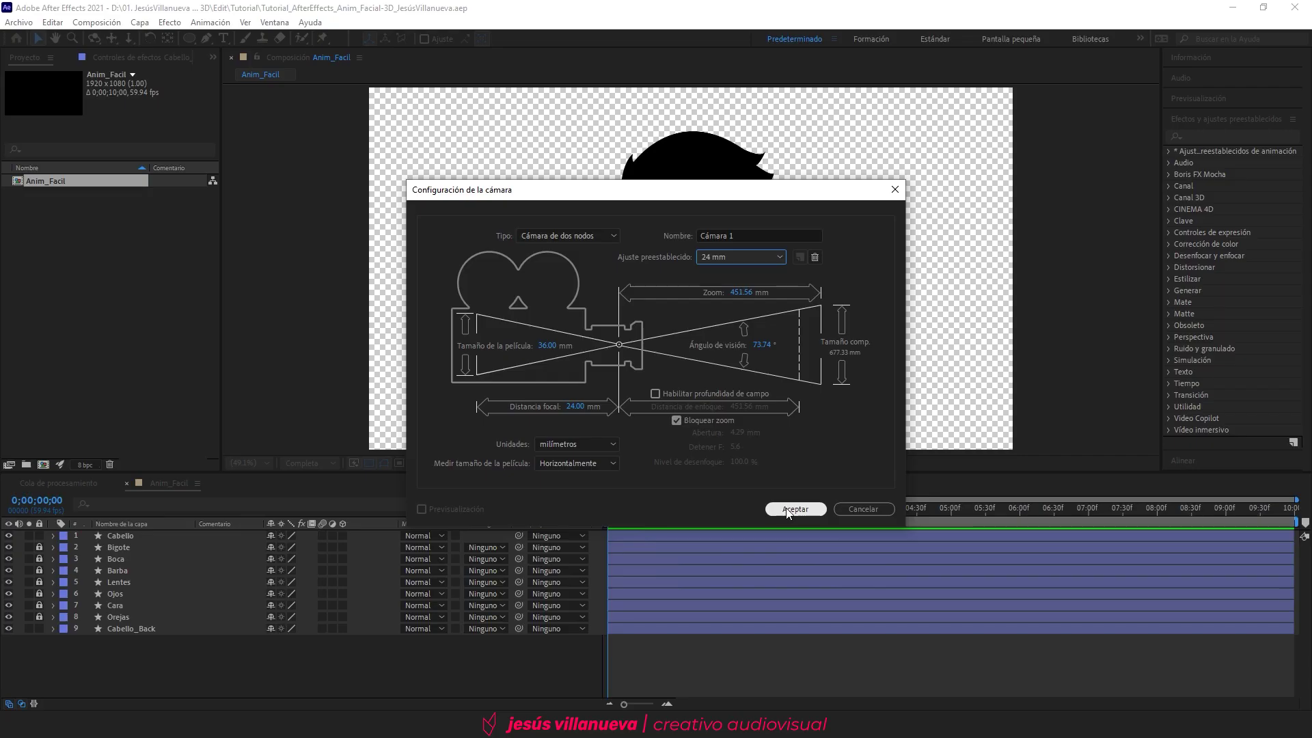
Step: Accept the camera settings and 2D-layer warning, then unlock the Ojos, Cara and Orejas layers
{"action": "left_click", "coordinate": [789, 509]}
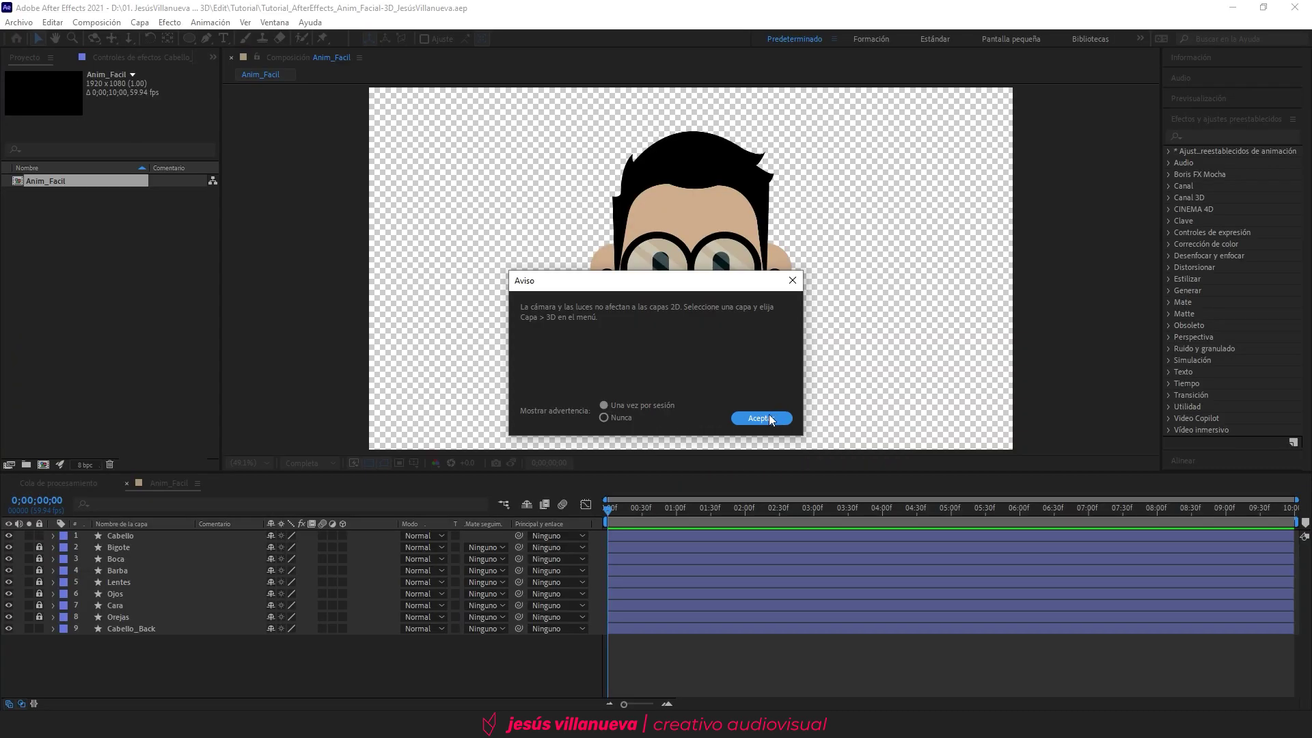
{"action": "left_click", "coordinate": [768, 418]}
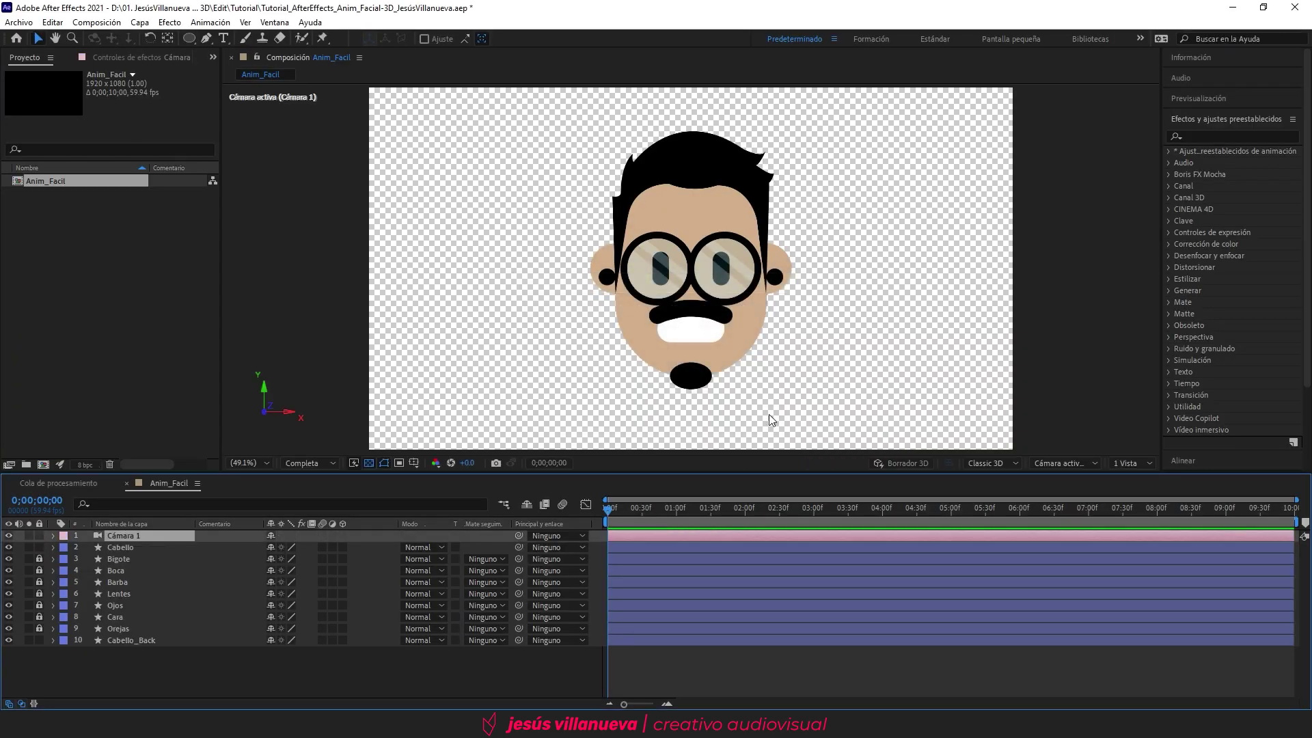
{"action": "left_click_drag", "start_coordinate": [39, 606], "coordinate": [39, 628]}
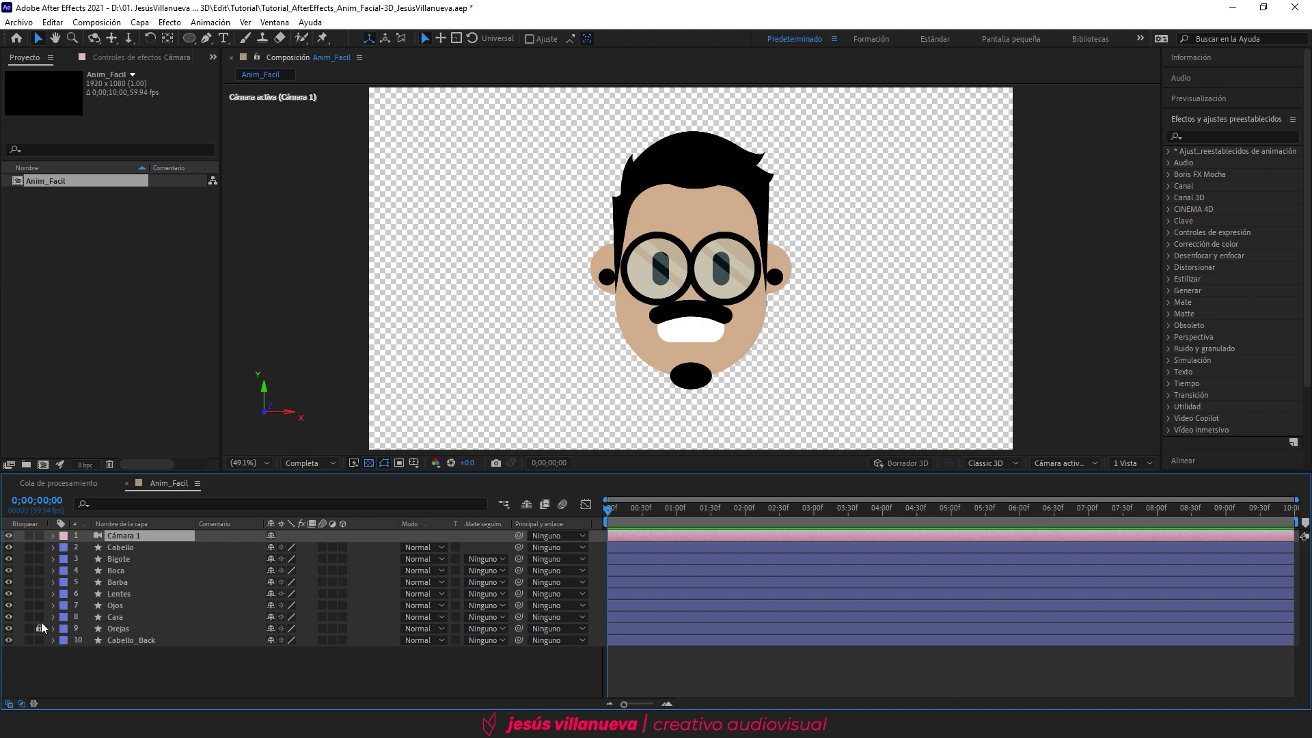
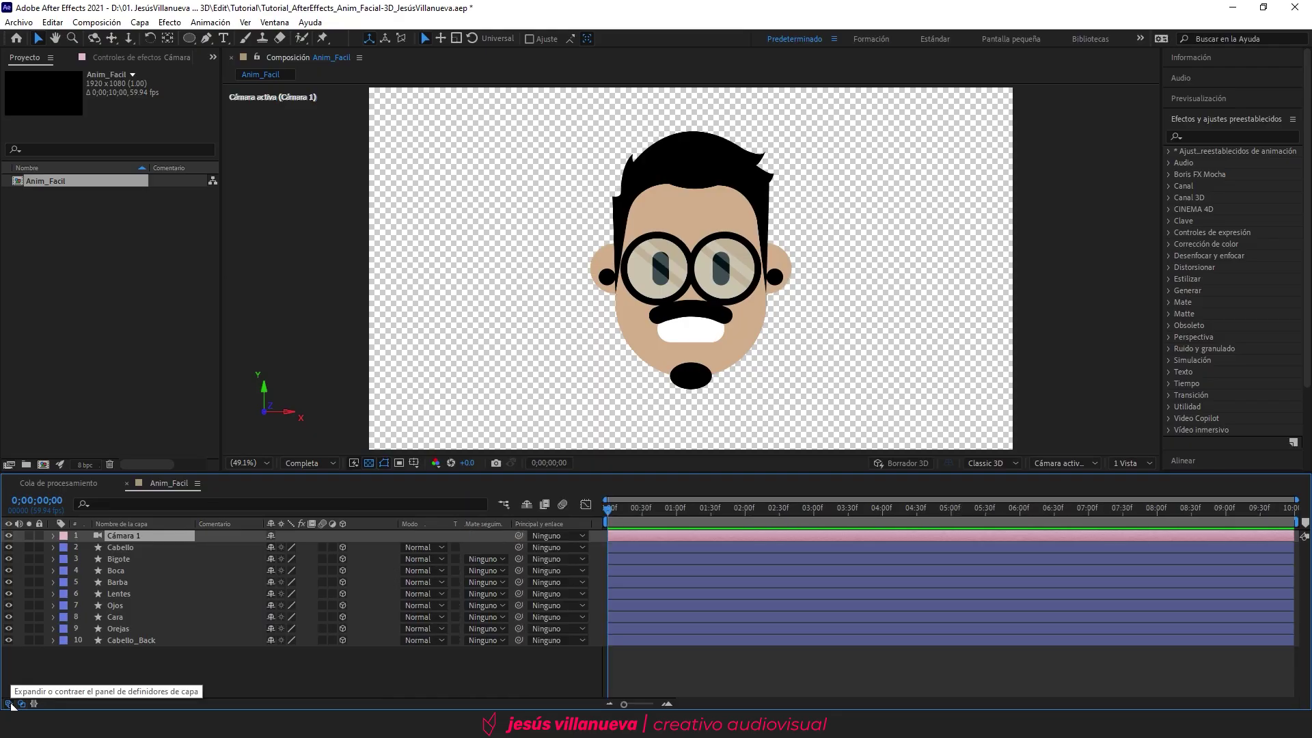
Step: Reveal Cámara 1's Position, test-drag its X value, then undo the change
{"action": "left_click", "coordinate": [86, 669]}
{"action": "left_click", "coordinate": [123, 546]}
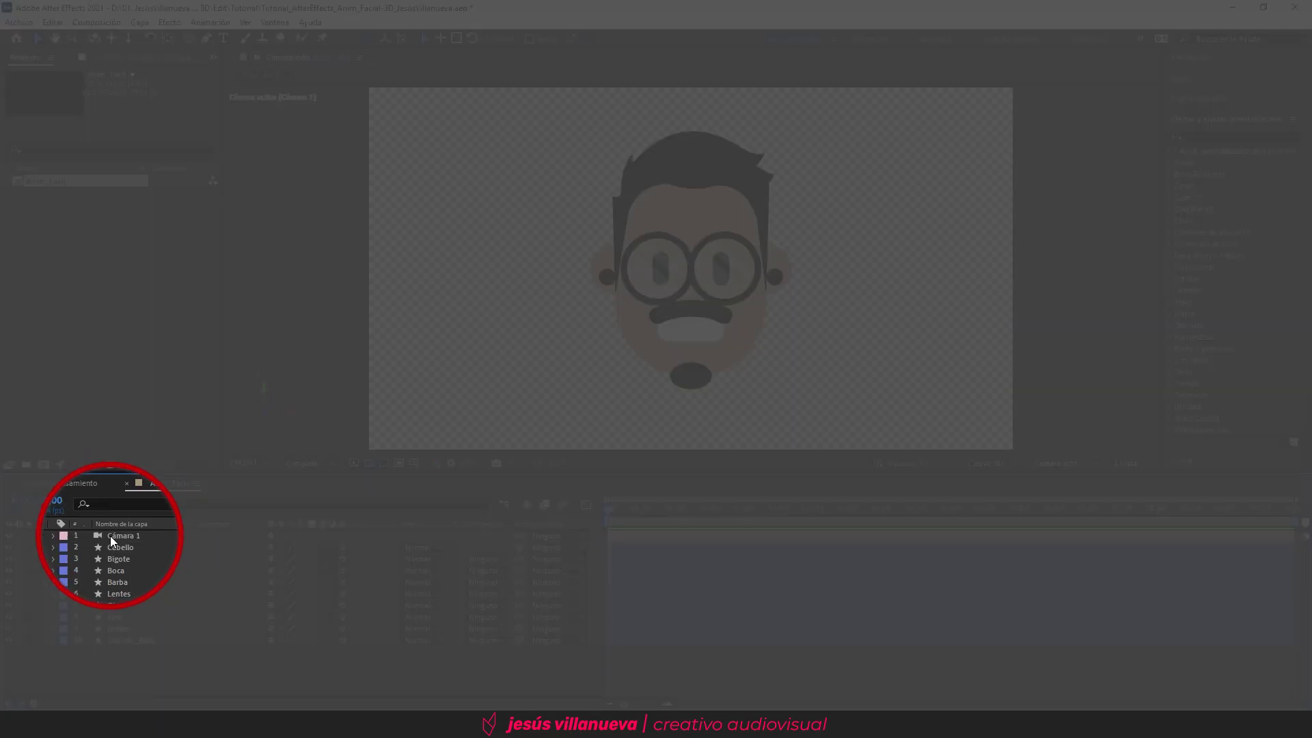
{"action": "left_click", "coordinate": [124, 535]}
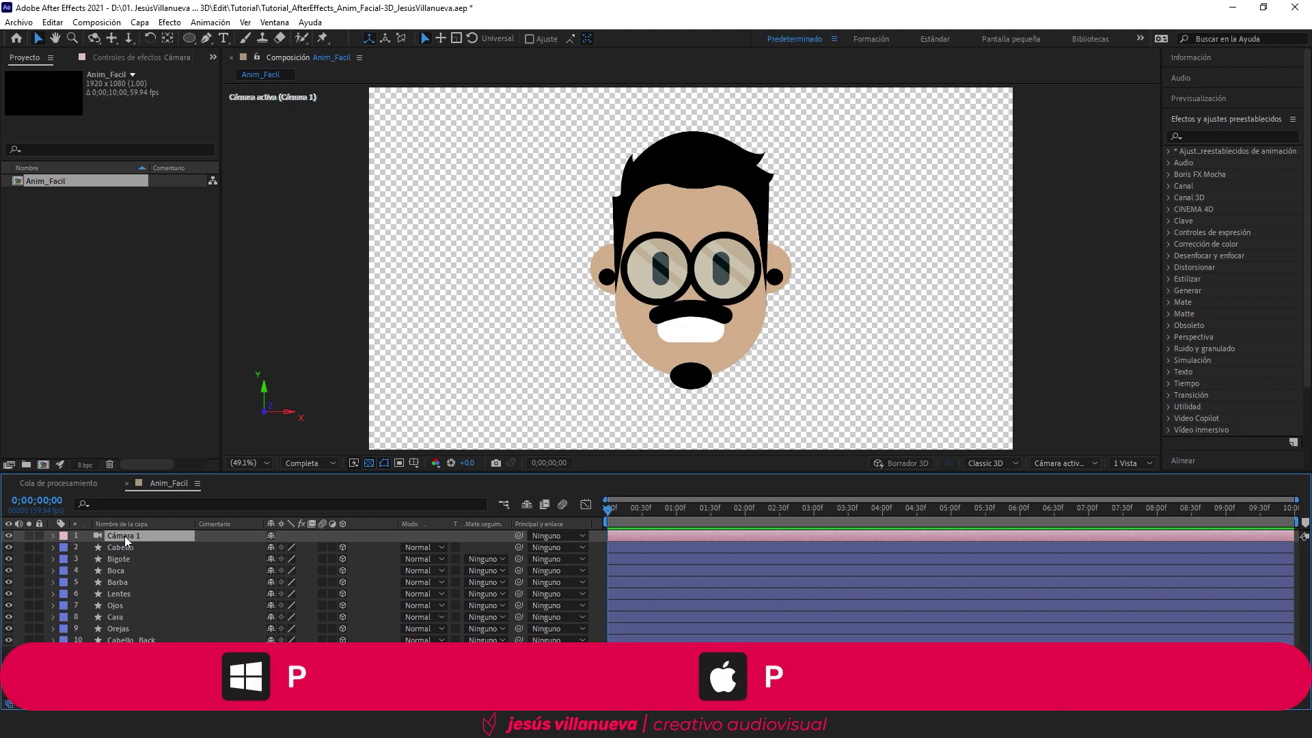
{"action": "key", "text": "p"}
{"action": "mouse_move", "coordinate": [276, 547]}
{"action": "left_mouse_down"}
{"action": "mouse_move", "coordinate": [293, 547]}
{"action": "mouse_move", "coordinate": [5, 573]}
{"action": "left_mouse_up"}
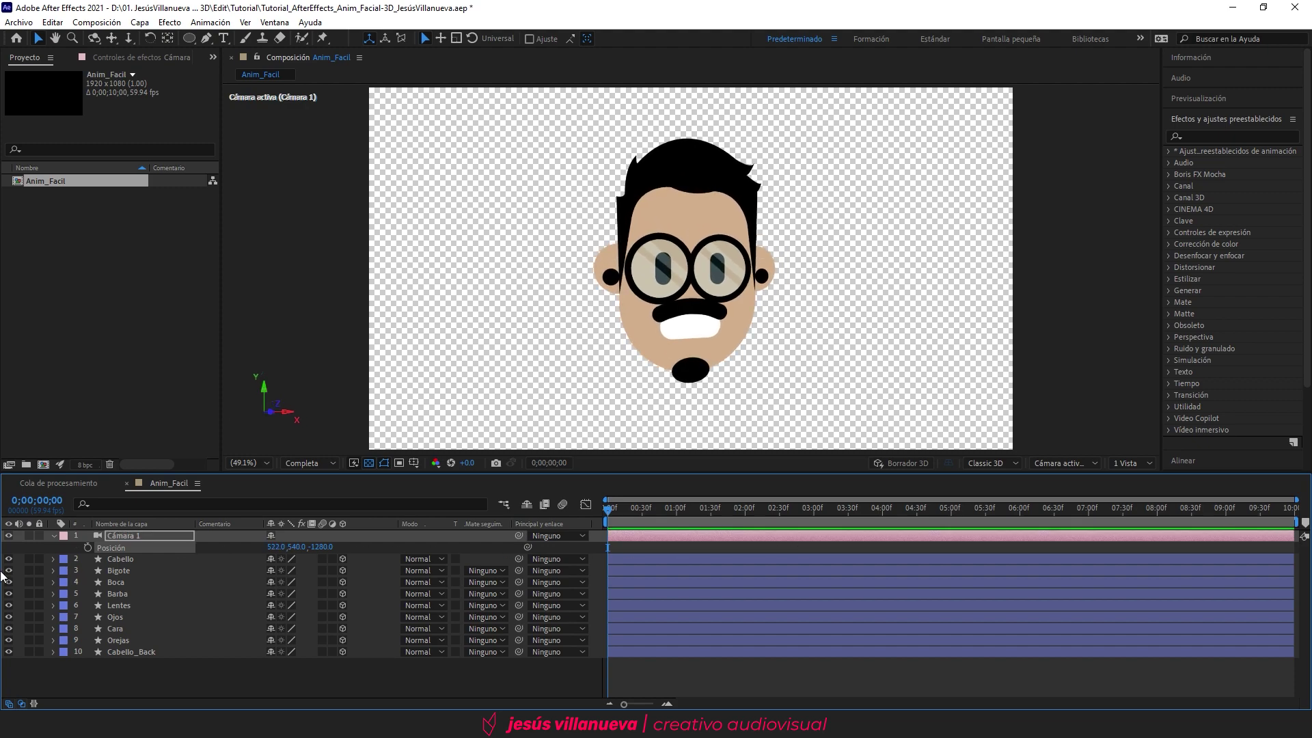
{"action": "key", "text": "ctrl+z"}
Step: Show Position for the face layers from Cabello to Cabello_Back, then reselect Cámara 1
{"action": "left_click", "coordinate": [121, 559]}
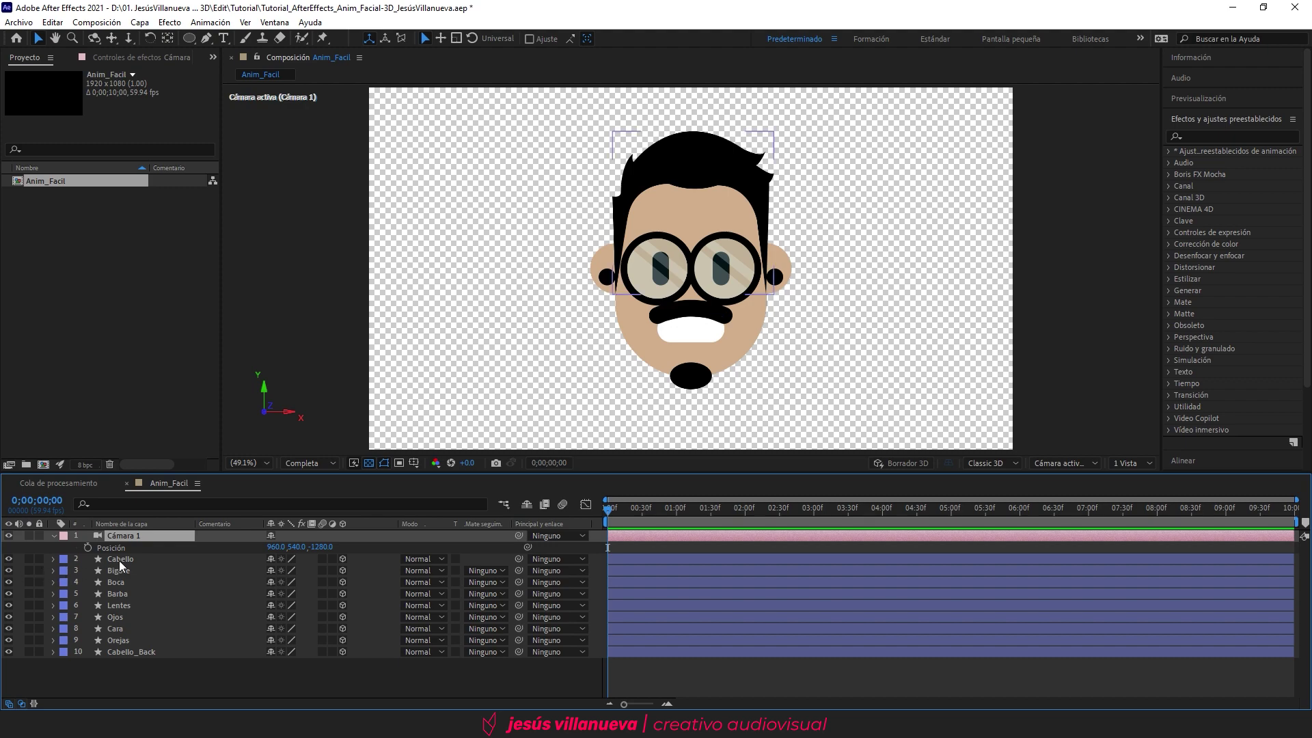
{"action": "left_click", "coordinate": [149, 653], "text": "shift"}
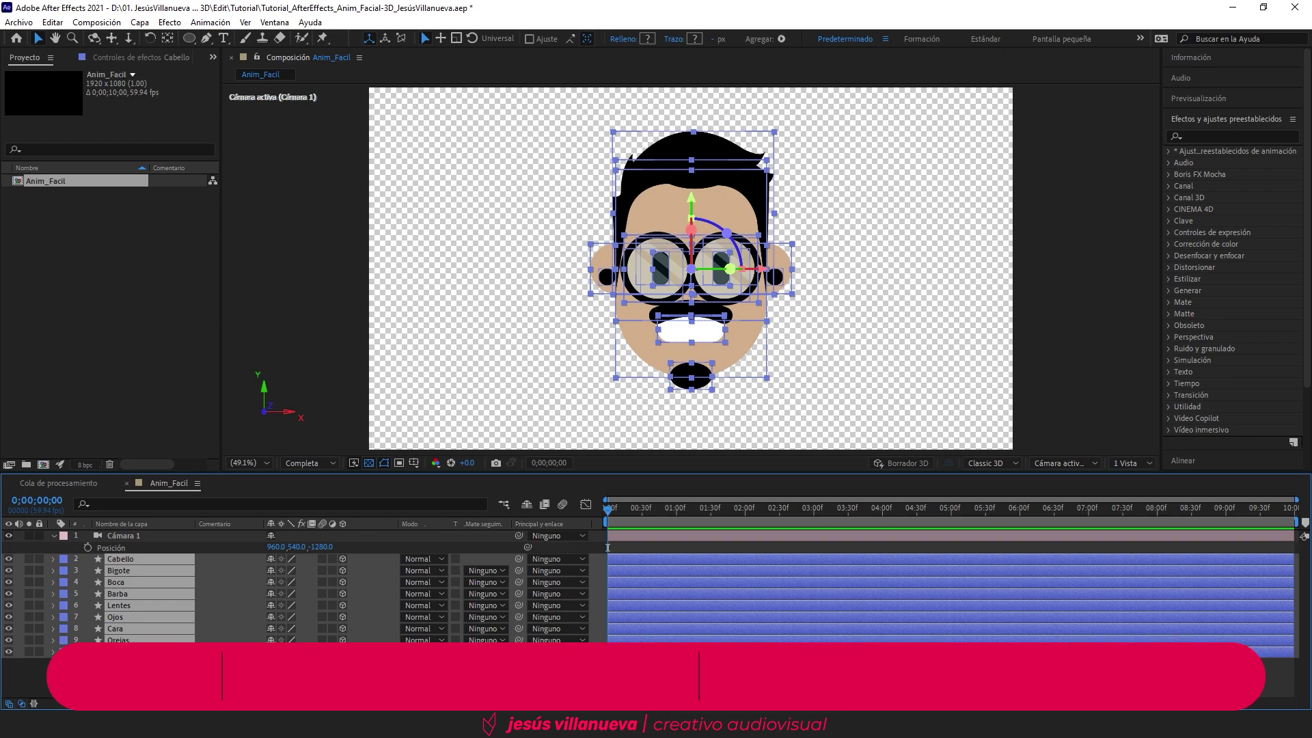
{"action": "key", "text": "p"}
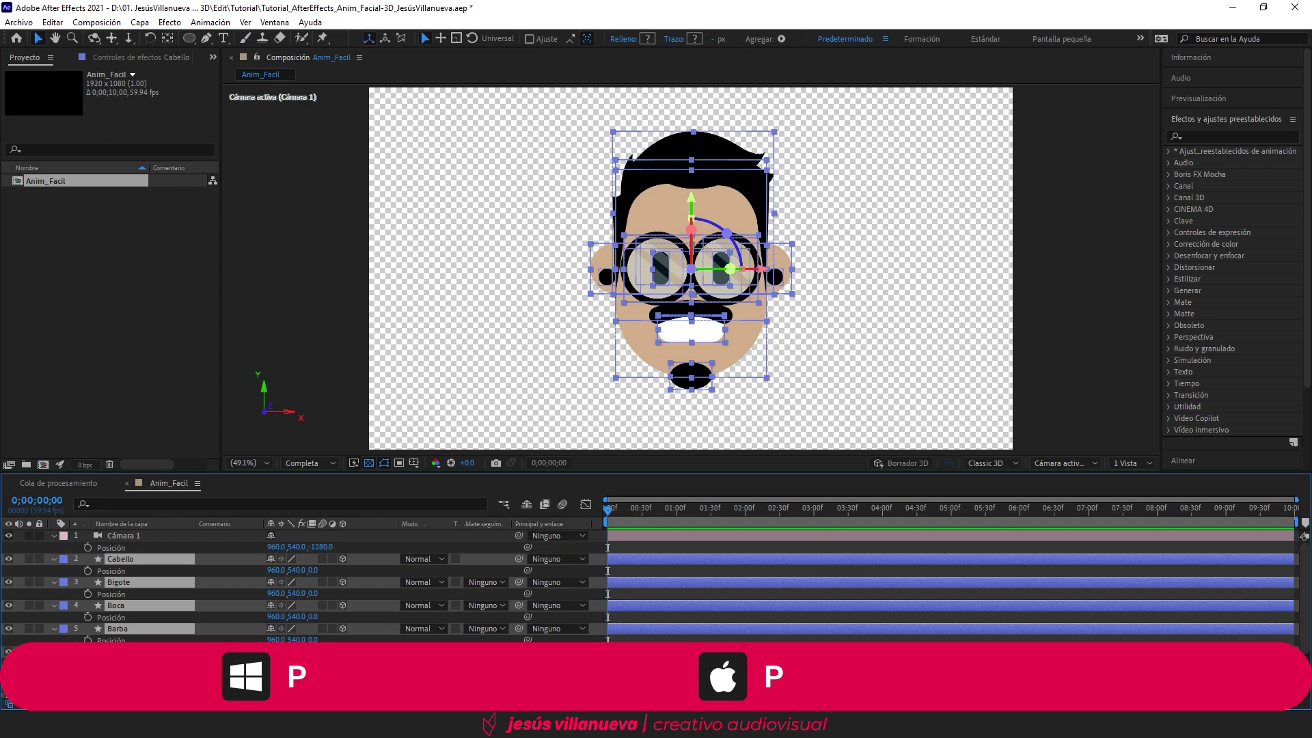
{"action": "left_click", "coordinate": [164, 537]}
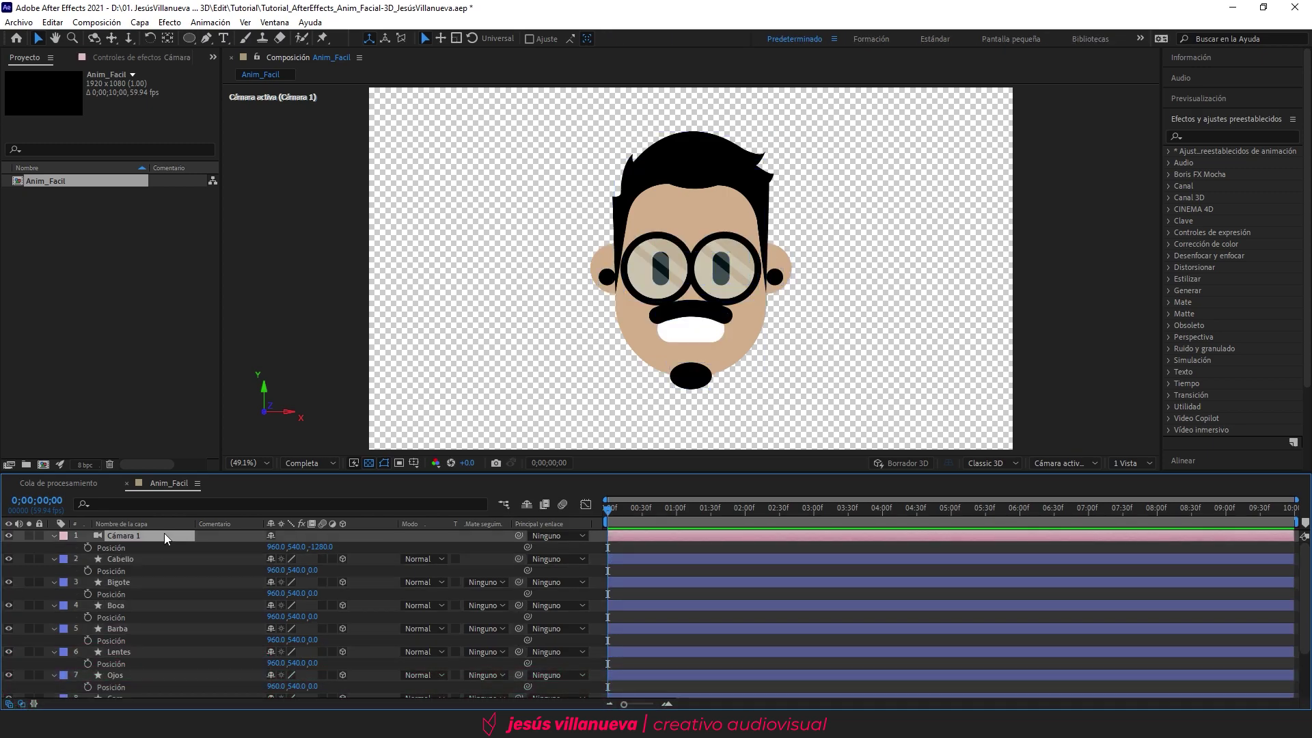
{"action": "left_click", "coordinate": [1126, 460]}
Step: Switch the viewer to 2 Views with the left view set to Izquierda (Left)
{"action": "left_click", "coordinate": [1140, 485]}
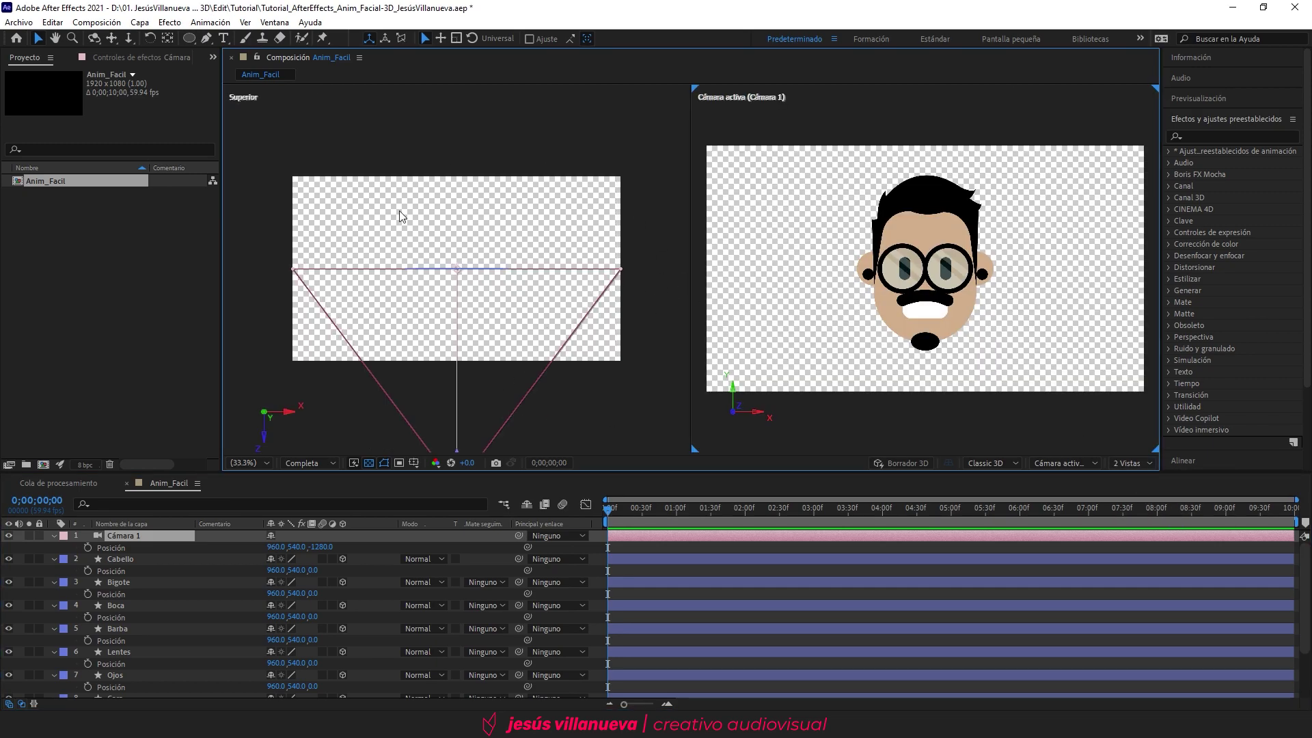
{"action": "left_click", "coordinate": [407, 147]}
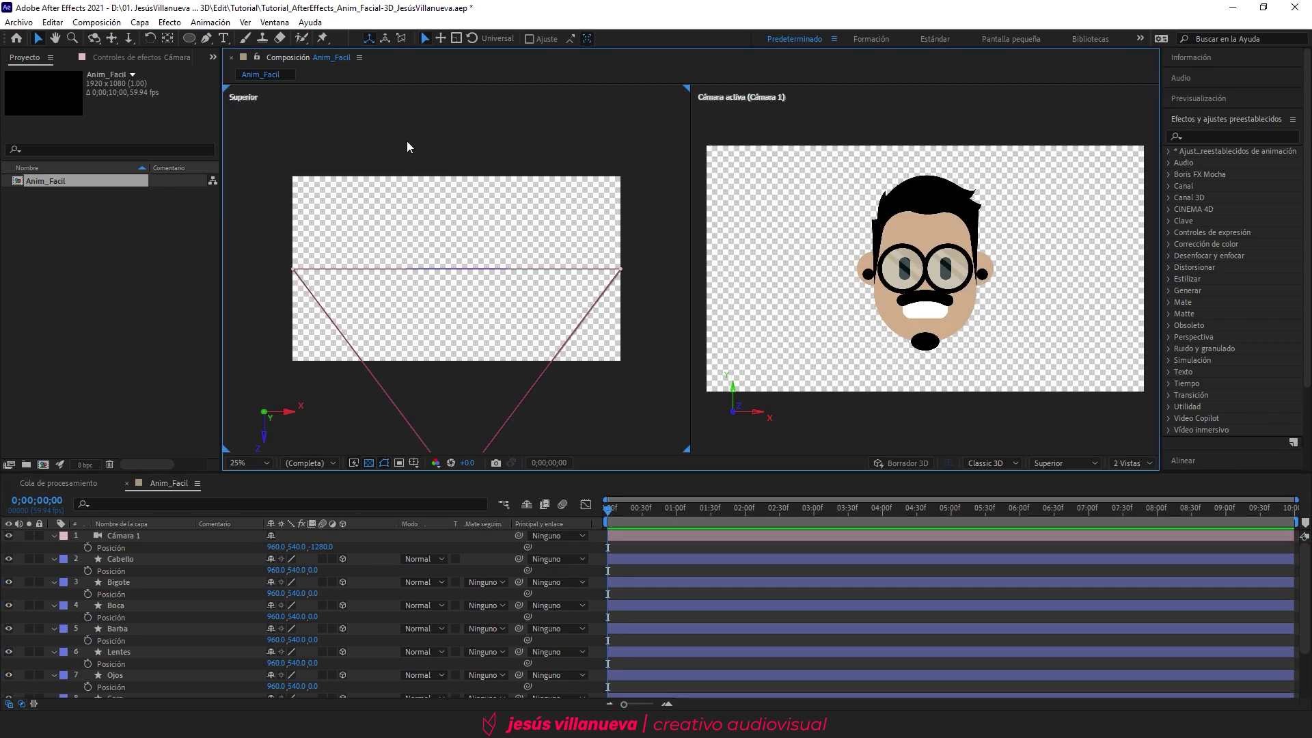
{"action": "left_click", "coordinate": [1044, 461]}
{"action": "left_click", "coordinate": [1062, 293]}
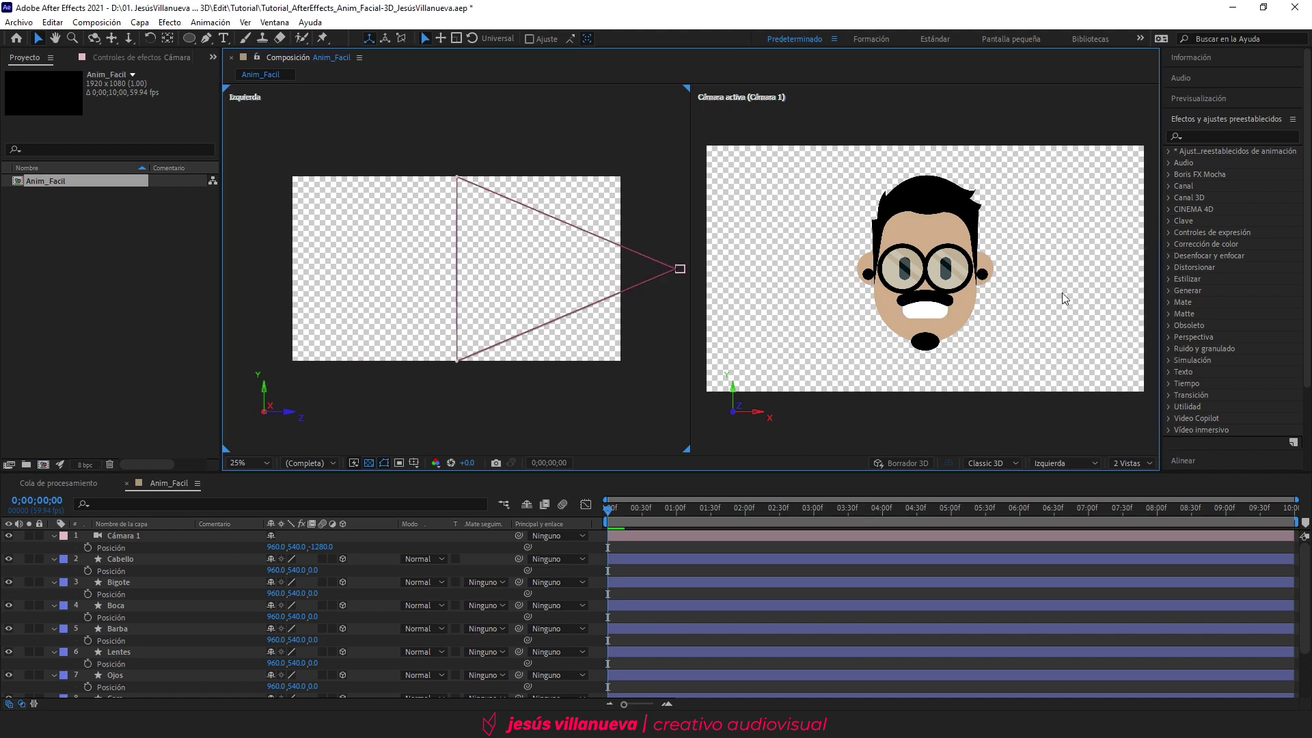
Step: Set Z Position of Cabello to -50 and Bigote to -150
{"action": "left_click", "coordinate": [142, 558]}
{"action": "left_click", "coordinate": [316, 570]}
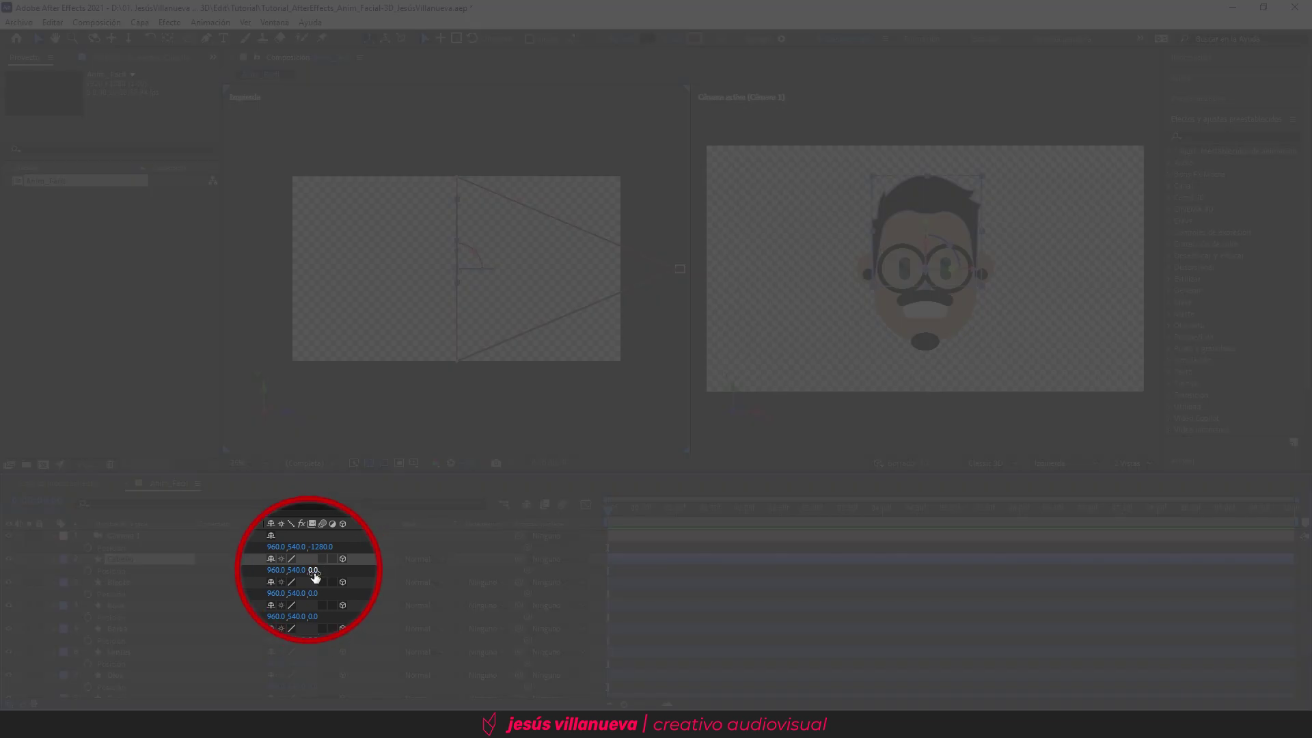
{"action": "type", "text": "50"}
{"action": "key", "text": "Return"}
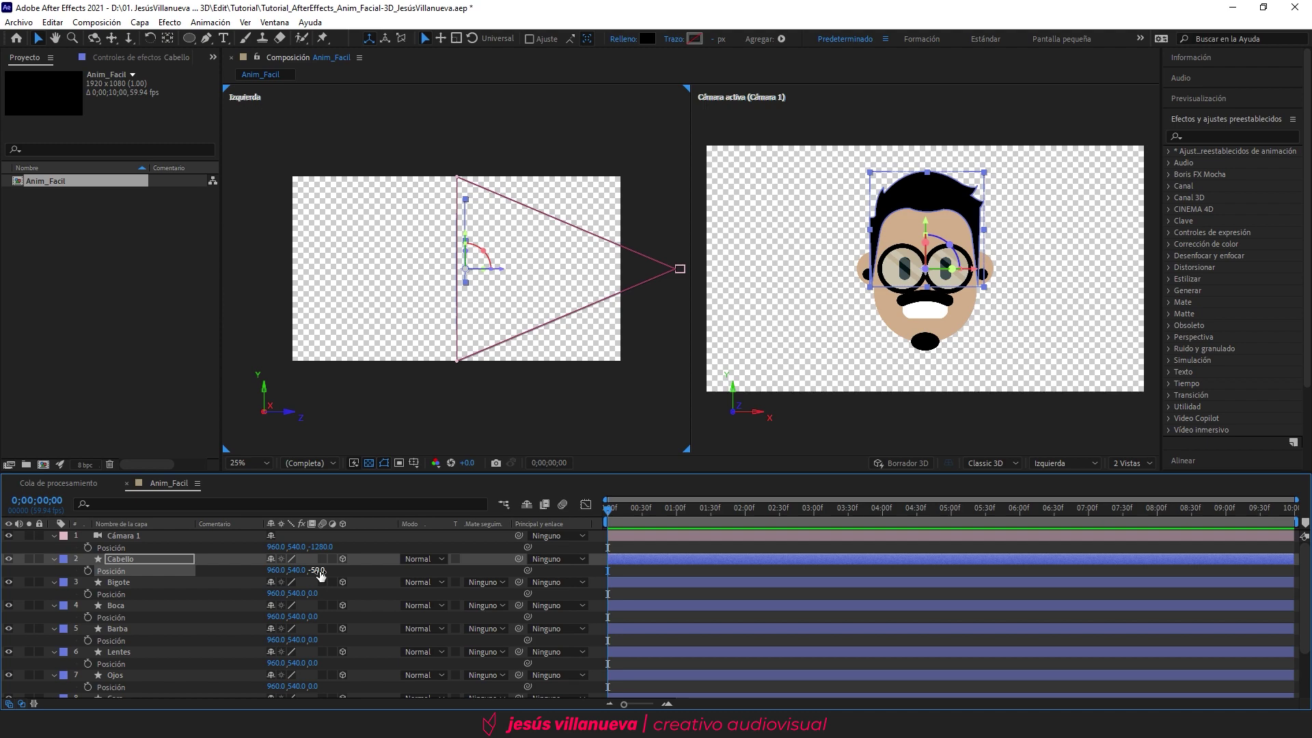
{"action": "left_click", "coordinate": [174, 581]}
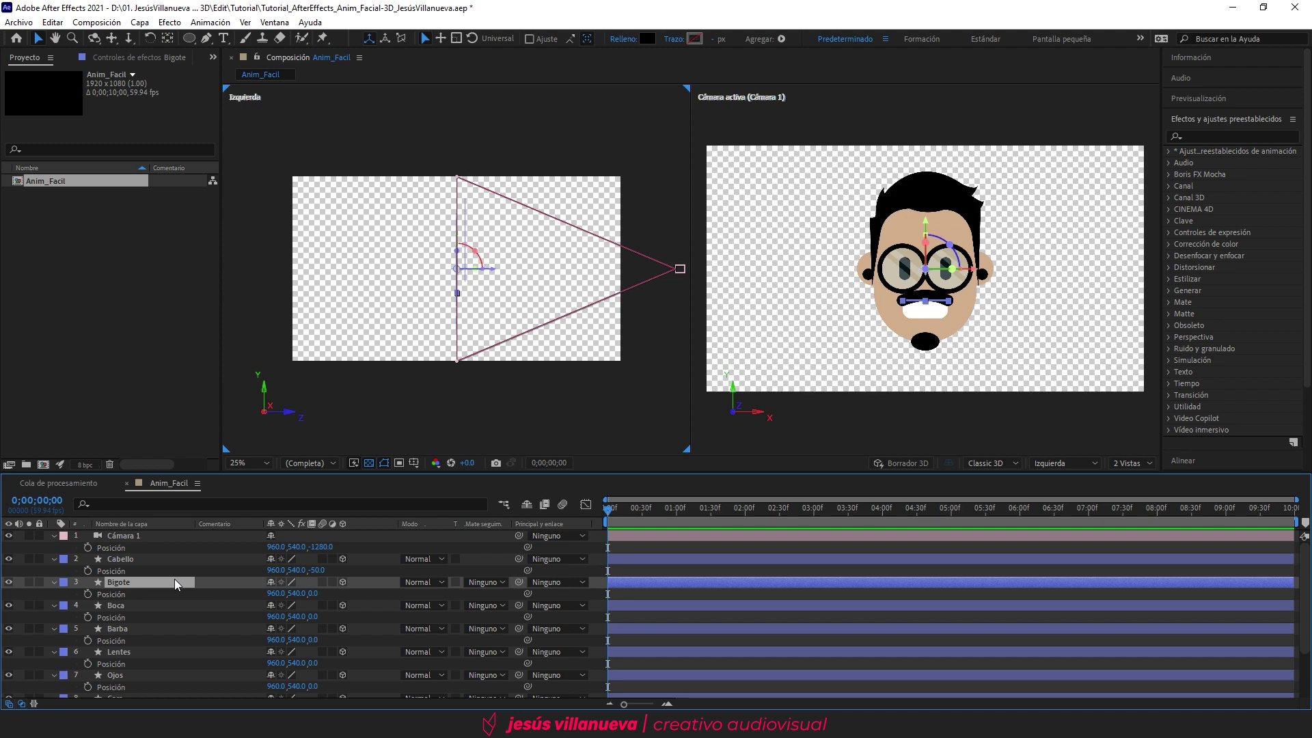
{"action": "left_click", "coordinate": [316, 593]}
{"action": "type", "text": "-150"}
{"action": "key", "text": "Return"}
Step: Set Z Position of Boca to -100 and Barba to -50
{"action": "left_click", "coordinate": [225, 605]}
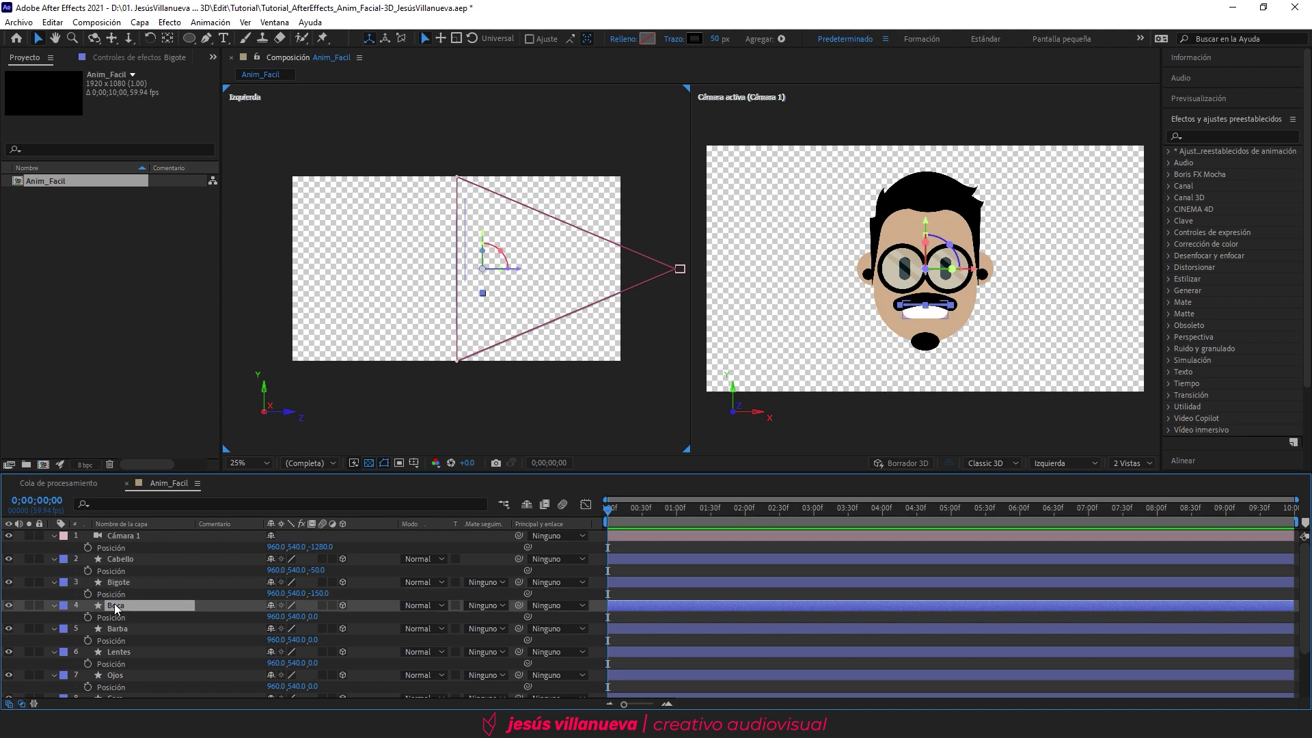
{"action": "left_click", "coordinate": [316, 617]}
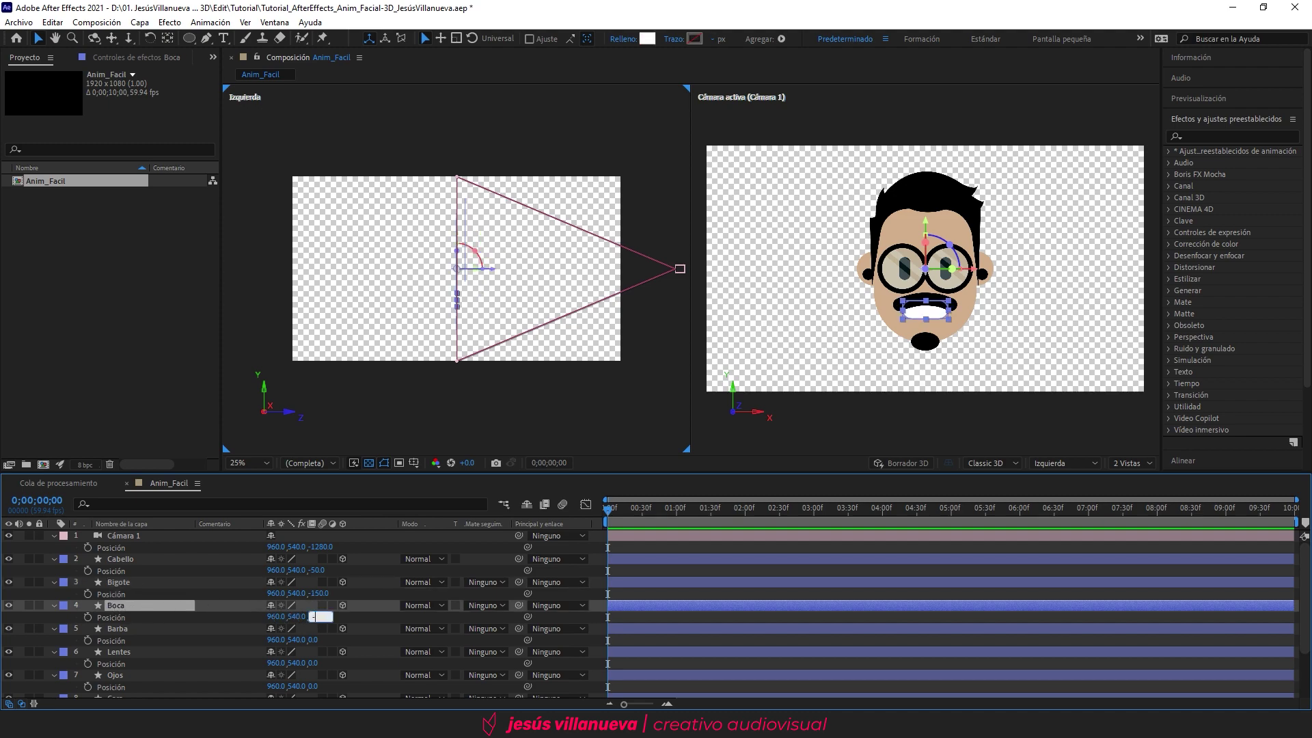
{"action": "type", "text": "-100"}
{"action": "key", "text": "Return"}
{"action": "left_click", "coordinate": [231, 634]}
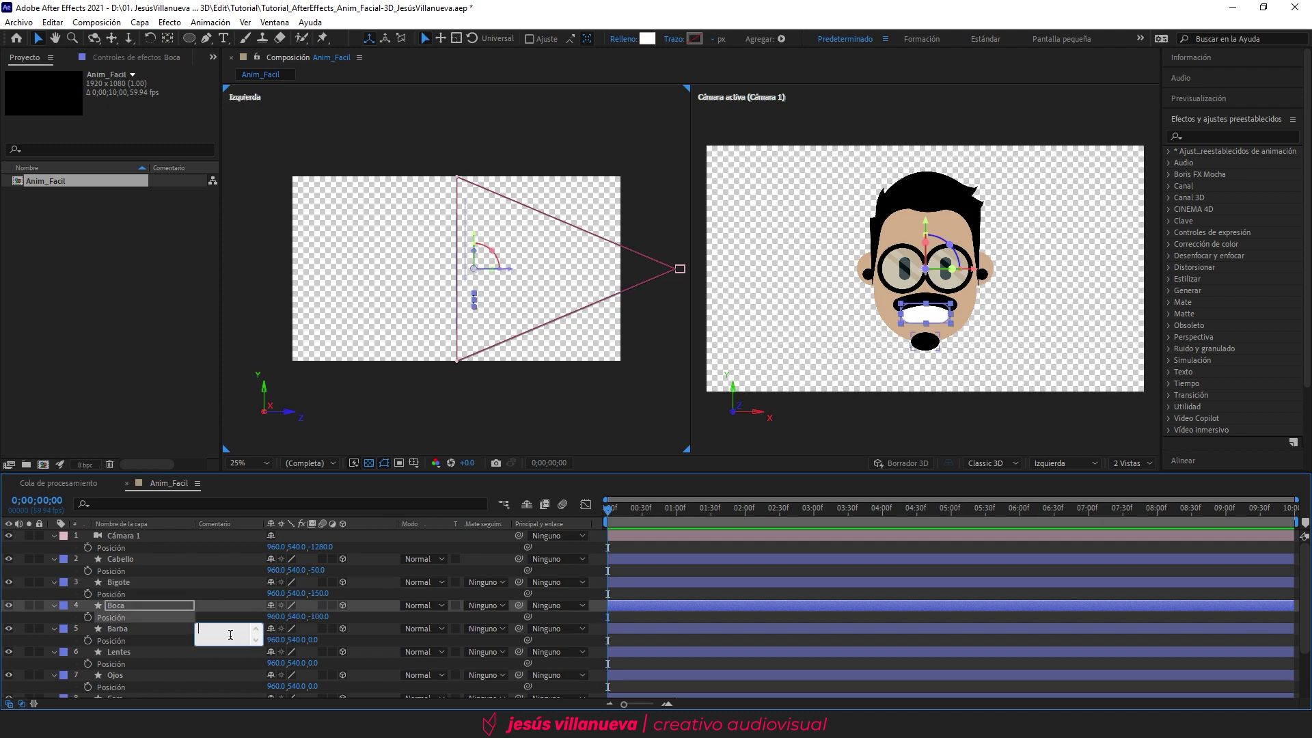
{"action": "left_click", "coordinate": [319, 641]}
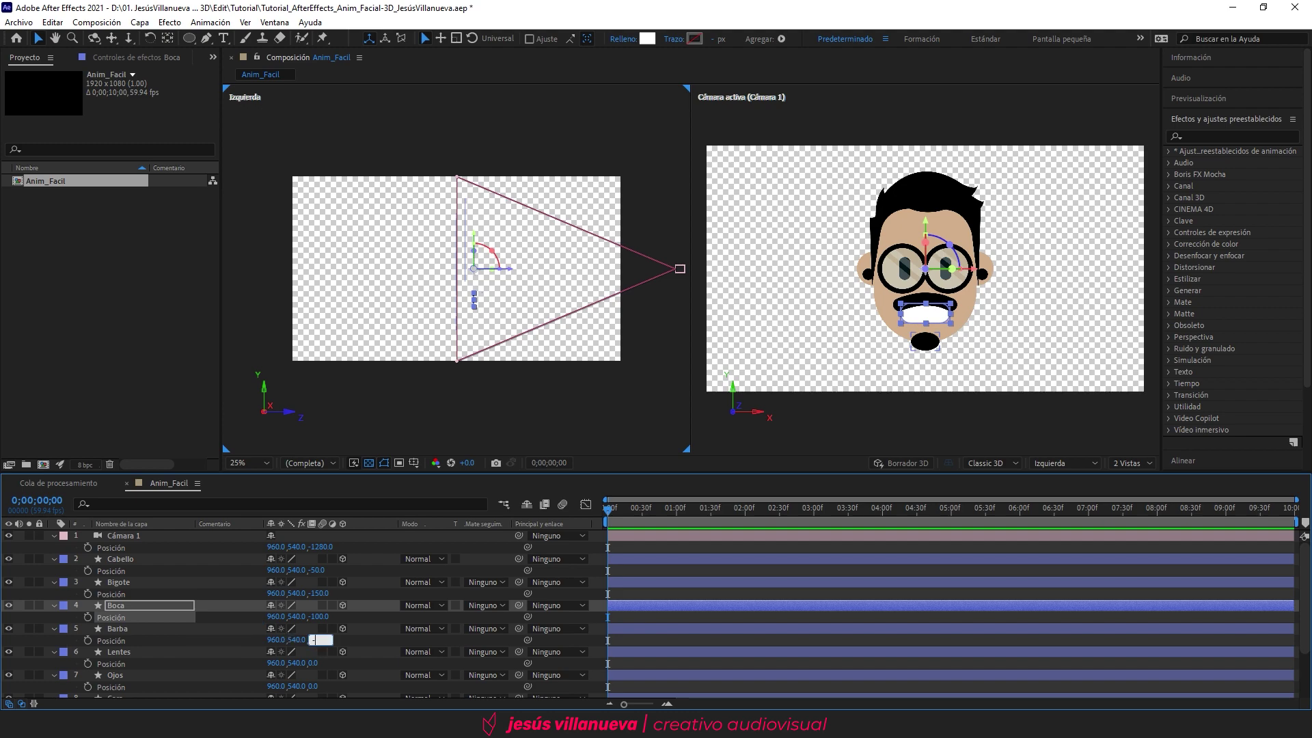
{"action": "type", "text": "50"}
{"action": "key", "text": "Return"}
{"action": "left_click", "coordinate": [120, 653]}
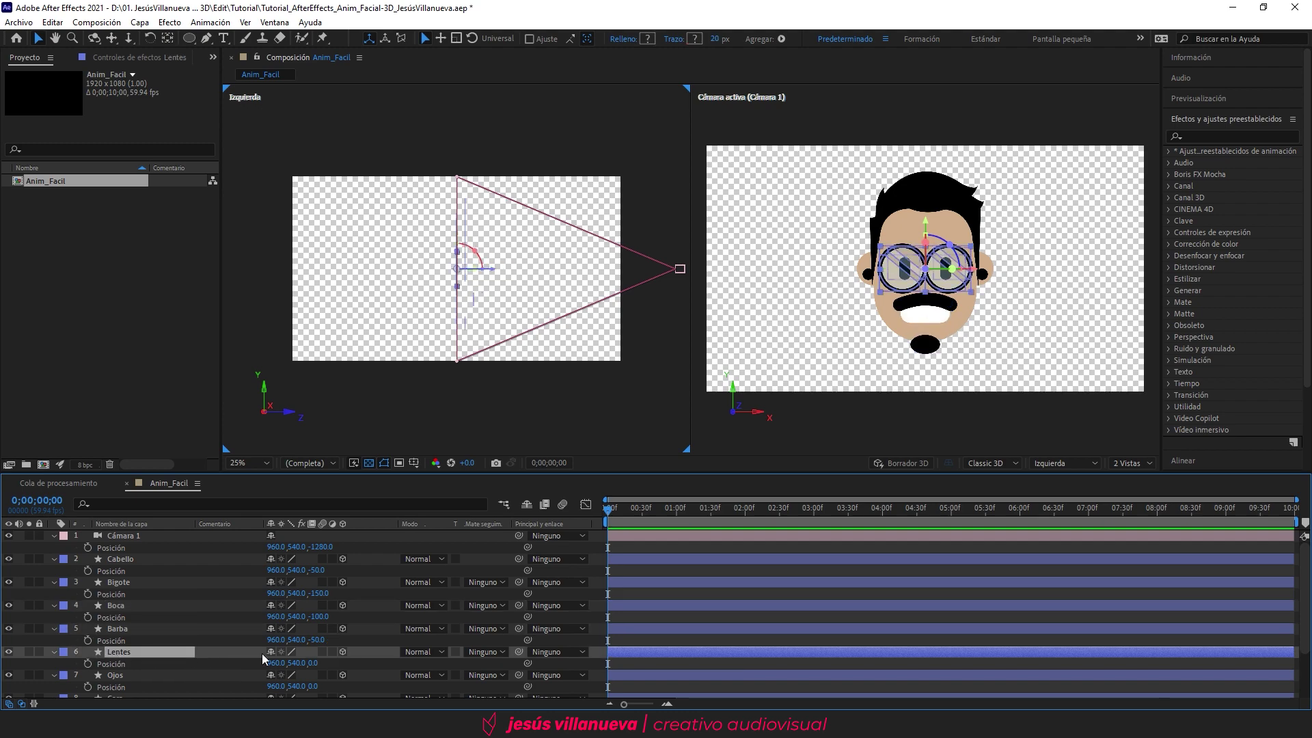
Step: Set Z Position of Lentes to -200 and Ojos to -100
{"action": "left_click", "coordinate": [315, 663]}
{"action": "key", "text": "Return"}
{"action": "scroll", "coordinate": [135, 632], "scroll_direction": "down", "scroll_amount": 2}
{"action": "left_click", "coordinate": [127, 610]}
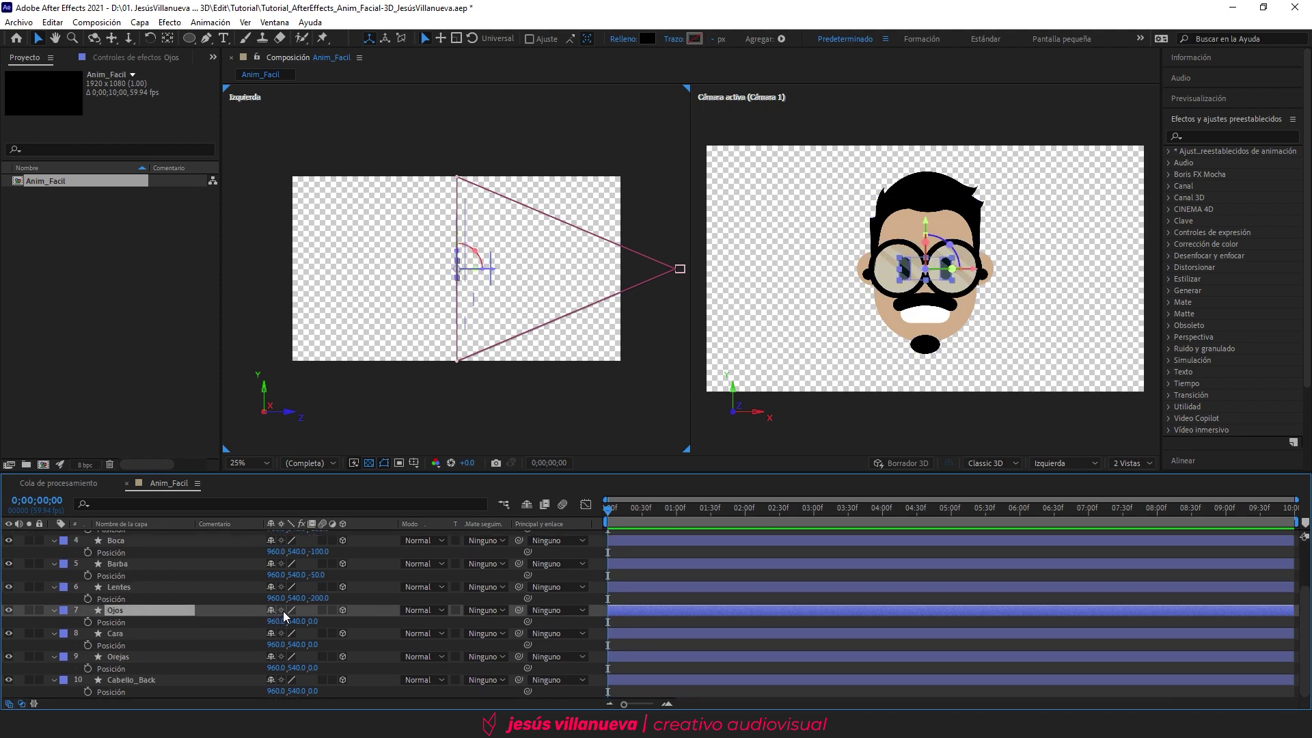
{"action": "left_click", "coordinate": [313, 621]}
{"action": "key", "text": "Return"}
Step: Set Z Position of Orejas to 100 and Cabello_Back to 150
{"action": "left_click", "coordinate": [150, 634]}
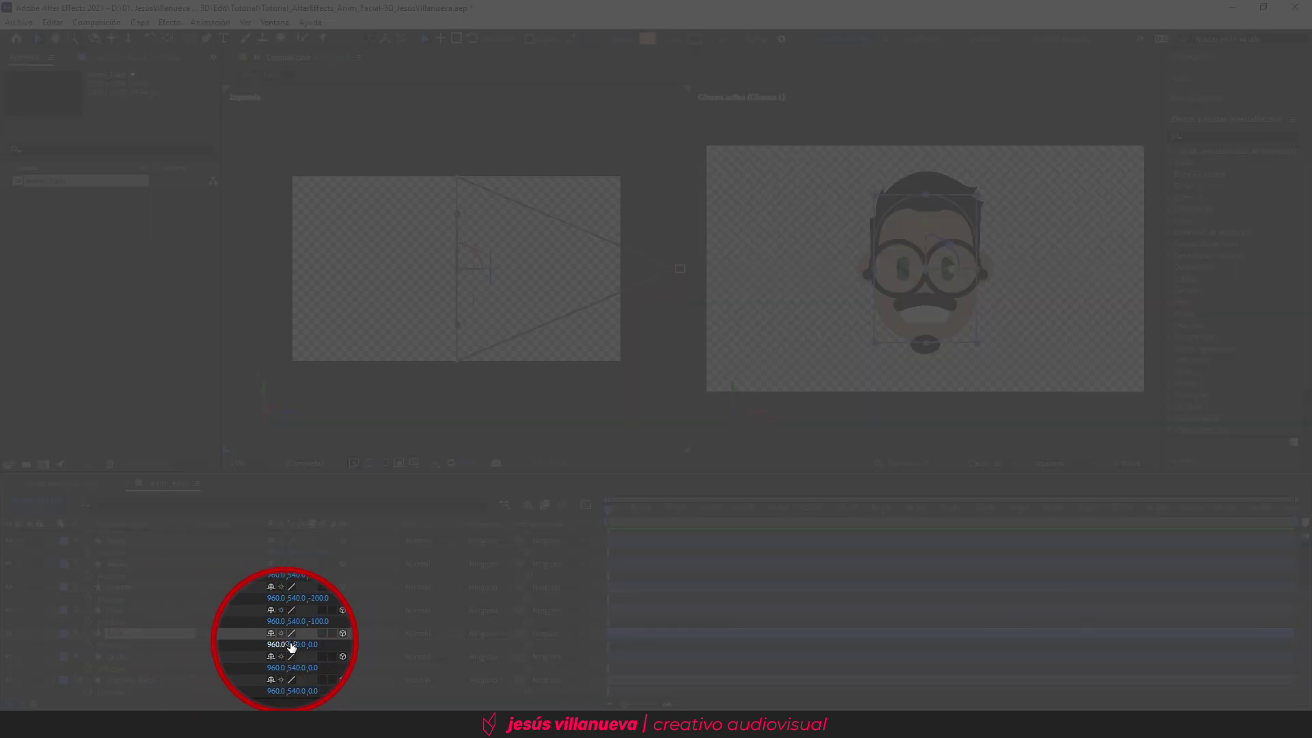
{"action": "key", "text": "ctrl+Down"}
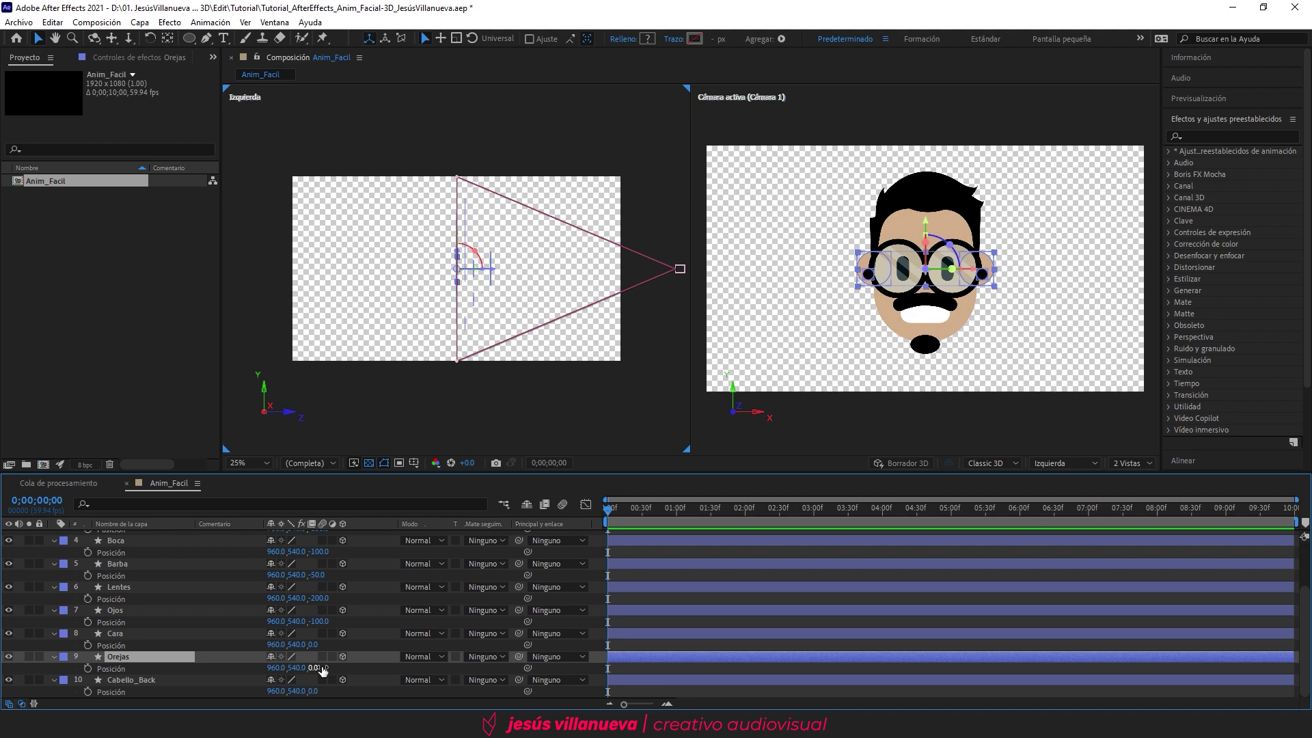
{"action": "left_click", "coordinate": [318, 668]}
{"action": "left_click", "coordinate": [138, 680]}
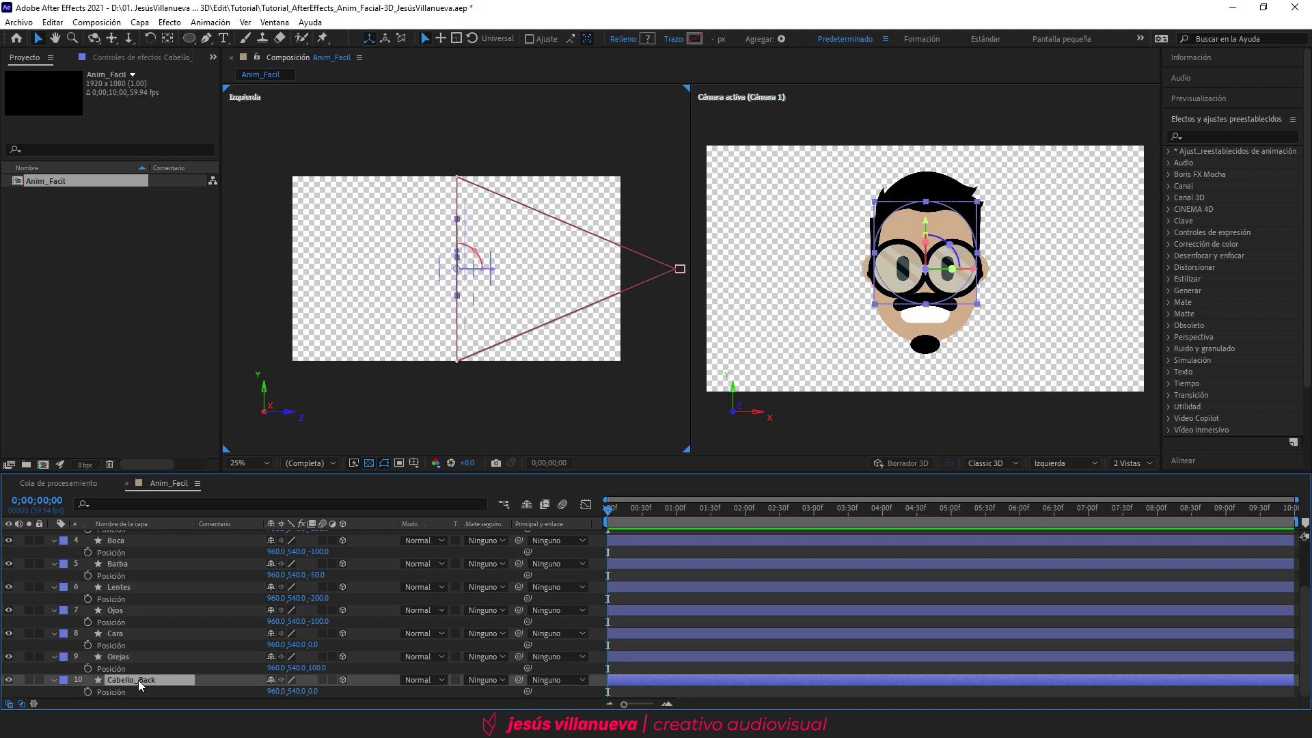
{"action": "left_click", "coordinate": [316, 692]}
{"action": "key", "text": "Return"}
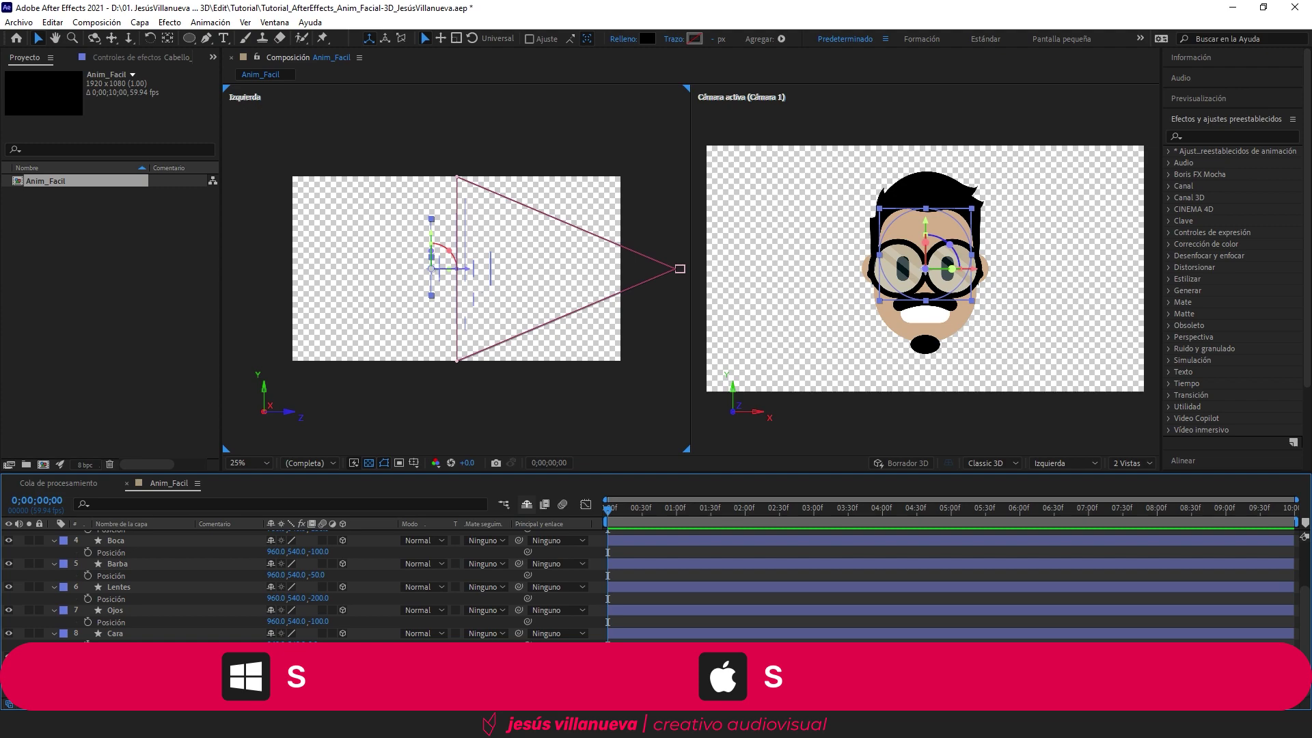
Step: Set Cabello_Back's Scale to 115% so the back hair frames the head
{"action": "left_click", "coordinate": [288, 693]}
{"action": "type", "text": "115"}
{"action": "key", "text": "Return"}
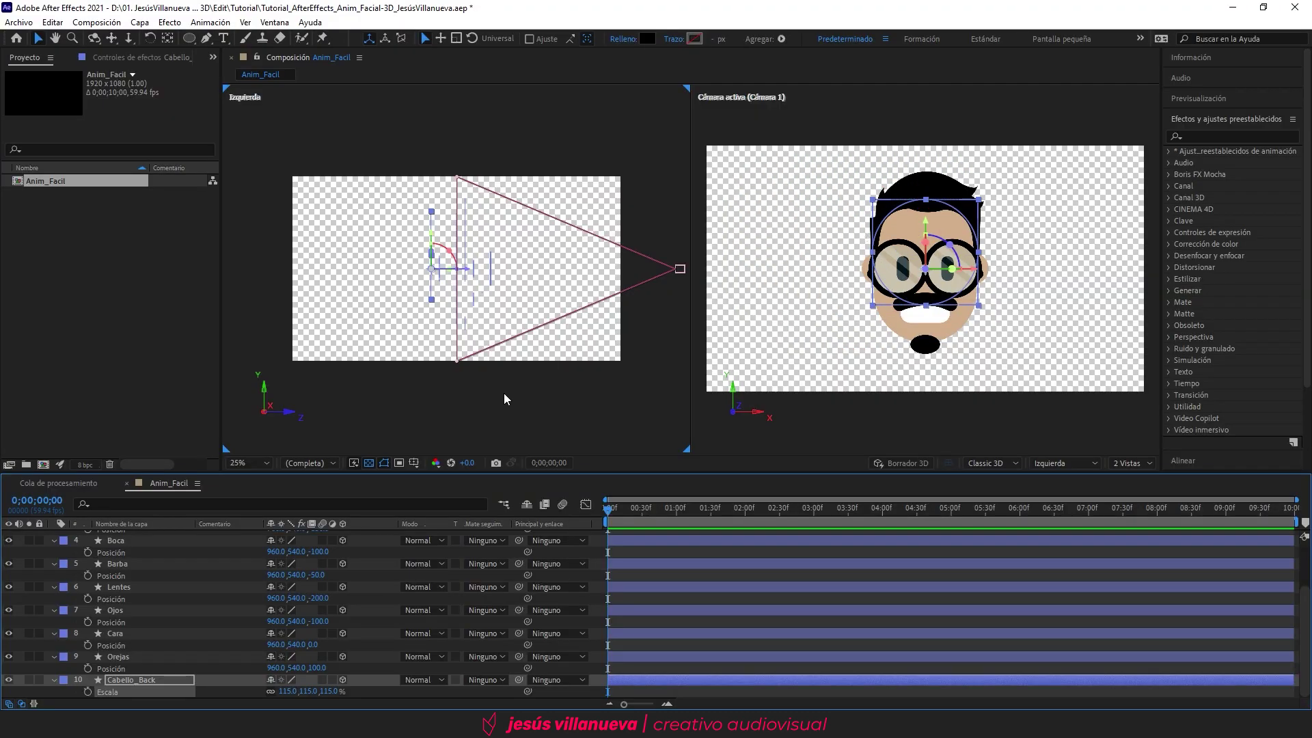
{"action": "left_click", "coordinate": [504, 394]}
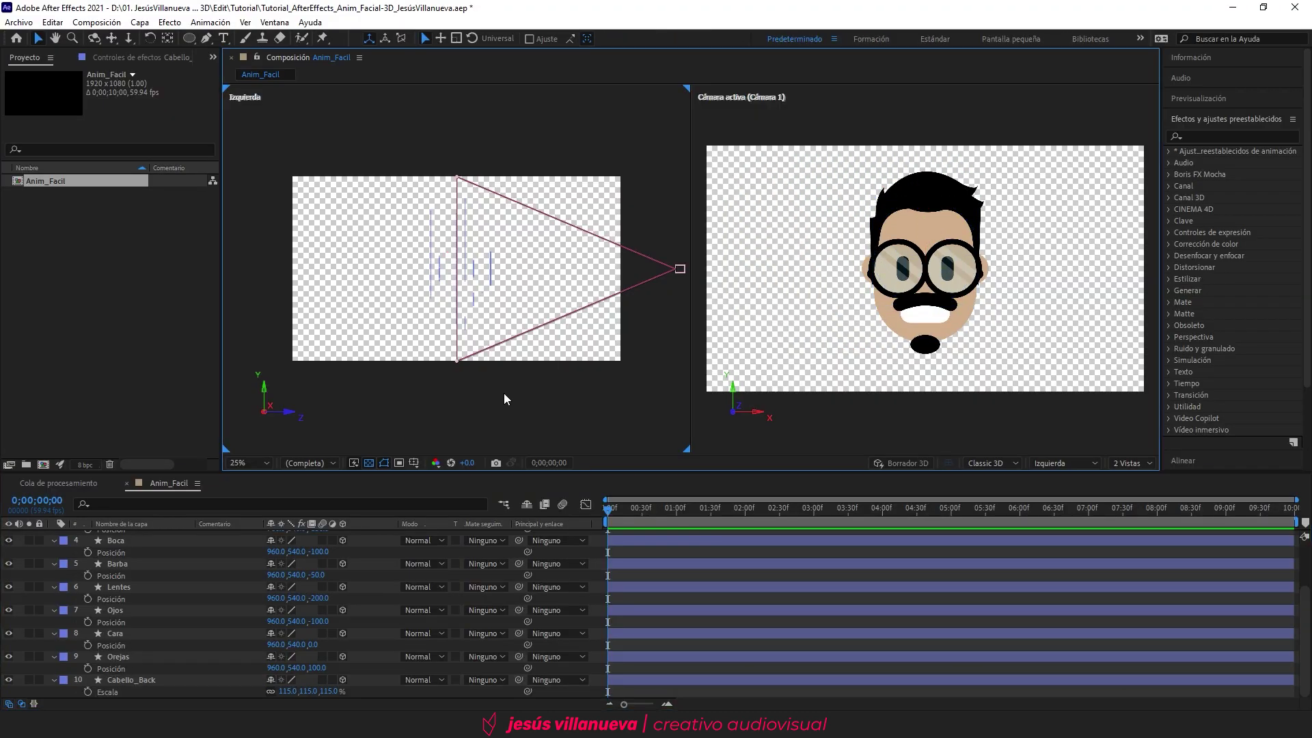
{"action": "key", "text": "period"}
{"action": "key", "text": "period"}
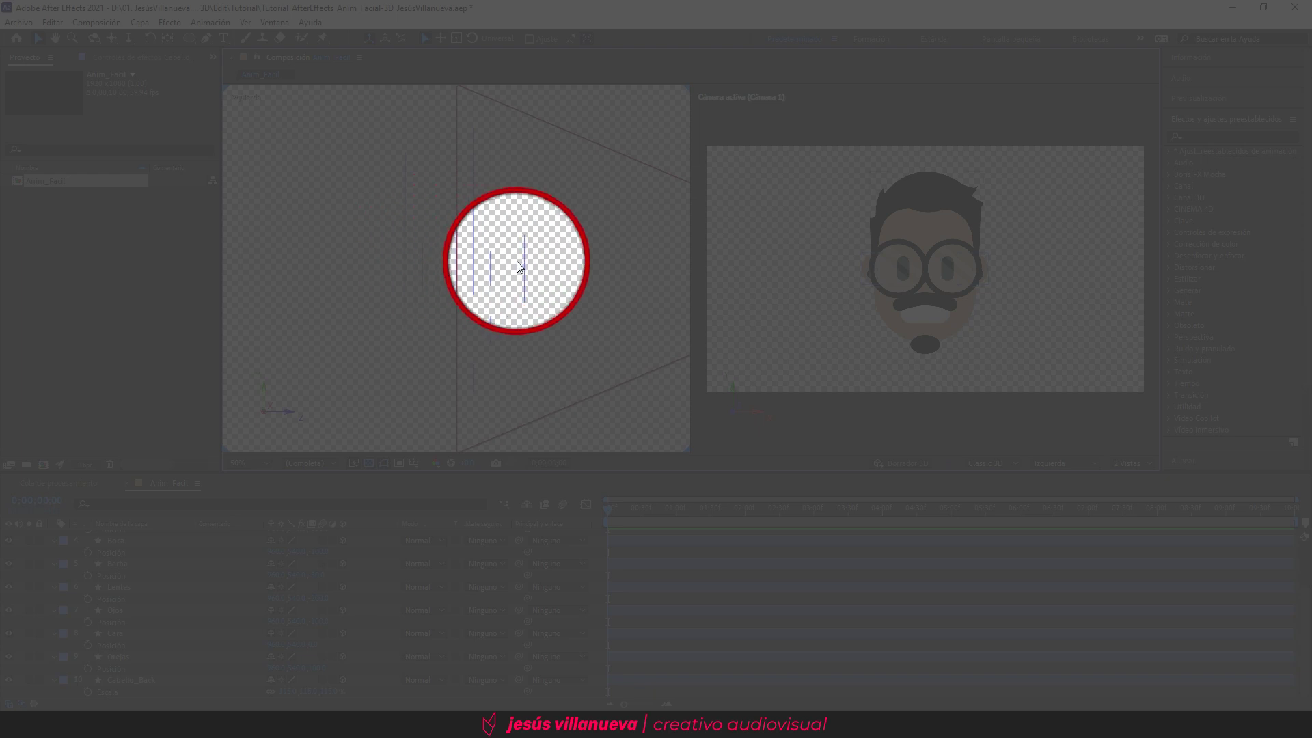
Step: Inspect layer depth in Custom View 1, then return the viewer to a single view
{"action": "key", "text": "comma"}
{"action": "key", "text": "comma"}
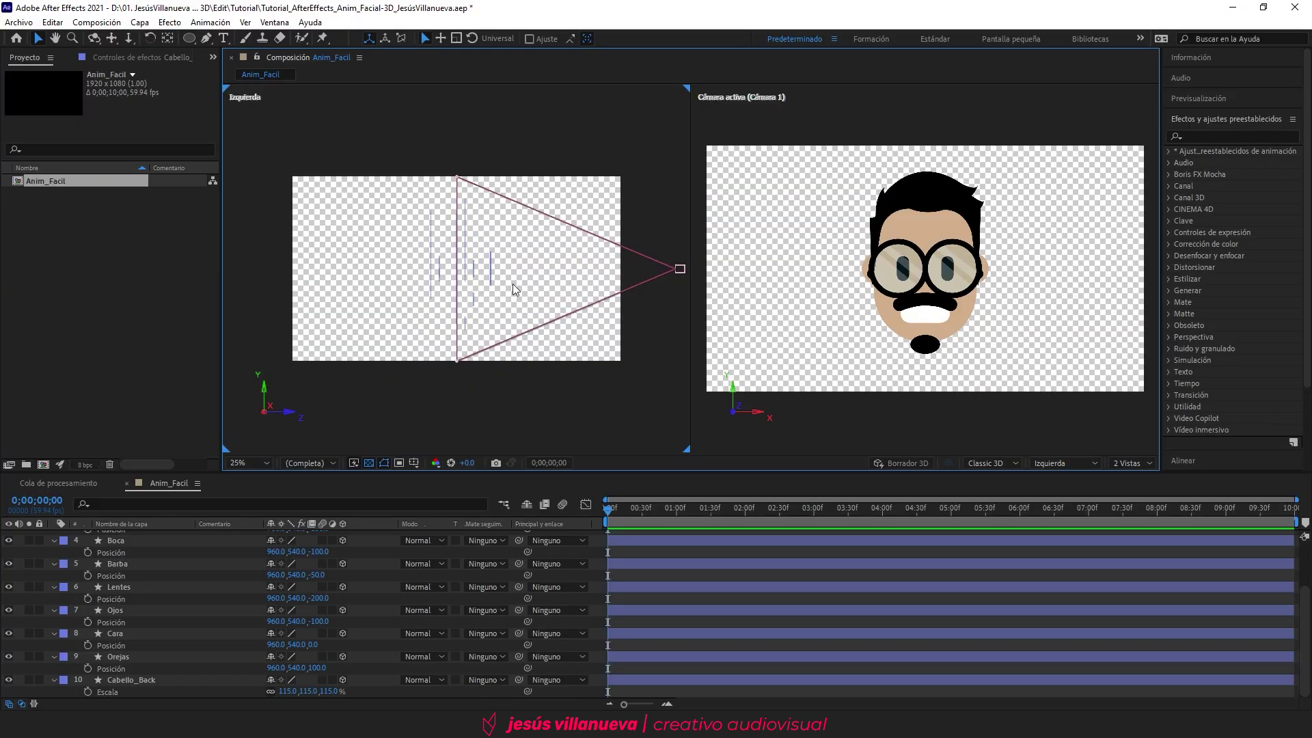
{"action": "left_click", "coordinate": [1058, 463]}
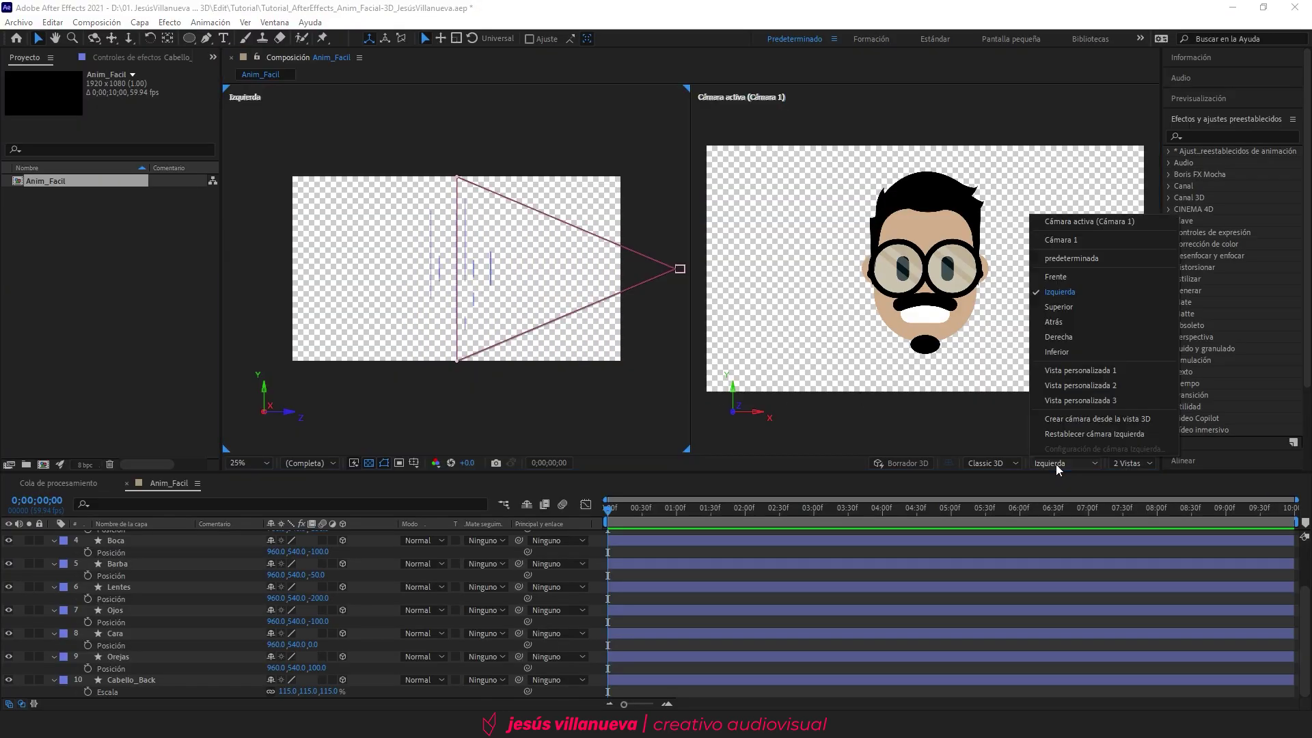
{"action": "left_click", "coordinate": [1083, 372]}
{"action": "key", "text": "period"}
{"action": "key", "text": "period"}
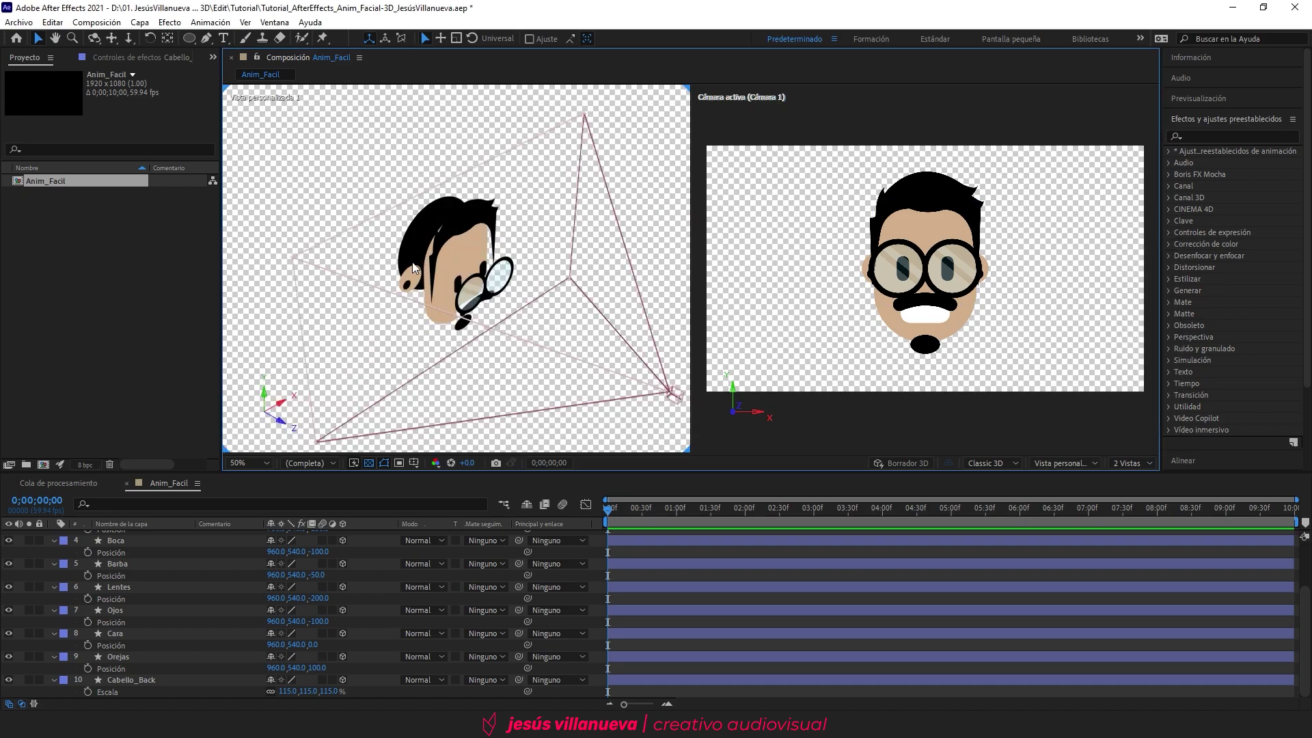
{"action": "key", "text": "period"}
{"action": "key", "text": "period"}
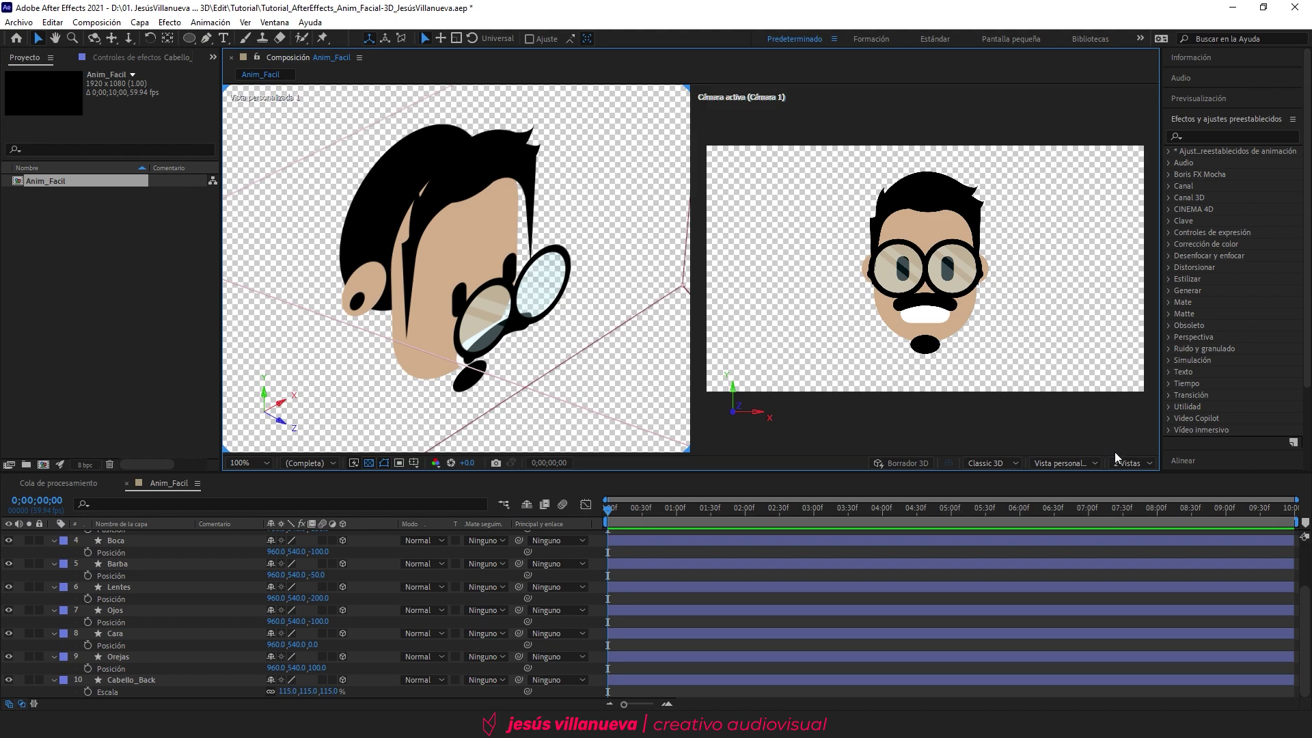
{"action": "left_click", "coordinate": [1130, 463]}
{"action": "left_click", "coordinate": [1127, 499]}
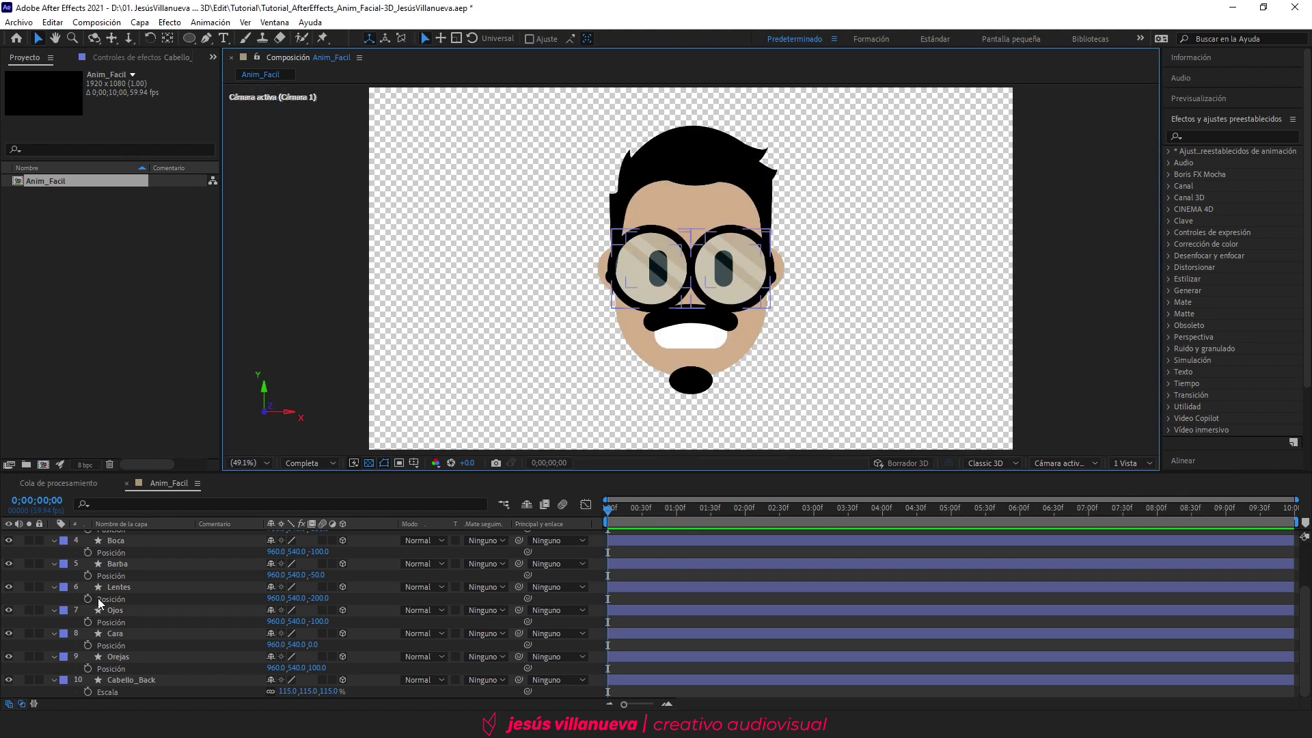
Step: Scrub Cámara 1's Position X to preview the parallax, then collapse all layer properties
{"action": "scroll", "coordinate": [102, 587], "scroll_direction": "up", "scroll_amount": 3}
{"action": "left_click", "coordinate": [134, 537]}
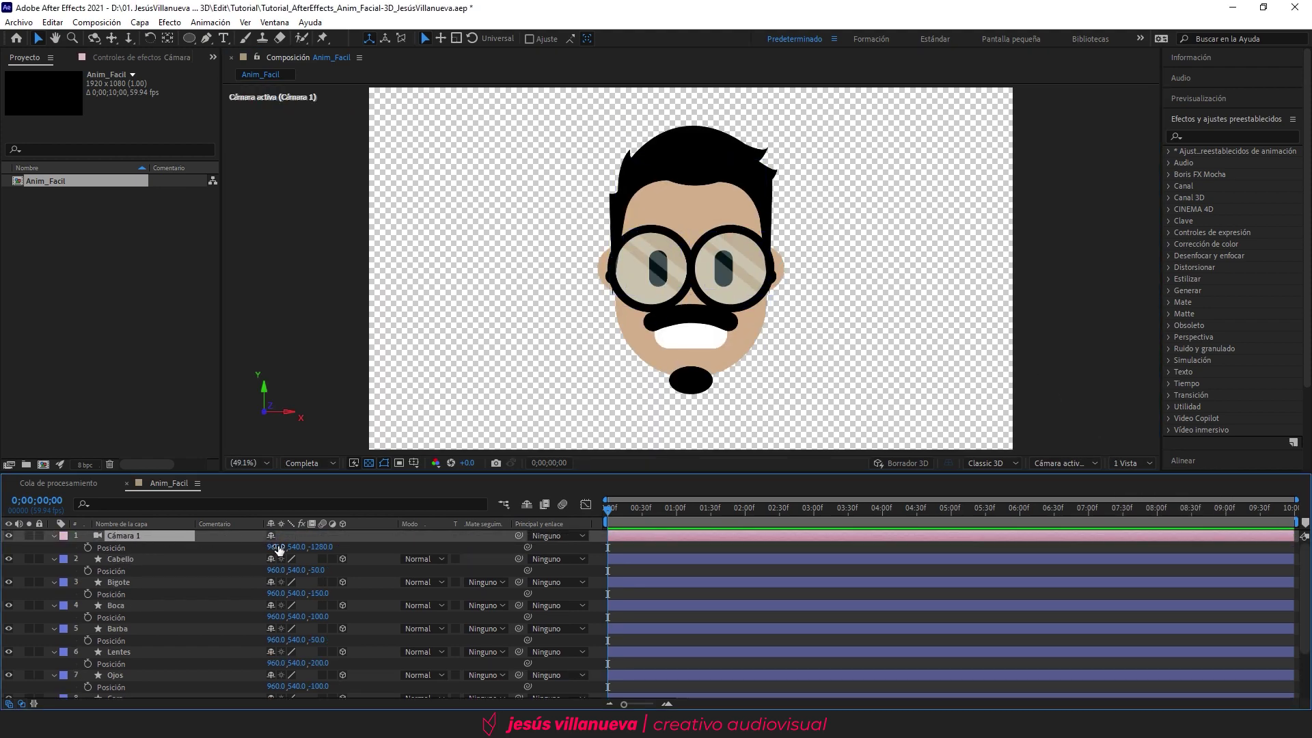
{"action": "mouse_move", "coordinate": [276, 547]}
{"action": "left_mouse_down"}
{"action": "mouse_move", "coordinate": [501, 545]}
{"action": "mouse_move", "coordinate": [253, 549]}
{"action": "mouse_move", "coordinate": [656, 527]}
{"action": "mouse_move", "coordinate": [299, 547]}
{"action": "left_mouse_up"}
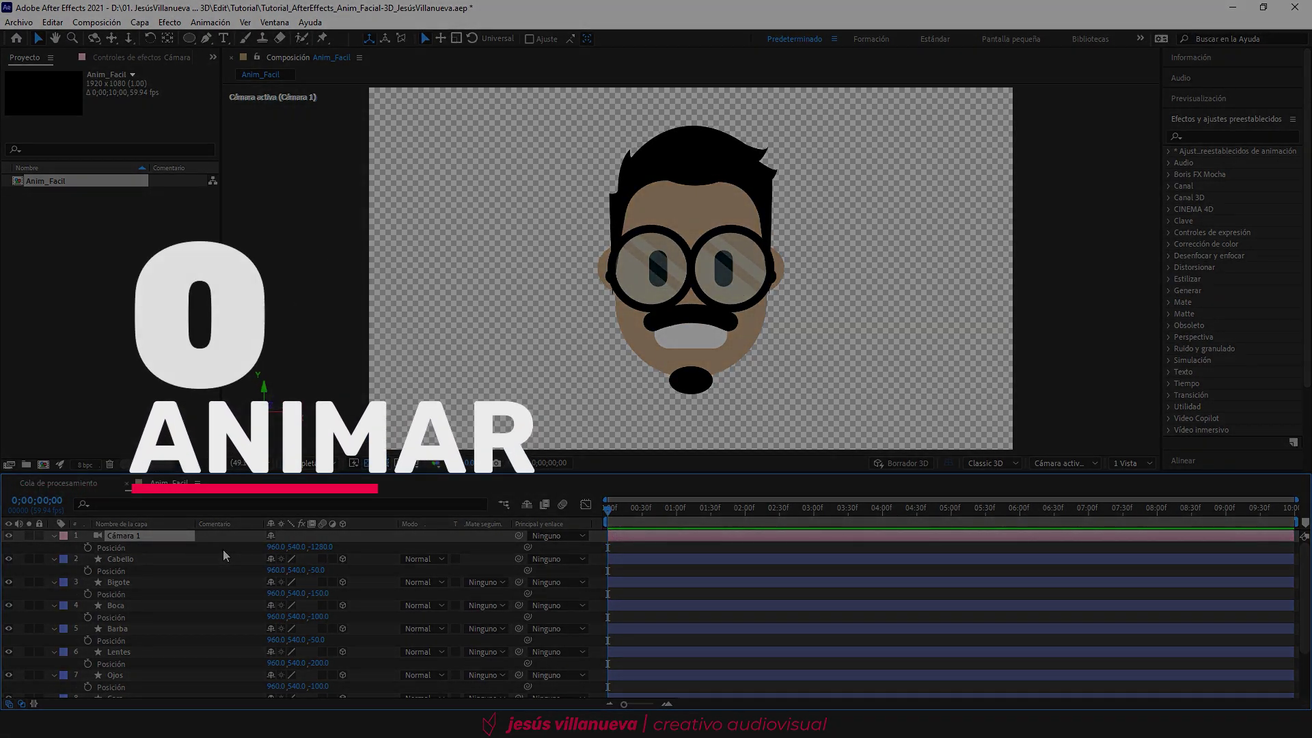
{"action": "key", "text": "u"}
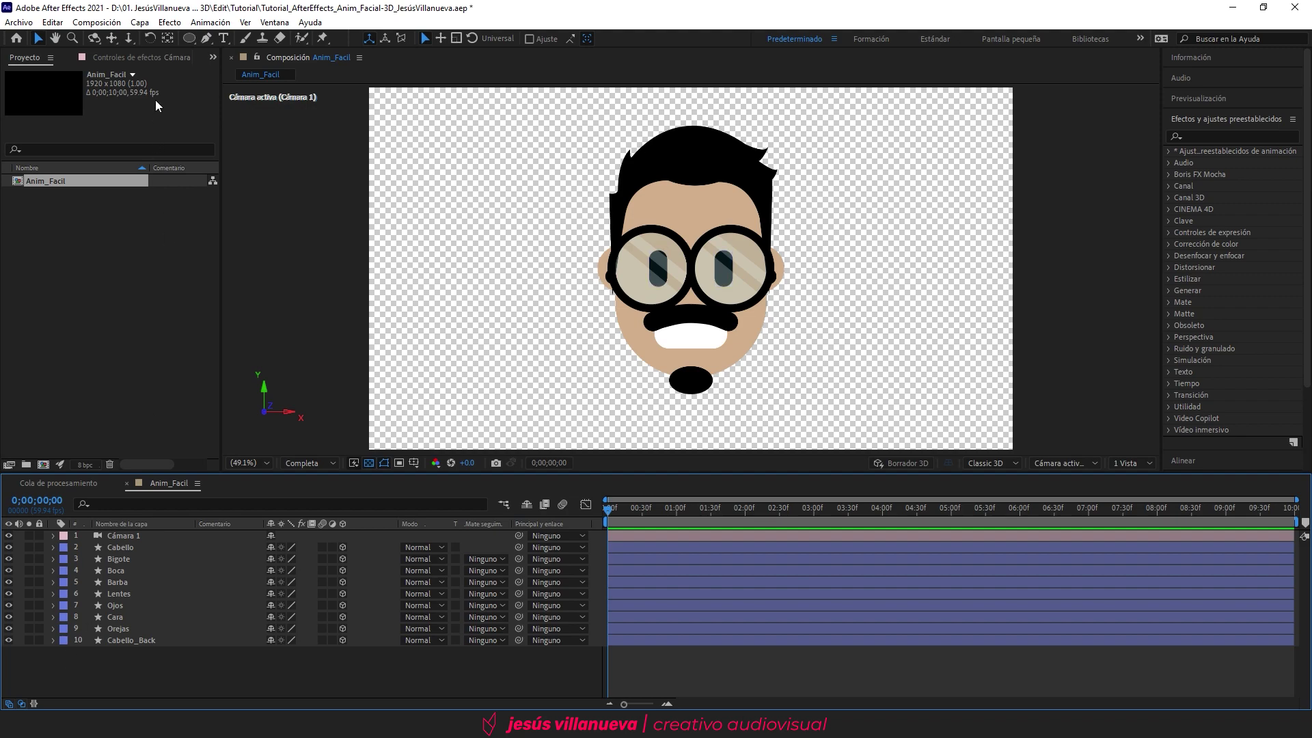
{"action": "left_click_drag", "start_coordinate": [189, 39], "coordinate": [212, 39]}
Step: Create a full-comp rectangle layer named Fondo and move it to the bottom of the stack
{"action": "left_click", "coordinate": [266, 40]}
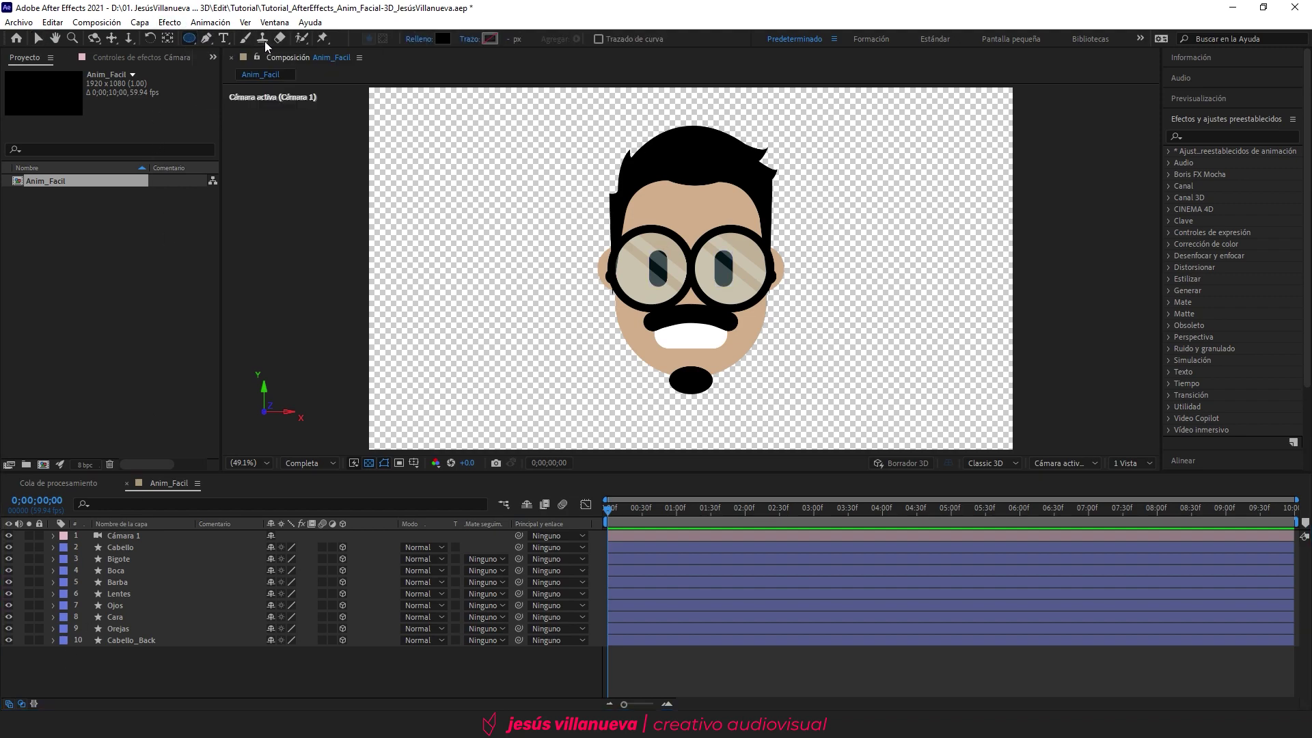
{"action": "double_click", "coordinate": [190, 39]}
{"action": "left_click", "coordinate": [121, 539]}
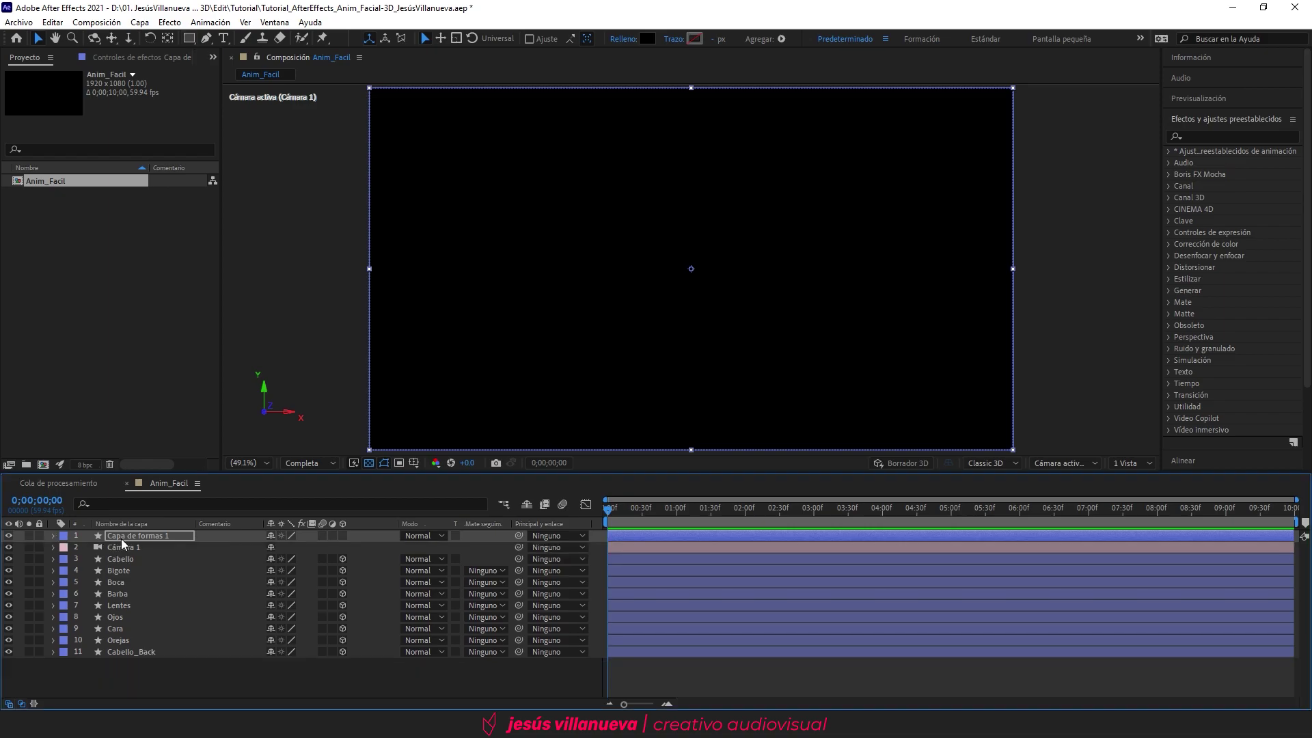
{"action": "key", "text": "Return"}
{"action": "type", "text": "F"}
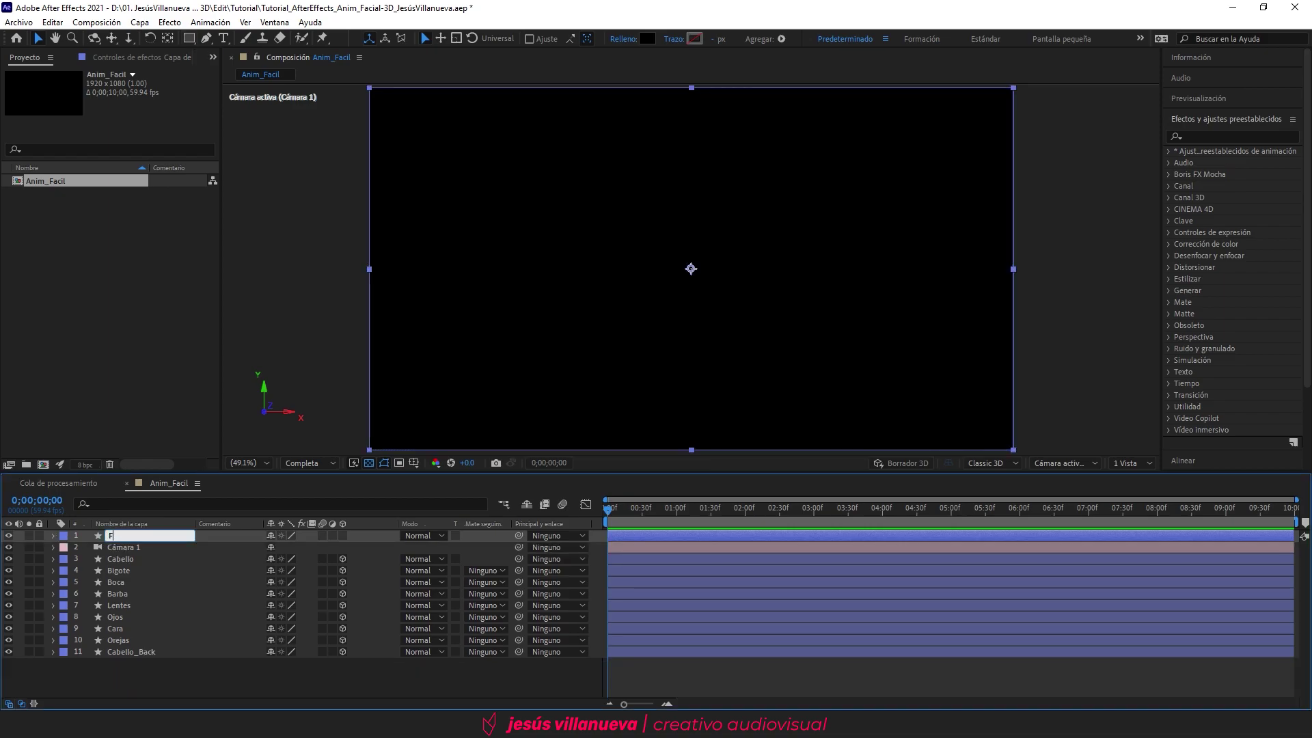
{"action": "type", "text": "ondo"}
{"action": "key", "text": "Return"}
{"action": "left_click_drag", "start_coordinate": [133, 531], "coordinate": [149, 673]}
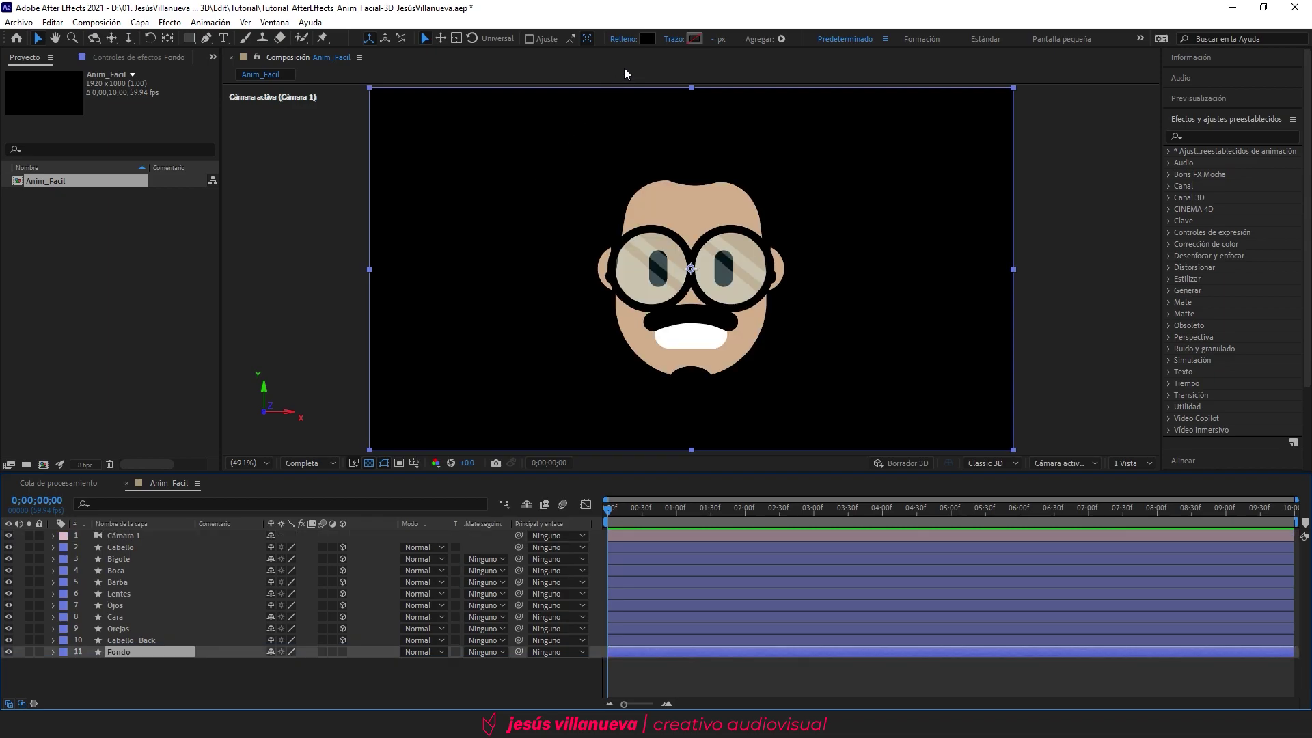
Step: Set the Fondo layer's fill colour to FF5858 red
{"action": "left_click", "coordinate": [645, 39]}
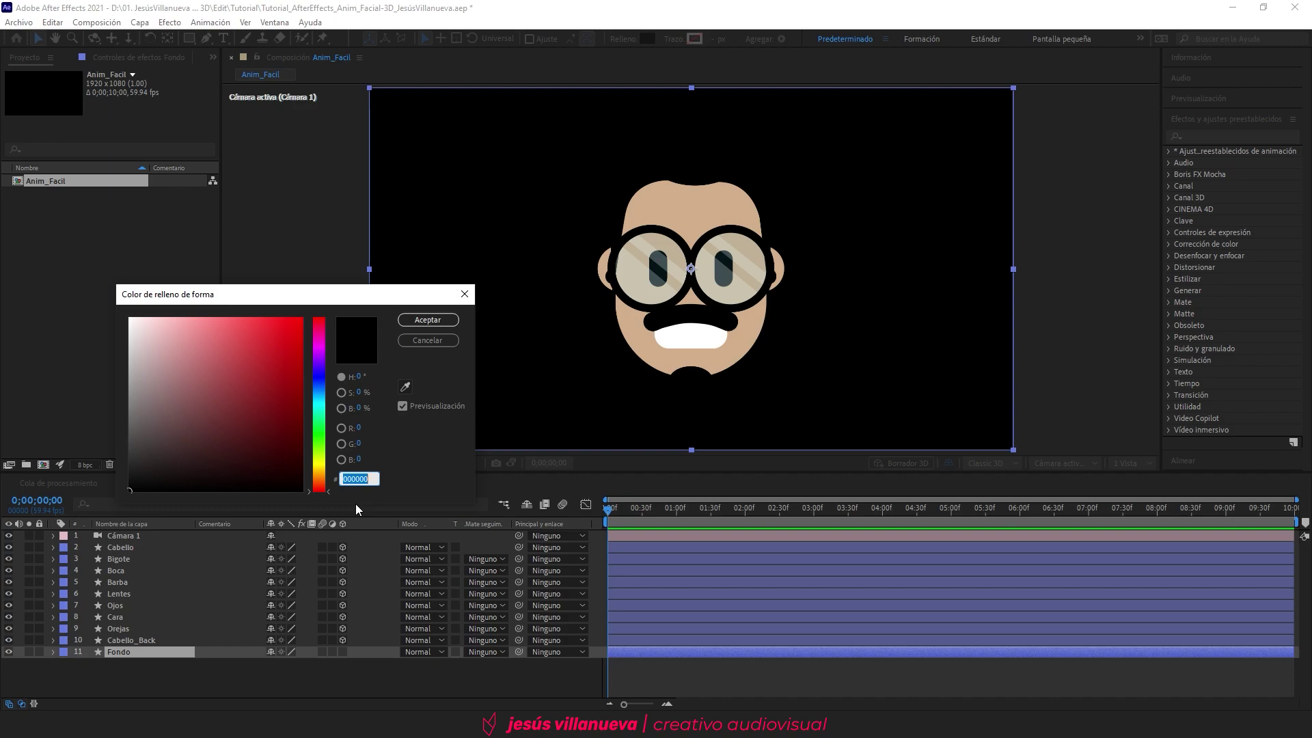
{"action": "type", "text": "FF5858"}
{"action": "left_click", "coordinate": [440, 320]}
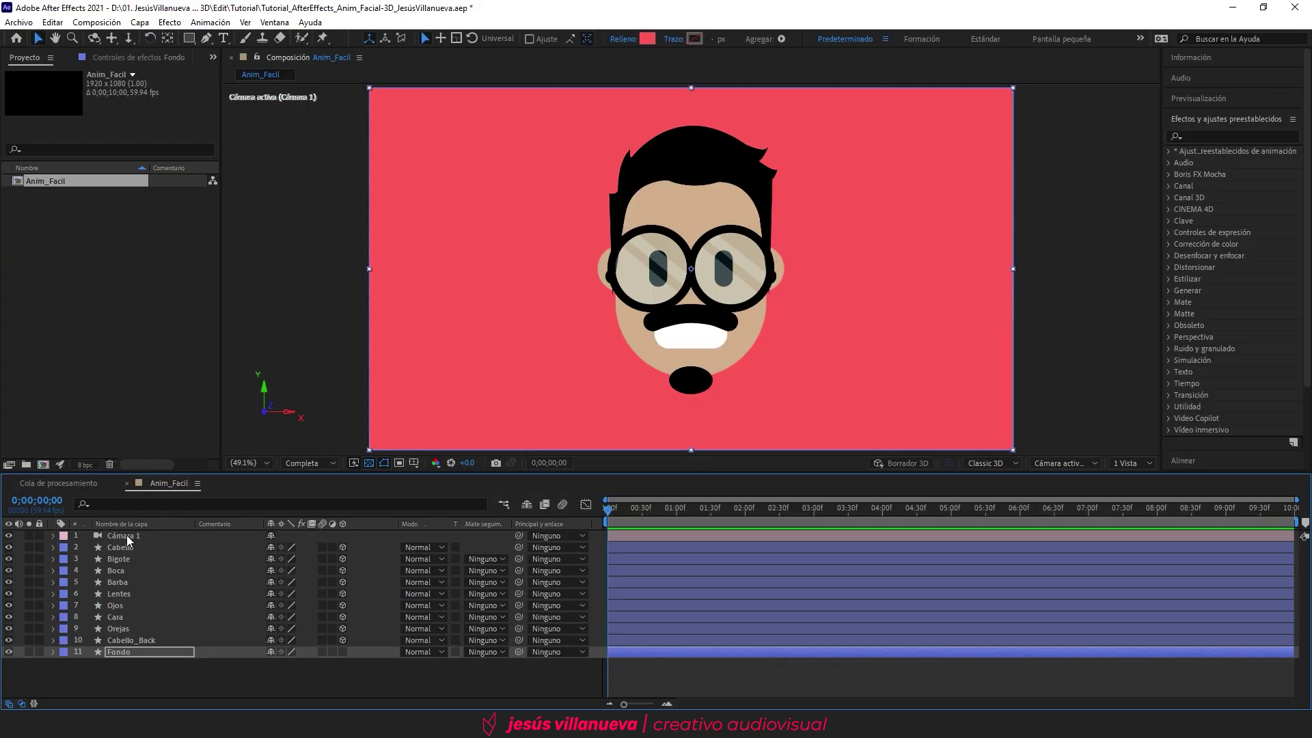
{"action": "left_click", "coordinate": [126, 535]}
Step: Keyframe Cámara 1's Position, shifting X to 613 at 0;00;30, and play the head turn
{"action": "key", "text": "p"}
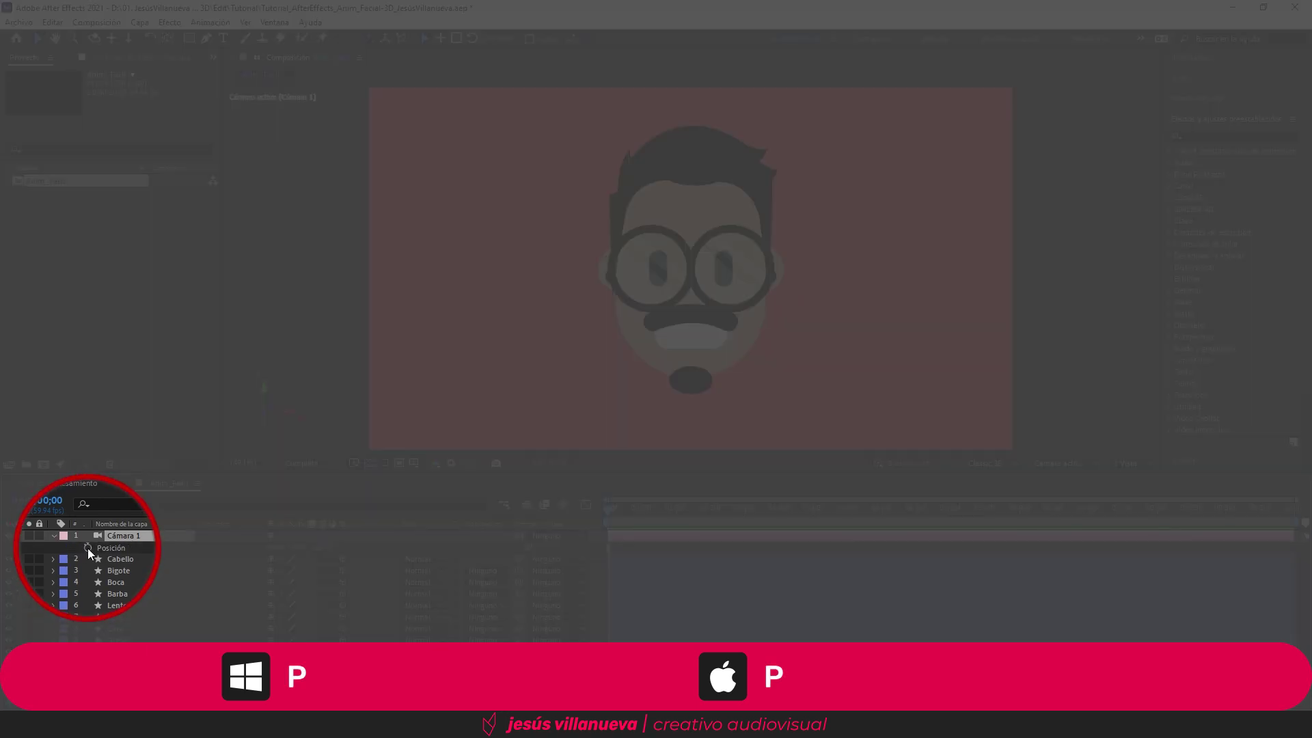
{"action": "left_click", "coordinate": [88, 548]}
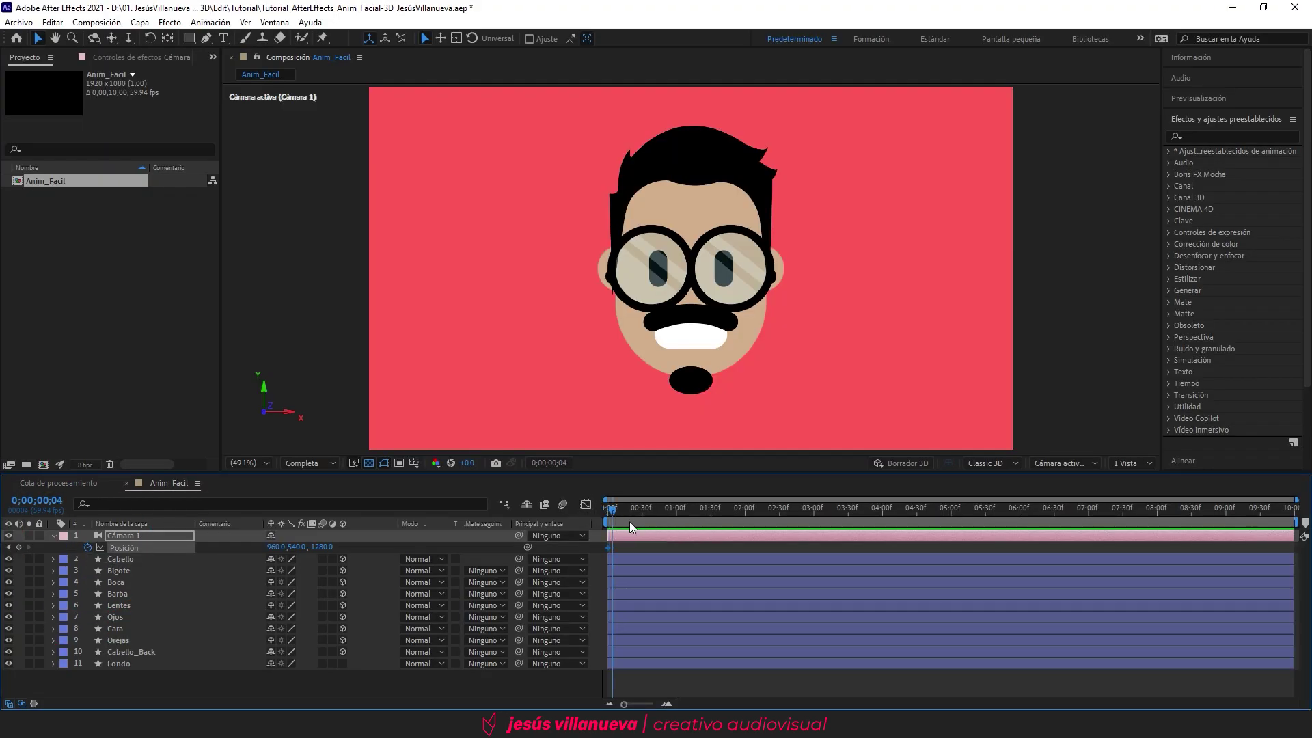
{"action": "left_click_drag", "start_coordinate": [607, 512], "coordinate": [642, 524]}
{"action": "left_click_drag", "start_coordinate": [276, 547], "coordinate": [205, 548]}
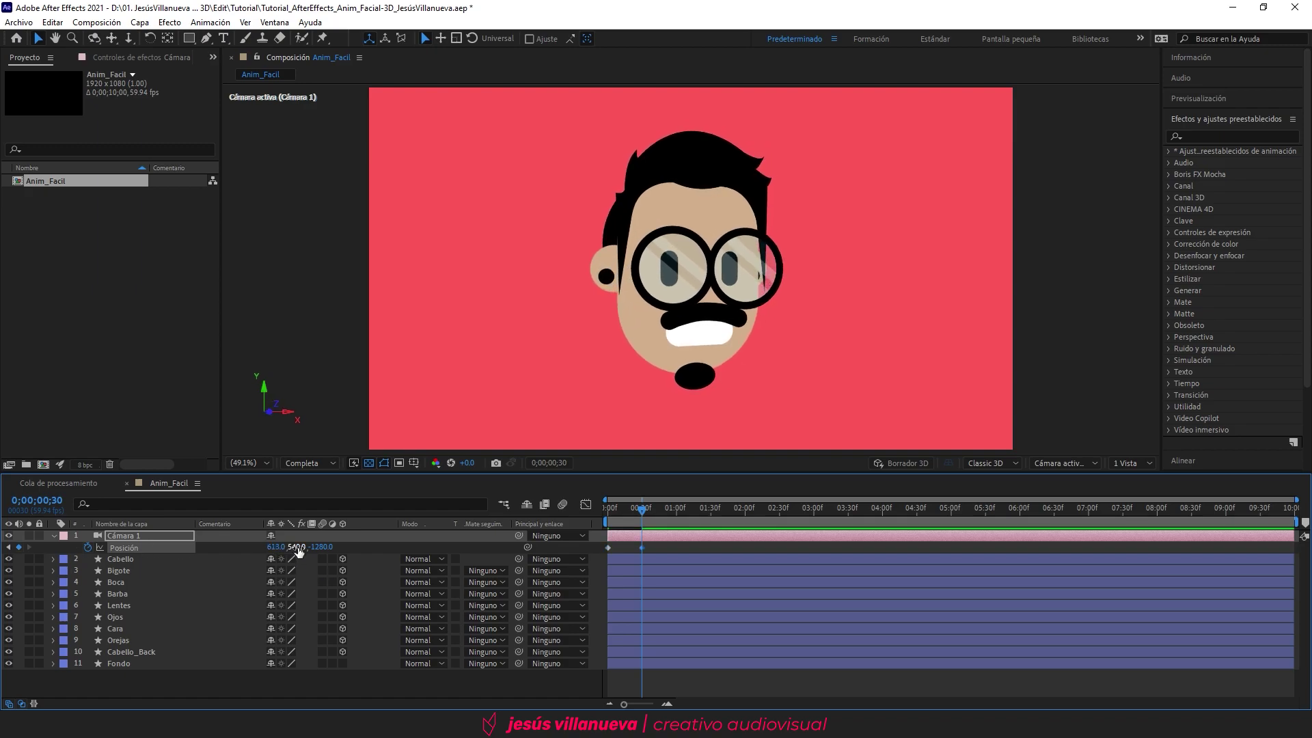
{"action": "key", "text": "Home"}
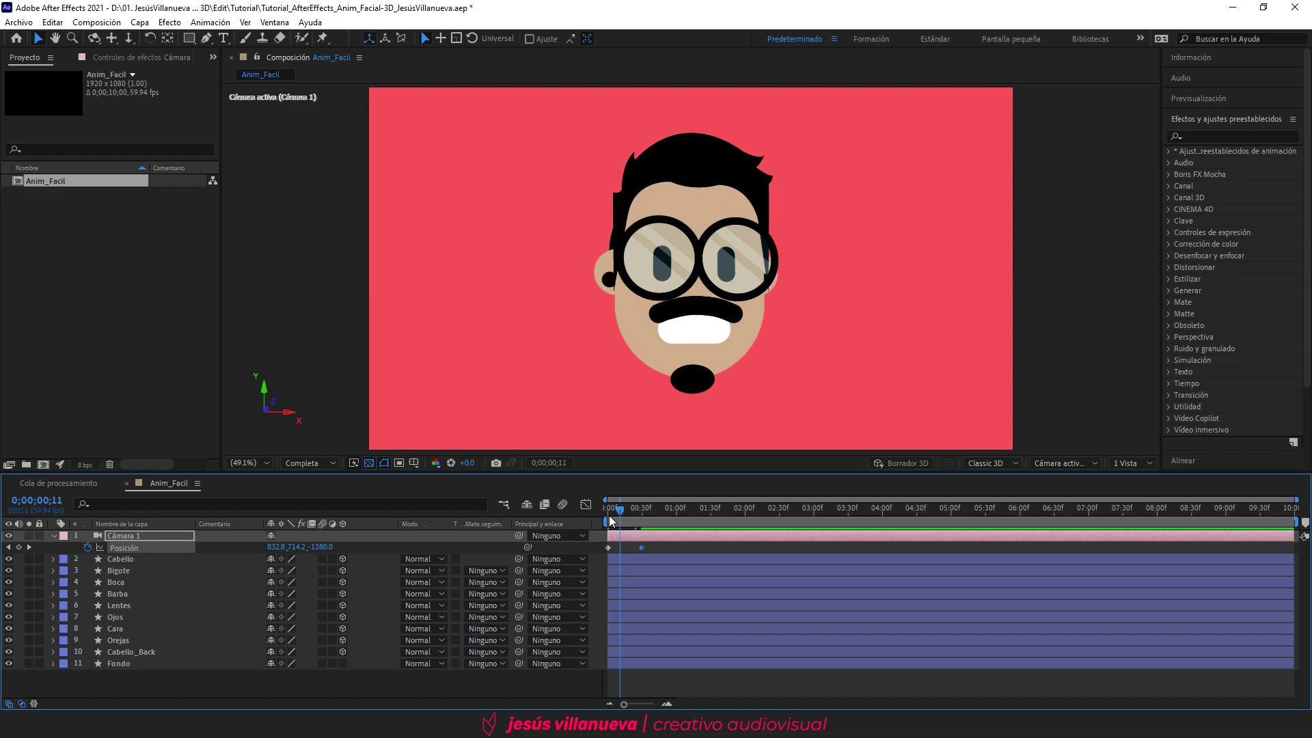
{"action": "key", "text": "space"}
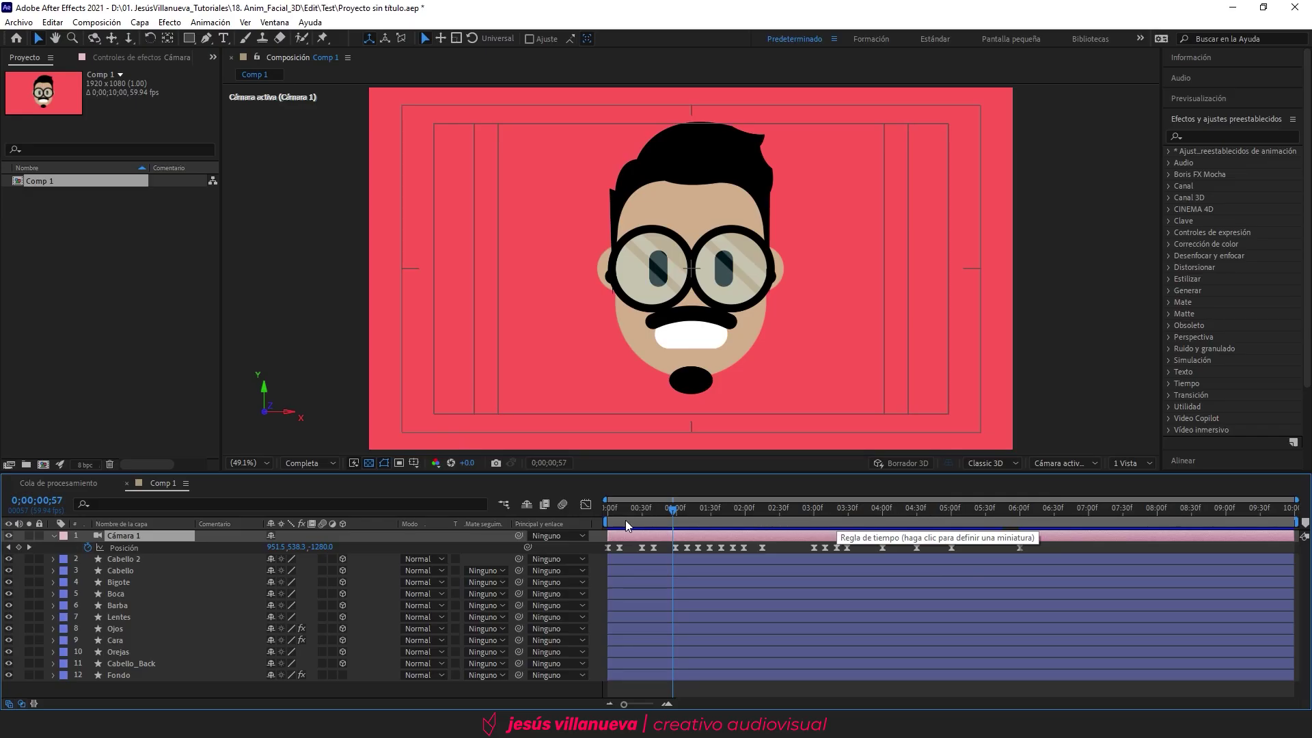
{"action": "key", "text": "Home"}
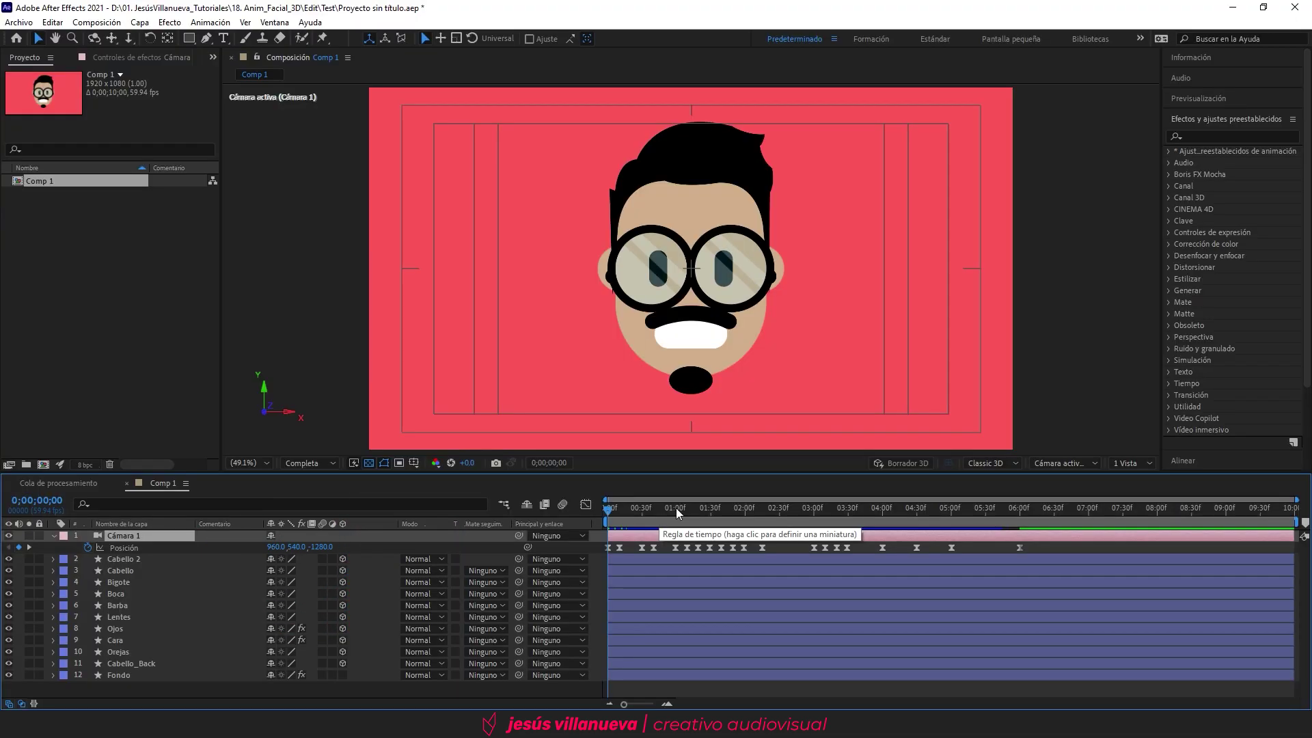
Step: Apply Easy Ease to all of the camera's Position keyframes and preview the result
{"action": "left_click_drag", "start_coordinate": [1047, 543], "coordinate": [588, 554]}
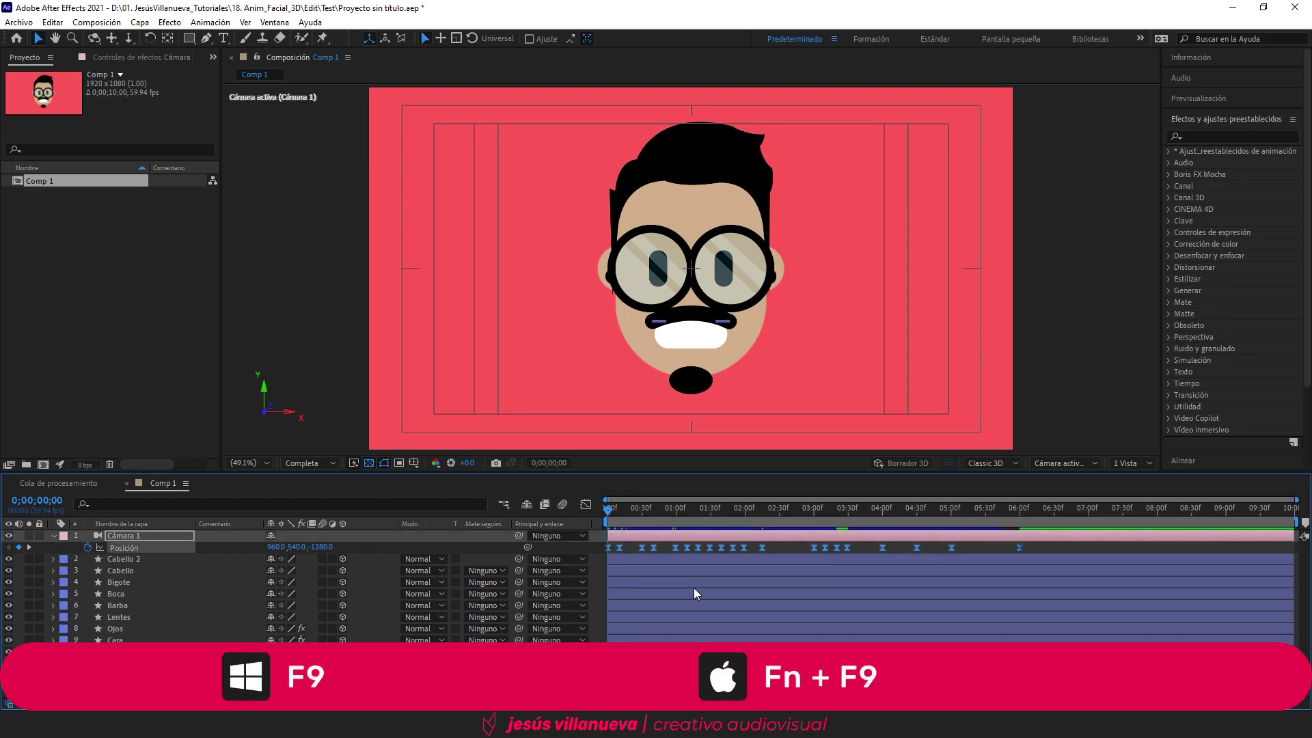
{"action": "key", "text": "F2"}
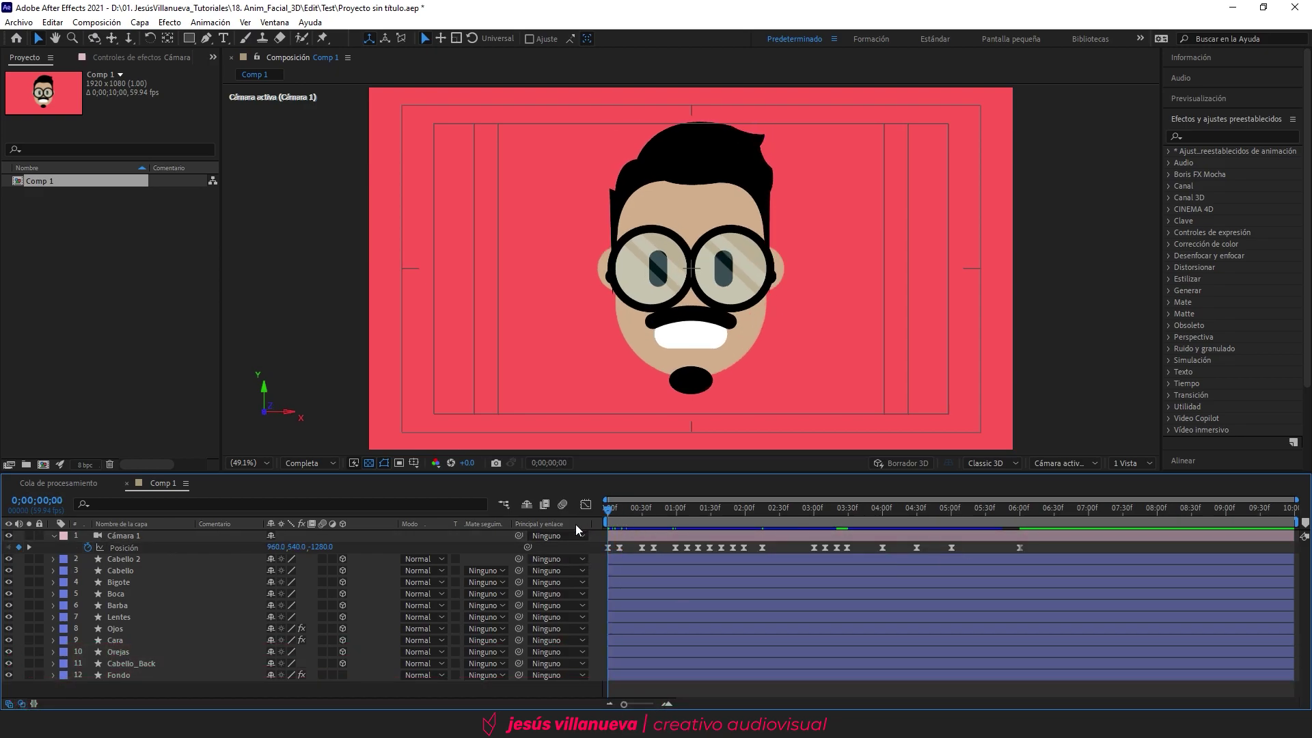
{"action": "key", "text": "space"}
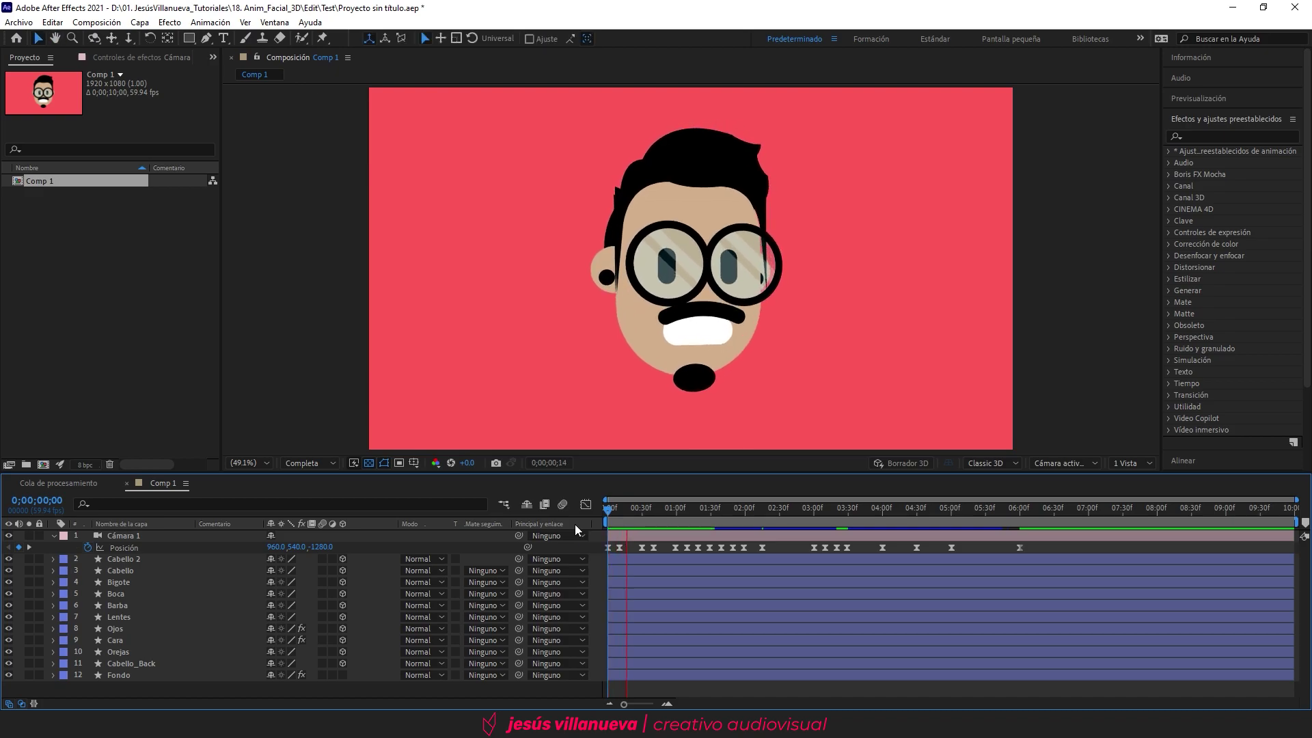